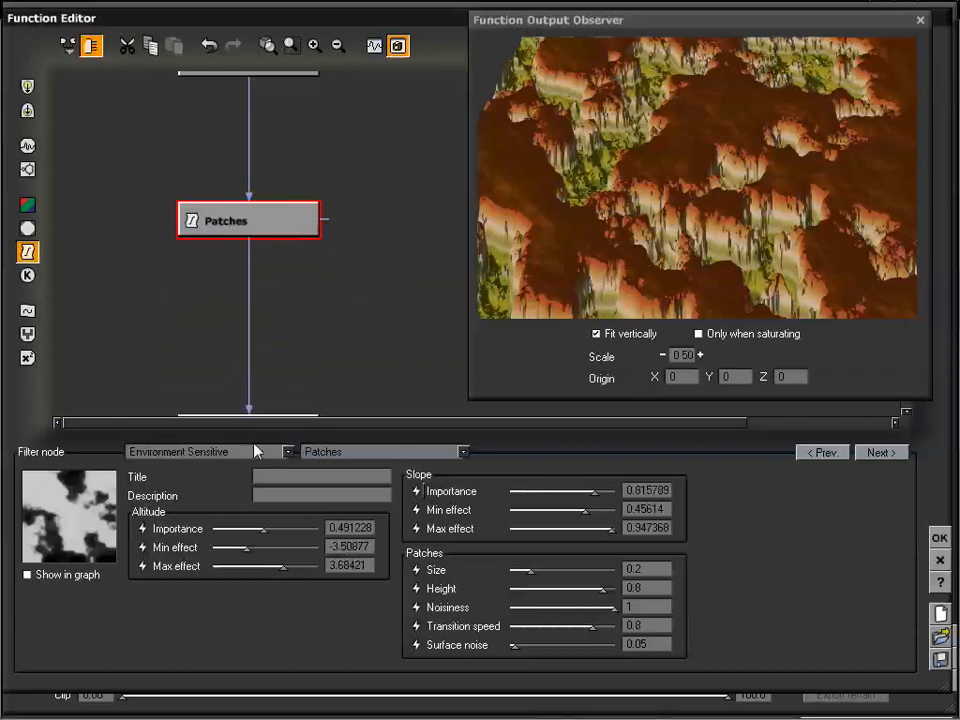
# Change the Patches node to the plain Filter type and smooth its linear filter profile into an S-shaped curve
pyautogui.click(256, 452)
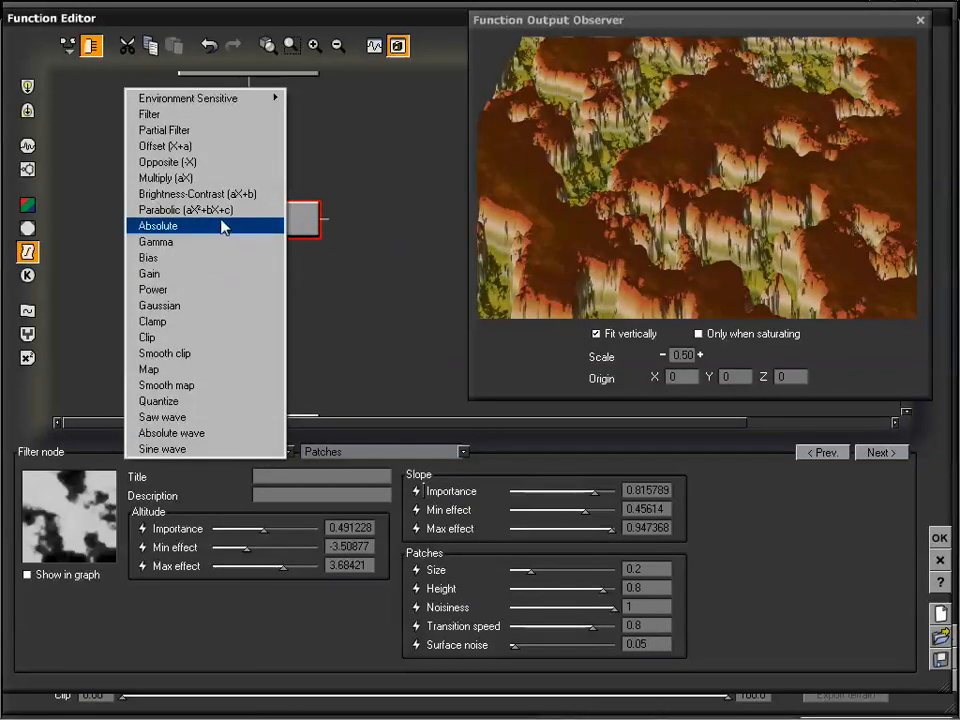
pyautogui.click(199, 114)
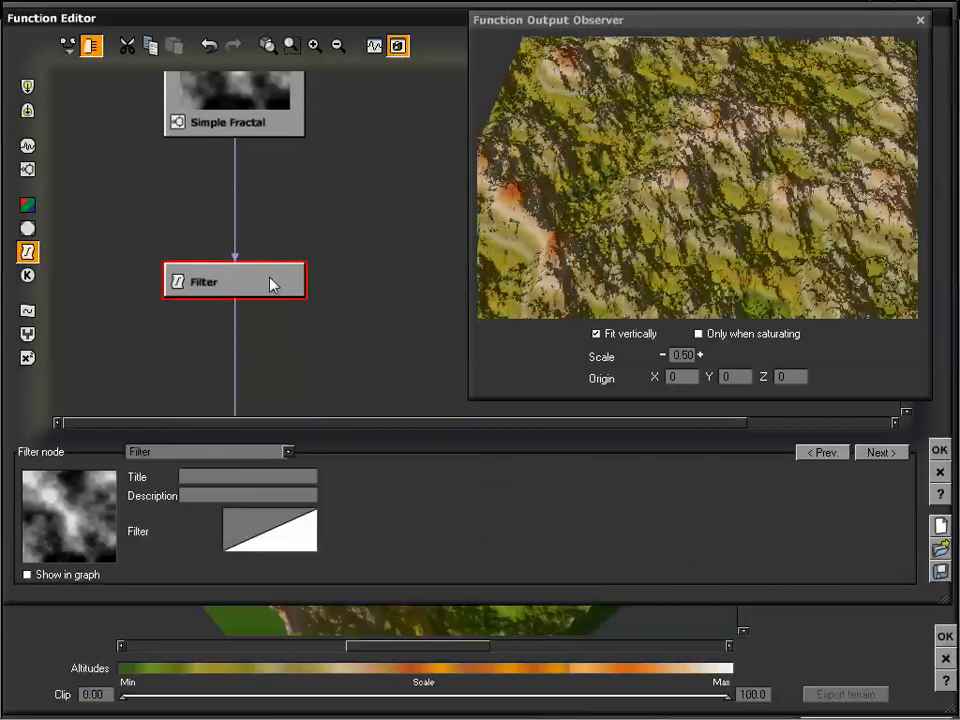
pyautogui.rightClick(268, 538)
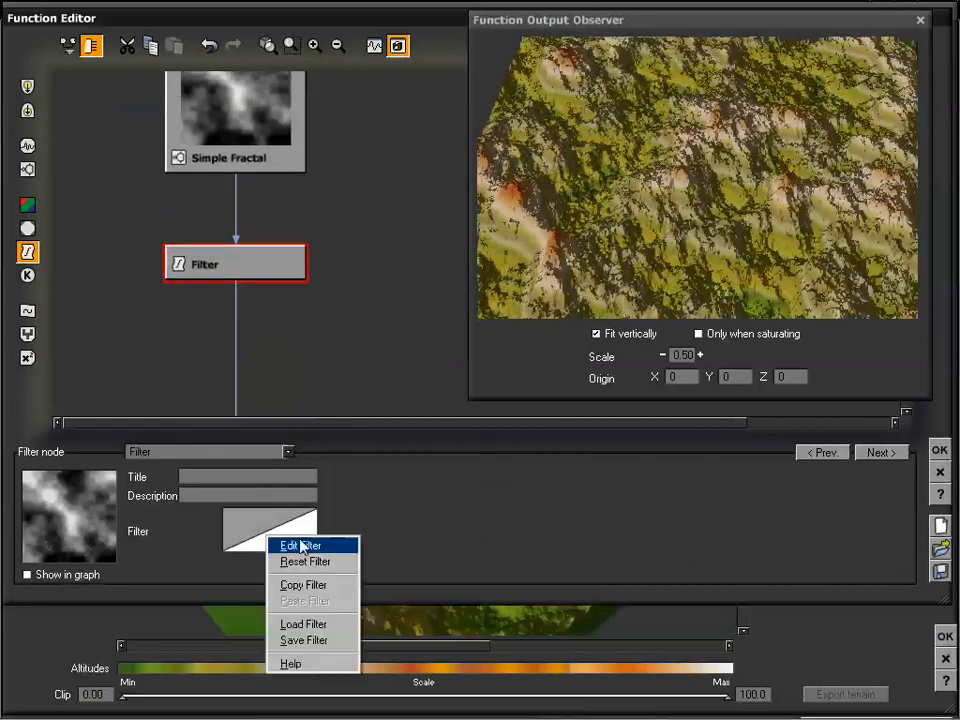
pyautogui.click(301, 545)
pyautogui.click(213, 125)
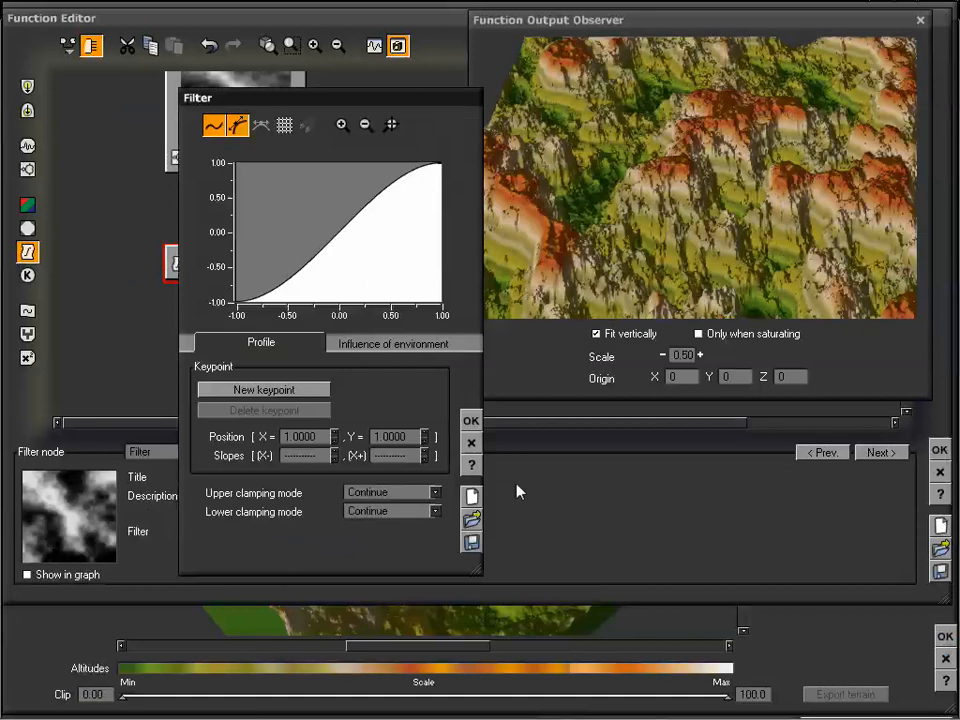
pyautogui.click(471, 421)
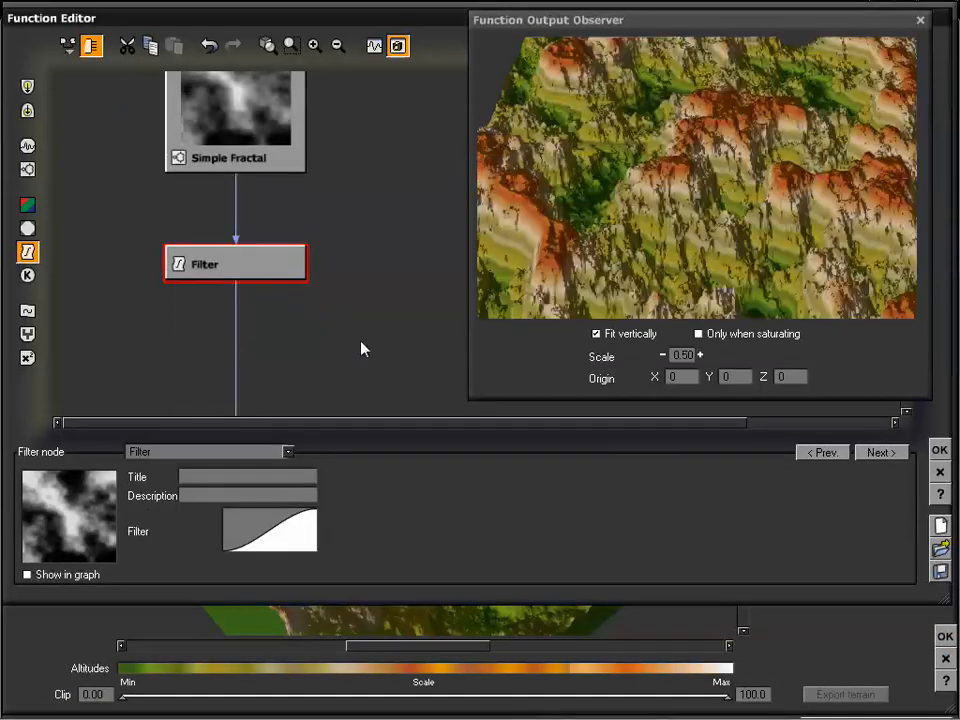
# Insert a filter node on the link between Filter and Altitude and change its type to Sine wave
pyautogui.click(367, 354)
pyautogui.moveTo(358, 332); pyautogui.dragTo(370, 260)
pyautogui.click(250, 274)
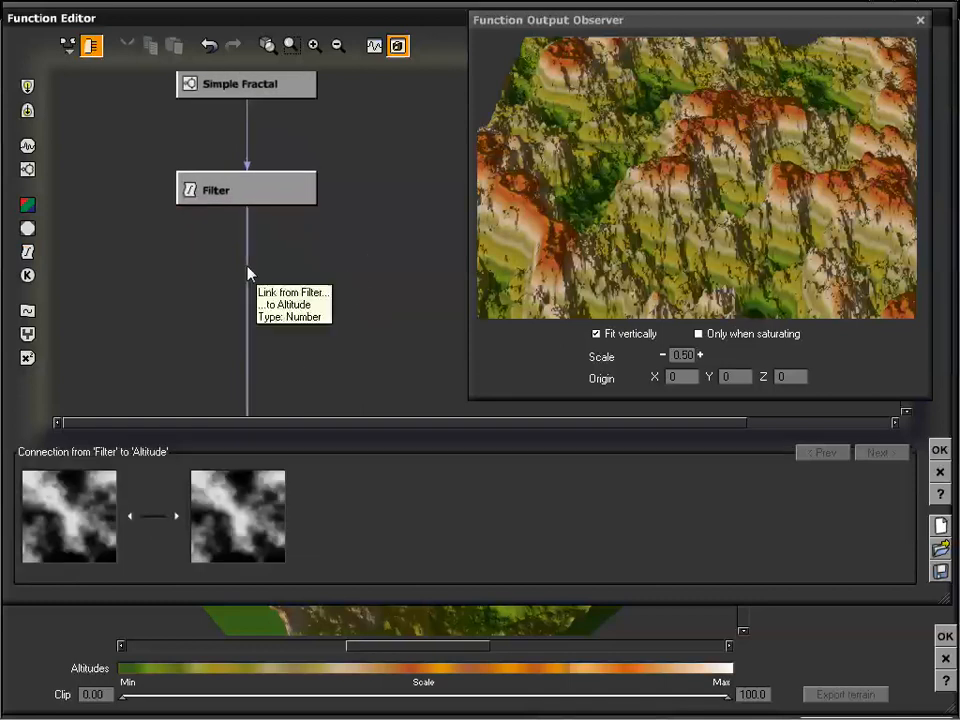
pyautogui.moveTo(362, 321); pyautogui.dragTo(362, 282)
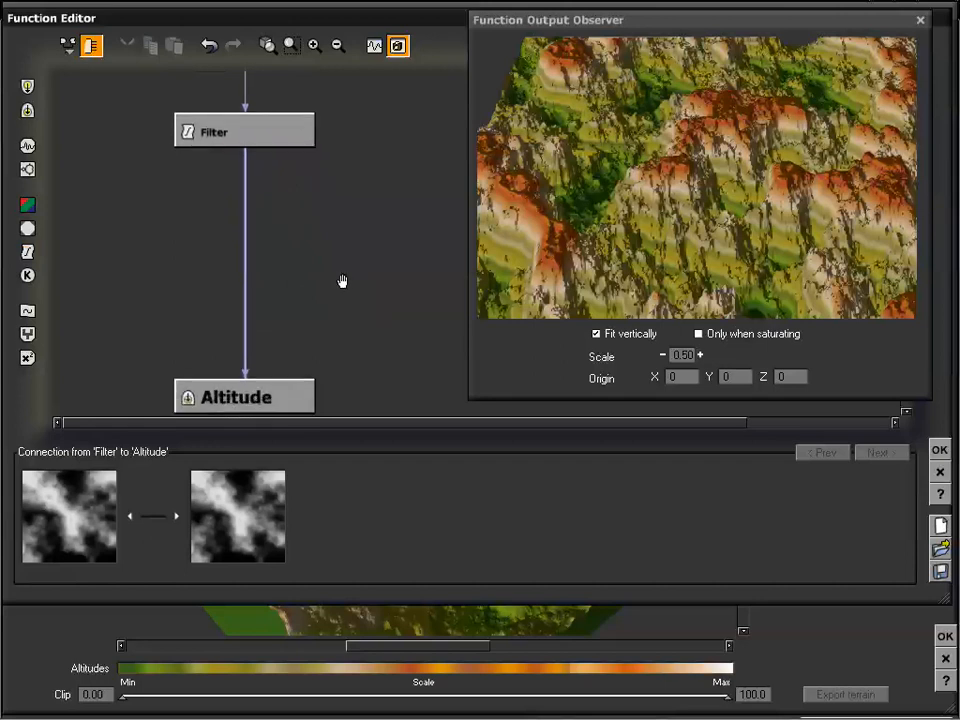
pyautogui.moveTo(295, 224); pyautogui.dragTo(299, 238)
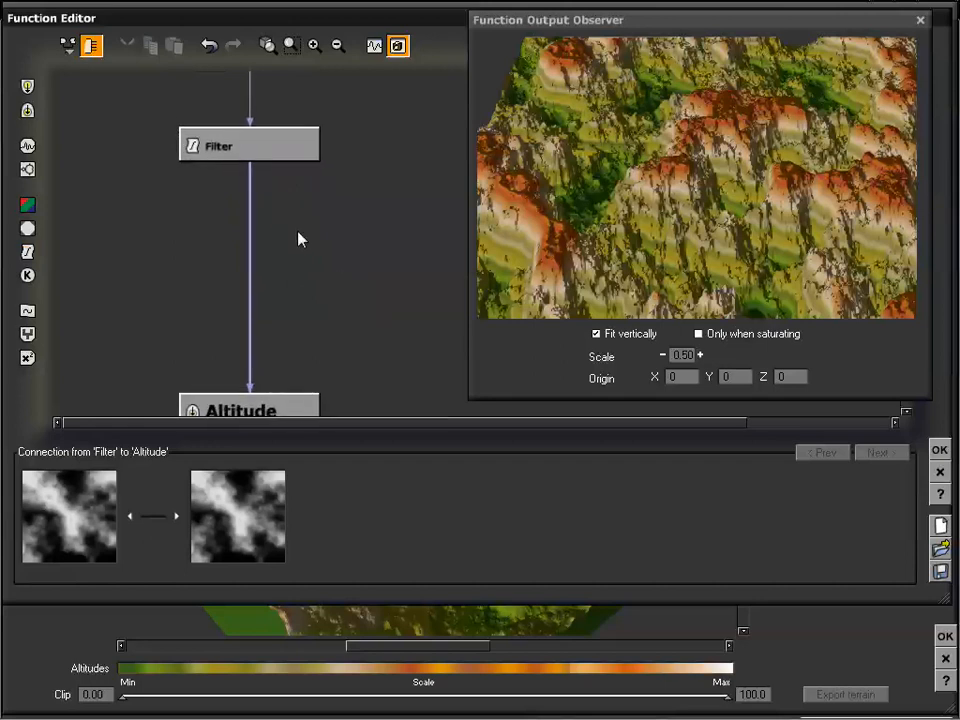
pyautogui.click(27, 251)
pyautogui.moveTo(242, 317); pyautogui.dragTo(302, 221)
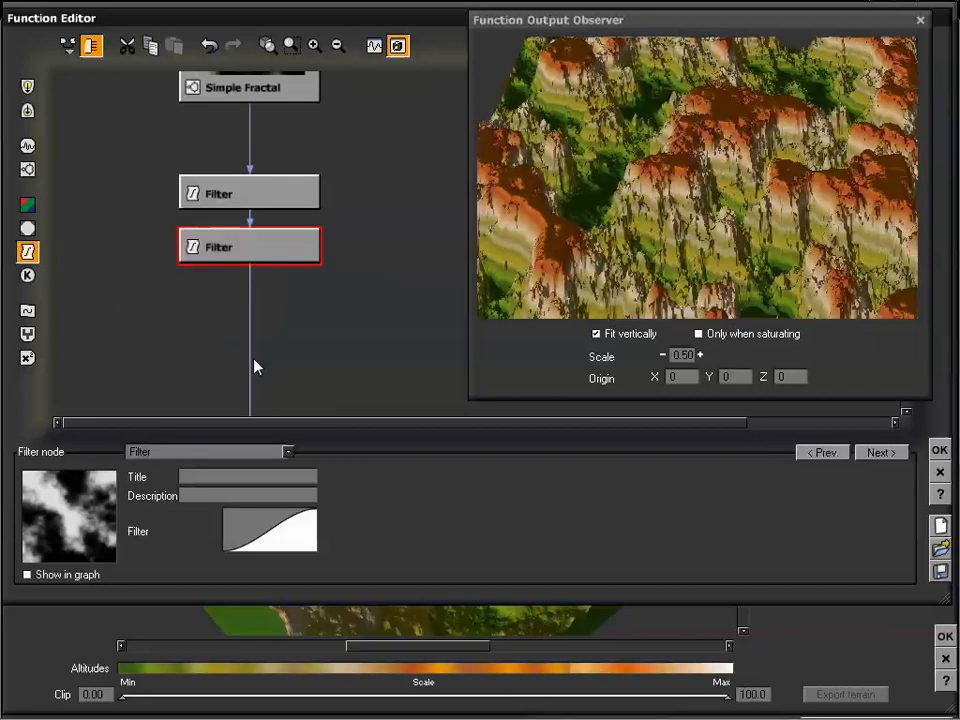
pyautogui.click(223, 455)
pyautogui.click(223, 450)
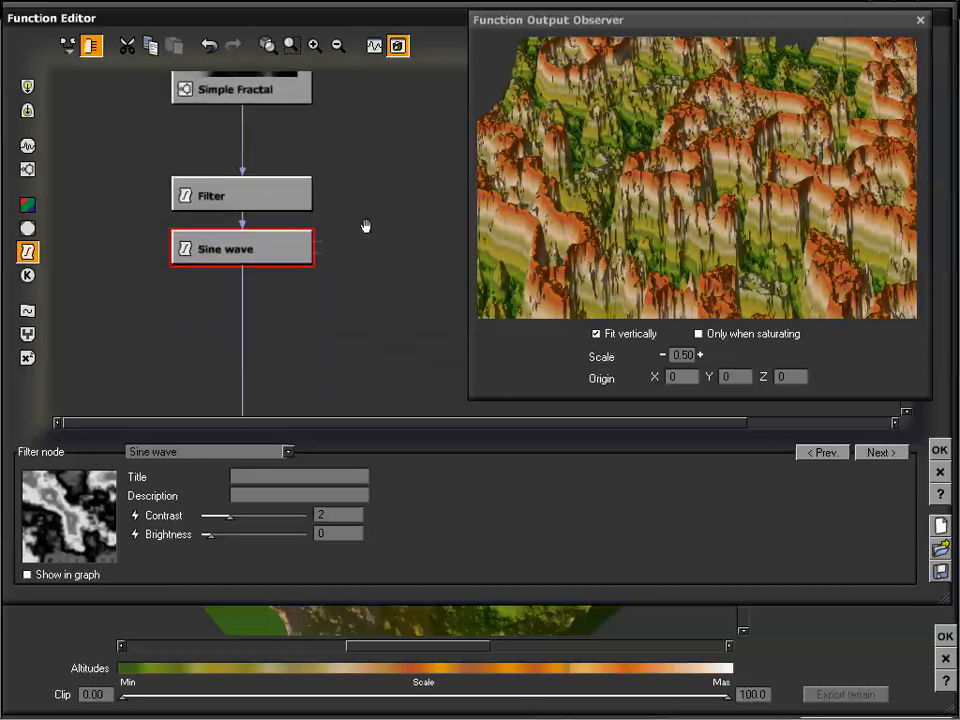
# Show all node previews in the function graph
pyautogui.moveTo(366, 226); pyautogui.dragTo(369, 344)
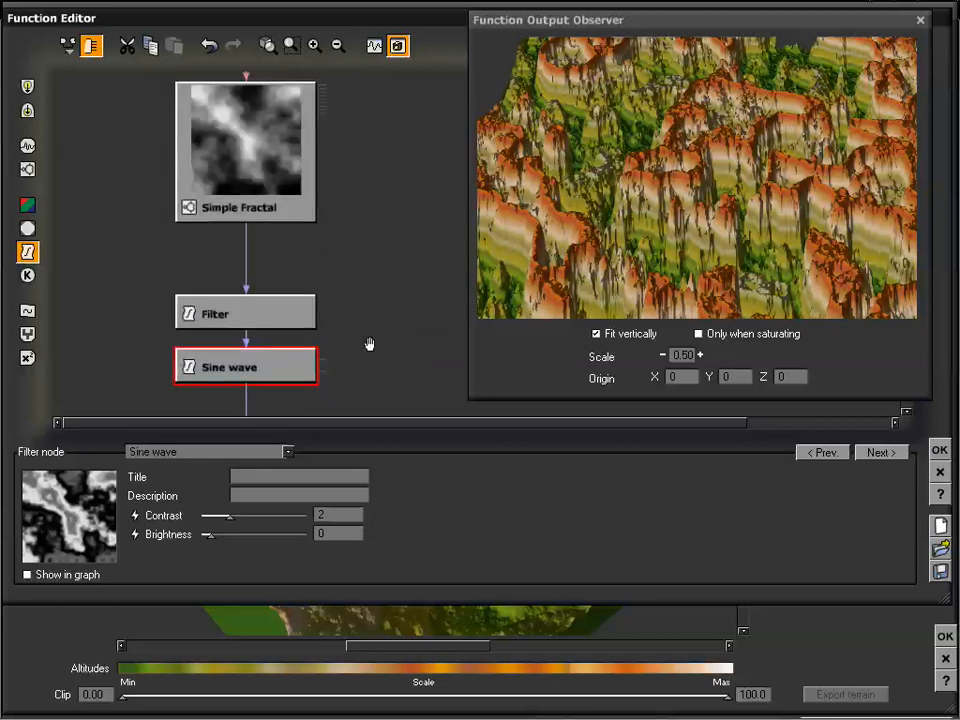
pyautogui.click(70, 48)
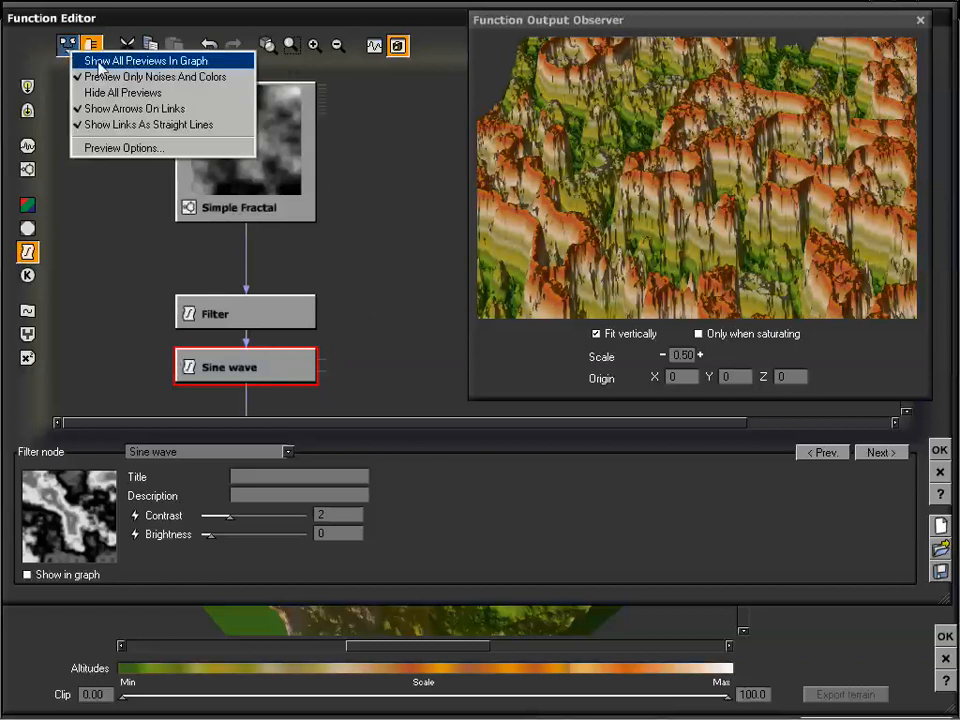
pyautogui.click(129, 61)
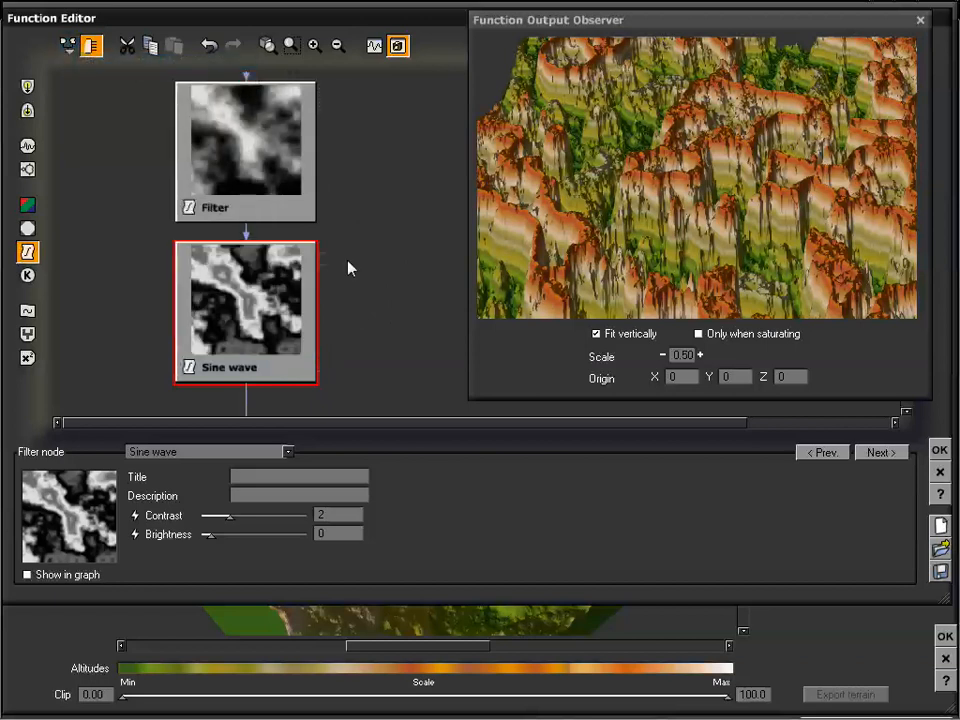
# Compare the preview images and settings of the Filter and Sine wave nodes
pyautogui.moveTo(373, 316); pyautogui.dragTo(380, 193)
pyautogui.click(174, 281)
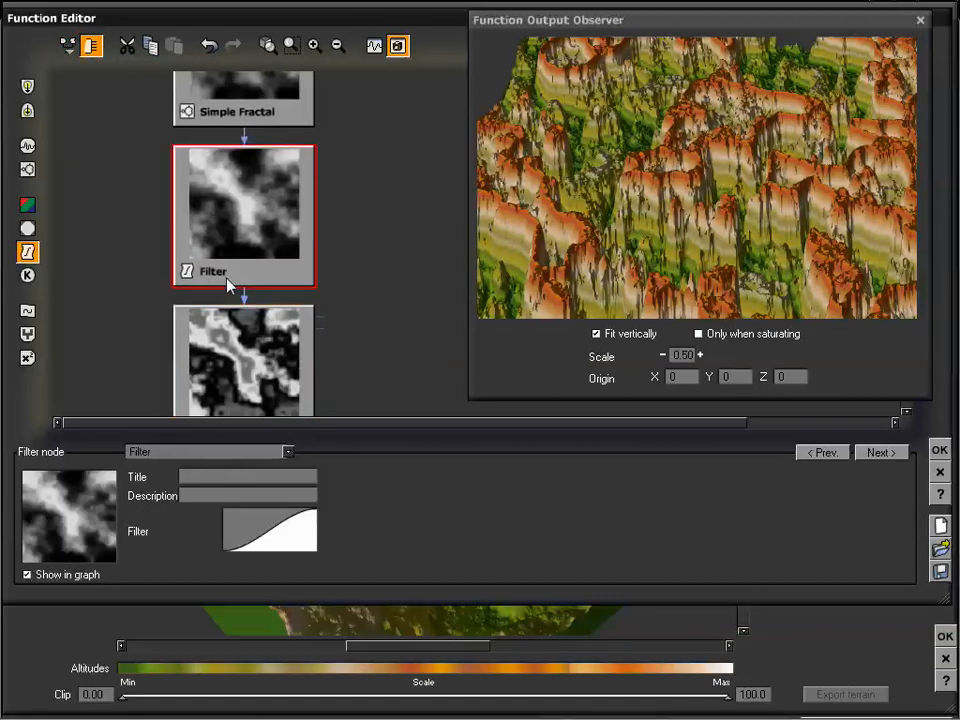
pyautogui.click(255, 370)
pyautogui.click(251, 221)
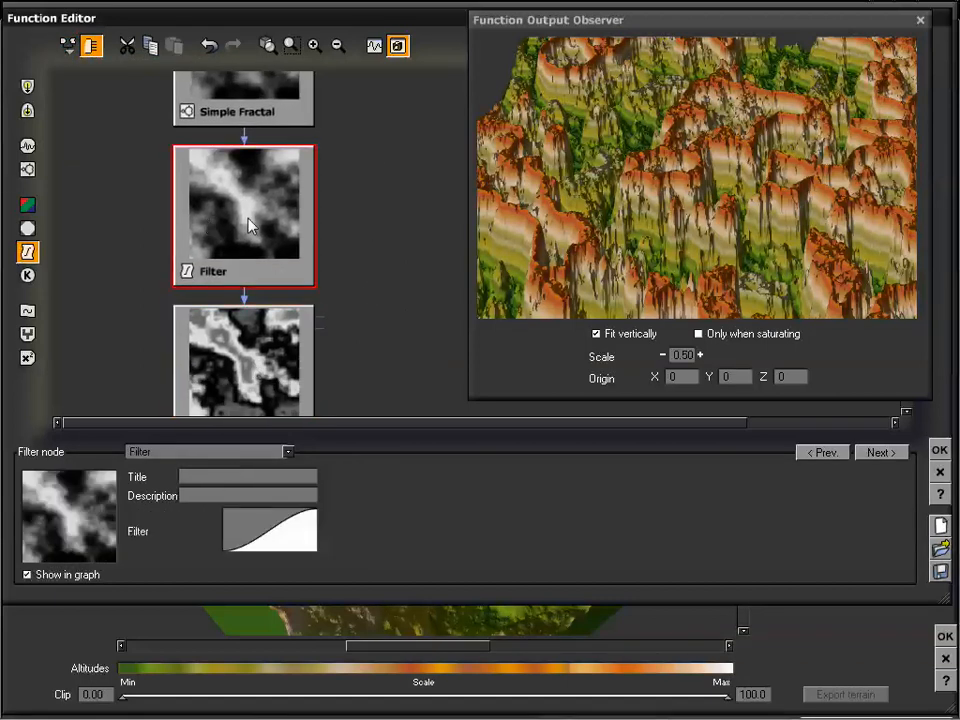
pyautogui.click(68, 47)
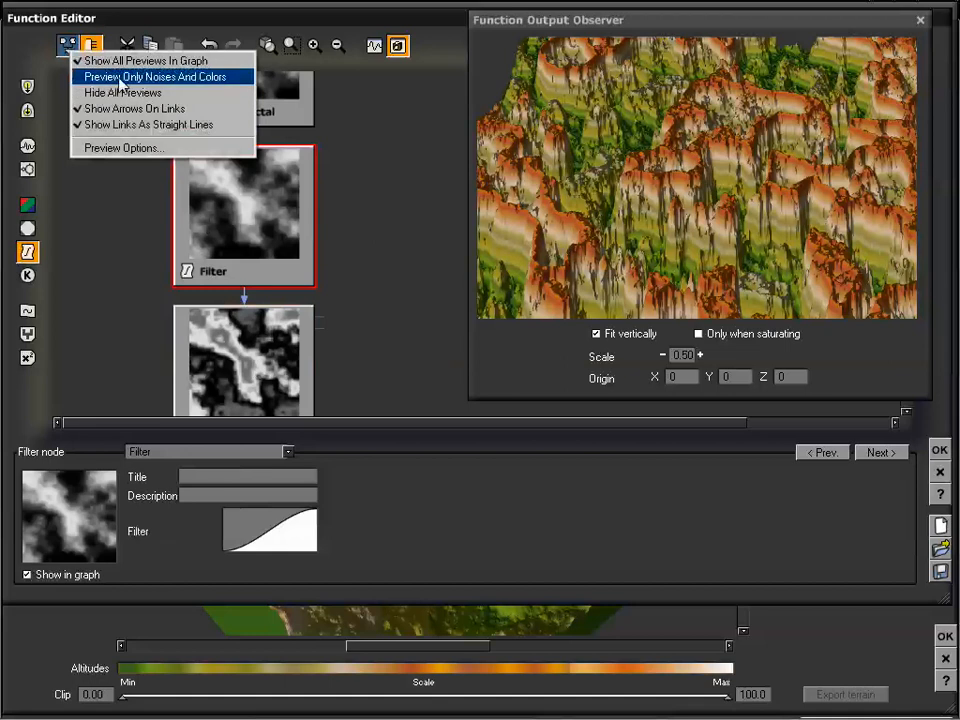
pyautogui.click(410, 150)
pyautogui.click(404, 164)
pyautogui.click(276, 204)
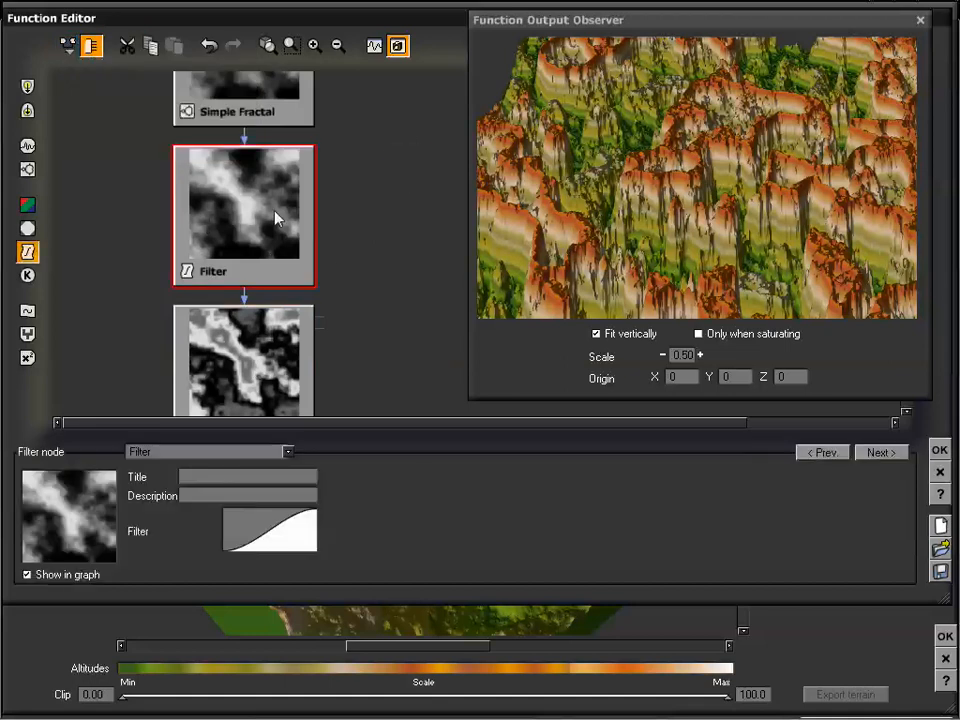
pyautogui.scroll(2, 351, 279)
pyautogui.scroll(-2, 351, 279)
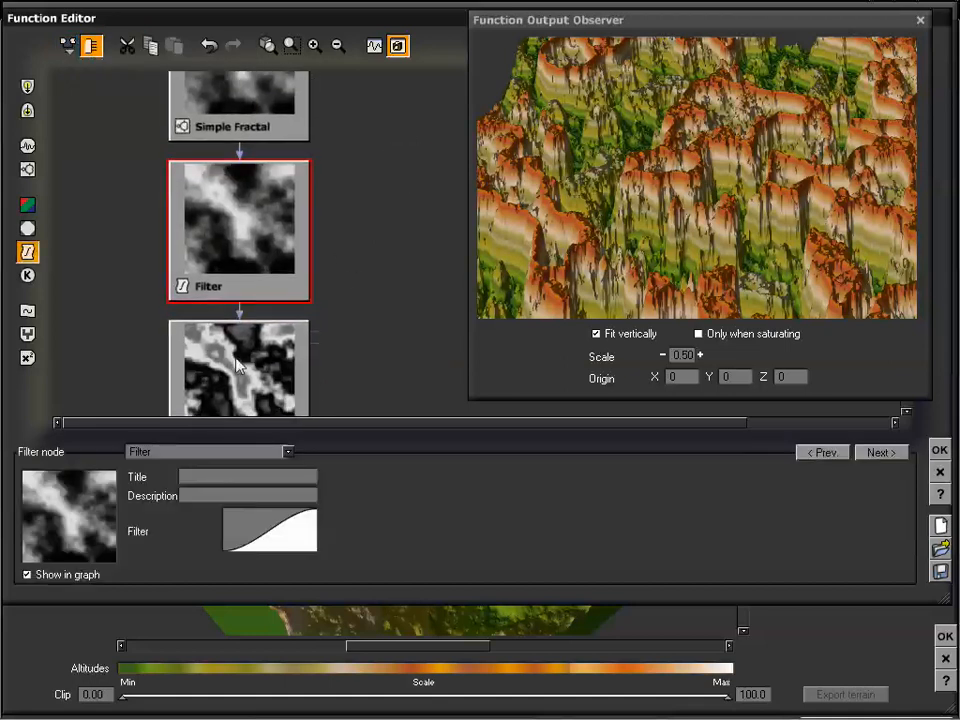
pyautogui.click(215, 345)
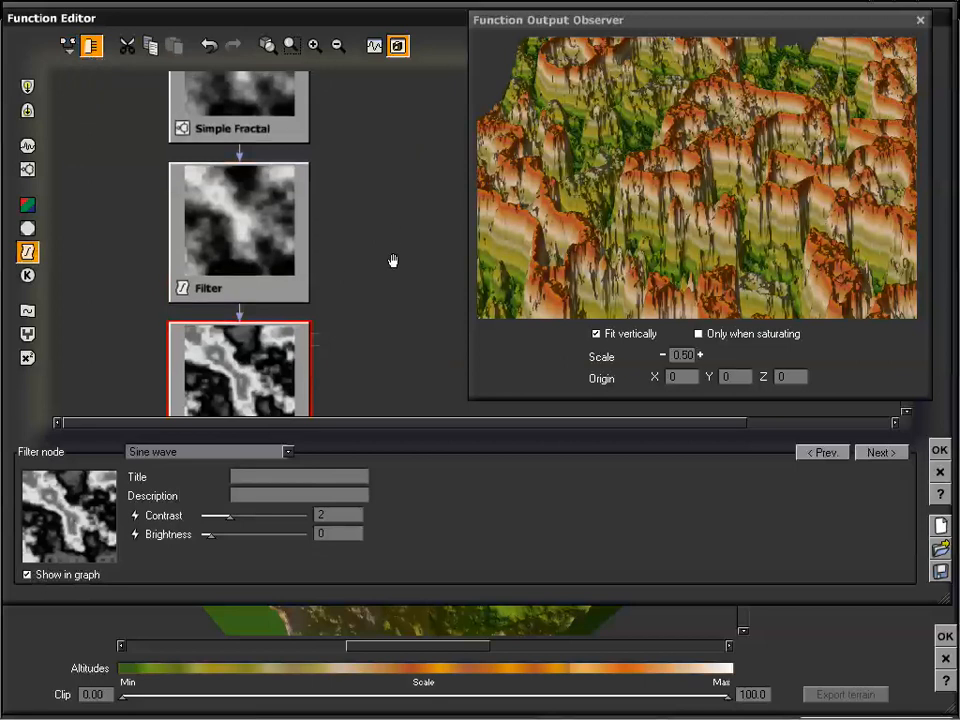
pyautogui.scroll(1, 392, 261)
# Examine the node chain from Simple Fractal through Filter to Sine wave, comparing how each node alters the preceding pattern
pyautogui.click(335, 50)
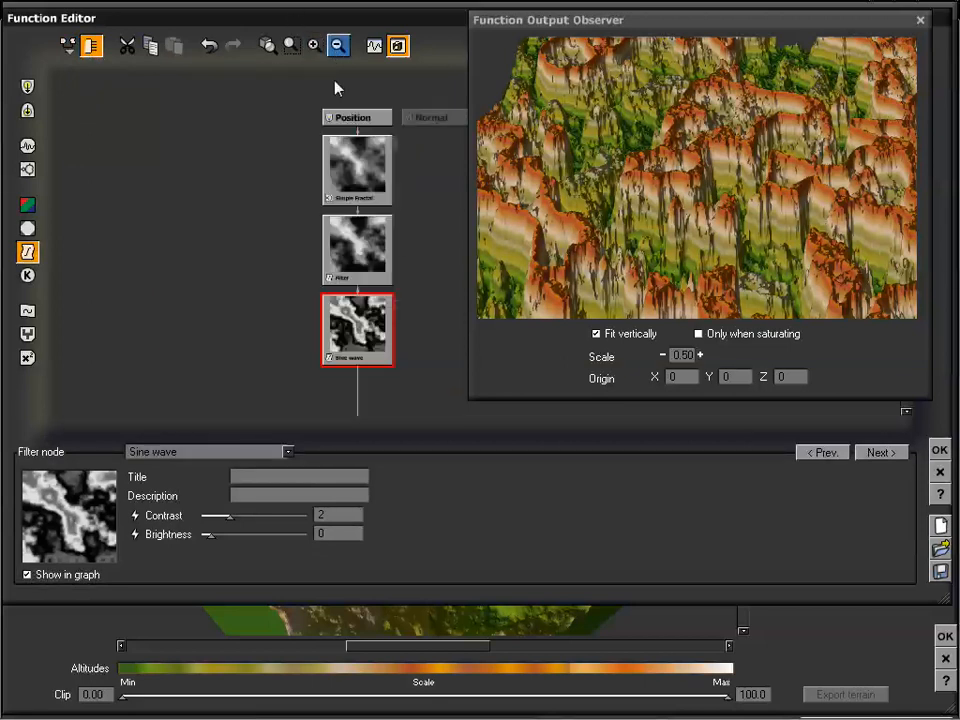
pyautogui.moveTo(431, 220); pyautogui.dragTo(302, 193)
pyautogui.click(233, 140)
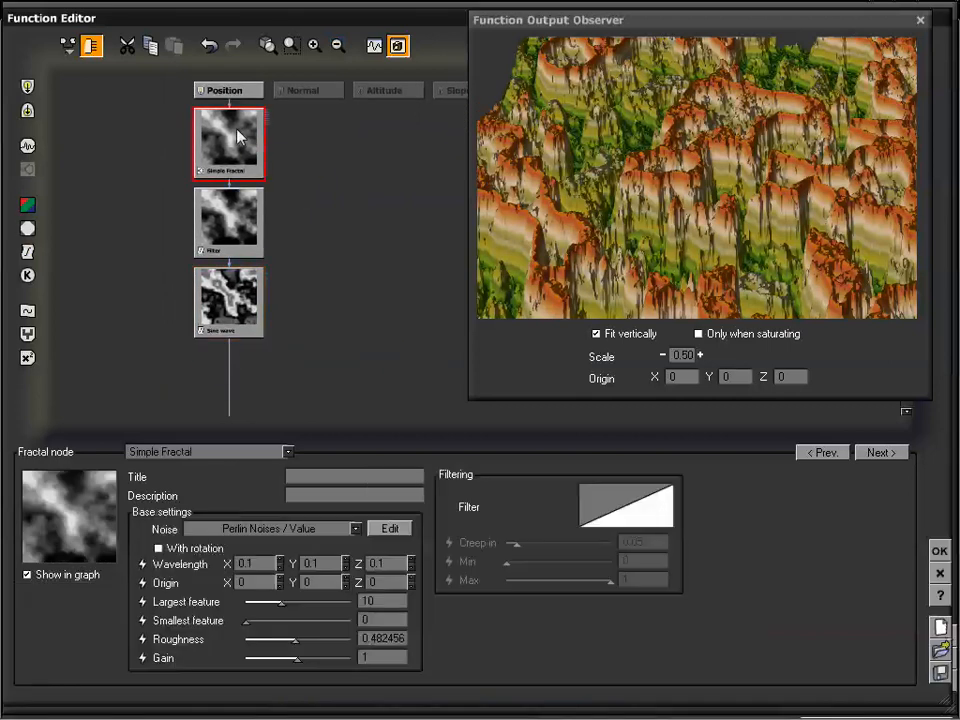
pyautogui.click(237, 219)
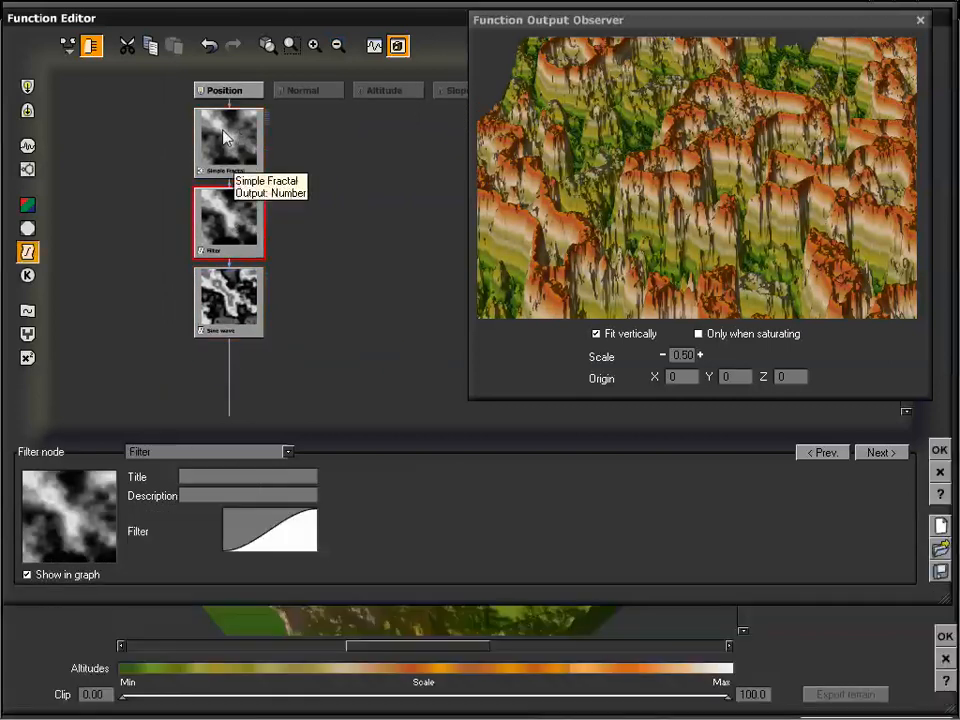
pyautogui.click(248, 166)
pyautogui.click(314, 45)
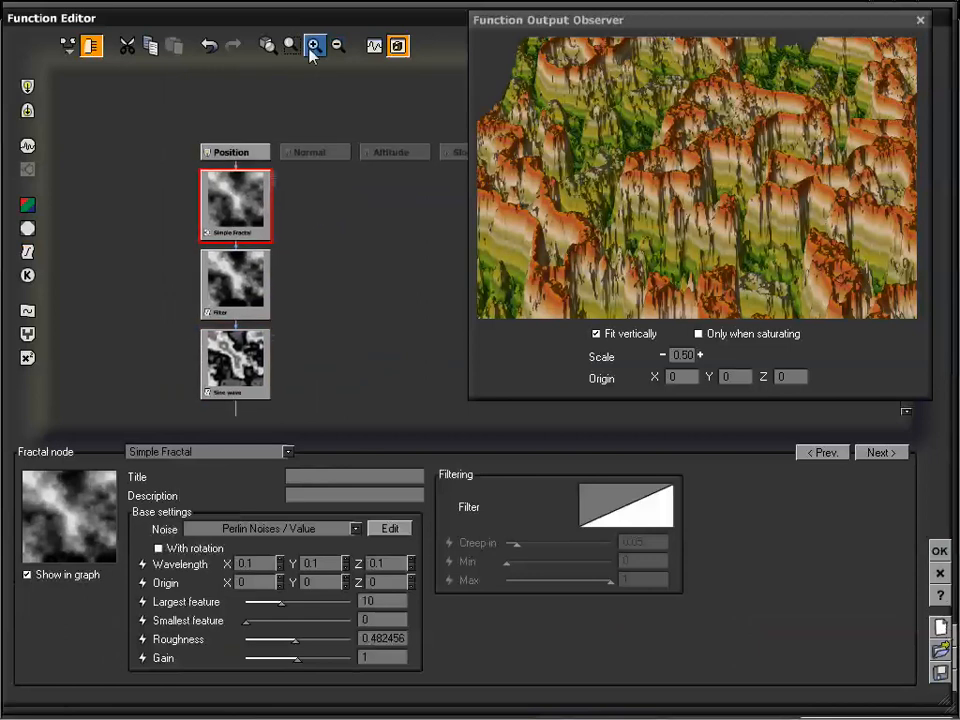
pyautogui.moveTo(171, 207); pyautogui.dragTo(446, 252)
pyautogui.moveTo(359, 323); pyautogui.dragTo(361, 249)
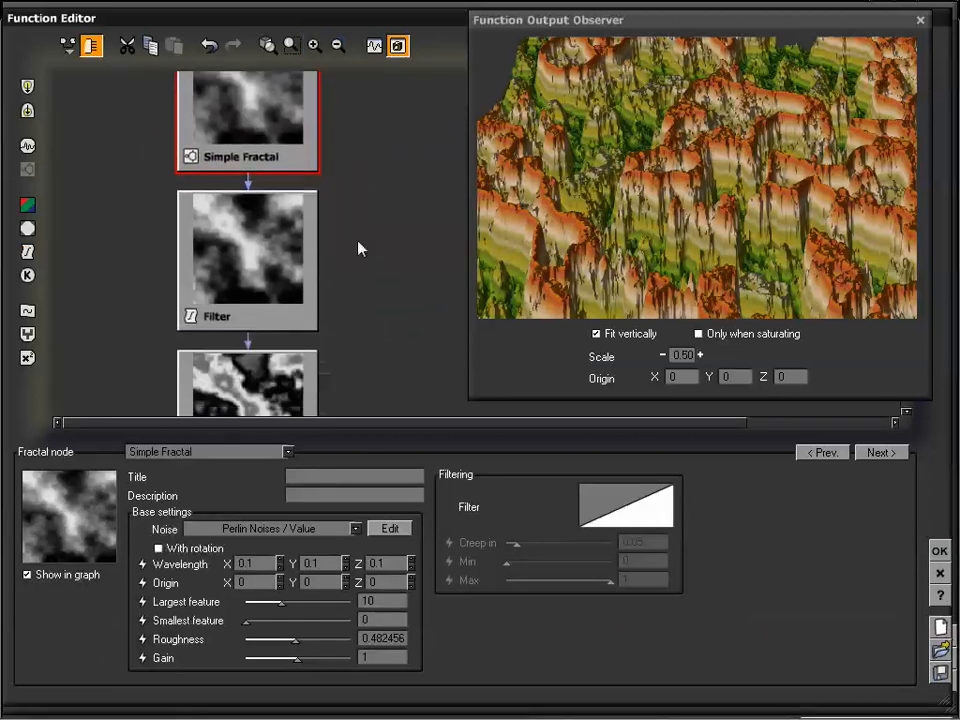
pyautogui.click(253, 245)
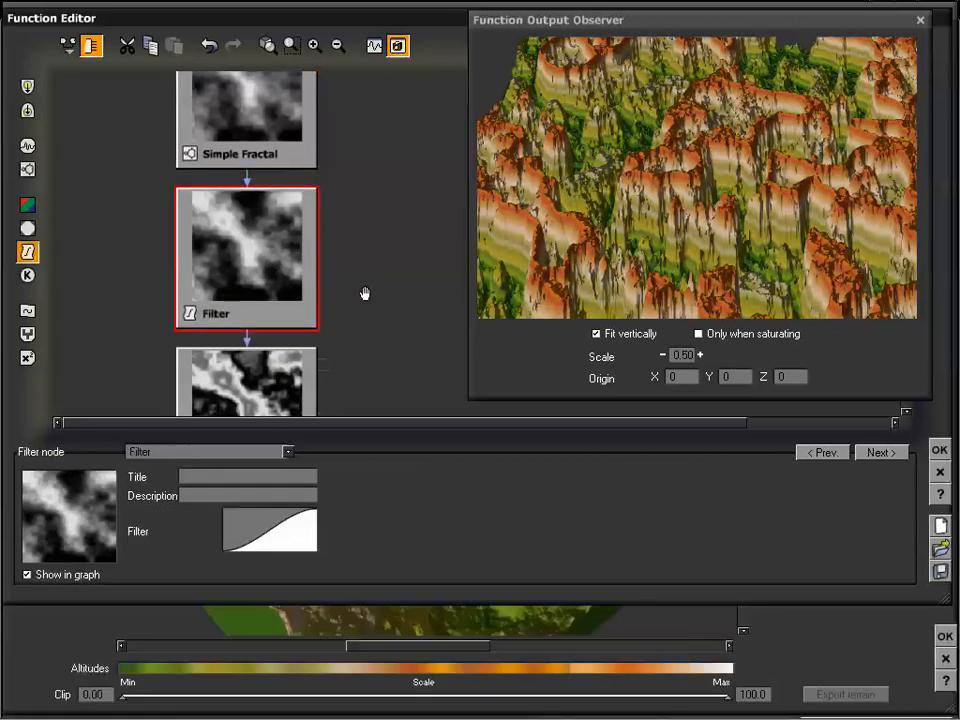
pyautogui.moveTo(366, 294); pyautogui.dragTo(375, 270)
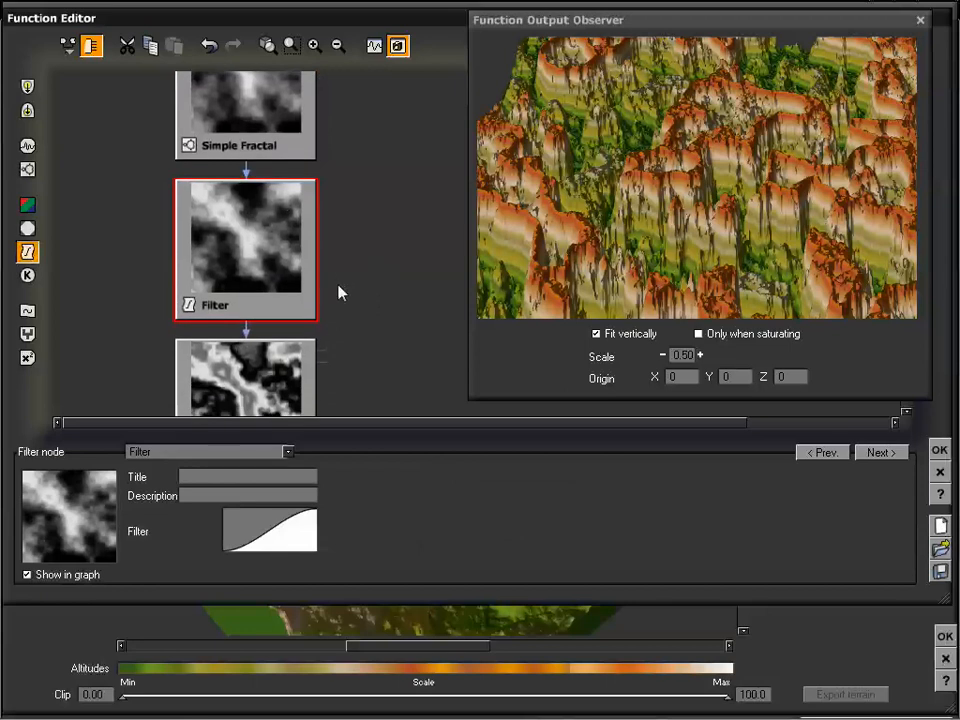
pyautogui.moveTo(341, 280); pyautogui.dragTo(341, 246)
pyautogui.moveTo(375, 308); pyautogui.dragTo(369, 259)
pyautogui.click(280, 300)
# Insert a second Sine wave filter node on the link between the existing Sine wave node and Altitude
pyautogui.scroll(-2, 364, 266)
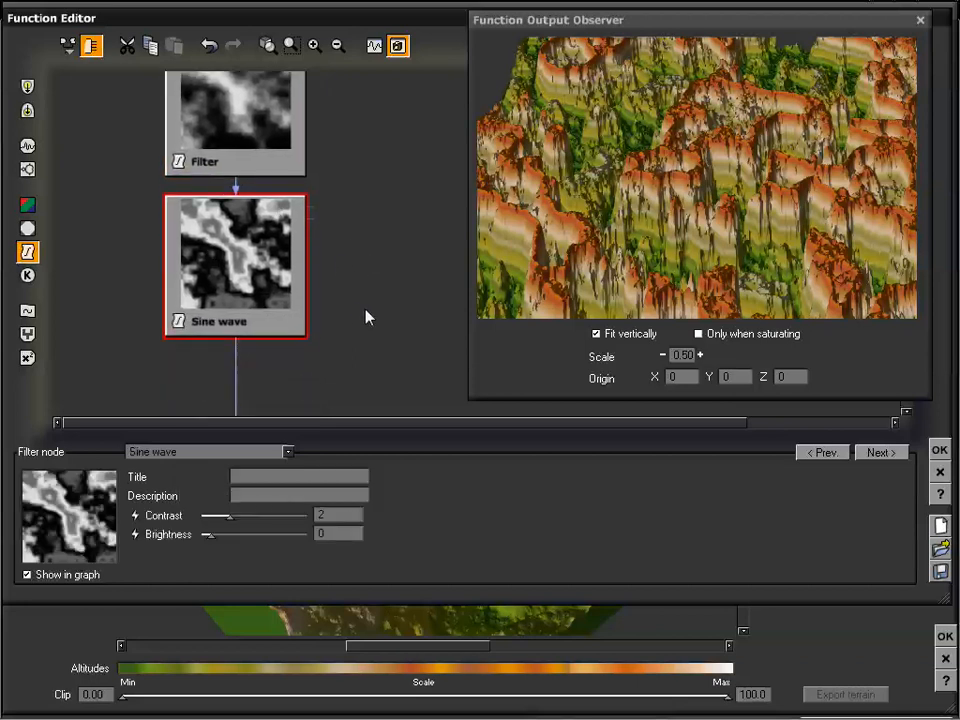
pyautogui.scroll(-5, 366, 300)
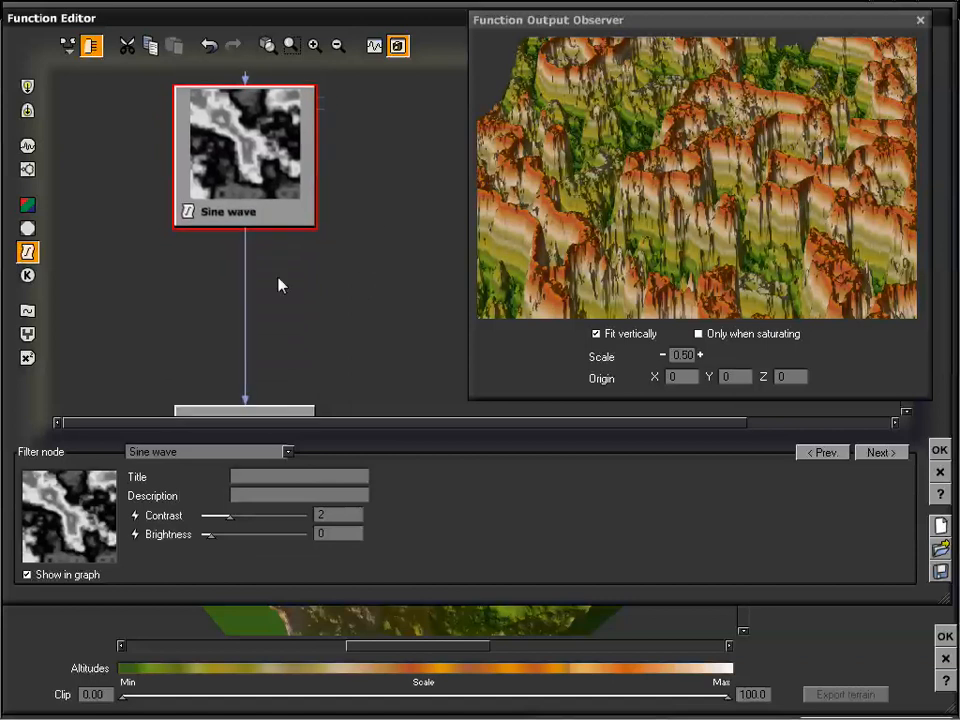
pyautogui.click(247, 302)
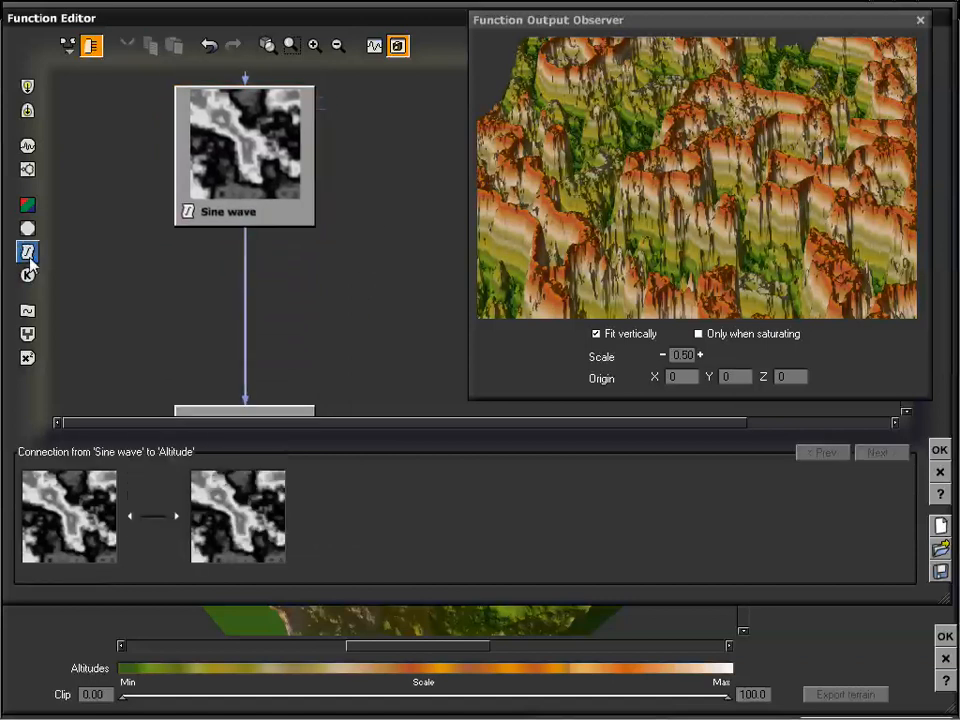
pyautogui.click(28, 252)
pyautogui.click(230, 300)
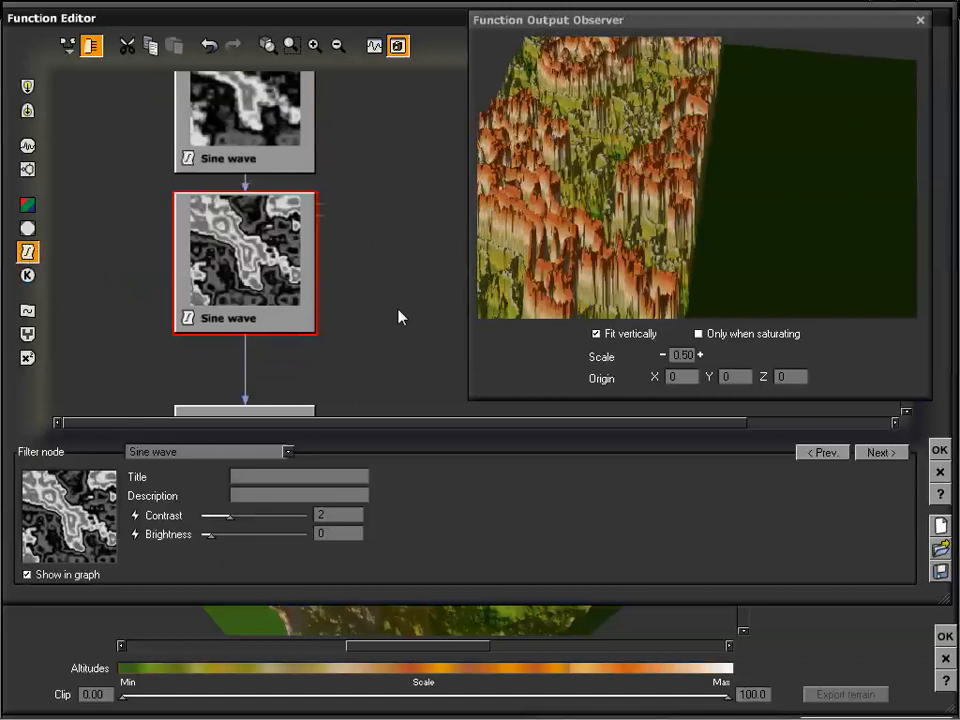
pyautogui.scroll(5, 411, 312)
pyautogui.scroll(-2, 413, 274)
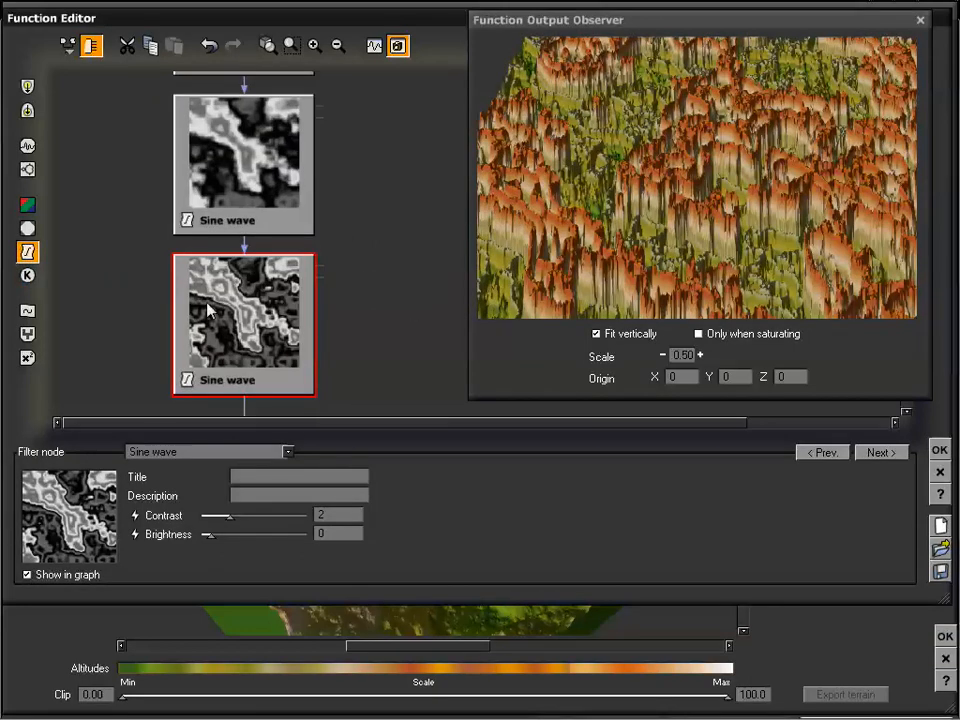
pyautogui.moveTo(665, 190); pyautogui.dragTo(699, 156)
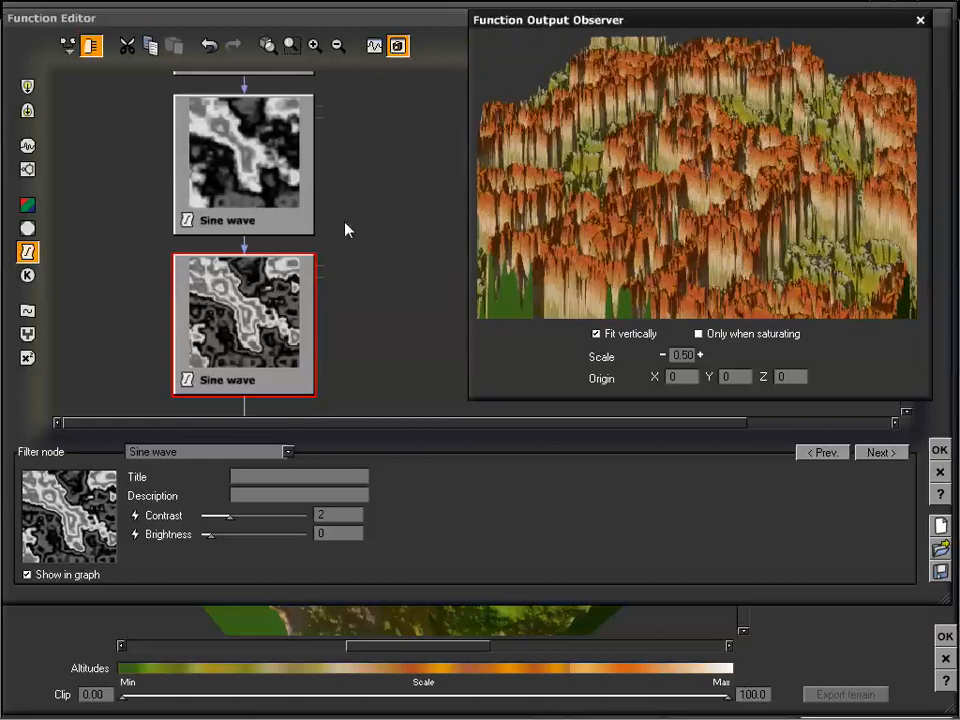
# Delete the Filter node and both Sine wave nodes between Simple Fractal and Altitude
pyautogui.click(337, 46)
pyautogui.moveTo(424, 176); pyautogui.dragTo(320, 262)
pyautogui.click(260, 241)
pyautogui.press('Delete')
pyautogui.click(265, 289)
pyautogui.press('Delete')
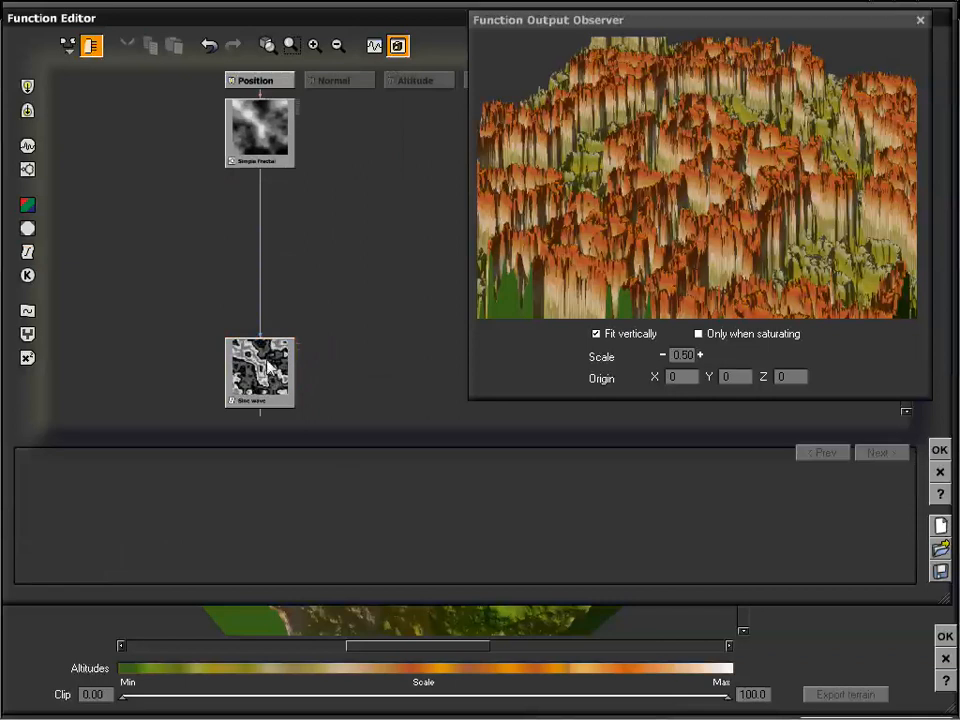
pyautogui.click(267, 361)
pyautogui.press('Delete')
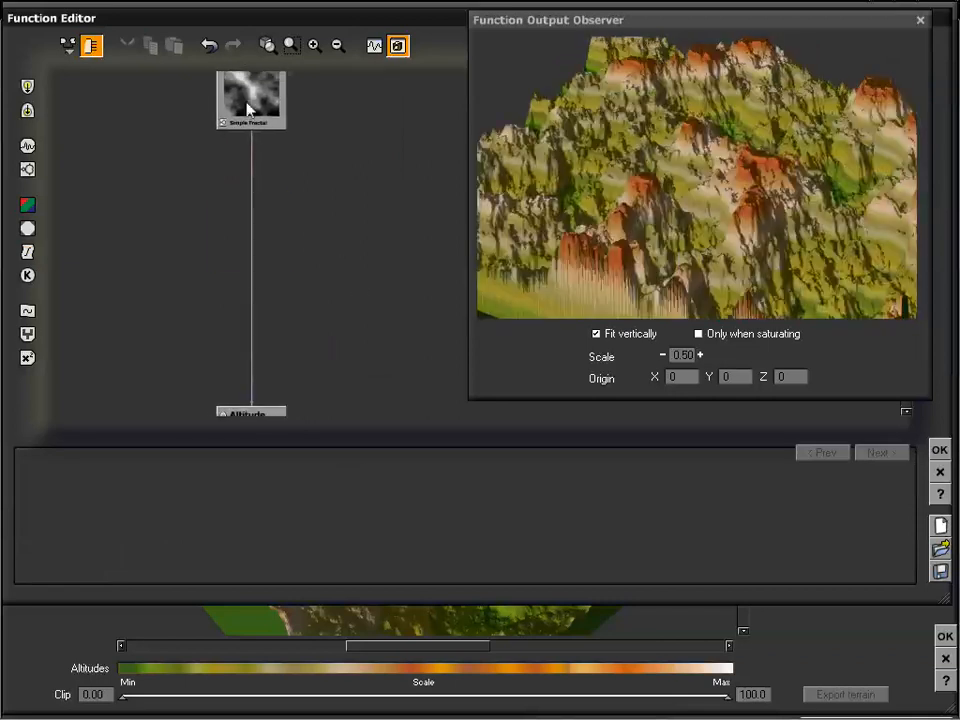
# Move the Simple Fractal node down the graph, closer to the Altitude output, and keep it selected
pyautogui.moveTo(248, 112); pyautogui.dragTo(249, 280)
pyautogui.click(244, 252)
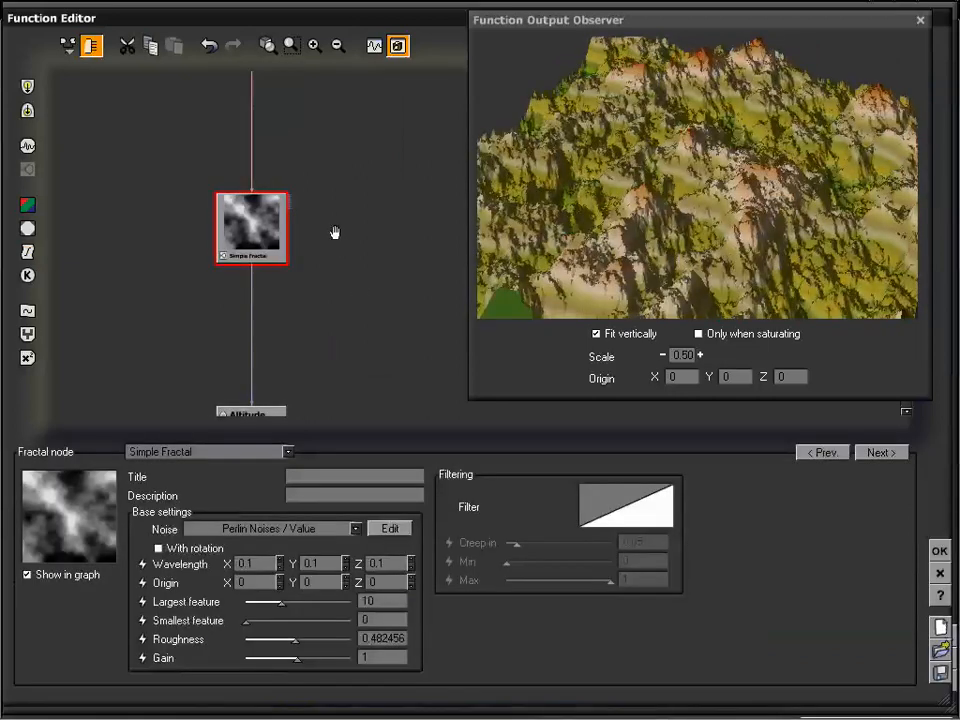
# Insert a Sine math node on the link between Simple Fractal and Altitude
pyautogui.moveTo(334, 232); pyautogui.dragTo(324, 218)
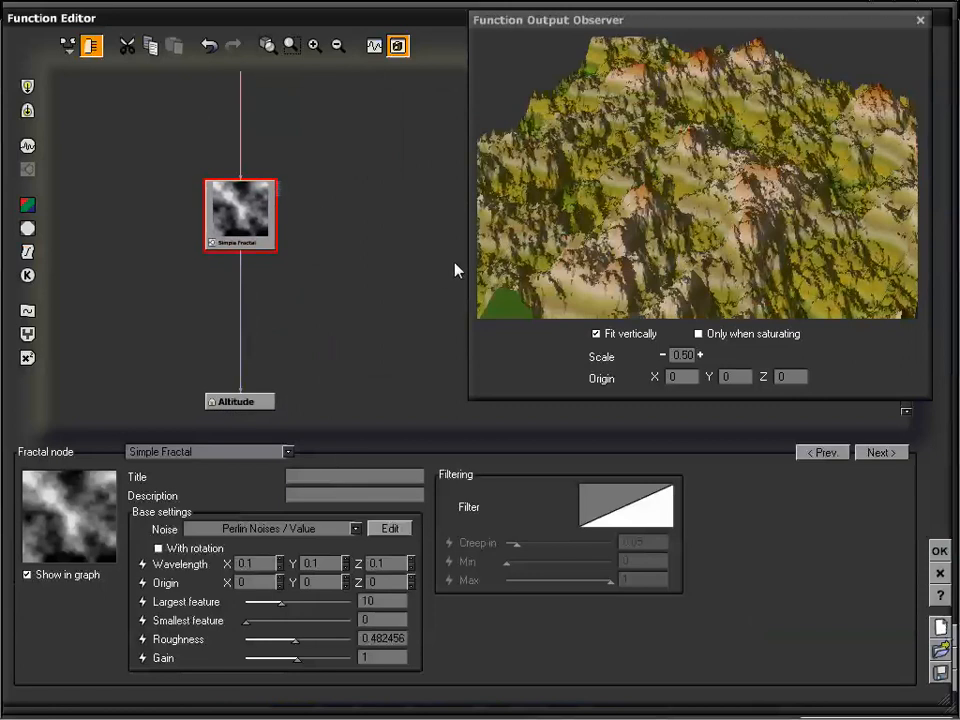
pyautogui.moveTo(620, 170); pyautogui.dragTo(647, 178)
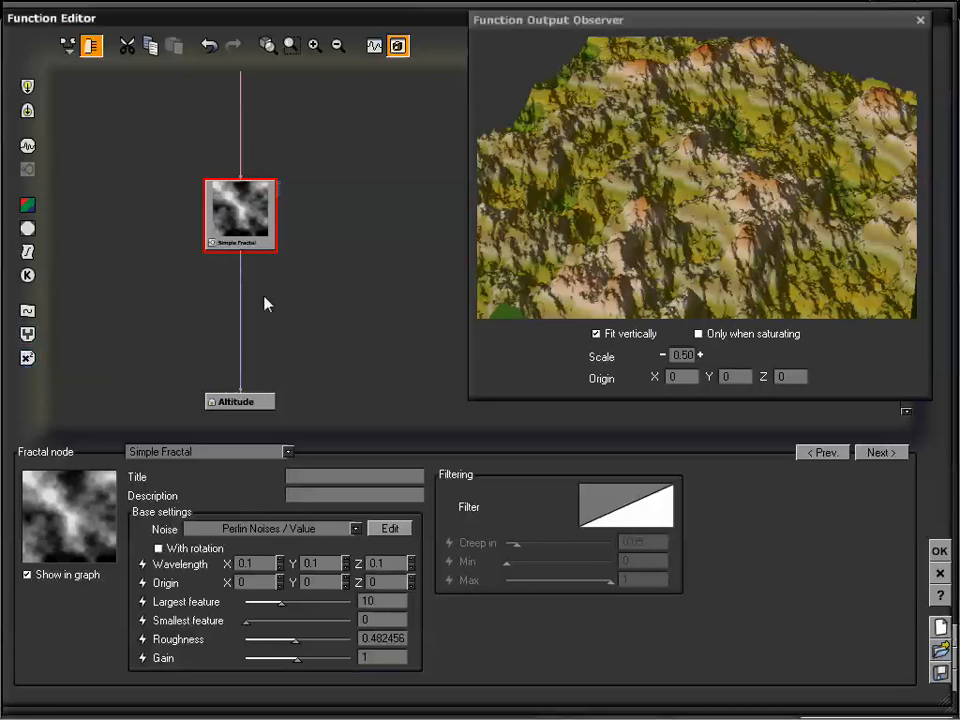
pyautogui.click(240, 311)
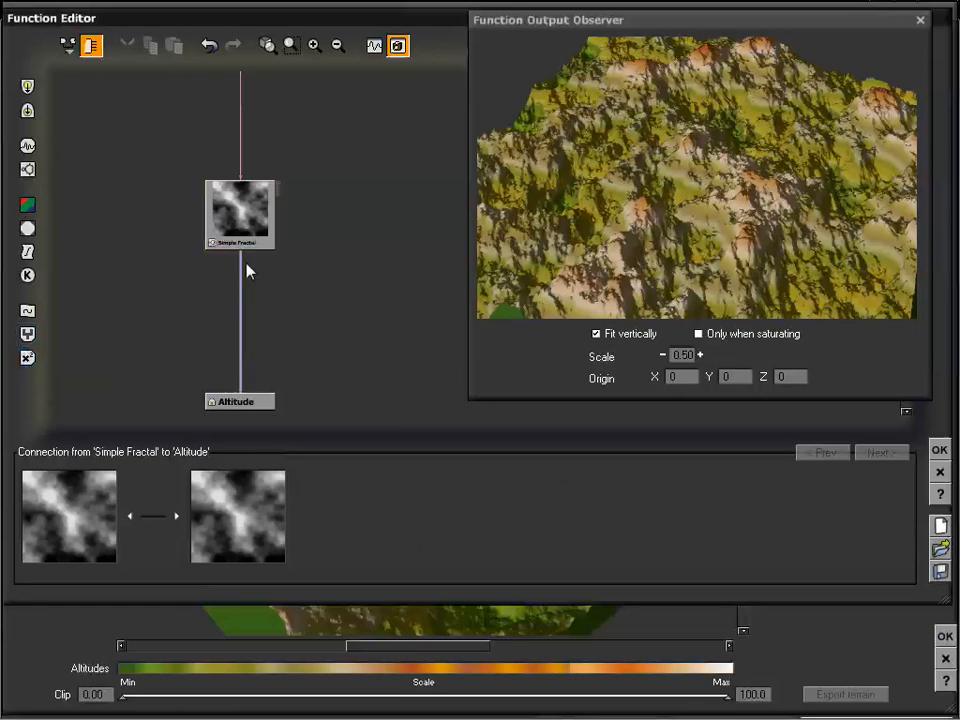
pyautogui.click(28, 358)
pyautogui.moveTo(229, 294); pyautogui.dragTo(257, 293)
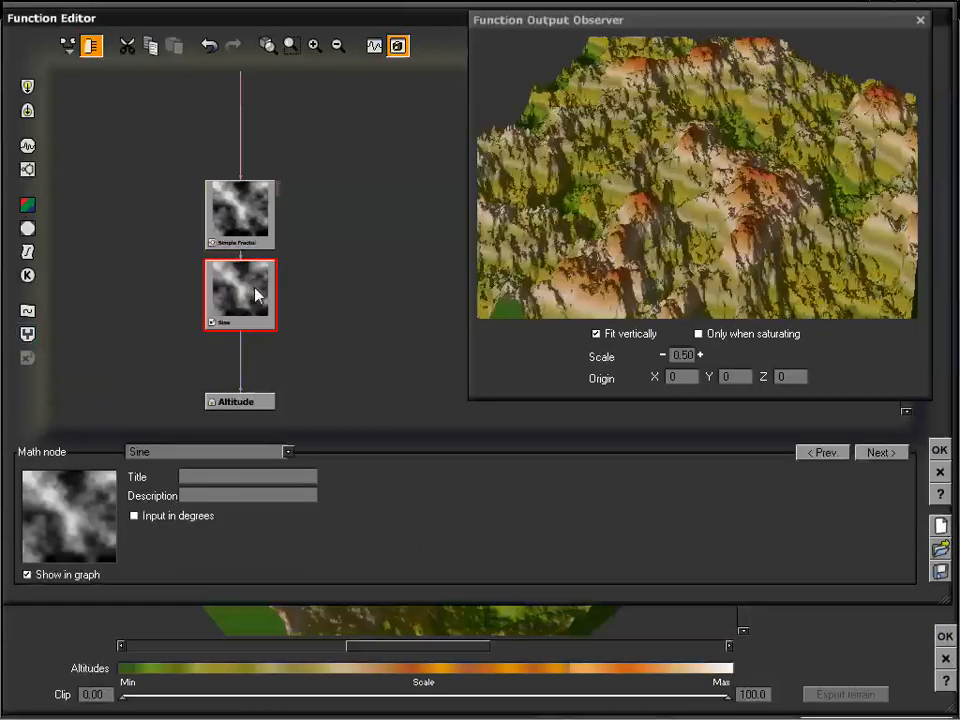
# Examine the Sine node's pattern and terrain up close, and review the available math operations, including Vector Operations
pyautogui.moveTo(371, 284)
pyautogui.mouseDown(button='right')
pyautogui.moveTo(371, 300)
pyautogui.moveTo(376, 289)
pyautogui.mouseUp(button='right')
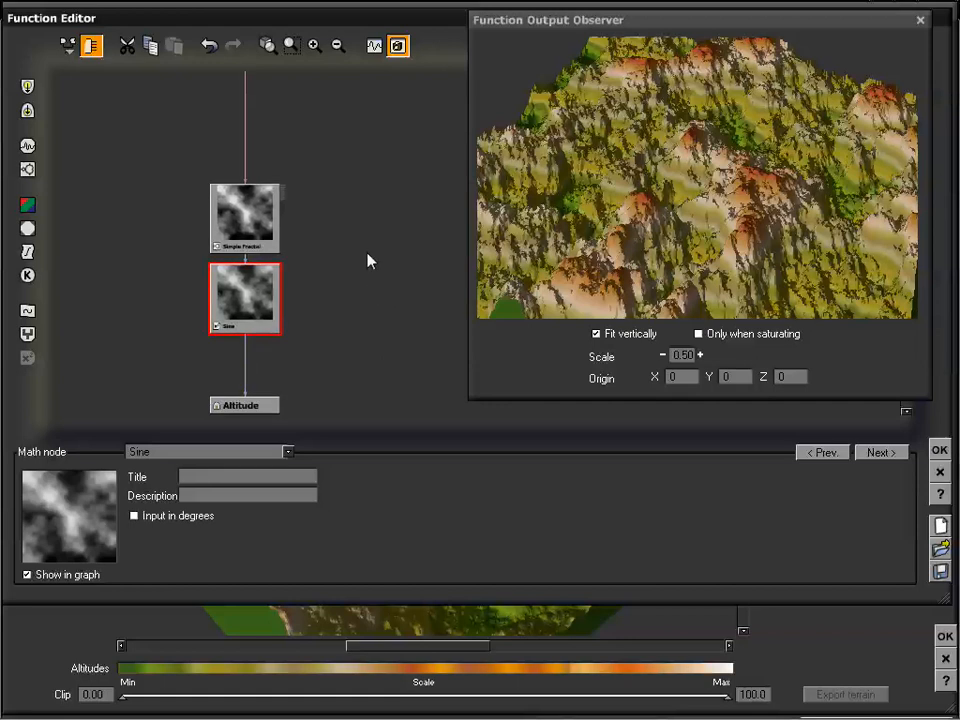
pyautogui.click(315, 45)
pyautogui.moveTo(231, 294); pyautogui.dragTo(448, 268, button='right')
pyautogui.moveTo(335, 251); pyautogui.dragTo(369, 270, button='right')
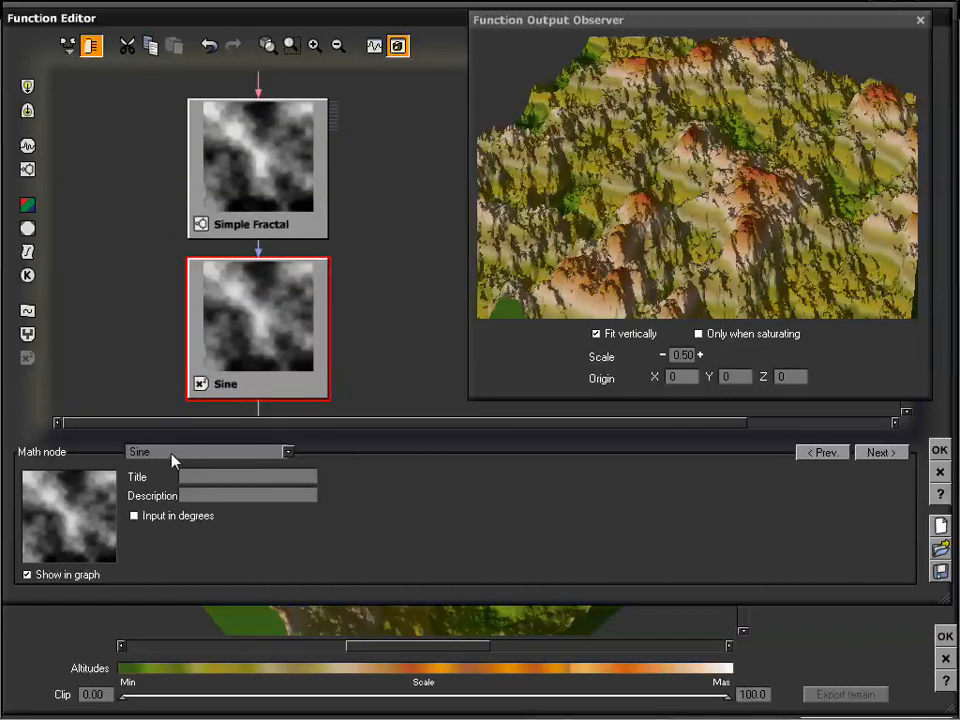
pyautogui.moveTo(737, 241); pyautogui.dragTo(709, 191)
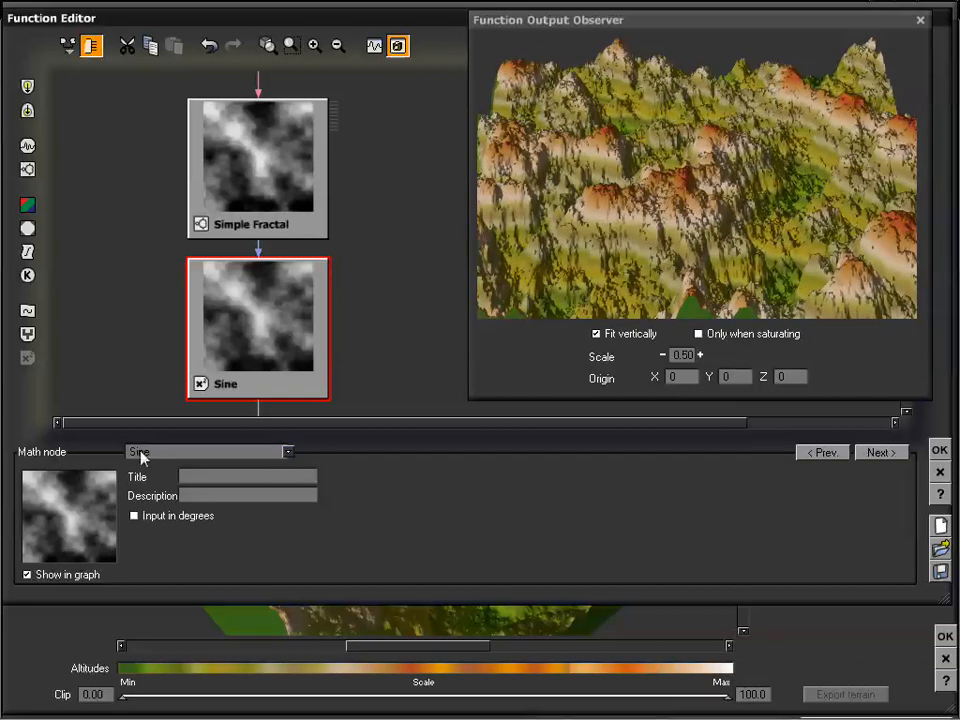
pyautogui.click(288, 452)
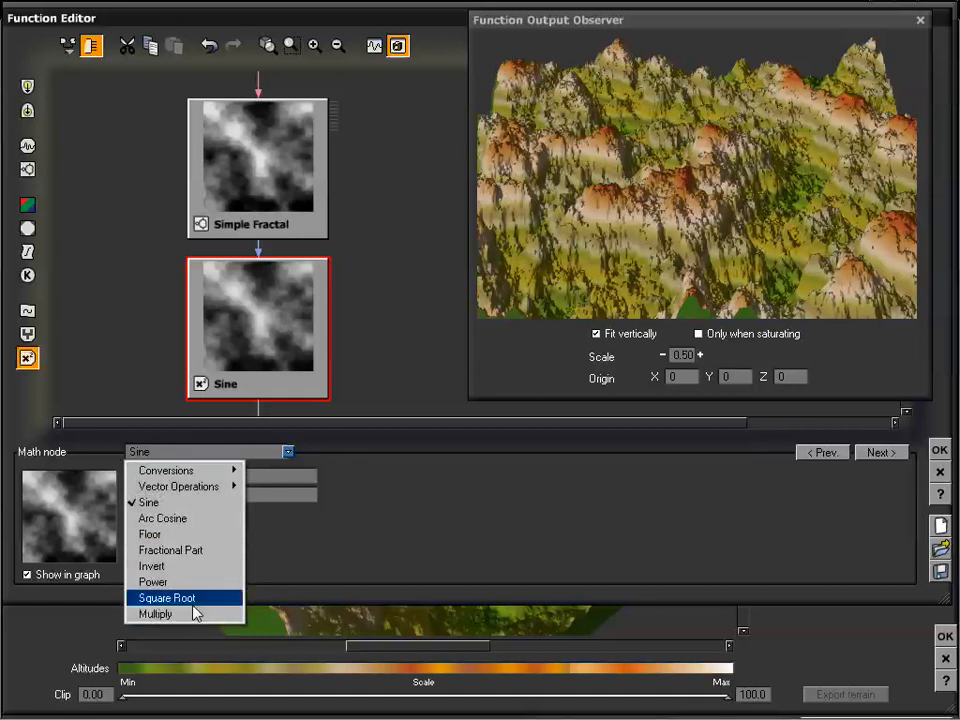
pyautogui.moveTo(205, 490)
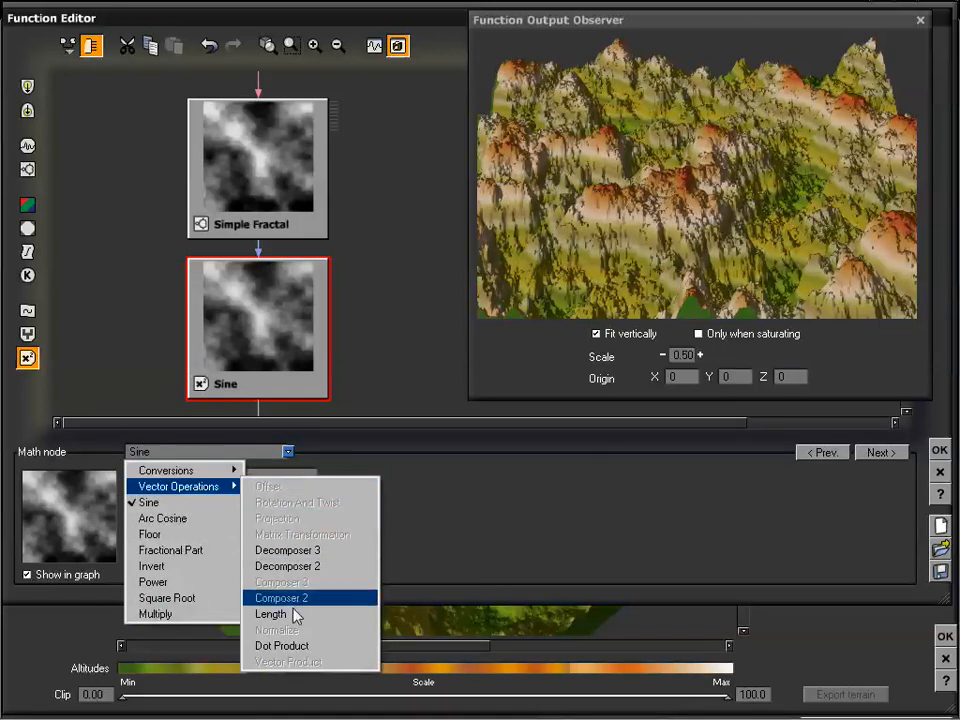
pyautogui.click(384, 370)
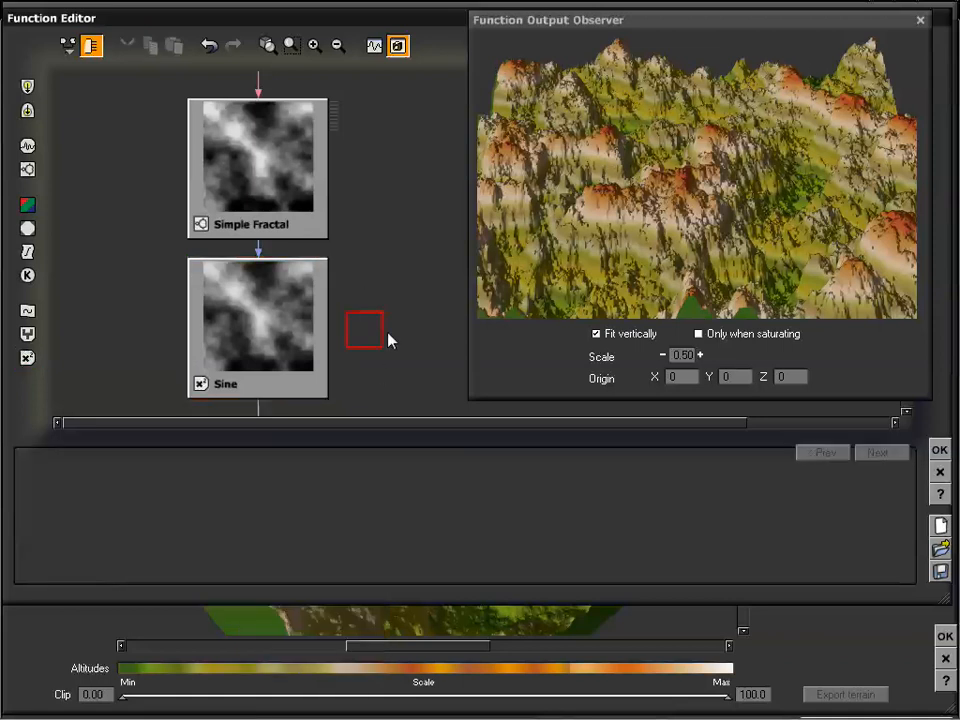
# Change the math node below Simple Fractal from Sine to Arc Cosine
pyautogui.moveTo(388, 357)
pyautogui.mouseDown(button='right')
pyautogui.moveTo(388, 206)
pyautogui.moveTo(396, 349)
pyautogui.mouseUp(button='right')
pyautogui.click(255, 336)
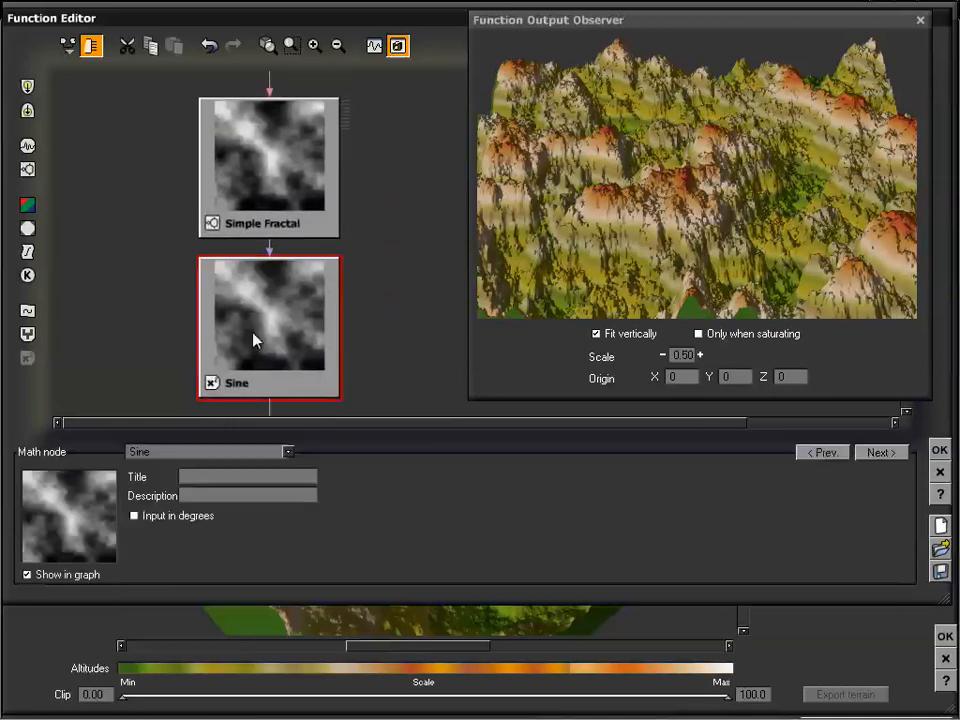
pyautogui.click(288, 452)
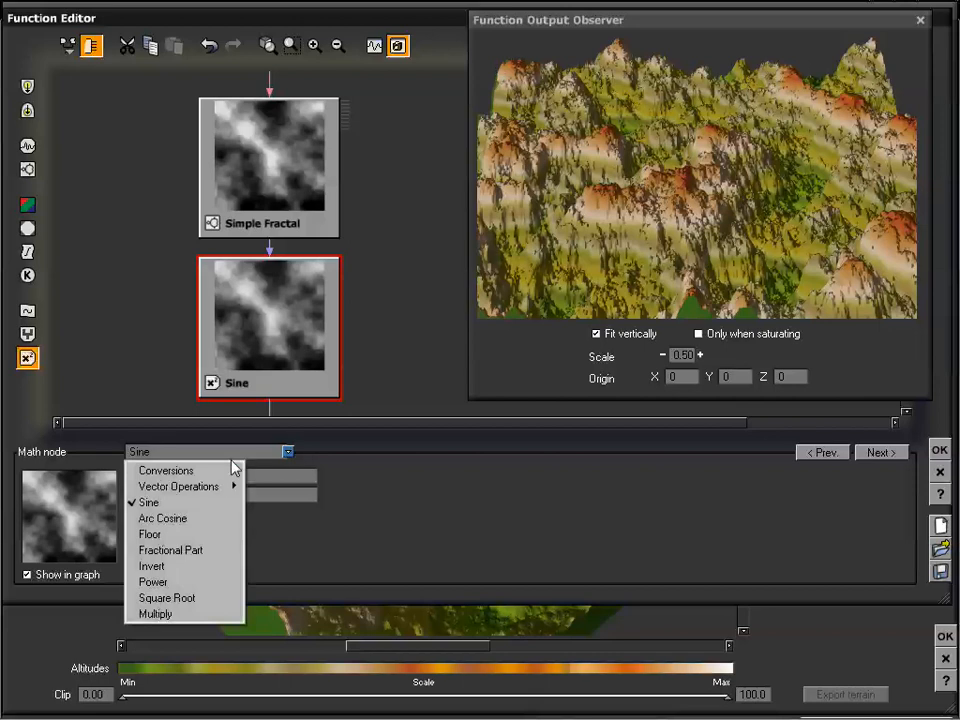
pyautogui.moveTo(227, 471)
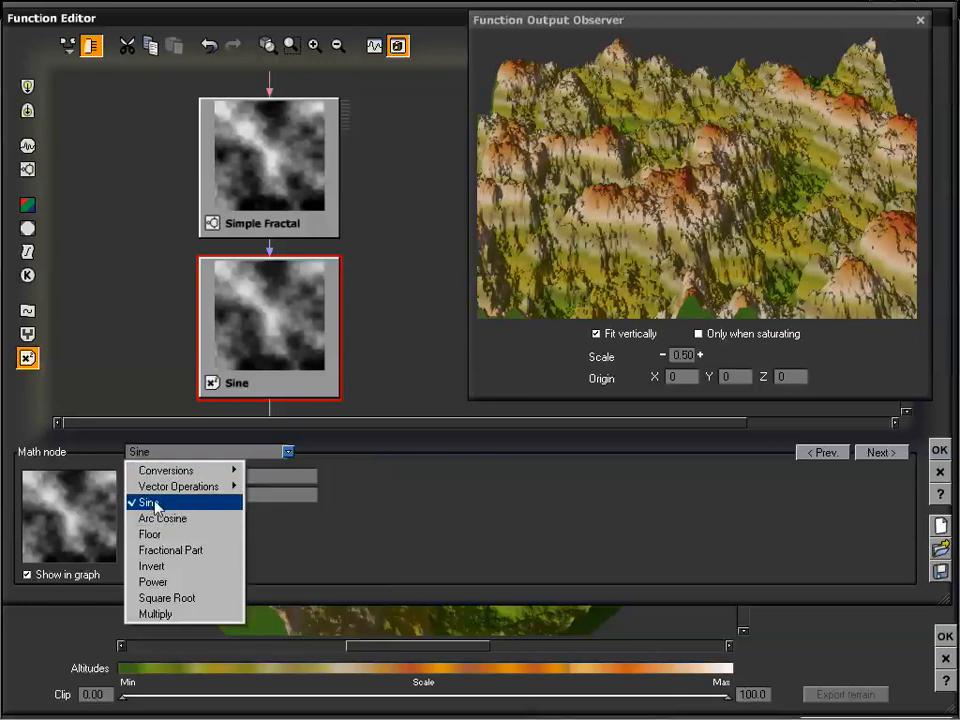
pyautogui.click(182, 518)
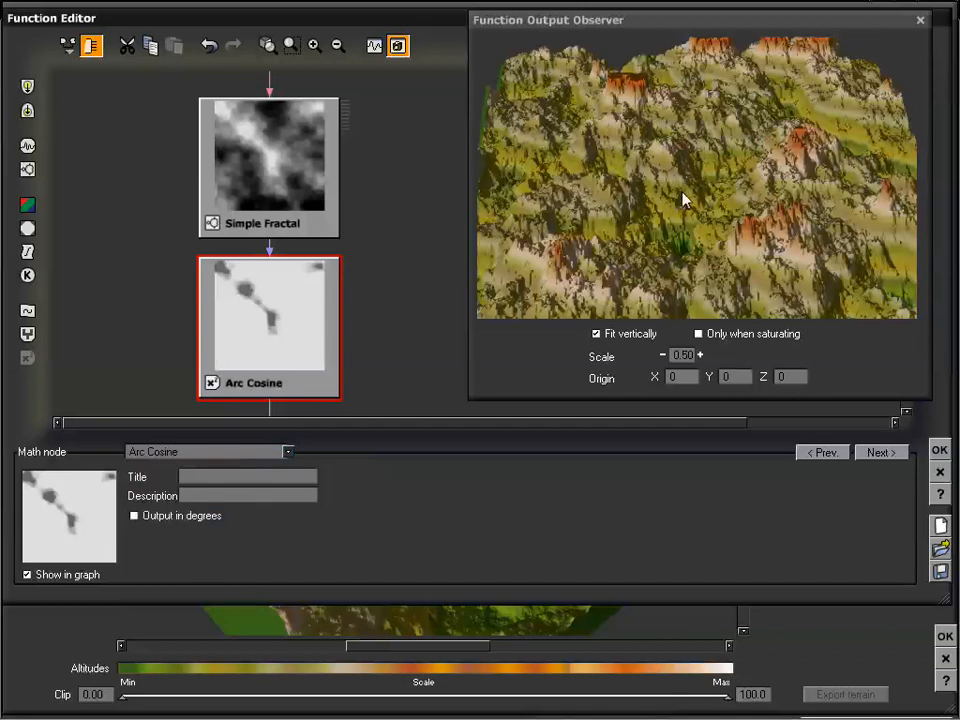
# Examine the Arc Cosine terrain in the Function Output Observer from several angles, focusing on the peaks
pyautogui.moveTo(689, 195); pyautogui.dragTo(722, 189)
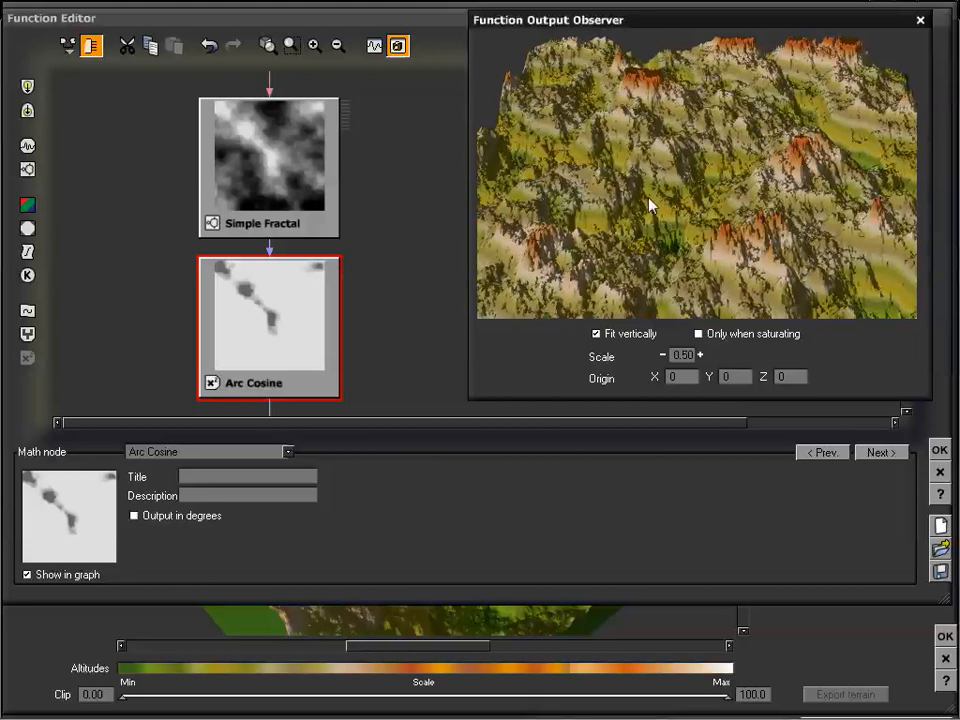
pyautogui.moveTo(650, 205); pyautogui.dragTo(684, 196)
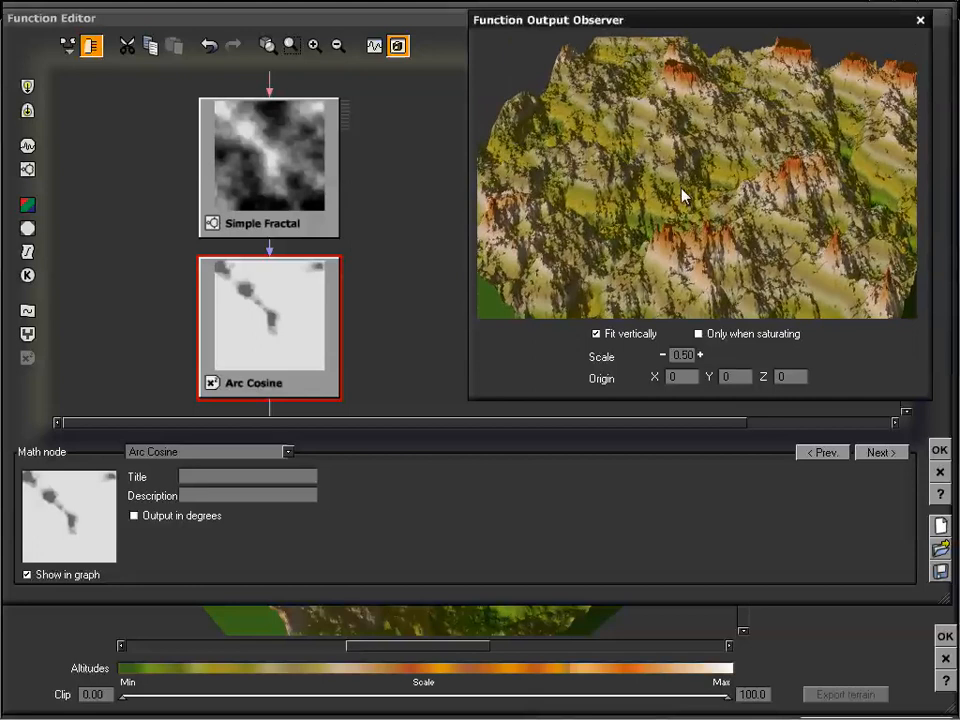
pyautogui.moveTo(636, 233); pyautogui.dragTo(698, 218)
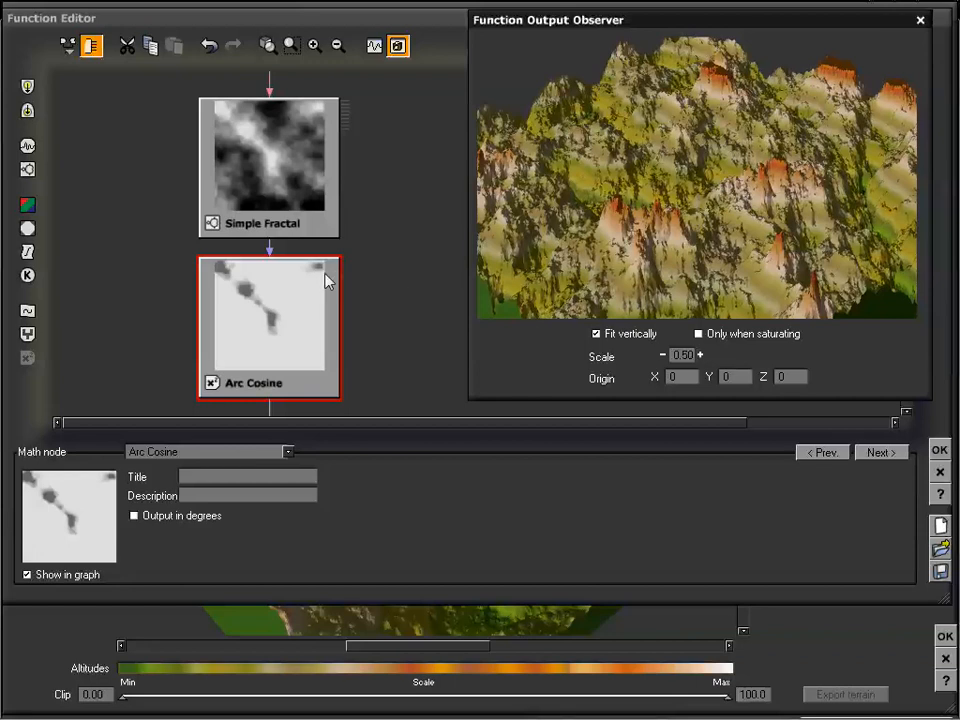
pyautogui.moveTo(634, 177); pyautogui.dragTo(663, 187)
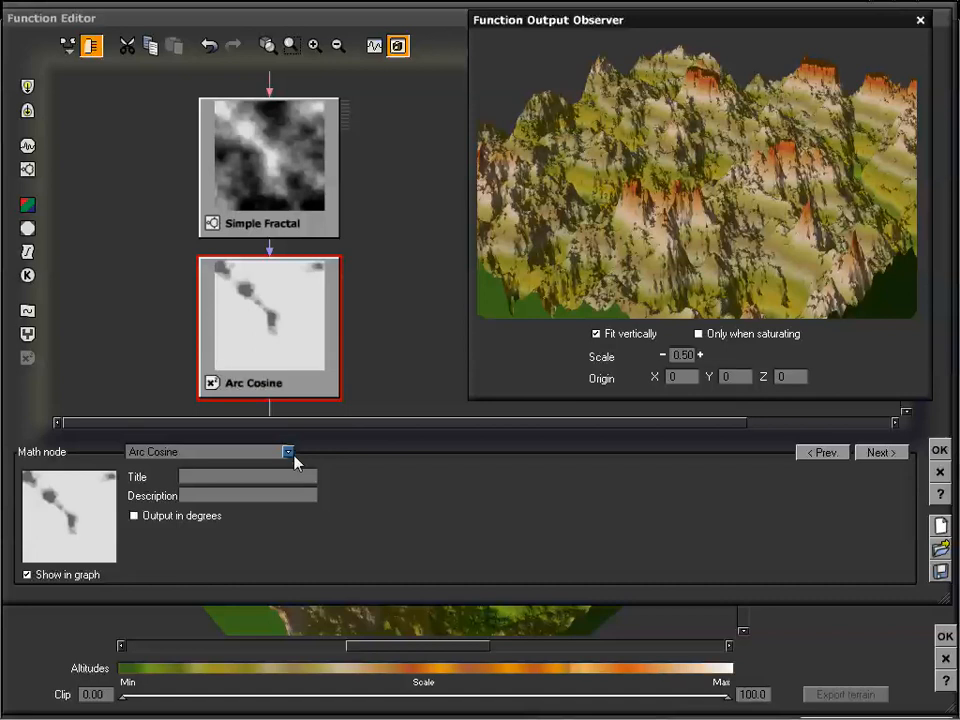
pyautogui.moveTo(617, 180); pyautogui.dragTo(672, 185)
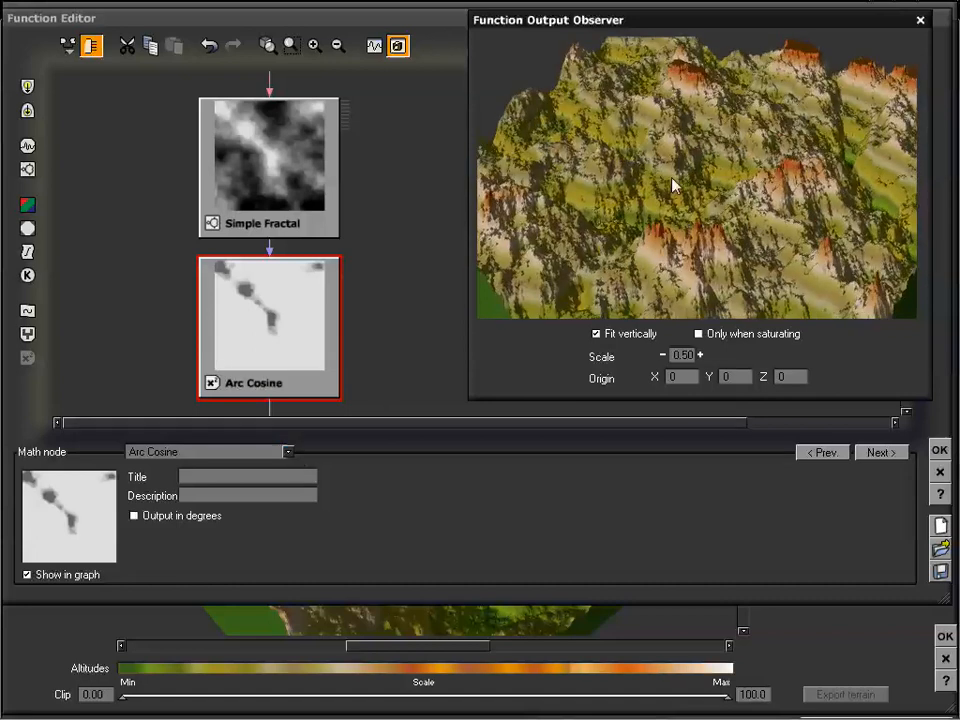
pyautogui.moveTo(729, 150)
pyautogui.mouseDown()
pyautogui.moveTo(724, 156)
pyautogui.moveTo(724, 124)
pyautogui.moveTo(719, 141)
pyautogui.mouseUp()
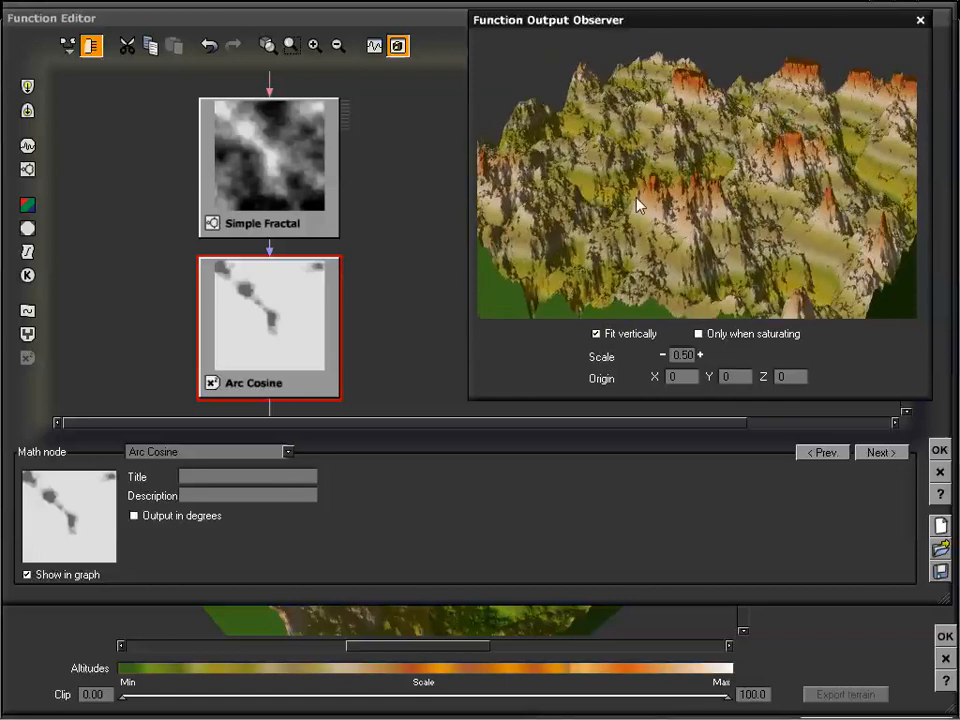
pyautogui.moveTo(636, 199); pyautogui.dragTo(635, 208)
# Switch the math node to Floor and inspect its effect on the terrain from a higher angle
pyautogui.click(287, 452)
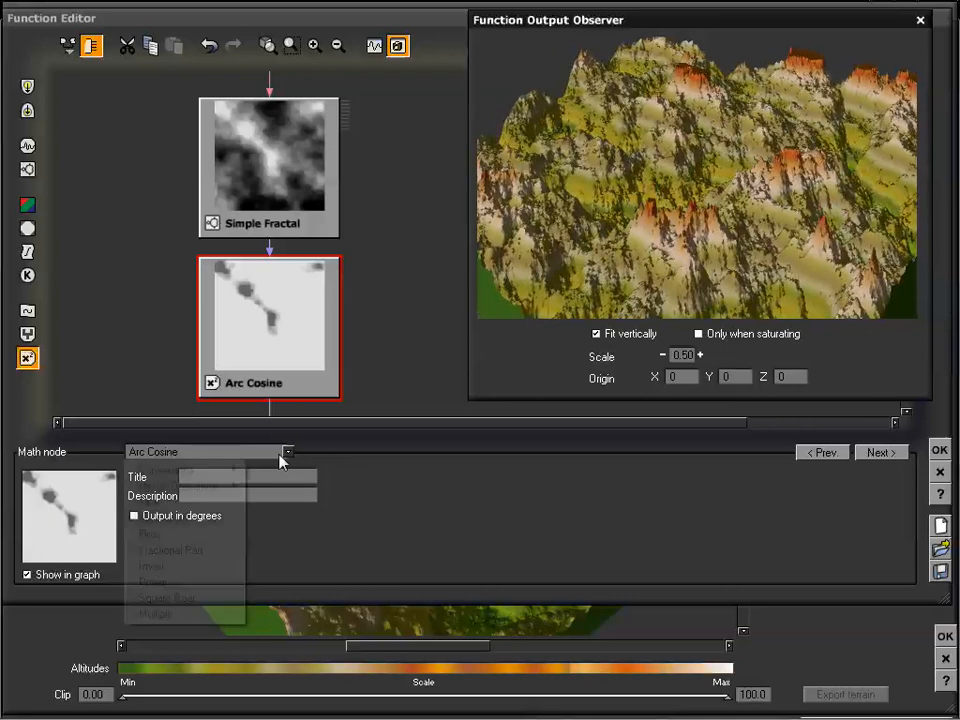
pyautogui.click(253, 535)
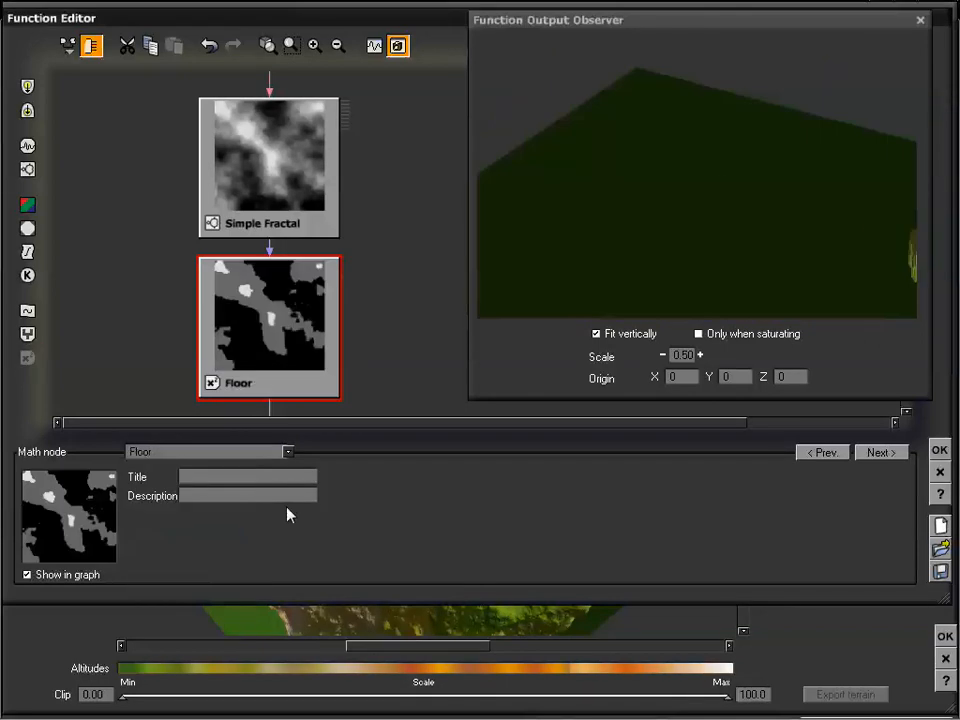
pyautogui.moveTo(733, 140); pyautogui.dragTo(718, 186)
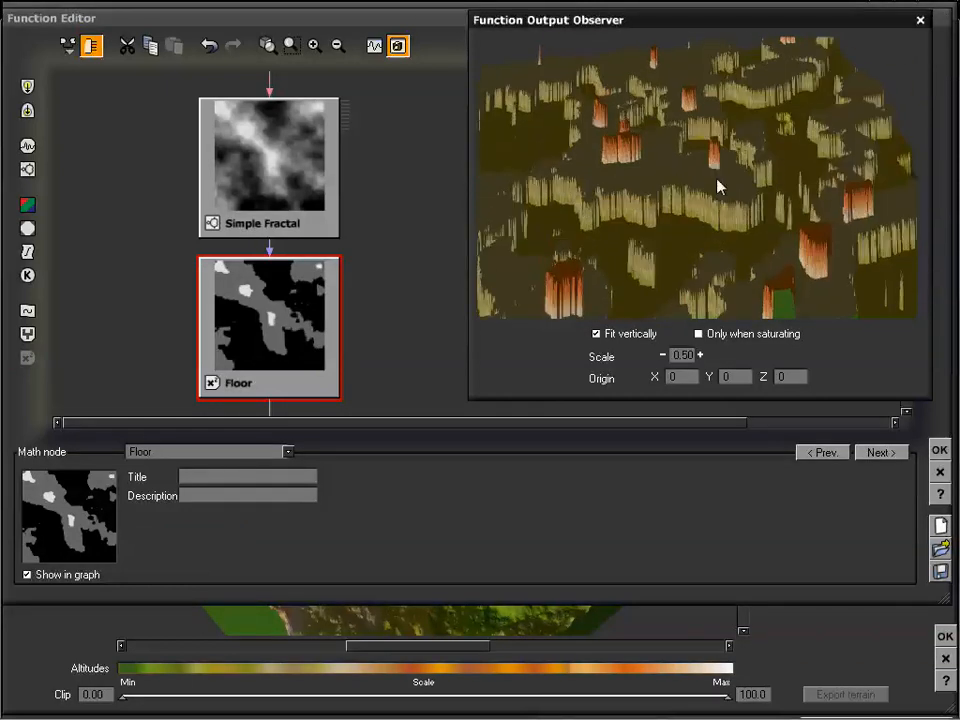
pyautogui.moveTo(583, 274); pyautogui.dragTo(677, 236)
# Switch the math node to Fractional Part and compare its pattern with the terrain preview
pyautogui.click(287, 451)
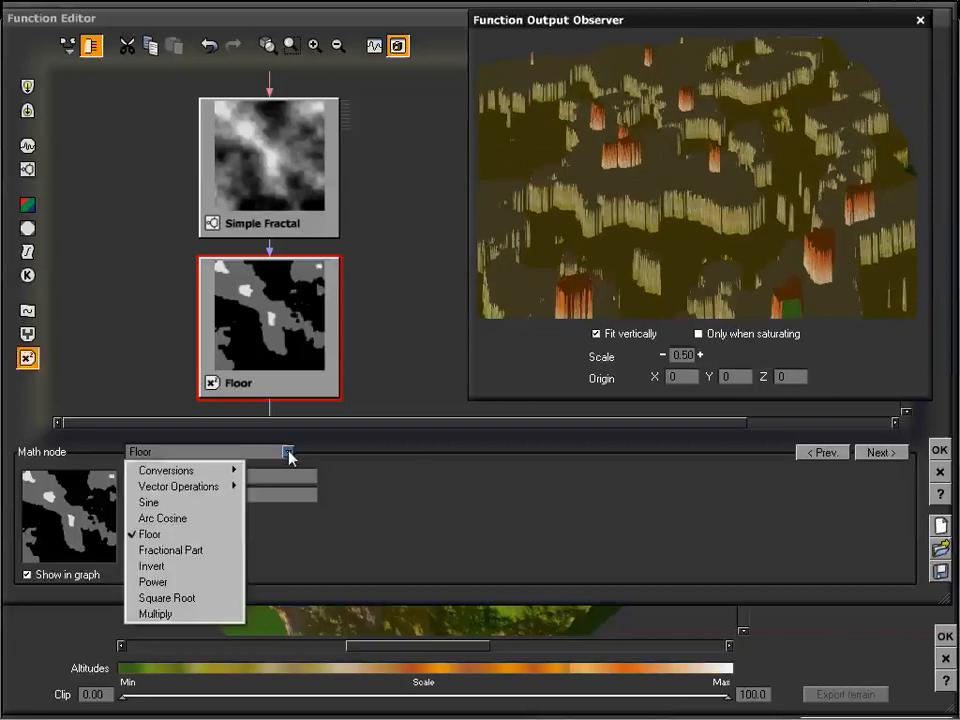
pyautogui.click(190, 552)
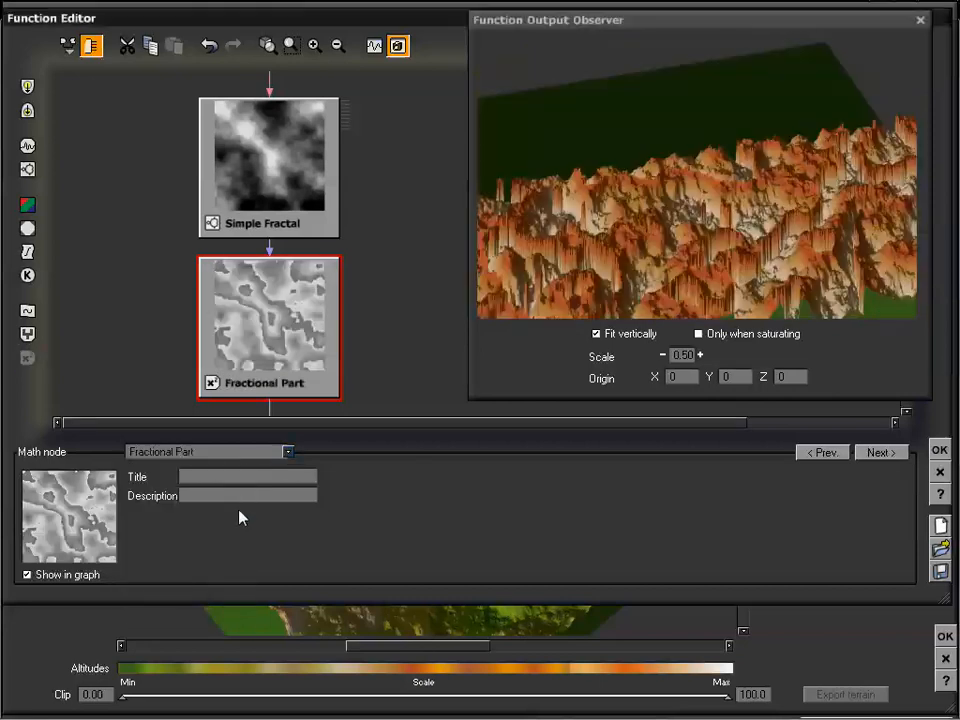
pyautogui.moveTo(718, 133); pyautogui.dragTo(696, 169)
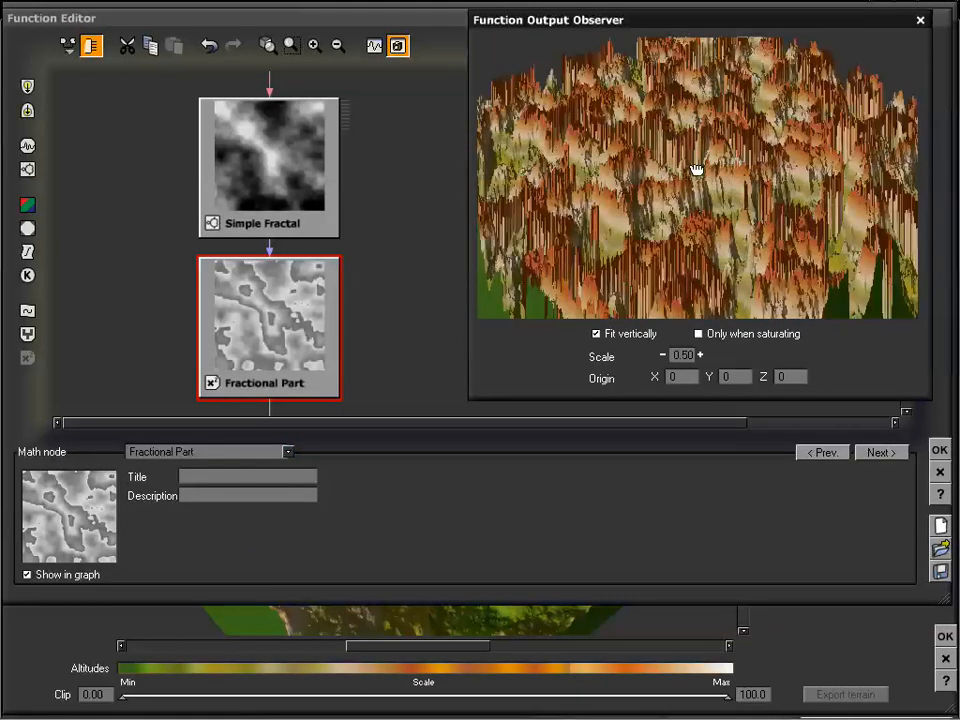
pyautogui.moveTo(268, 288); pyautogui.dragTo(269, 300)
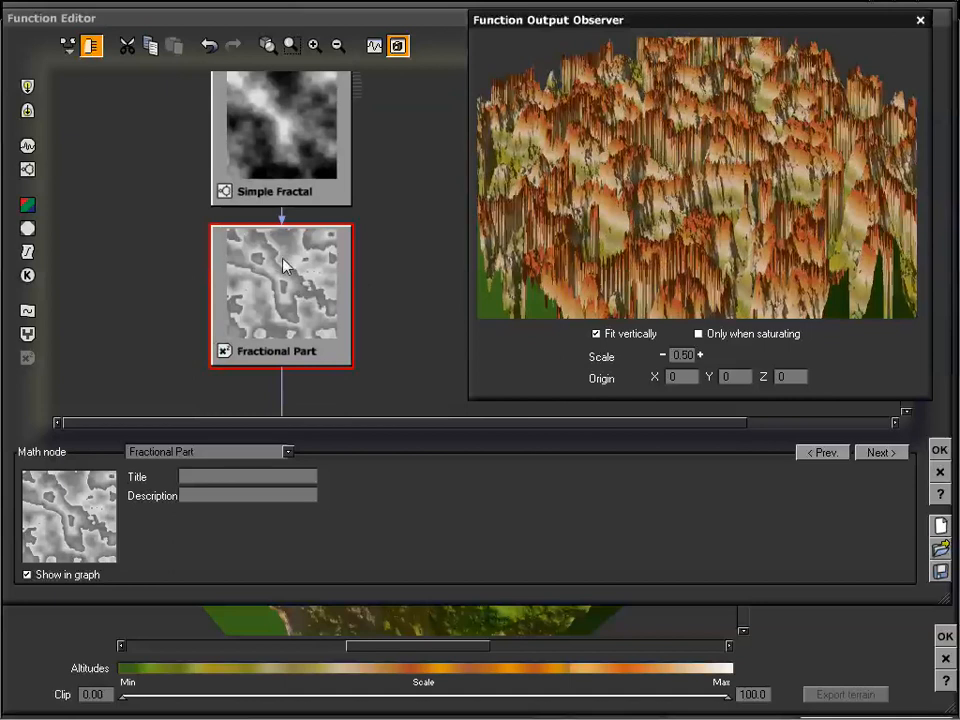
pyautogui.moveTo(634, 185)
pyautogui.mouseDown()
pyautogui.moveTo(634, 251)
pyautogui.moveTo(633, 183)
pyautogui.mouseUp()
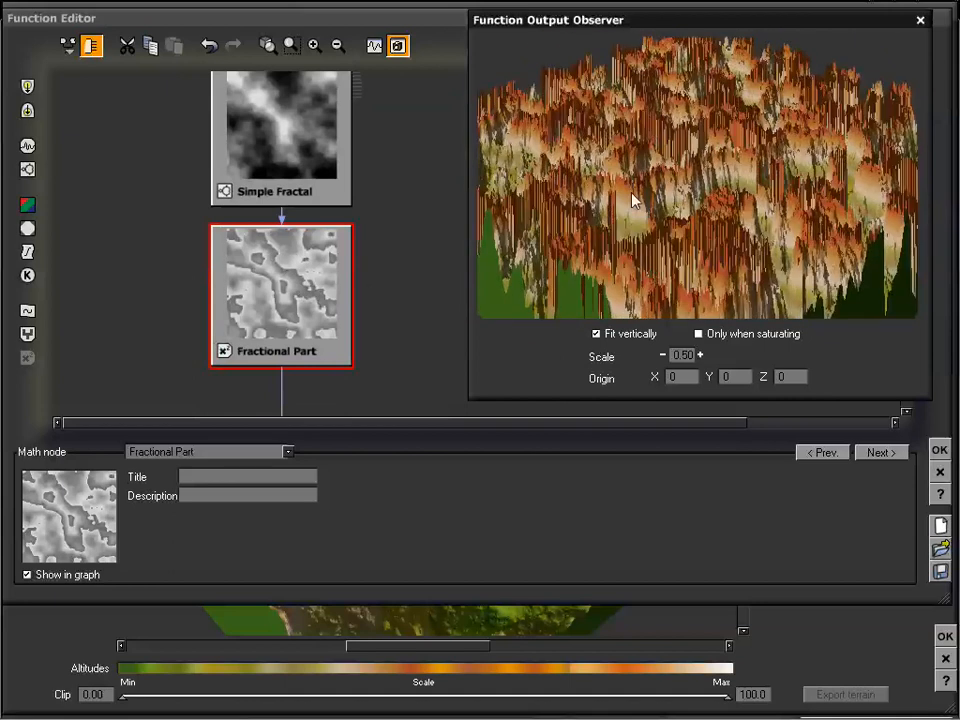
# Switch the math node to Invert, inspect the terrain, and turn off Fit vertically in the output preview
pyautogui.click(203, 452)
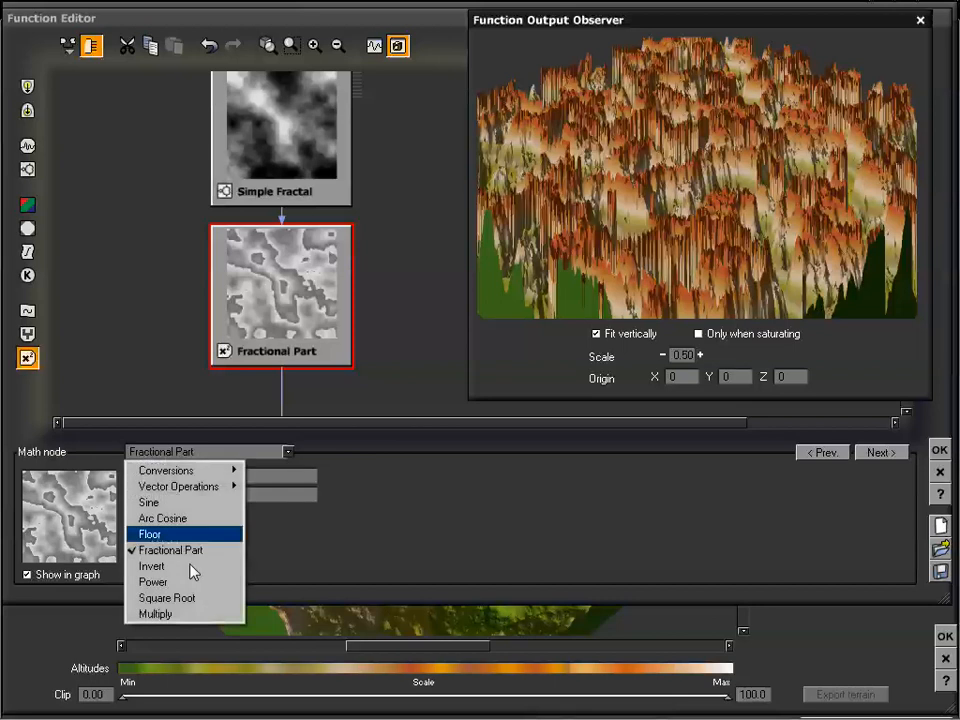
pyautogui.click(189, 566)
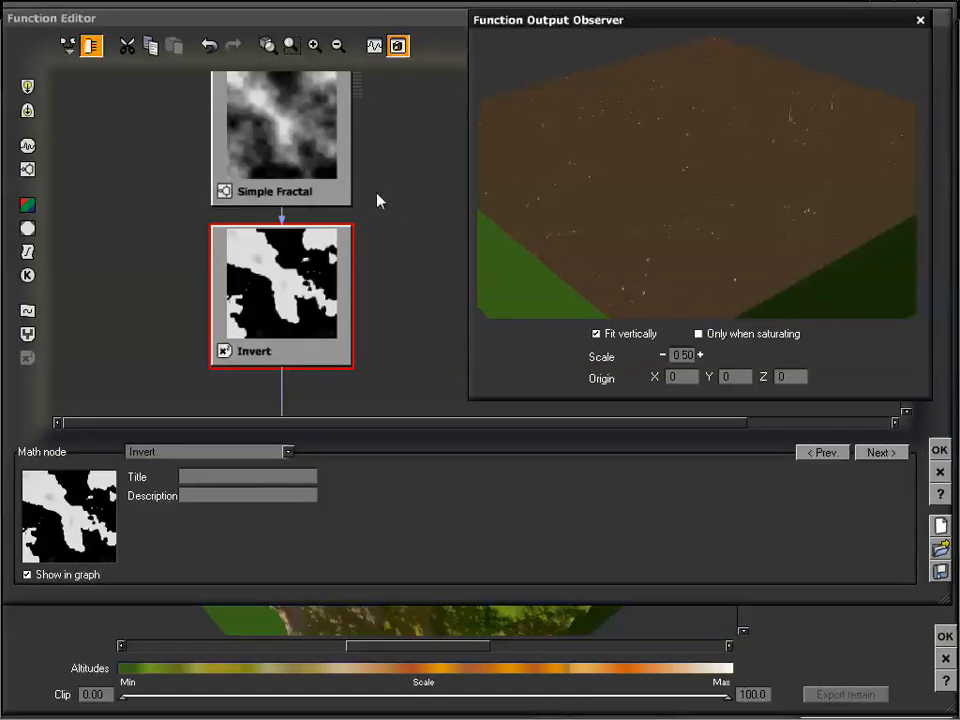
pyautogui.moveTo(383, 172); pyautogui.dragTo(384, 187)
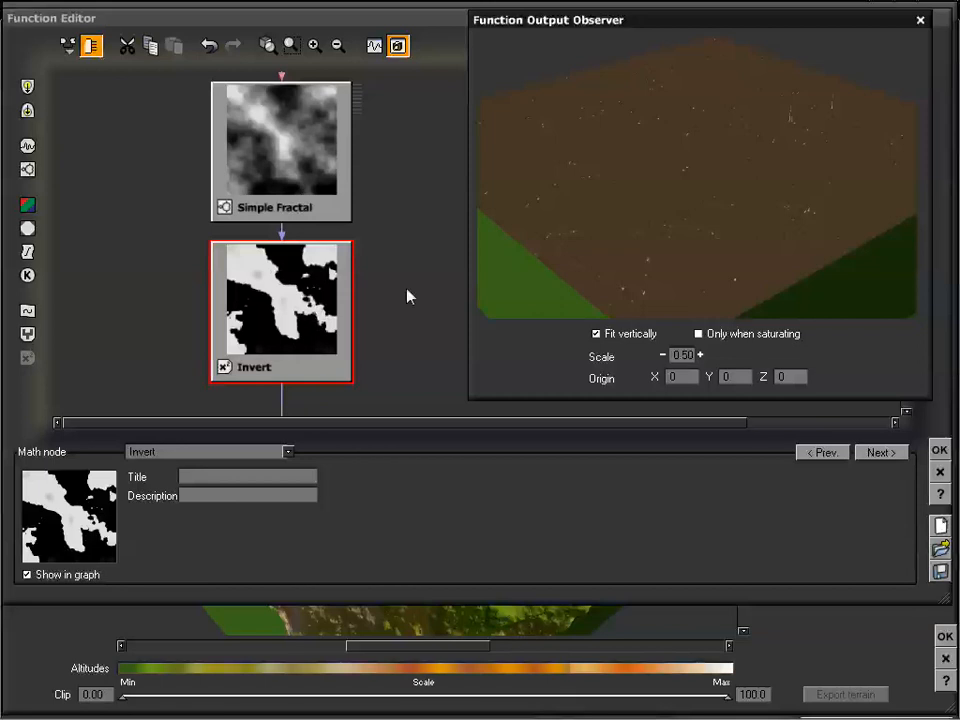
pyautogui.scroll(-1, 407, 272)
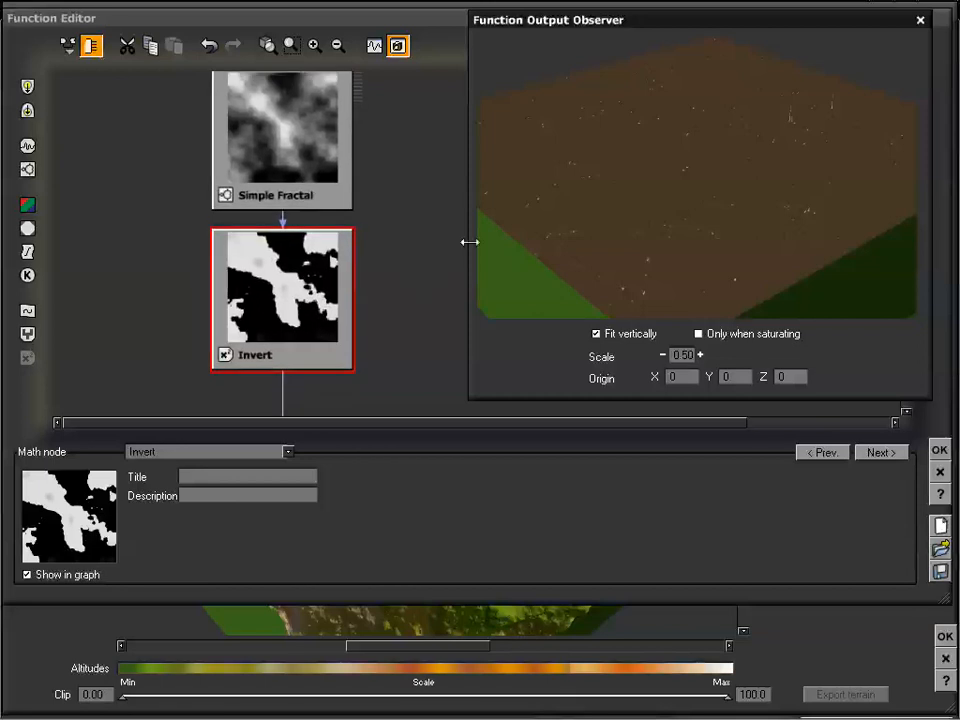
pyautogui.moveTo(598, 200); pyautogui.dragTo(661, 153)
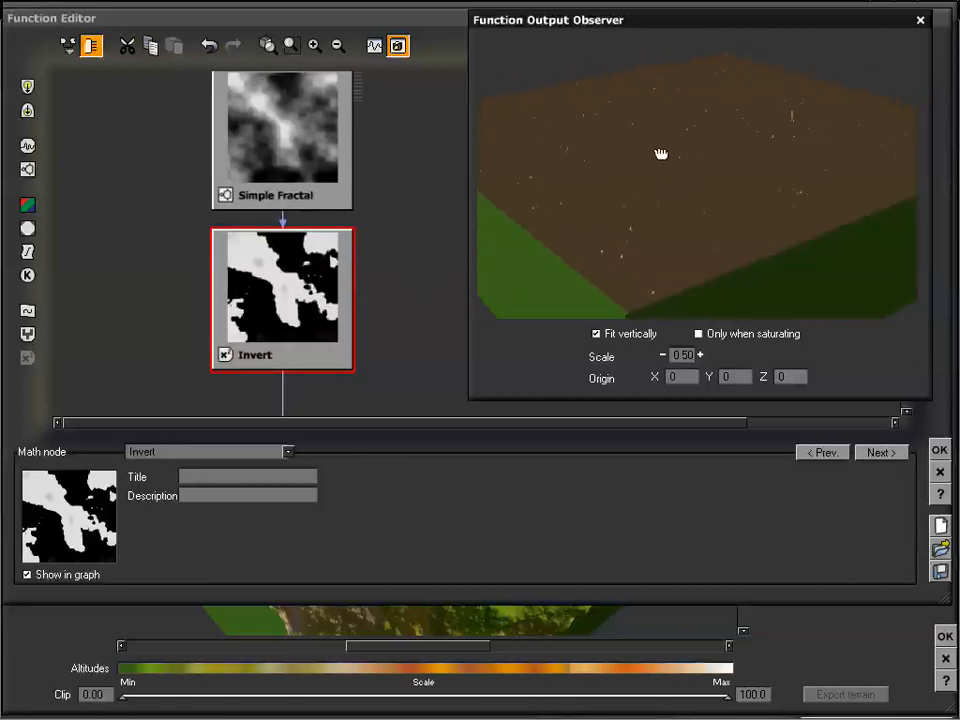
pyautogui.moveTo(635, 305); pyautogui.dragTo(668, 190)
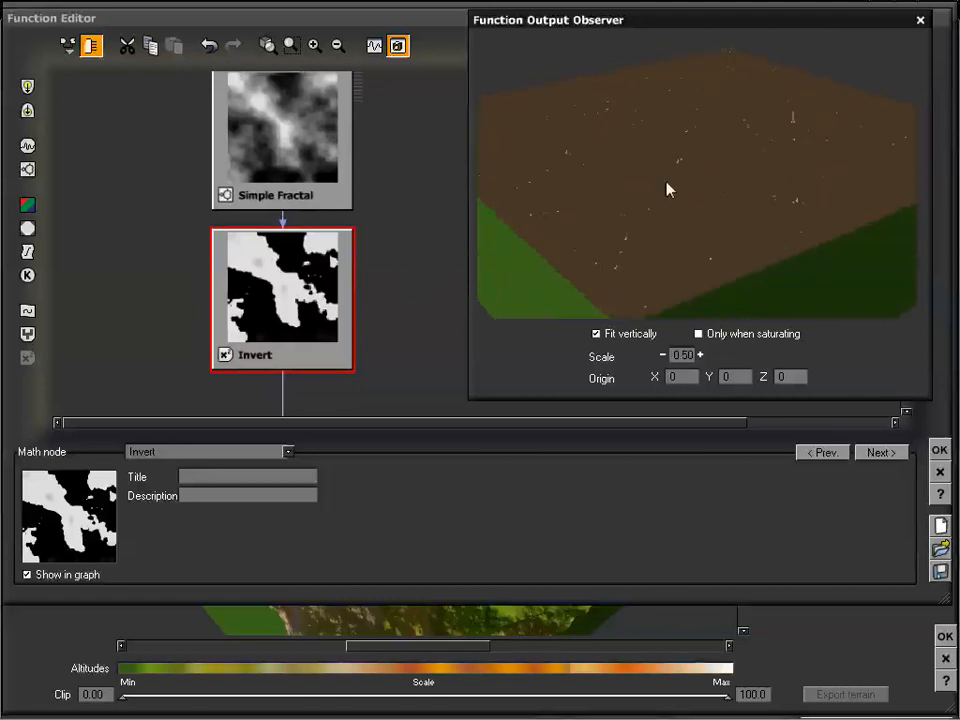
pyautogui.click(595, 335)
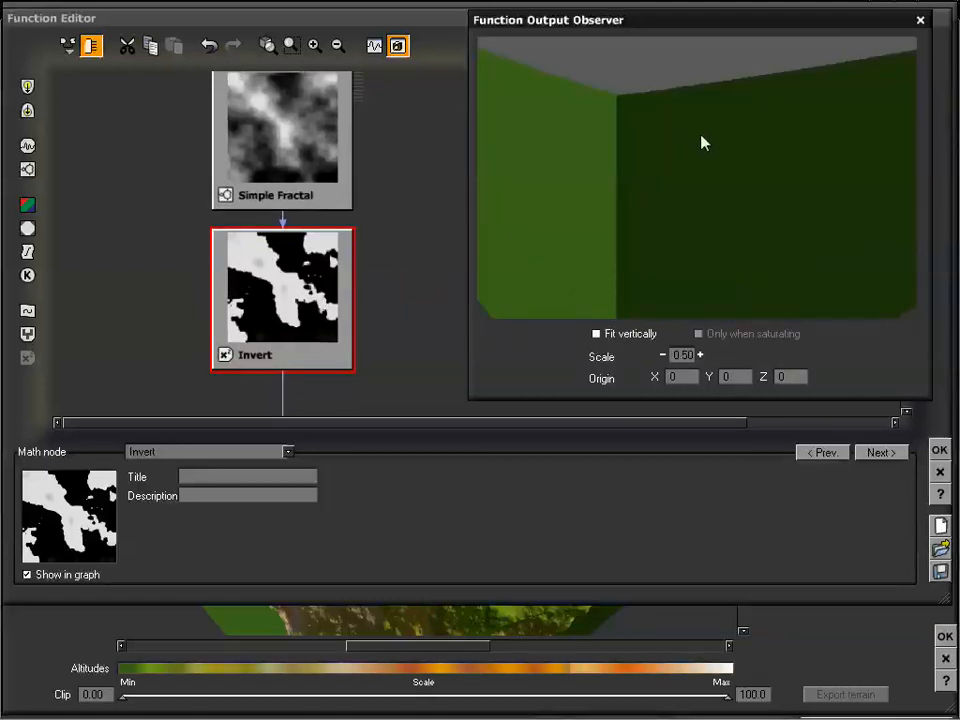
# Turn Fit vertically back on in the output preview and switch the math node from Invert to Power
pyautogui.moveTo(703, 143); pyautogui.dragTo(690, 182)
pyautogui.click(597, 335)
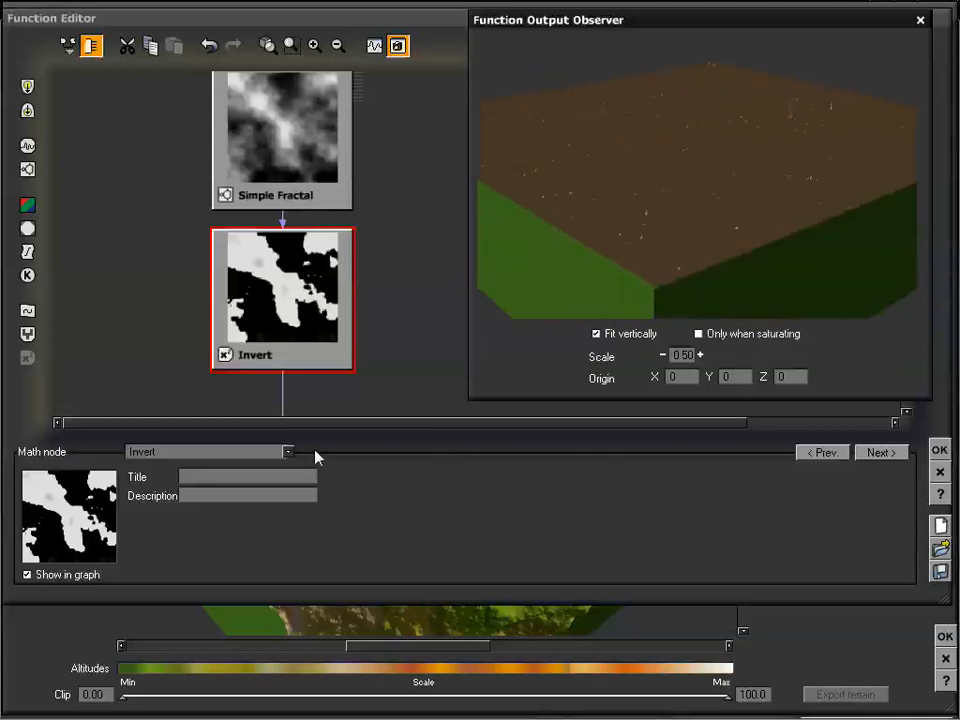
pyautogui.click(288, 453)
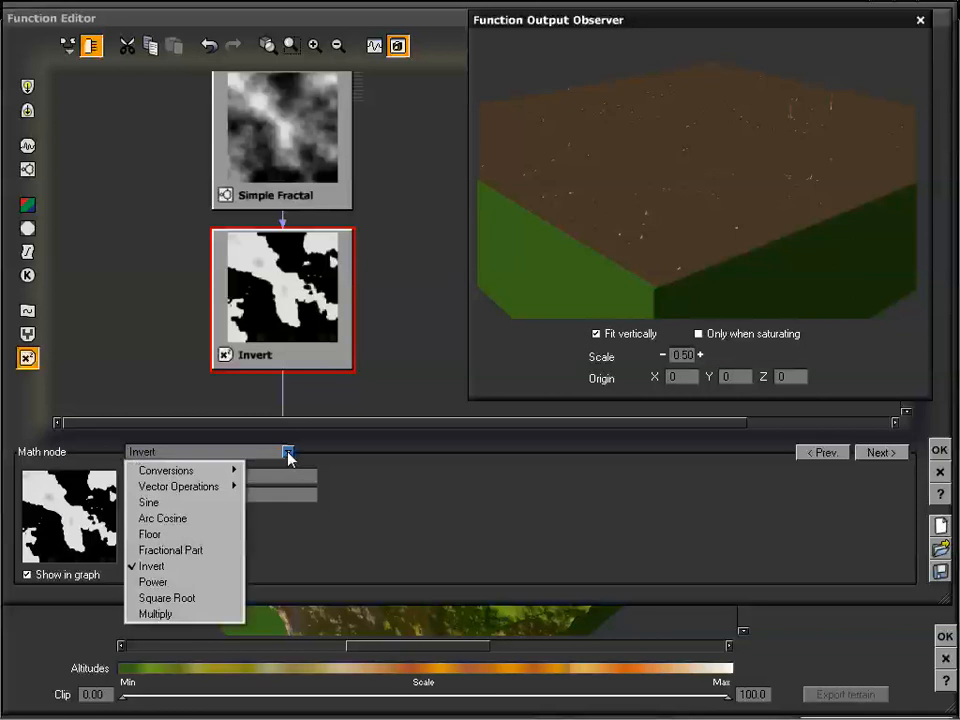
pyautogui.click(203, 579)
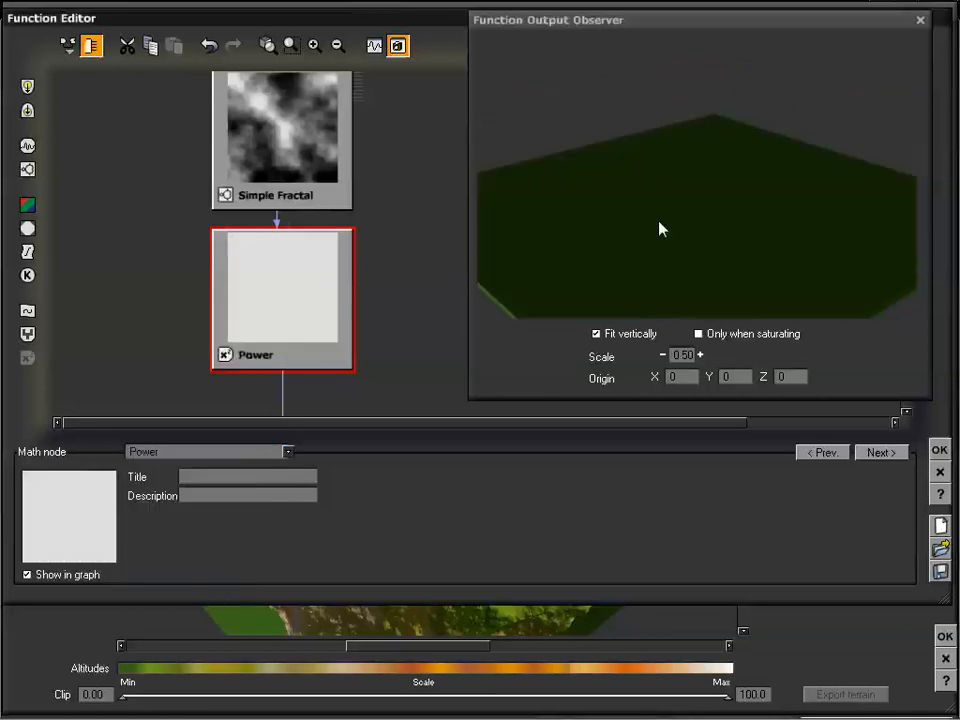
pyautogui.moveTo(637, 208)
pyautogui.mouseDown()
pyautogui.moveTo(643, 242)
pyautogui.moveTo(647, 197)
pyautogui.moveTo(647, 208)
pyautogui.moveTo(639, 204)
pyautogui.mouseUp()
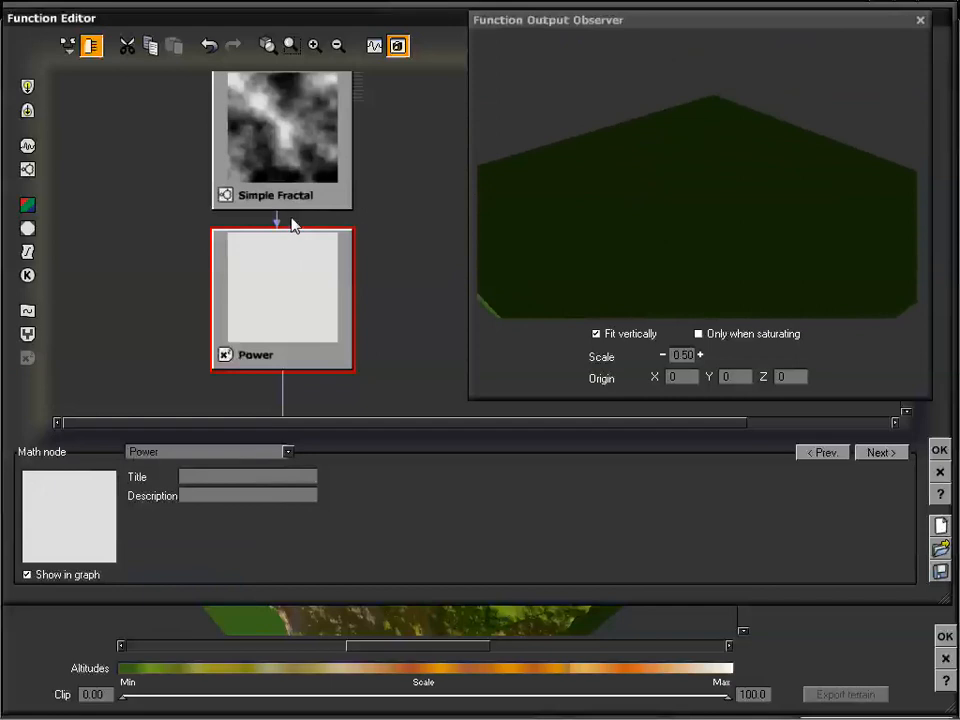
# Connect the Simple Fractal's output to the Power node's second input and inspect the resulting terrain from several angles
pyautogui.moveTo(290, 225)
pyautogui.mouseDown()
pyautogui.moveTo(358, 214)
pyautogui.moveTo(280, 212)
pyautogui.mouseUp()
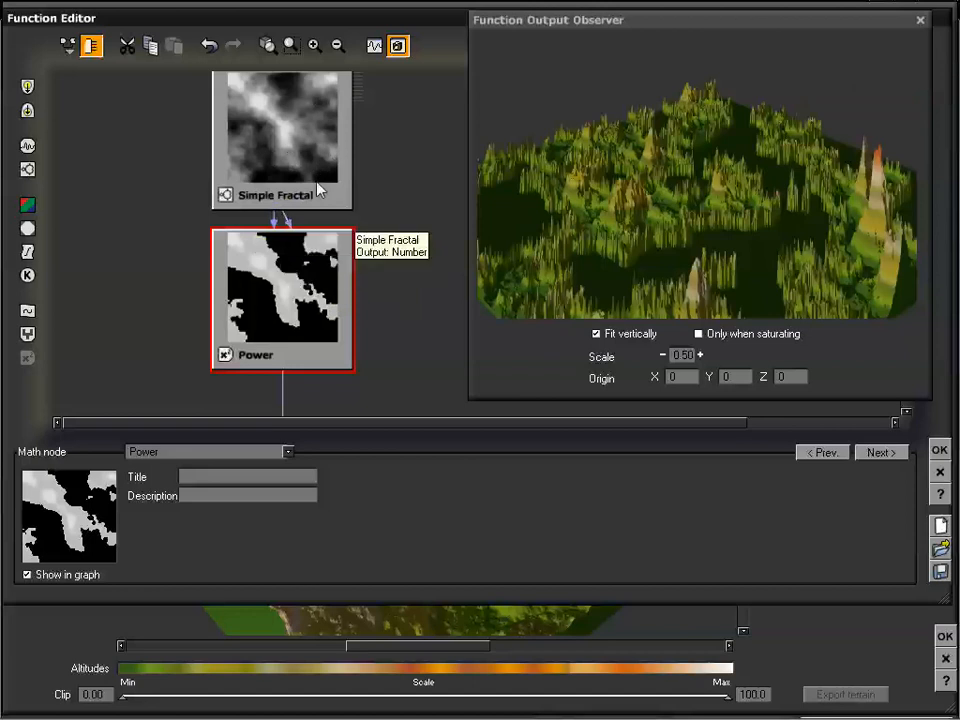
pyautogui.moveTo(724, 210); pyautogui.dragTo(680, 160)
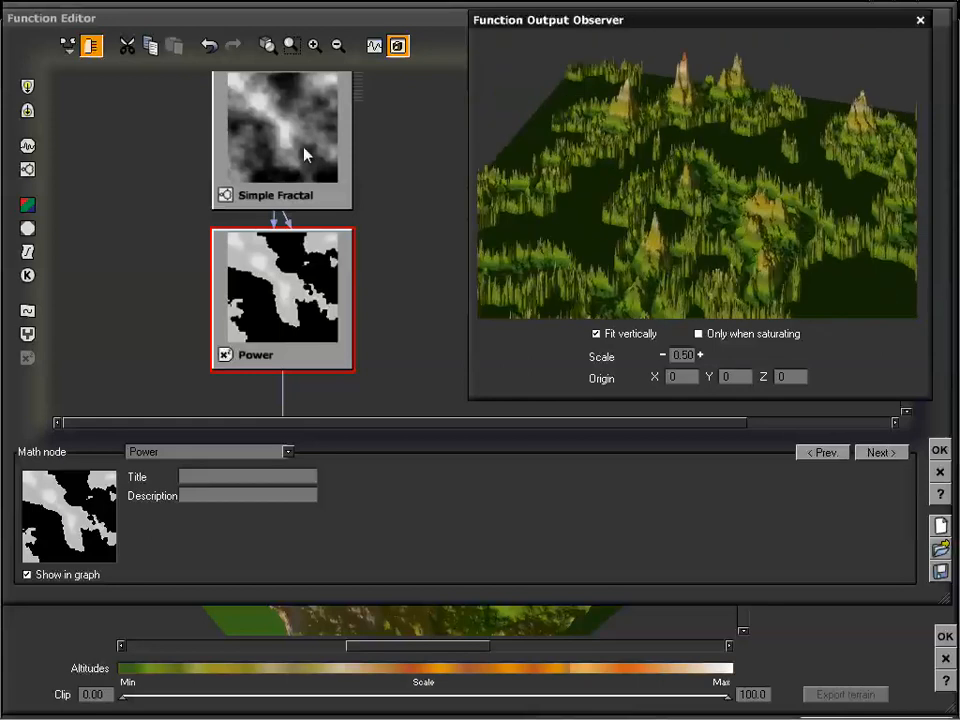
pyautogui.moveTo(722, 178); pyautogui.dragTo(686, 219)
# Switch the math node to Square Root and inspect its effect on the terrain
pyautogui.click(198, 456)
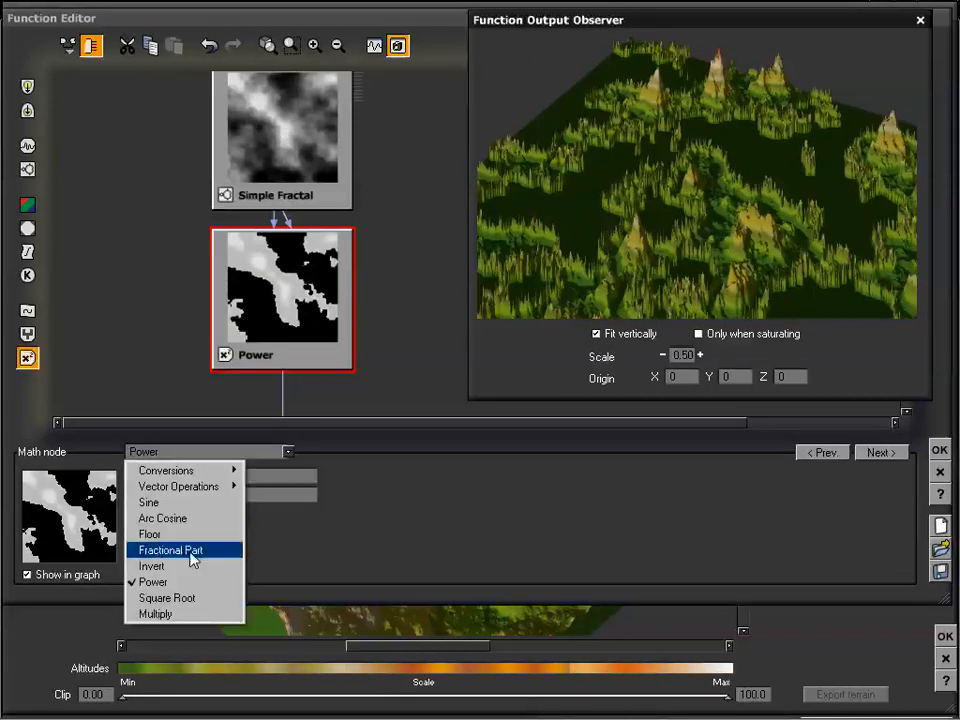
pyautogui.click(188, 600)
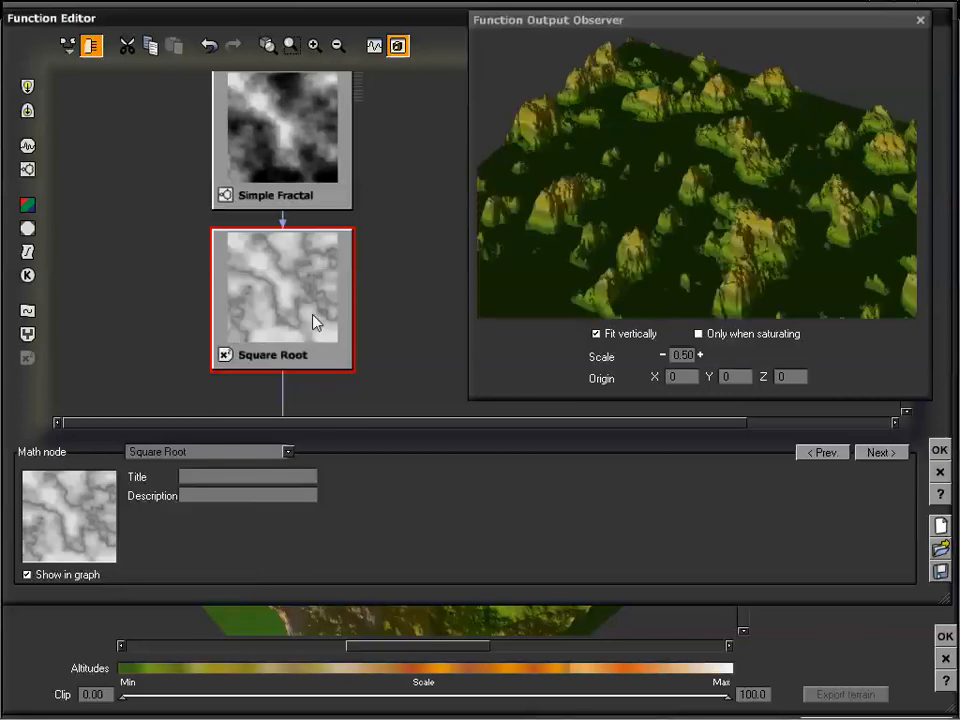
pyautogui.moveTo(671, 204)
pyautogui.mouseDown()
pyautogui.moveTo(669, 232)
pyautogui.moveTo(671, 193)
pyautogui.moveTo(666, 221)
pyautogui.moveTo(657, 194)
pyautogui.mouseUp()
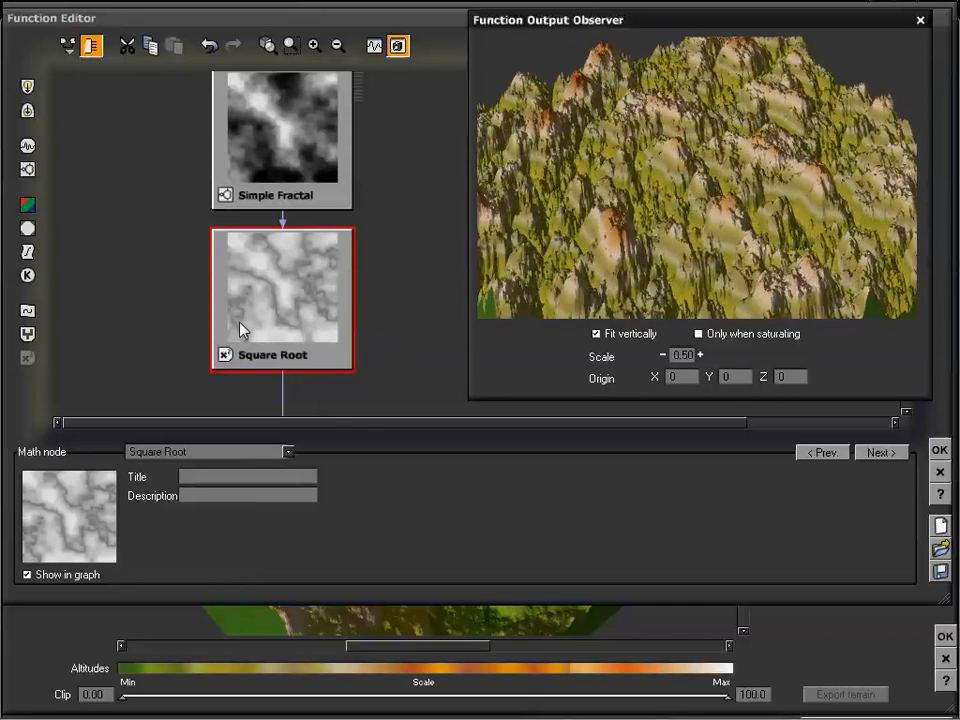
# Switch the math node to Multiply and raise its Multiply by value to 1.43845
pyautogui.click(268, 452)
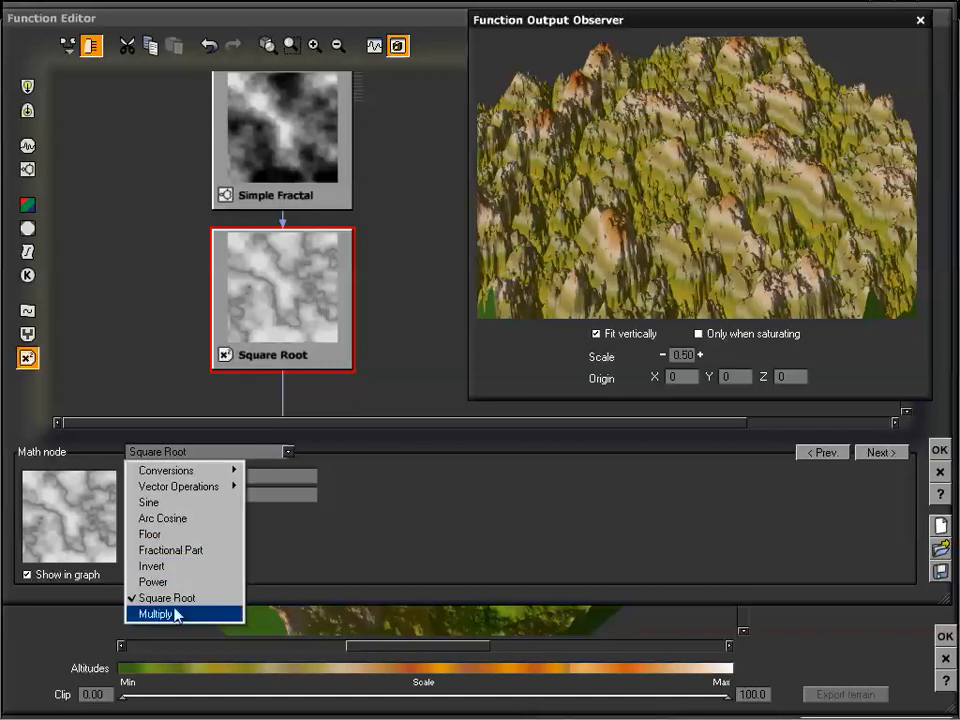
pyautogui.click(176, 616)
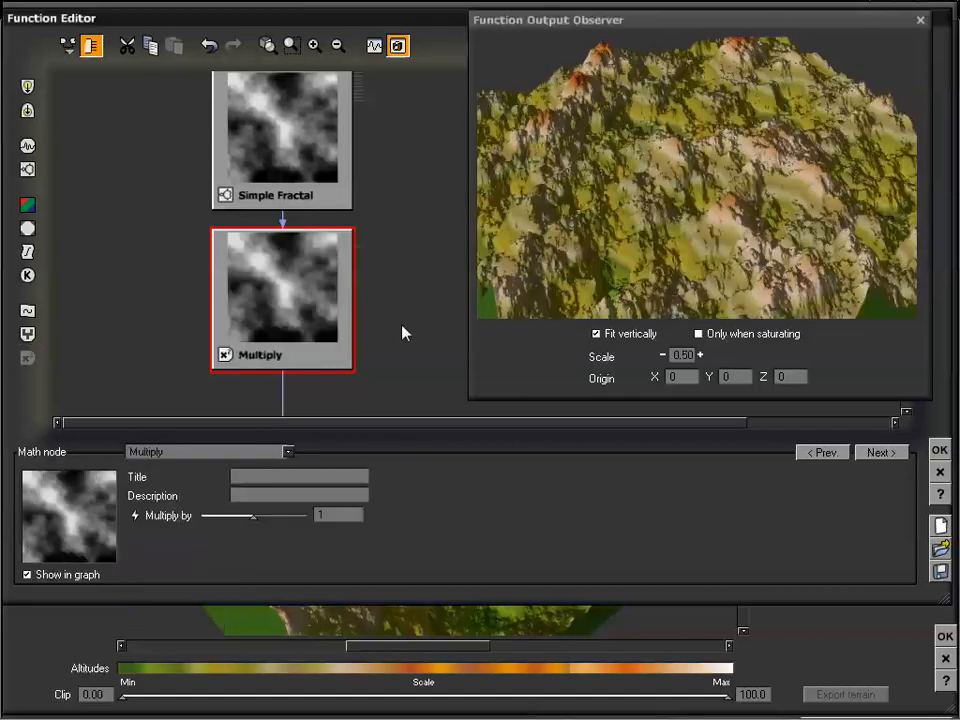
pyautogui.moveTo(634, 205); pyautogui.dragTo(657, 213)
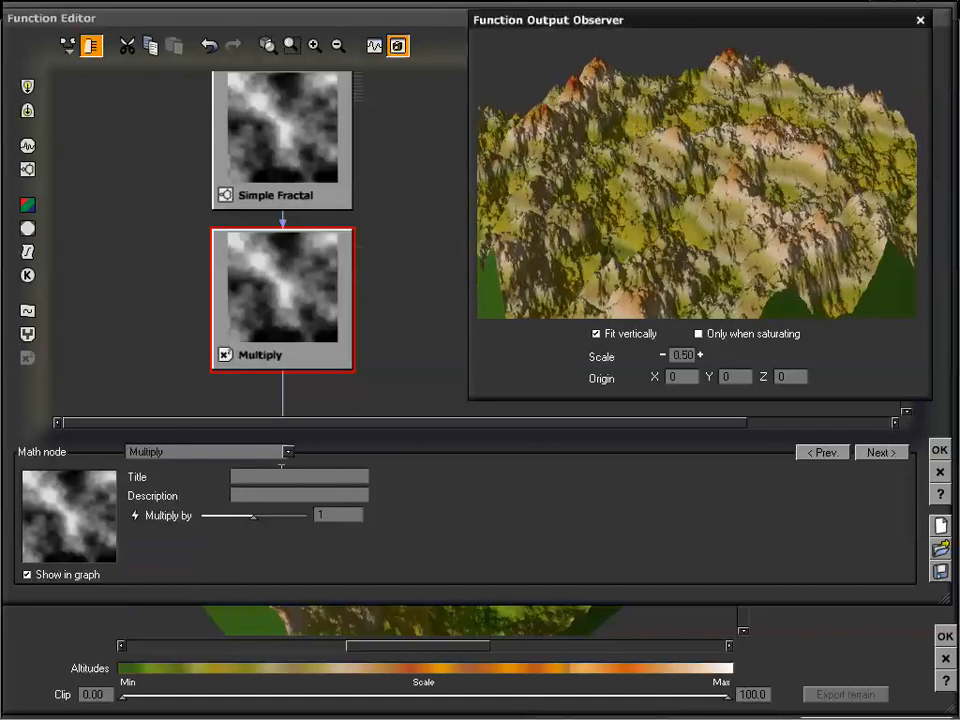
pyautogui.moveTo(253, 515)
pyautogui.mouseDown()
pyautogui.moveTo(231, 515)
pyautogui.moveTo(287, 515)
pyautogui.moveTo(262, 515)
pyautogui.mouseUp()
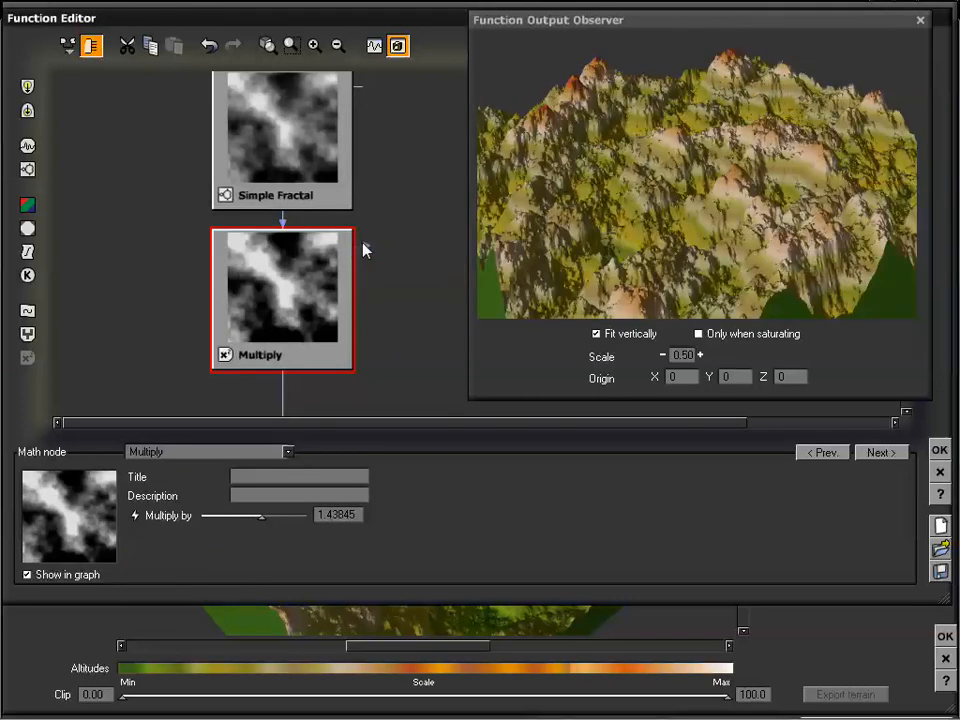
# Connect the Multiply node's Multiply by parameter to the Simple Fractal's output and inspect the terrain
pyautogui.moveTo(363, 250); pyautogui.dragTo(281, 214)
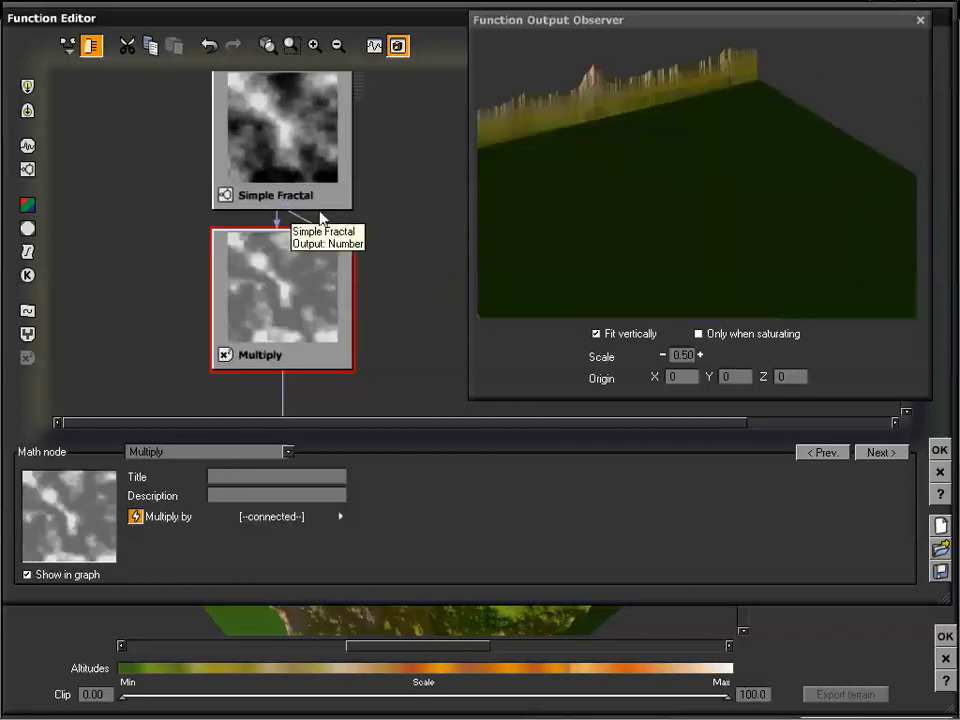
pyautogui.moveTo(667, 209)
pyautogui.mouseDown()
pyautogui.moveTo(692, 225)
pyautogui.moveTo(679, 165)
pyautogui.moveTo(676, 190)
pyautogui.moveTo(606, 193)
pyautogui.moveTo(661, 200)
pyautogui.mouseUp()
pyautogui.click(312, 292)
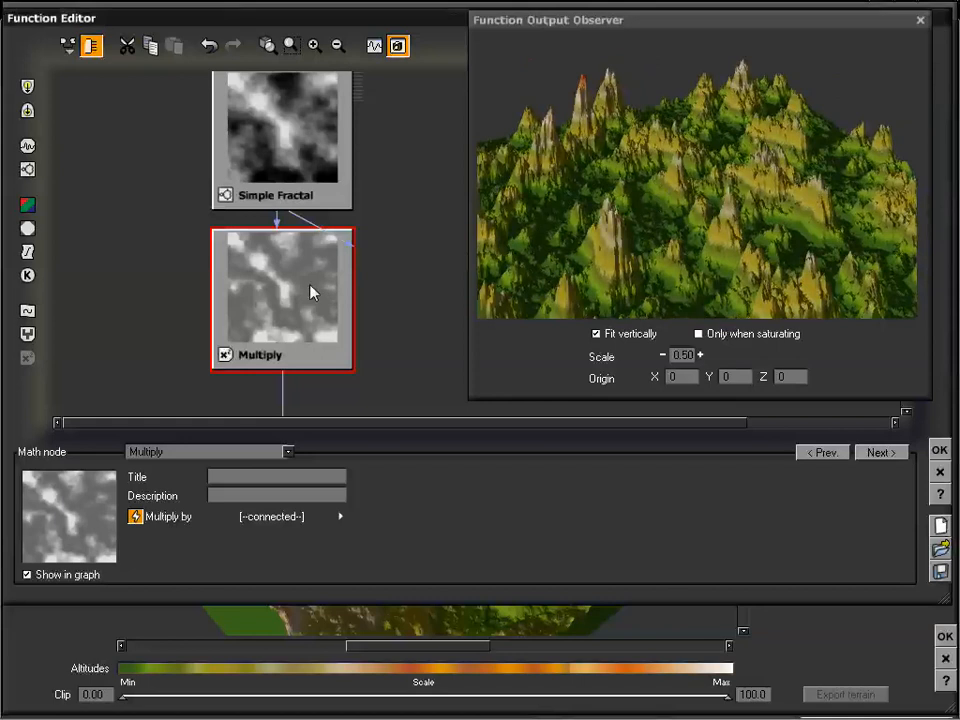
# Switch the math node to Invert, and from there to the Color to Brightness conversion
pyautogui.click(288, 452)
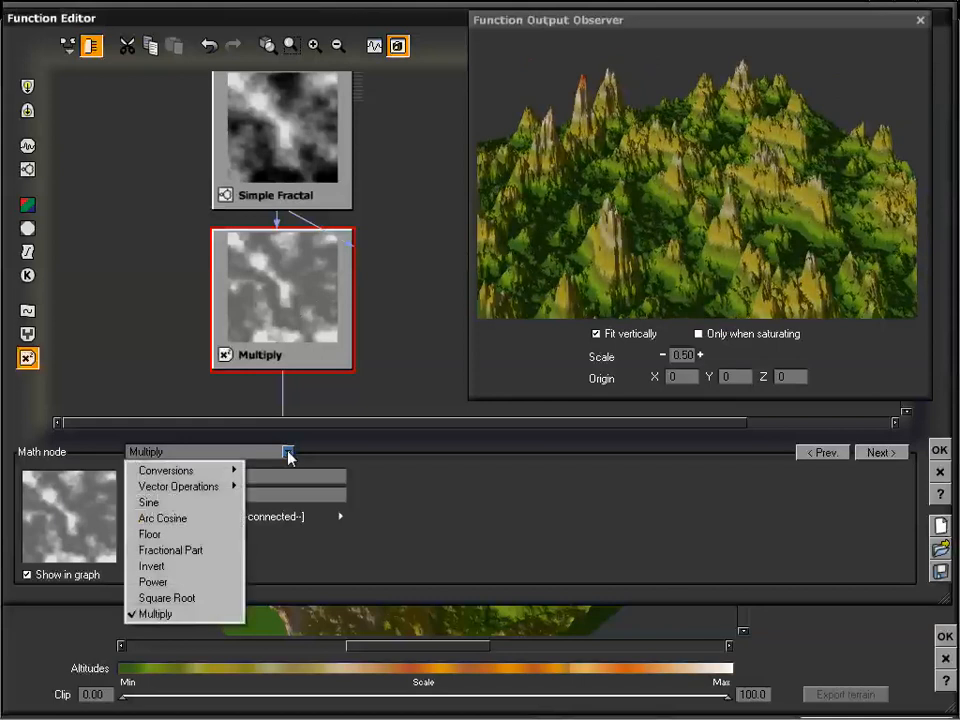
pyautogui.click(212, 566)
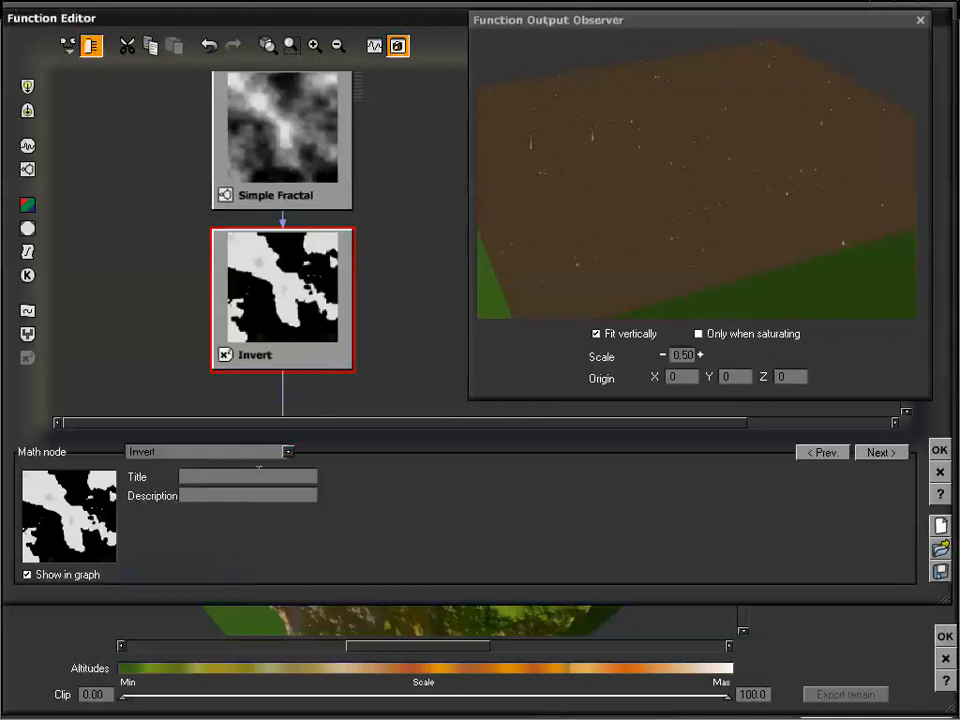
pyautogui.click(288, 452)
pyautogui.moveTo(229, 479)
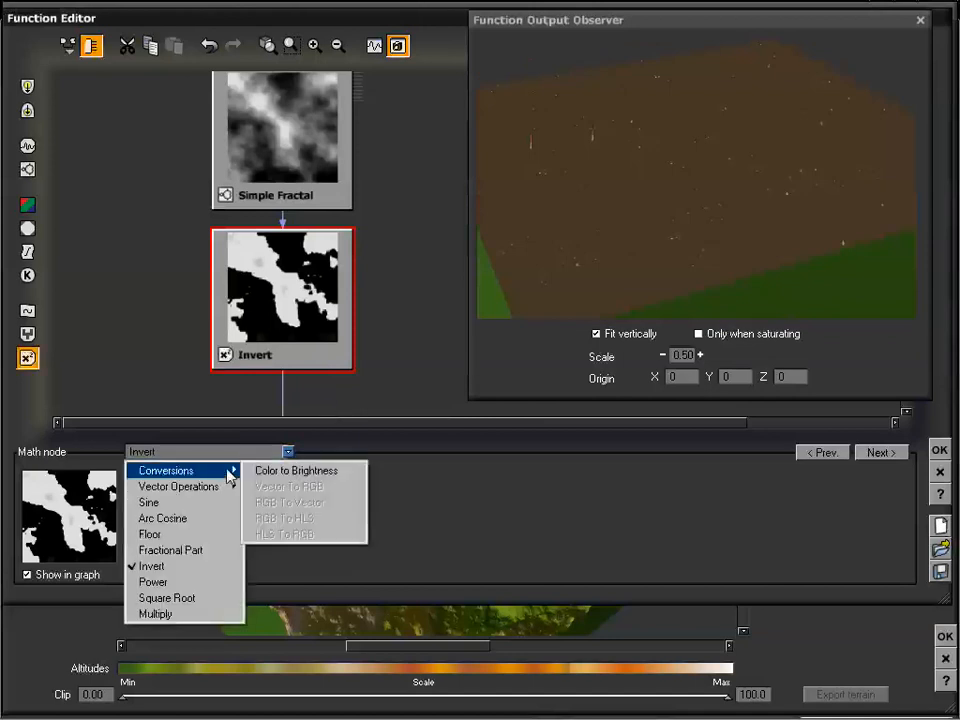
pyautogui.click(303, 472)
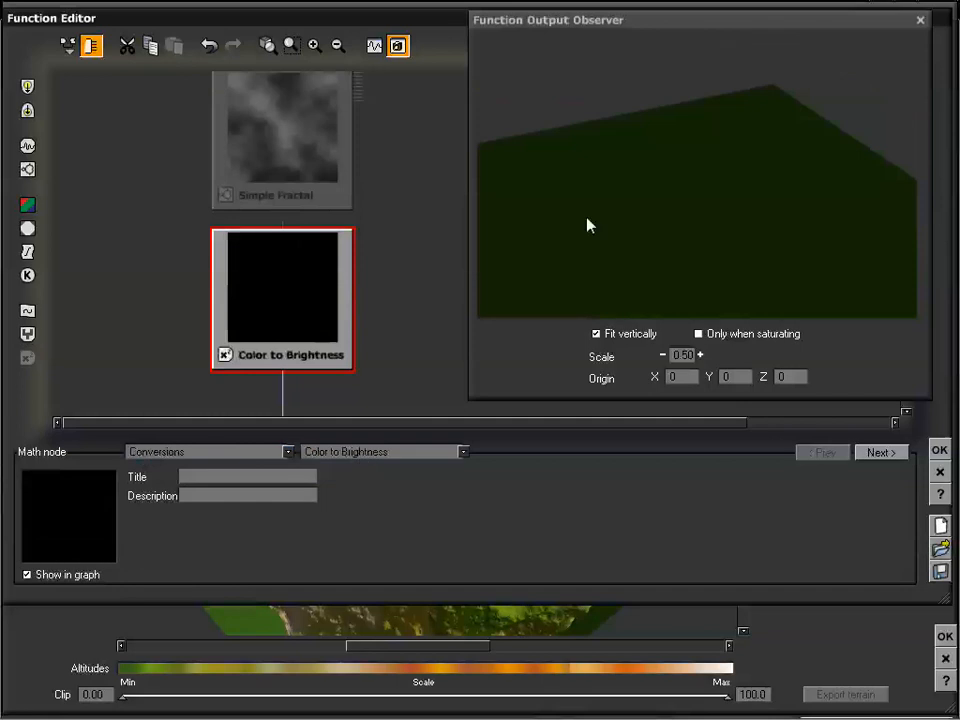
# Try to connect the Simple Fractal to the Color to Brightness node's input
pyautogui.moveTo(283, 227); pyautogui.dragTo(287, 143)
pyautogui.moveTo(404, 212); pyautogui.dragTo(409, 264)
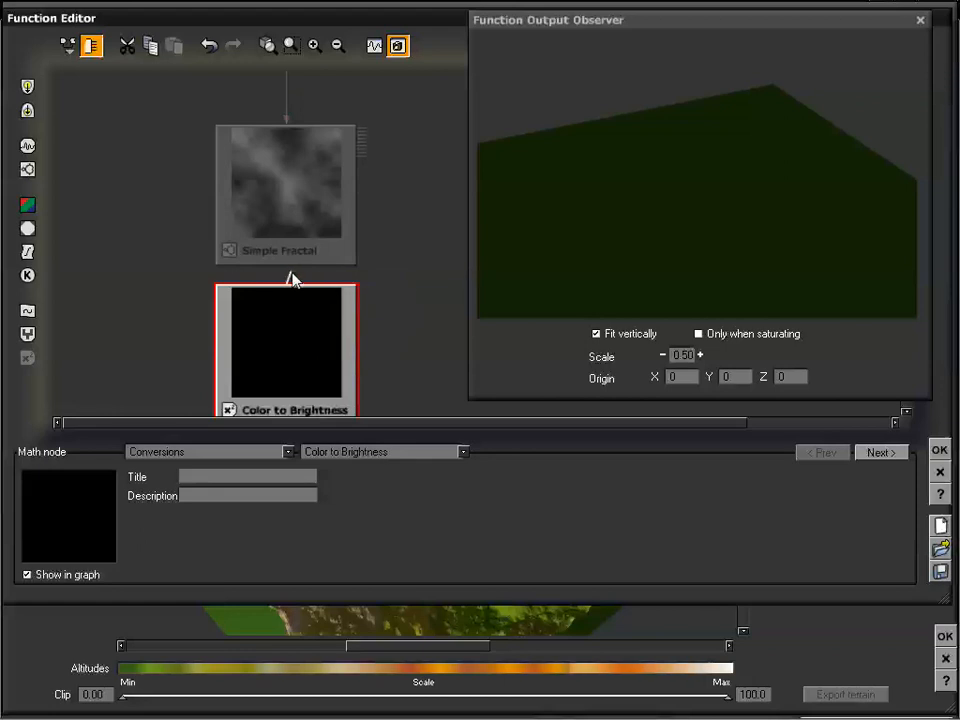
pyautogui.moveTo(293, 280); pyautogui.dragTo(309, 263)
pyautogui.click(338, 46)
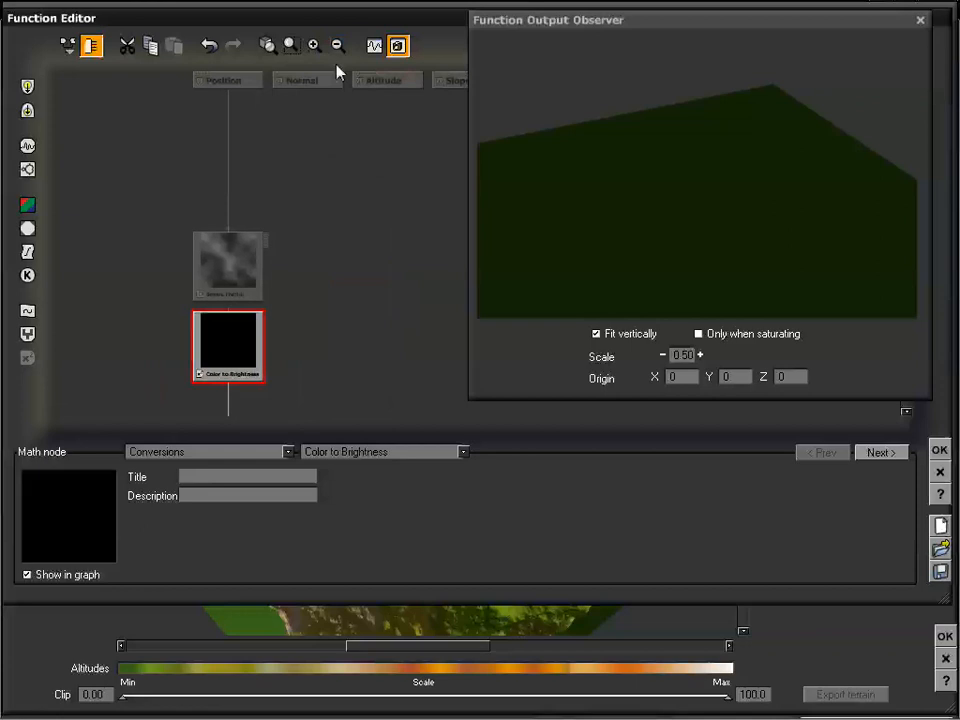
pyautogui.click(338, 46)
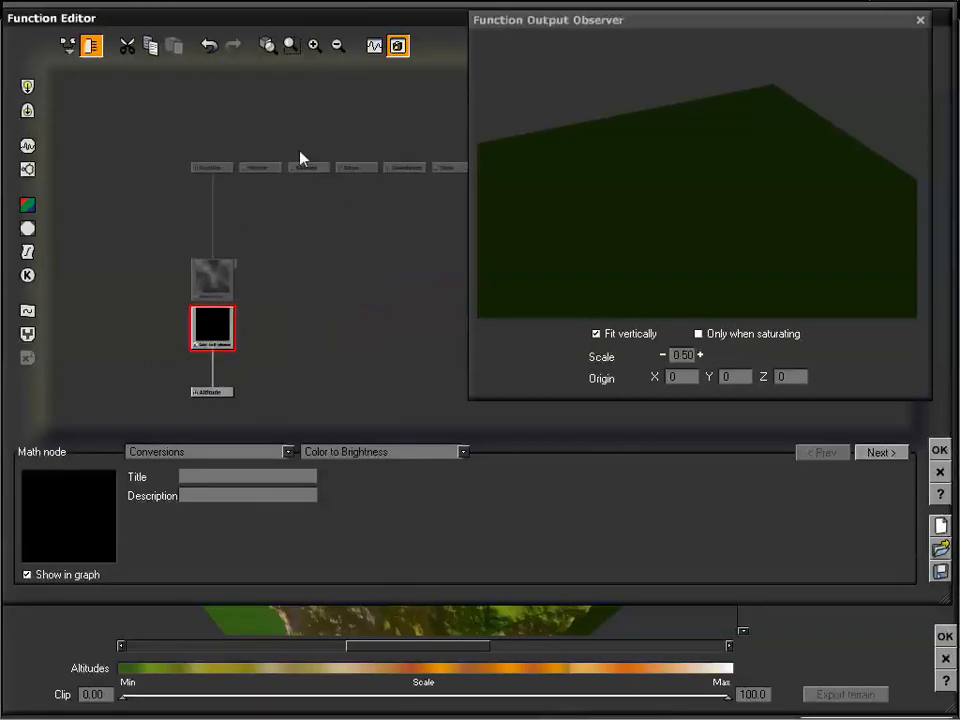
pyautogui.click(332, 47)
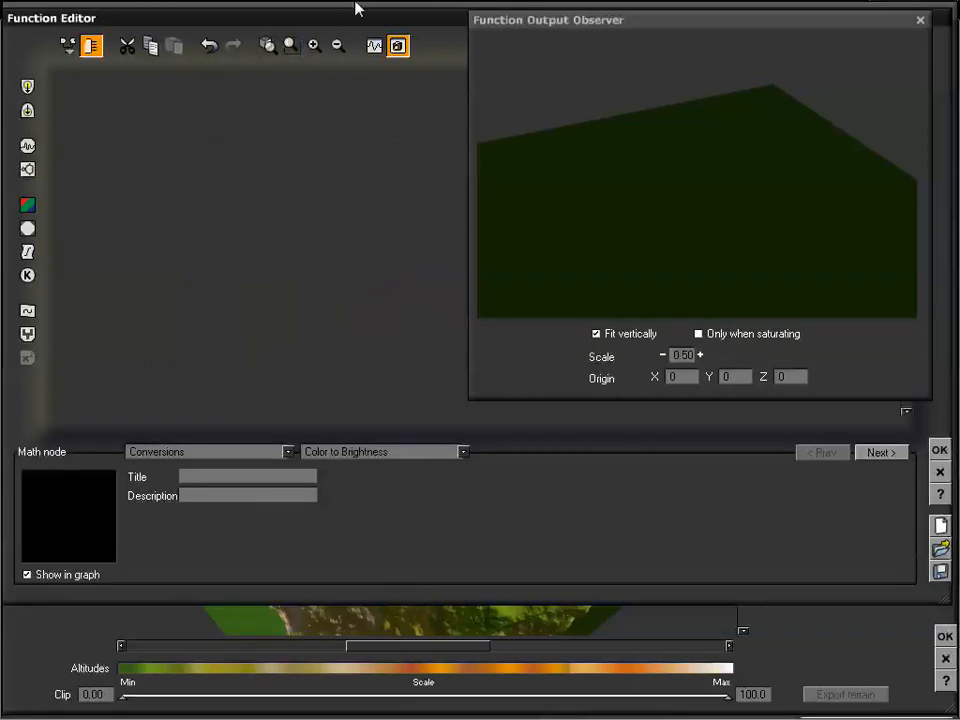
pyautogui.click(270, 45)
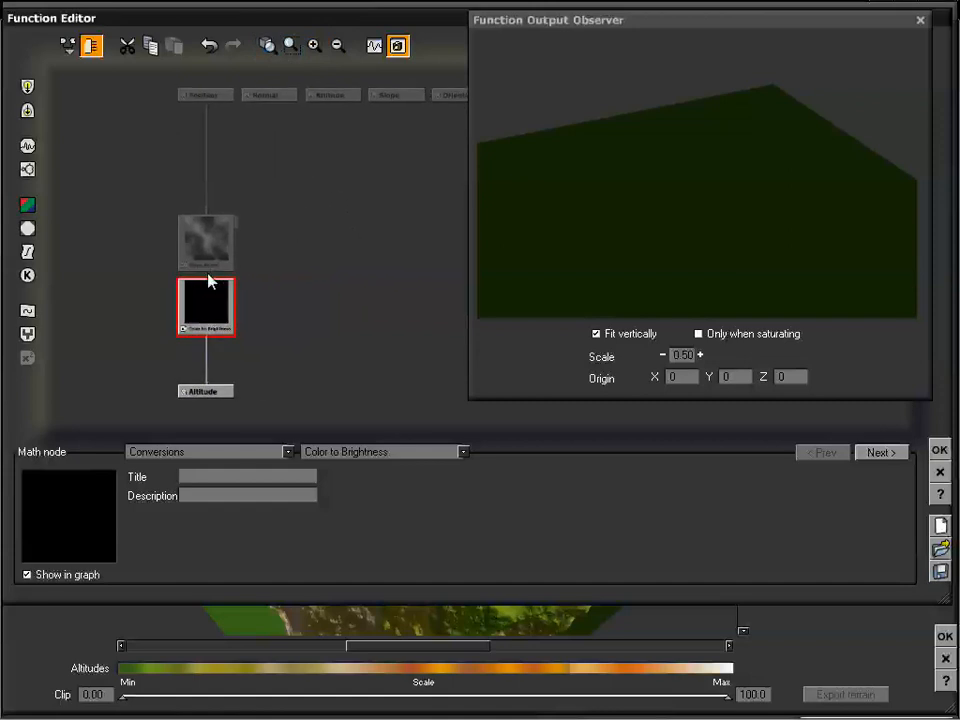
pyautogui.moveTo(205, 272); pyautogui.dragTo(283, 283)
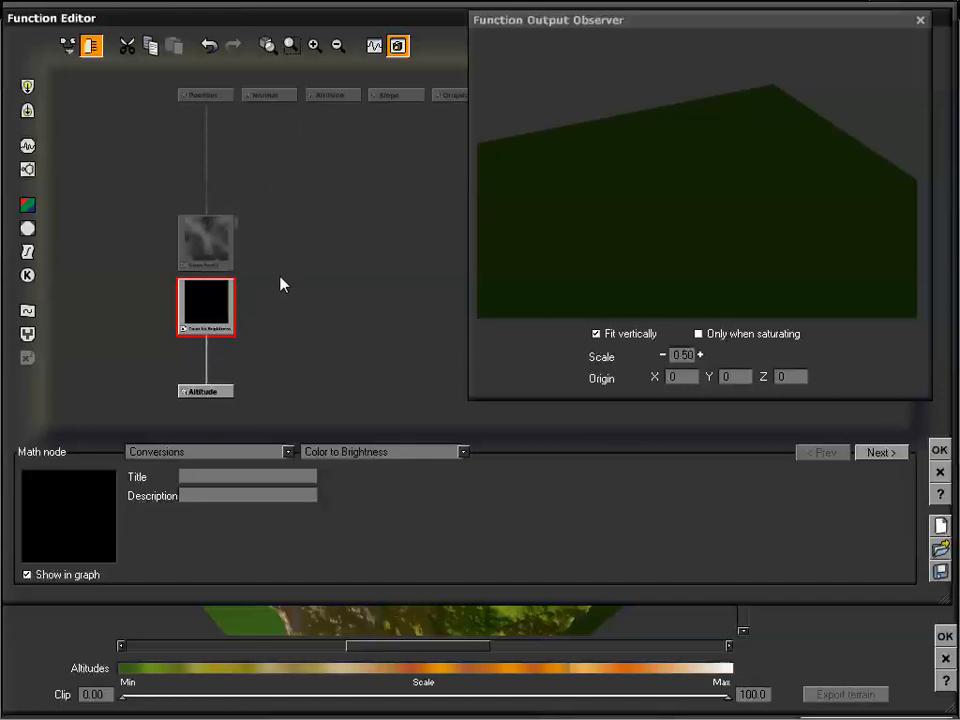
pyautogui.moveTo(227, 313); pyautogui.dragTo(322, 287, button='right')
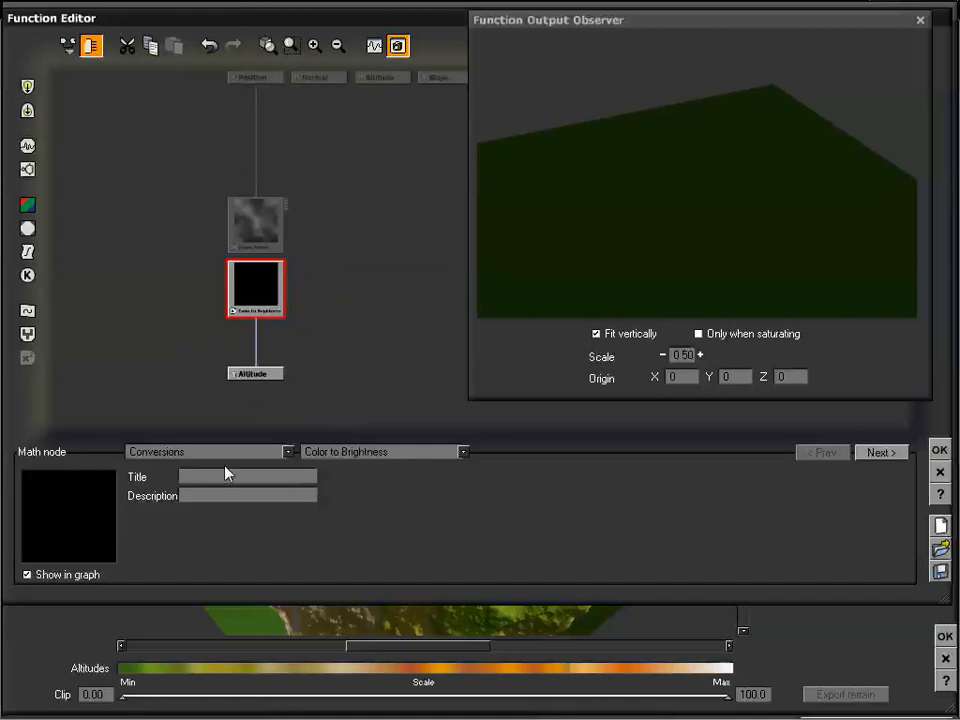
pyautogui.moveTo(400, 228); pyautogui.dragTo(377, 251, button='right')
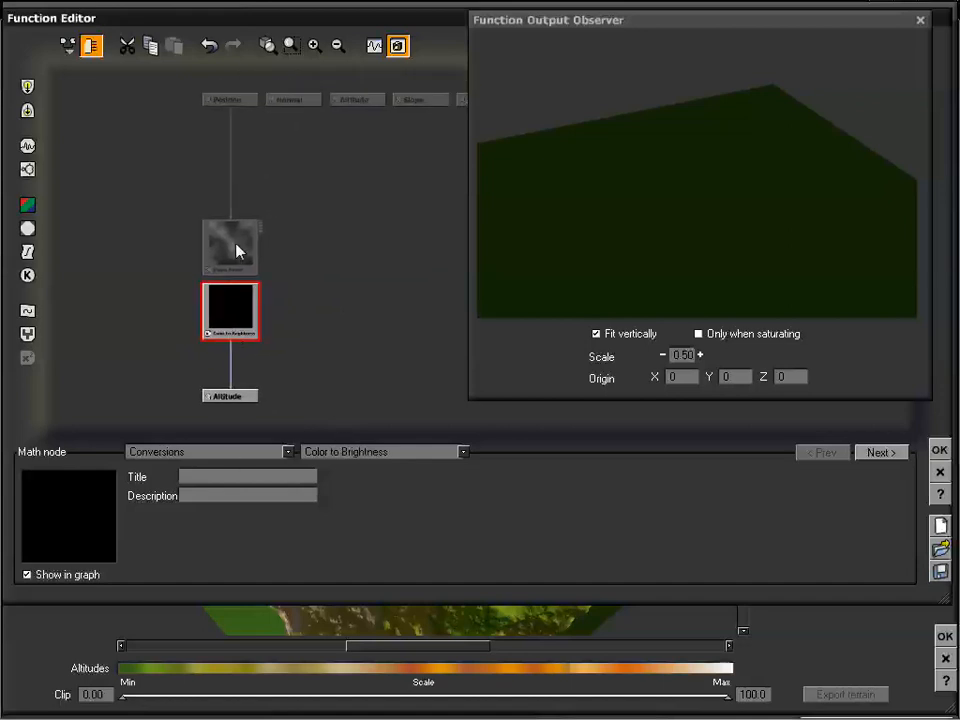
# Change the math node to the Decomposer 3 vector operation and examine its links to the Simple Fractal and Altitude nodes
pyautogui.click(272, 452)
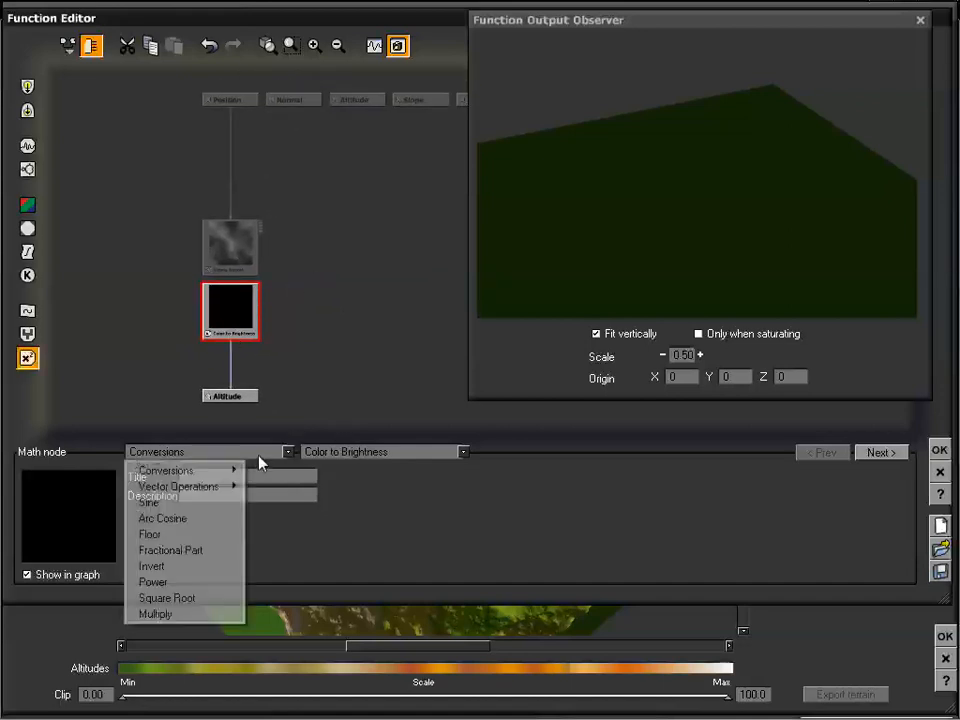
pyautogui.moveTo(274, 487)
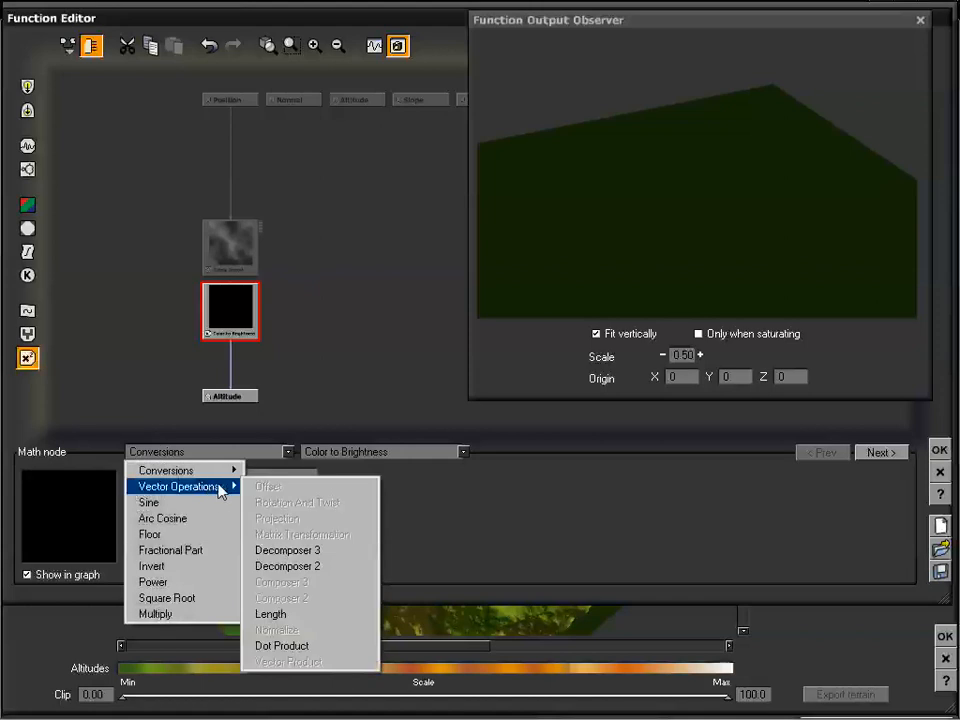
pyautogui.click(287, 550)
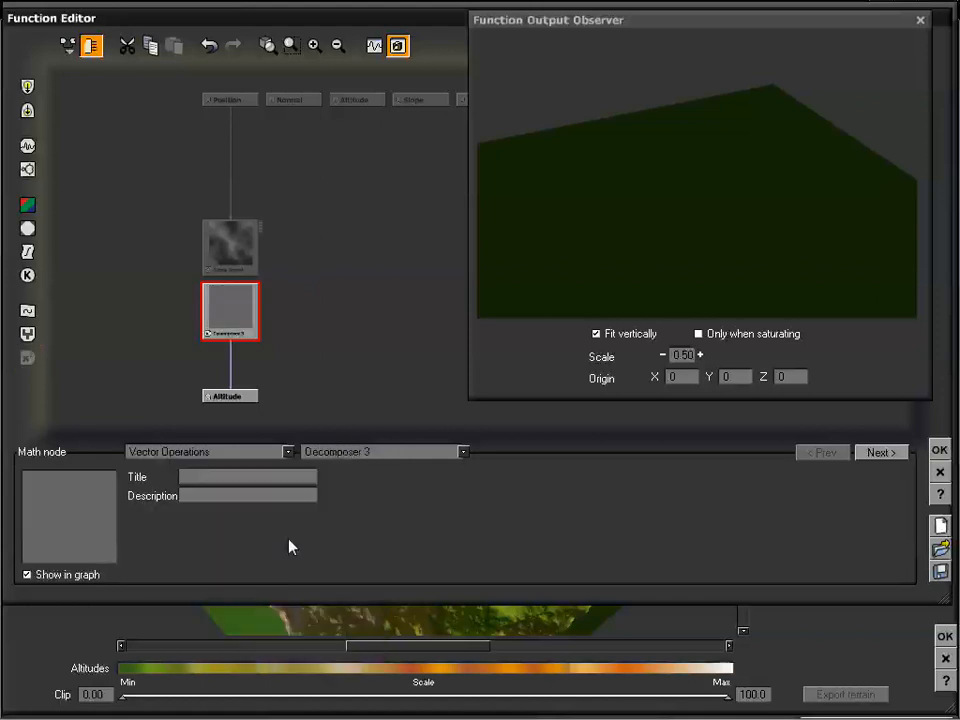
pyautogui.moveTo(231, 281); pyautogui.dragTo(250, 316)
pyautogui.moveTo(305, 288); pyautogui.dragTo(330, 287, button='right')
pyautogui.click(314, 45)
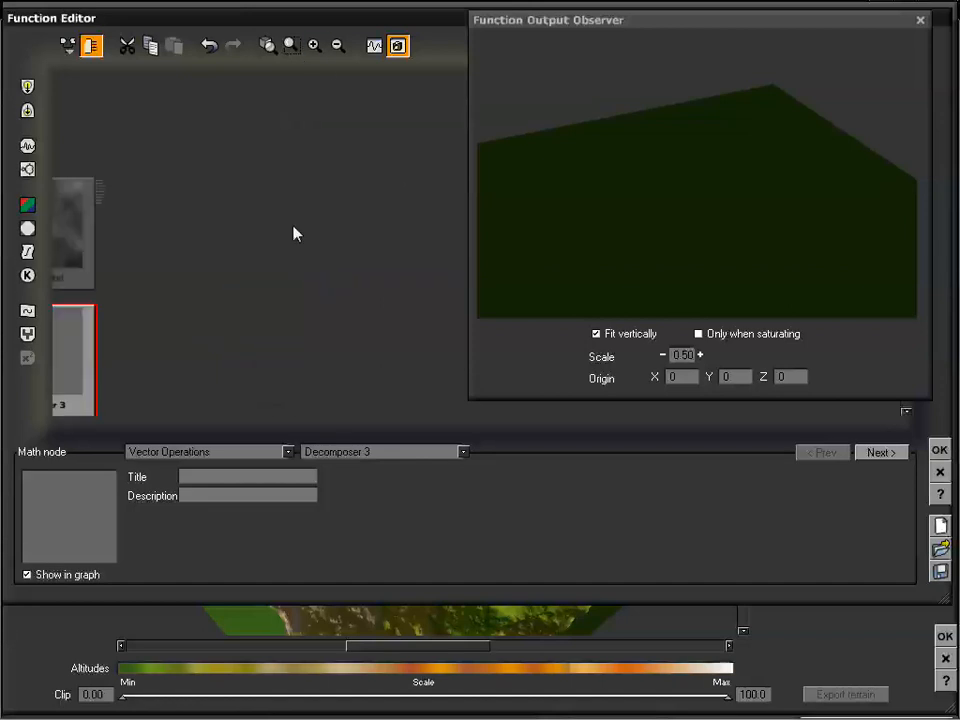
pyautogui.moveTo(243, 230); pyautogui.dragTo(246, 204)
pyautogui.moveTo(360, 251); pyautogui.dragTo(375, 199, button='right')
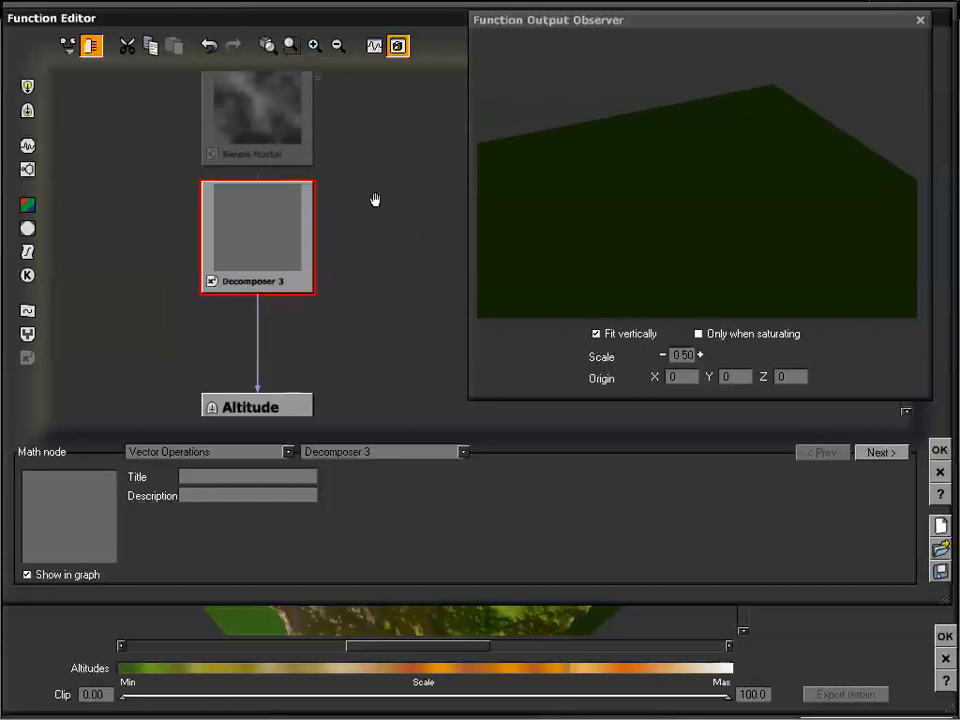
# Change the vector operation to Decomposer 2, and from there to Length
pyautogui.click(354, 457)
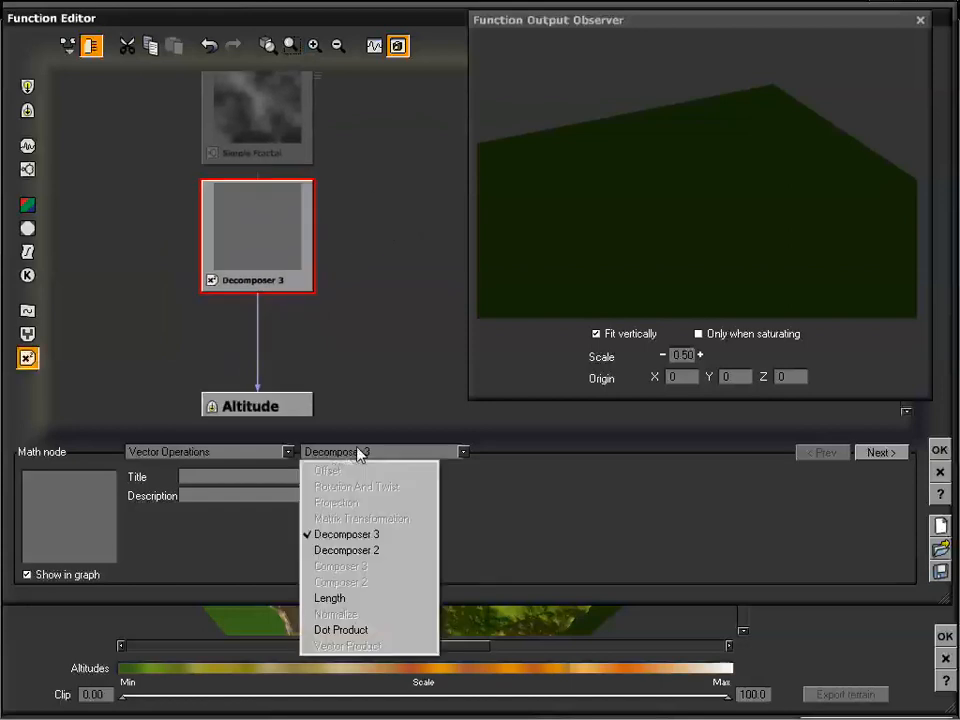
pyautogui.click(364, 549)
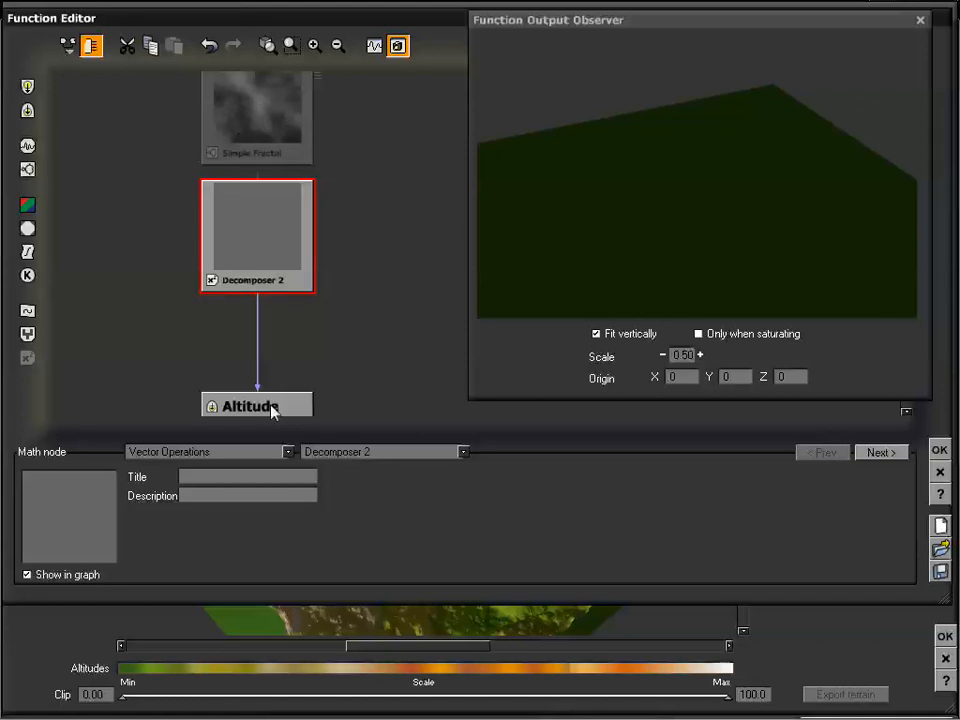
pyautogui.click(410, 456)
pyautogui.click(381, 598)
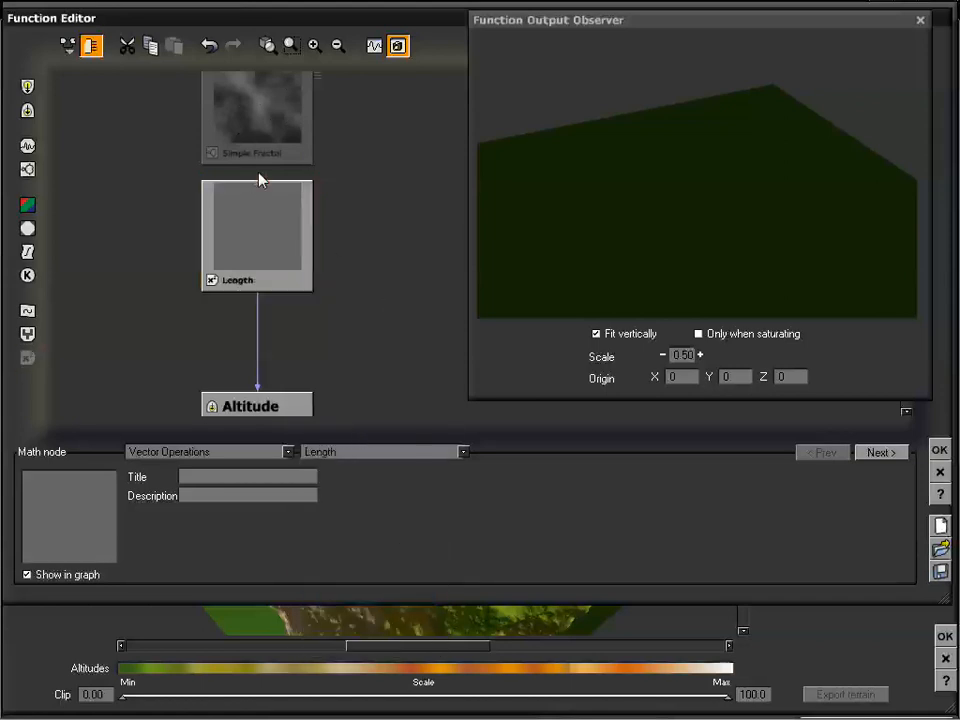
# Connect the Position input to the Length node's input so that it drives the terrain altitude
pyautogui.moveTo(259, 178); pyautogui.dragTo(279, 246)
pyautogui.scroll(5, 364, 319)
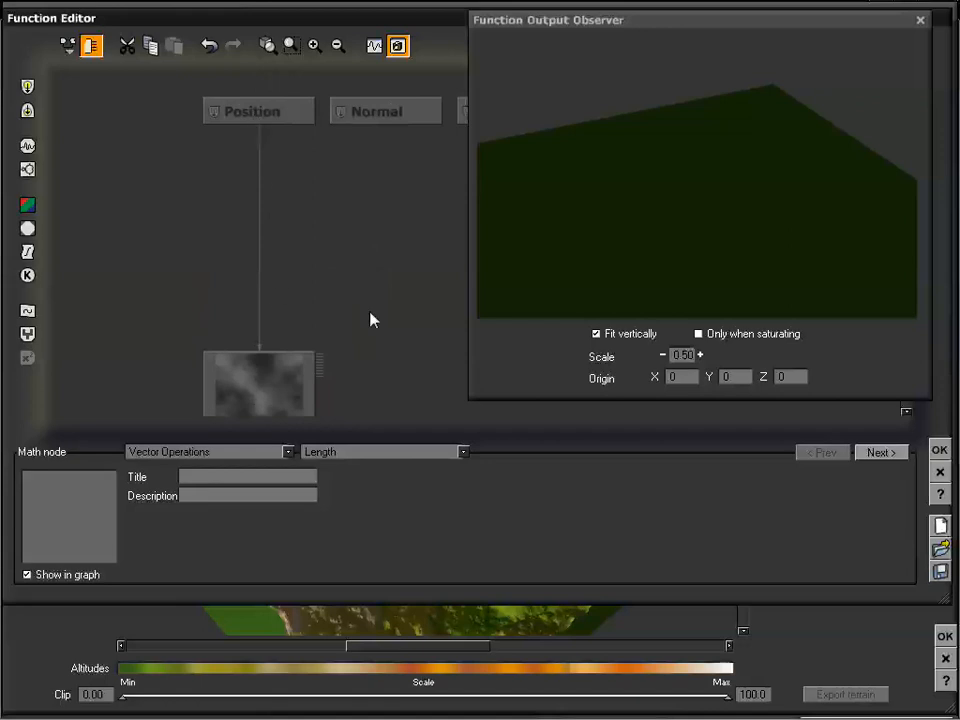
pyautogui.scroll(-1, 372, 290)
pyautogui.scroll(1, 345, 225)
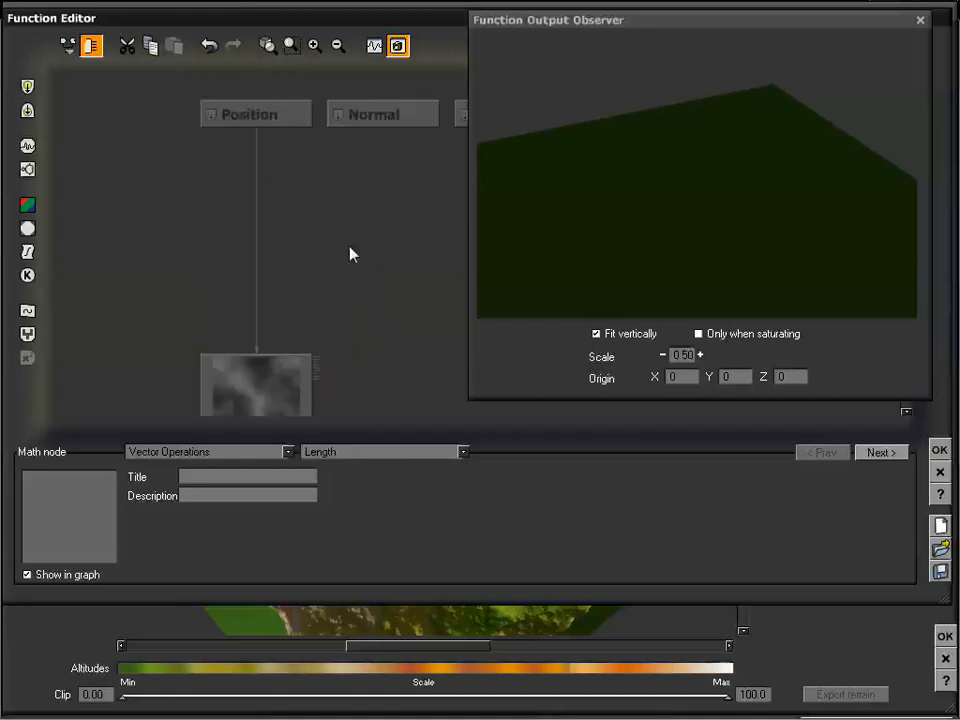
pyautogui.scroll(-2, 354, 212)
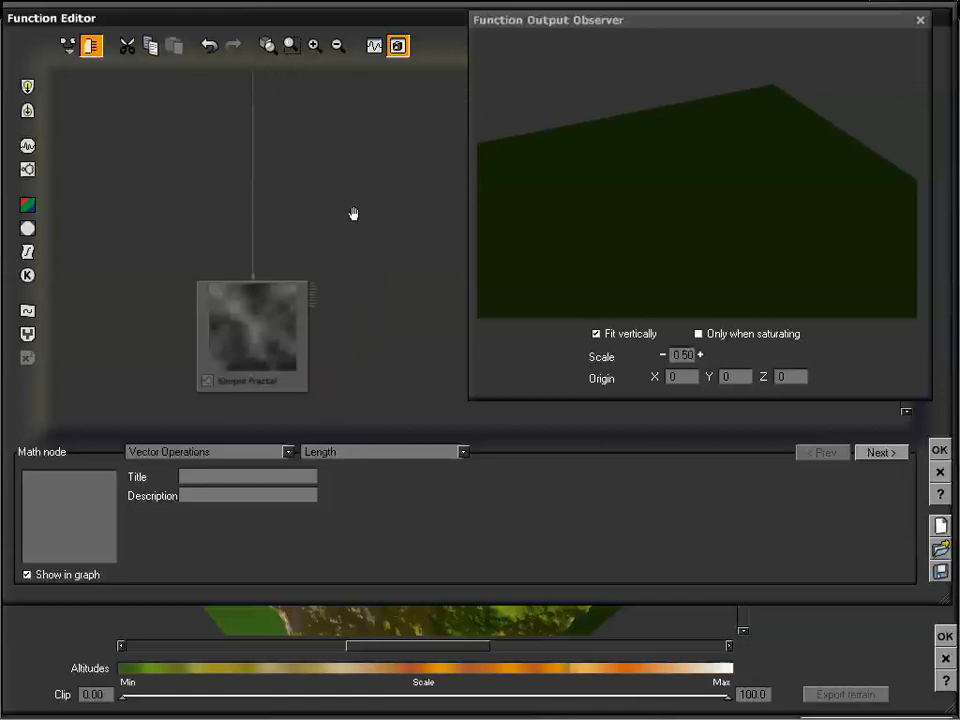
pyautogui.click(337, 48)
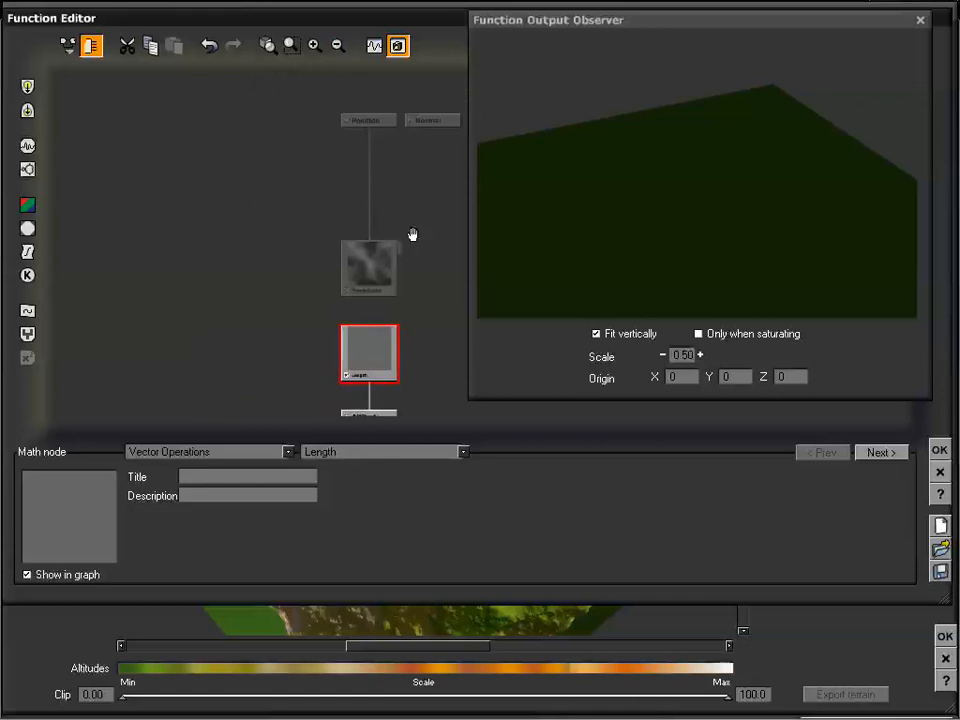
pyautogui.moveTo(411, 236); pyautogui.dragTo(302, 227)
pyautogui.moveTo(287, 314); pyautogui.dragTo(286, 118)
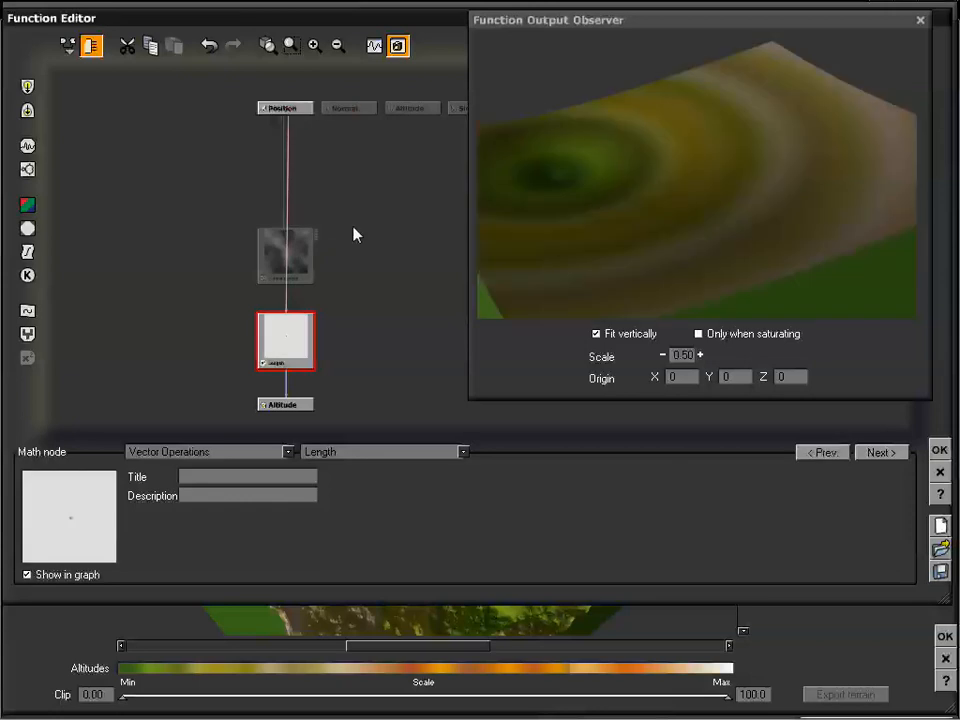
# Look over the terrain preview and move the Length node out beside the Simple Fractal
pyautogui.moveTo(595, 167); pyautogui.dragTo(613, 180)
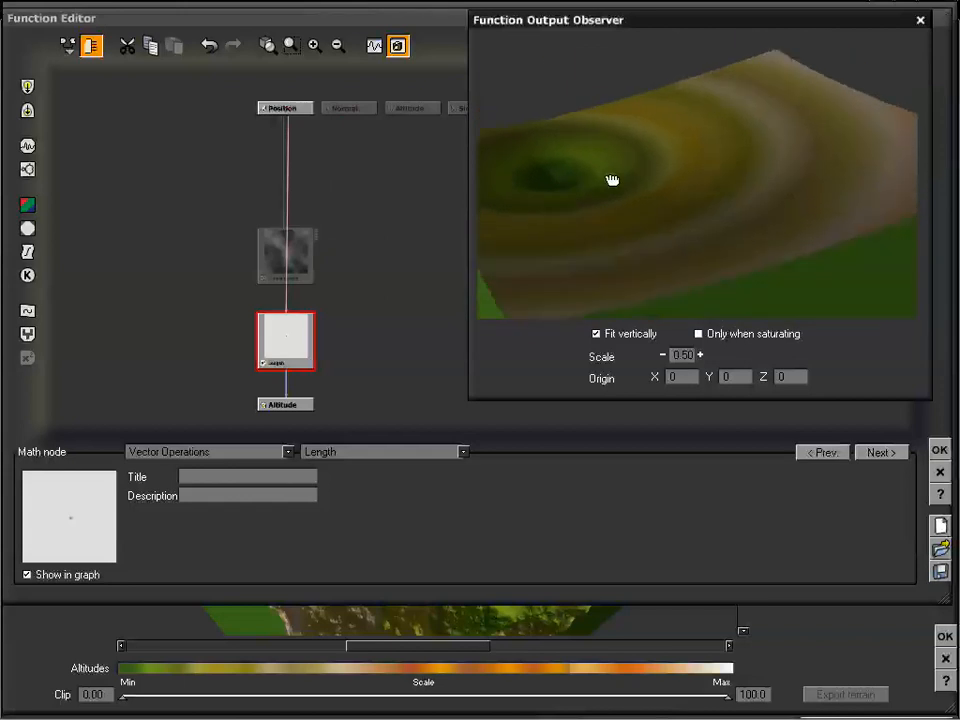
pyautogui.click(285, 357)
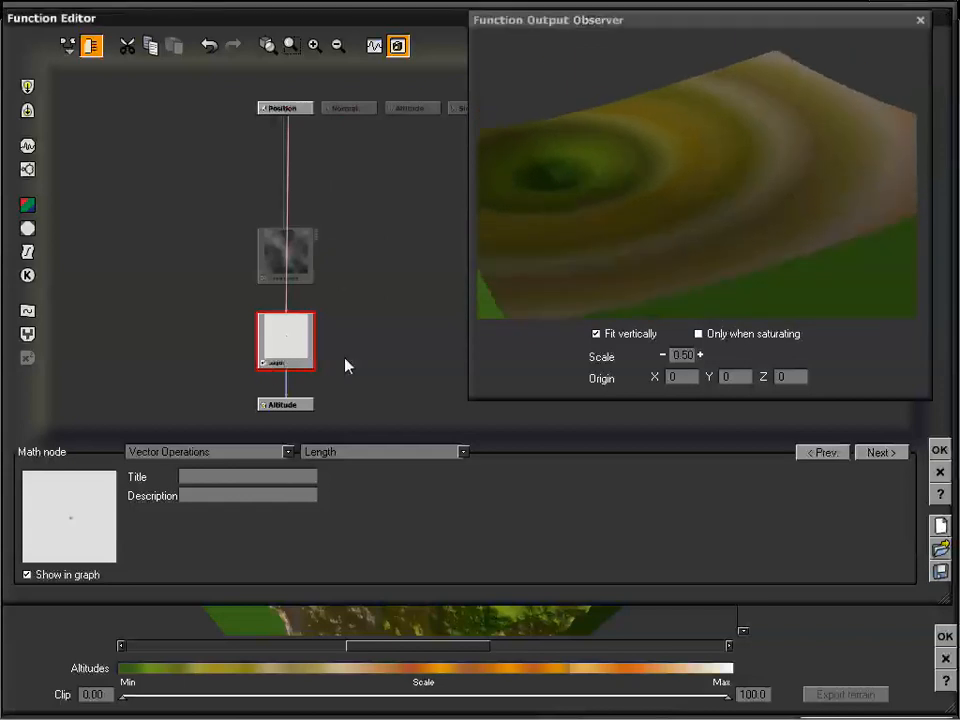
pyautogui.moveTo(289, 339); pyautogui.dragTo(351, 269)
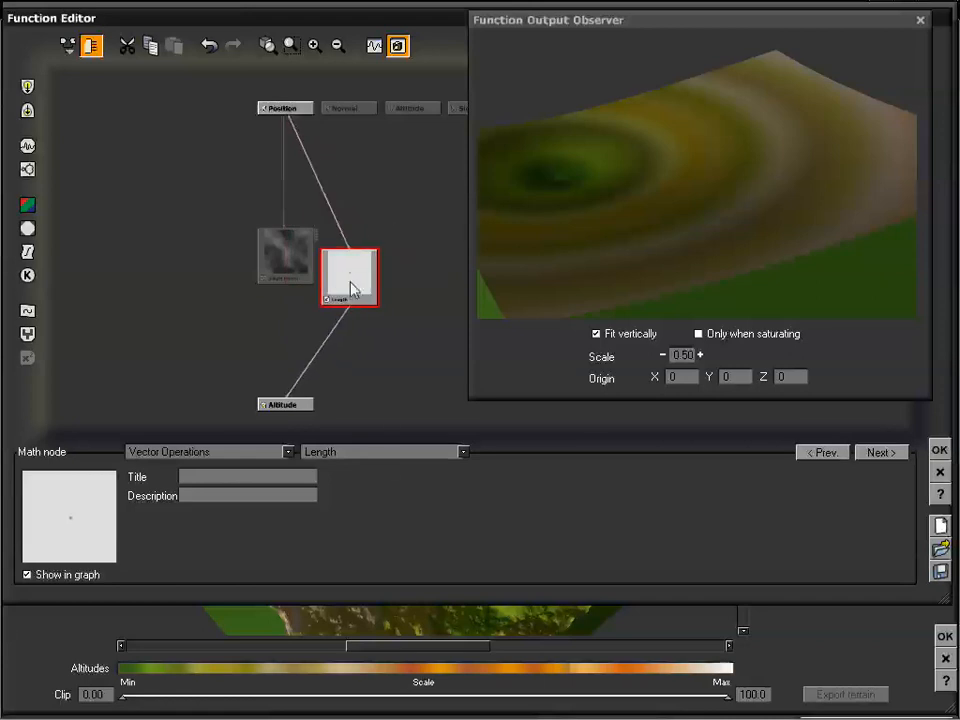
# Change the vector operation to Dot Product and connect both of its inputs to Position
pyautogui.click(377, 455)
pyautogui.click(352, 628)
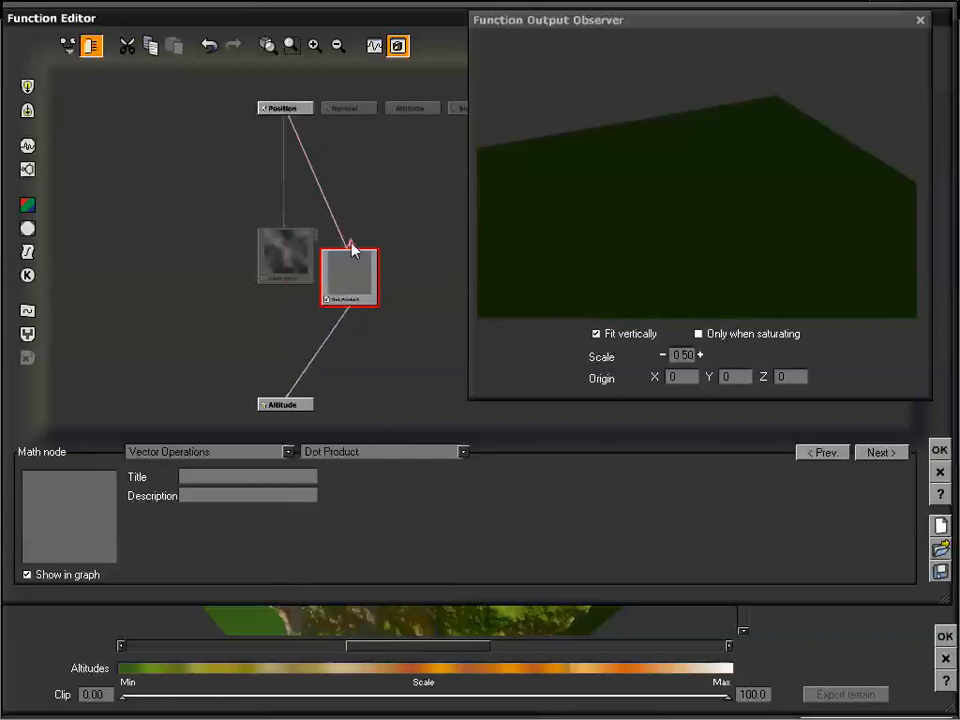
pyautogui.moveTo(349, 249); pyautogui.dragTo(363, 185)
pyautogui.moveTo(354, 251); pyautogui.dragTo(283, 117)
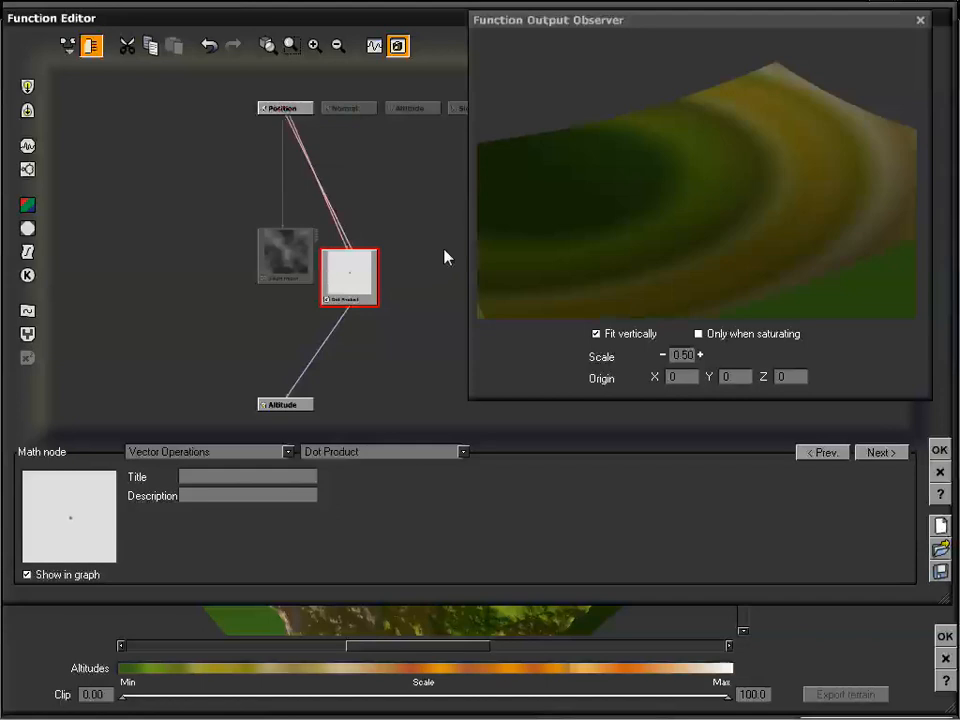
pyautogui.moveTo(707, 161); pyautogui.dragTo(731, 161)
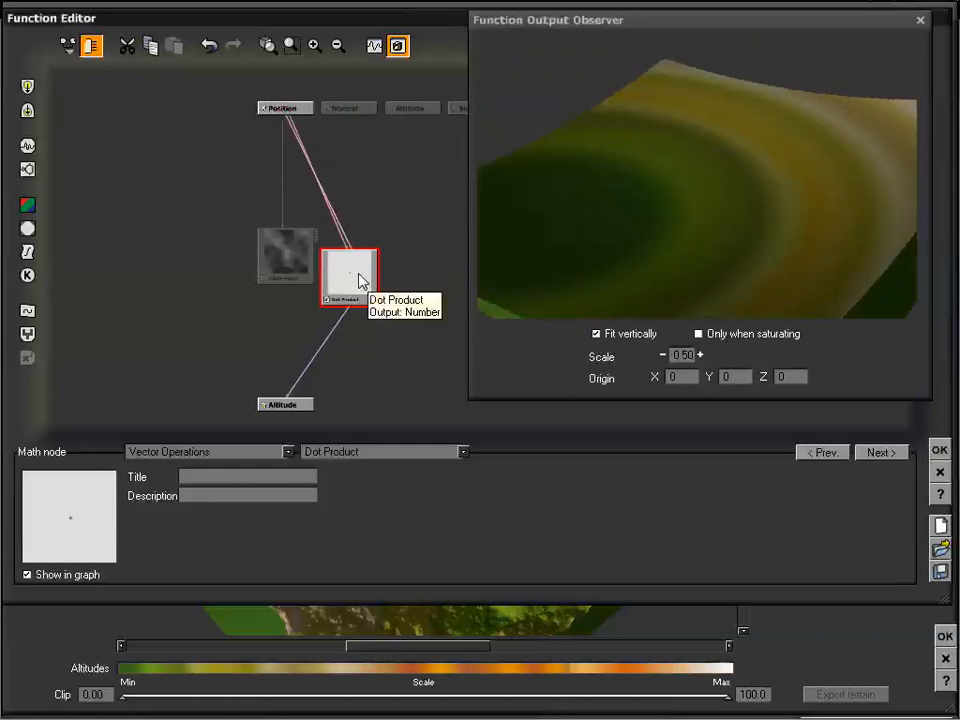
# Delete the Dot Product node and connect the Simple Fractal's output directly to Altitude
pyautogui.press('Delete')
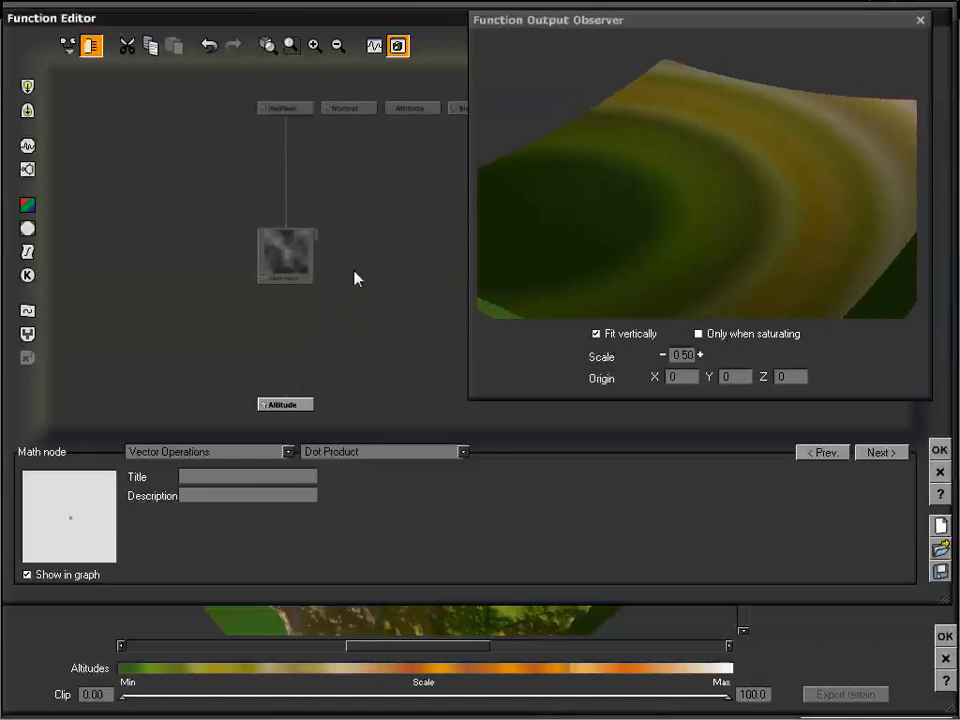
pyautogui.moveTo(361, 295); pyautogui.dragTo(373, 275)
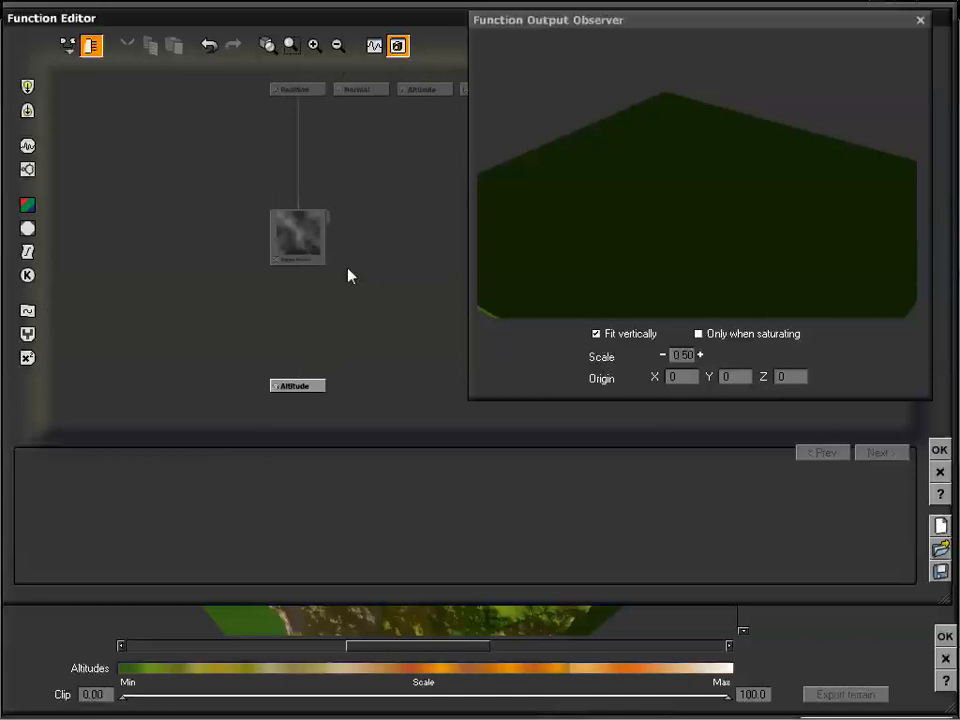
pyautogui.click(320, 50)
pyautogui.moveTo(355, 302); pyautogui.dragTo(445, 200)
pyautogui.moveTo(248, 233); pyautogui.dragTo(327, 219)
pyautogui.click(295, 408)
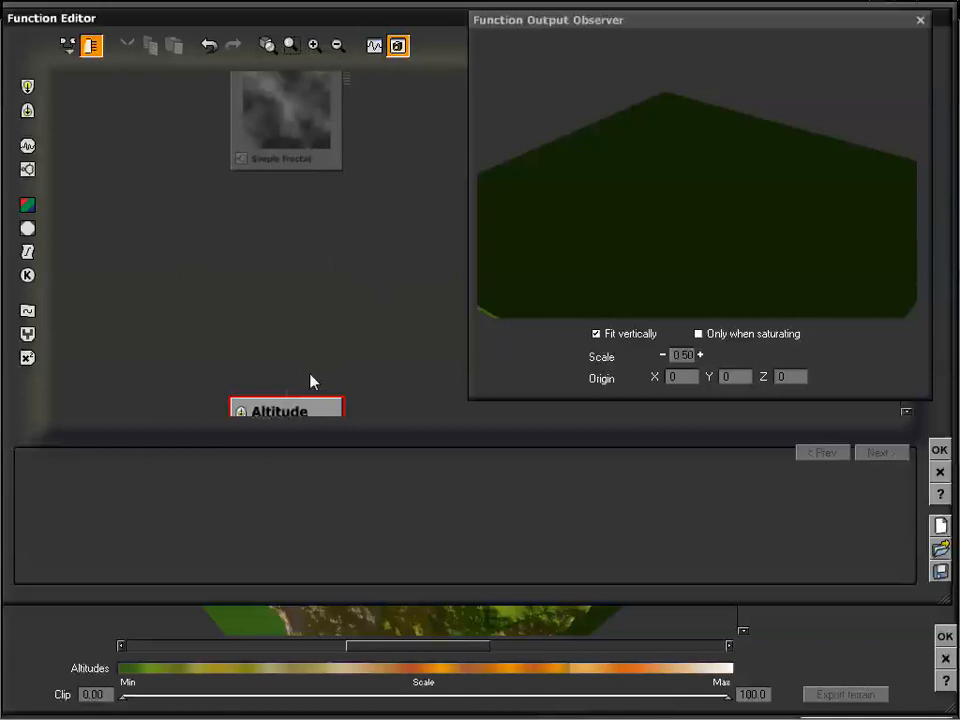
pyautogui.click(376, 250)
pyautogui.moveTo(283, 112); pyautogui.dragTo(280, 194)
pyautogui.moveTo(418, 293); pyautogui.dragTo(418, 276)
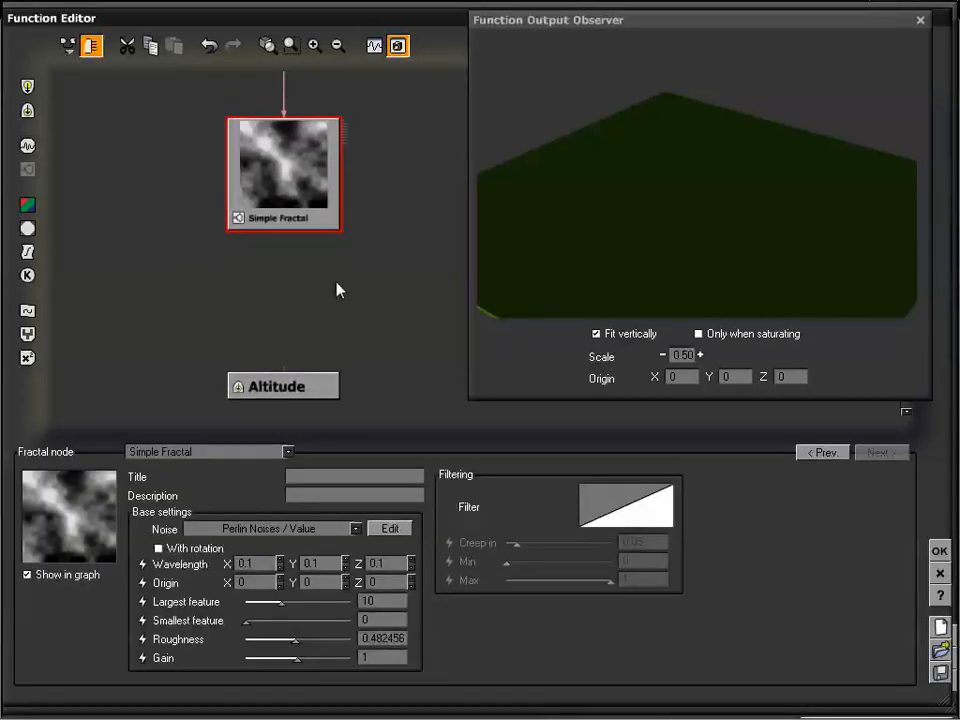
pyautogui.click(337, 288)
pyautogui.moveTo(284, 366); pyautogui.dragTo(284, 230)
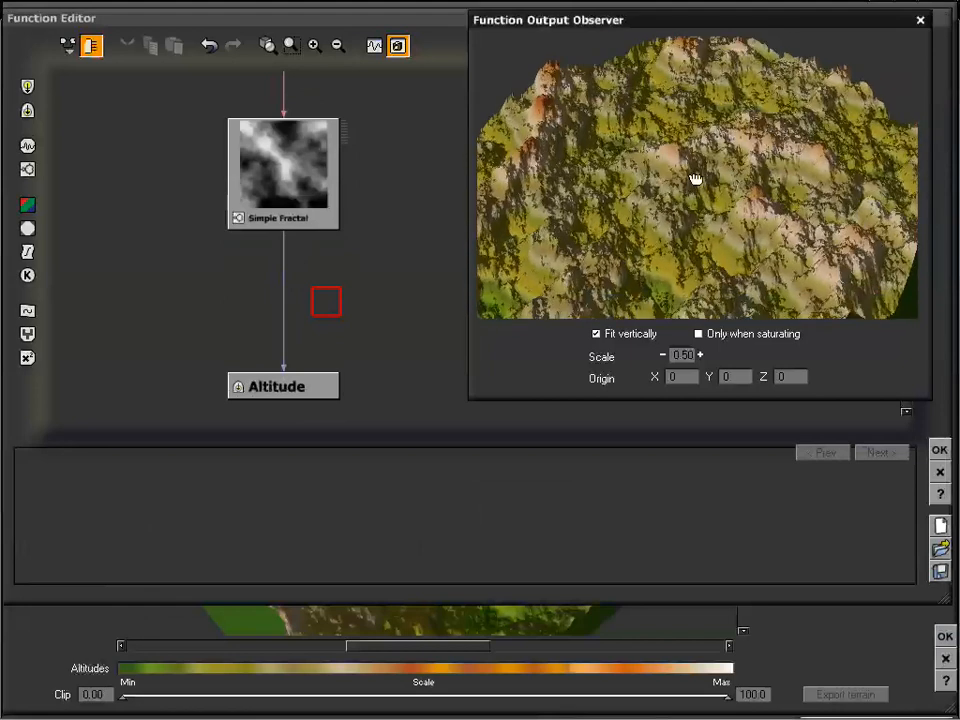
pyautogui.moveTo(383, 195)
pyautogui.mouseDown()
pyautogui.moveTo(356, 219)
pyautogui.moveTo(373, 225)
pyautogui.moveTo(369, 208)
pyautogui.mouseUp()
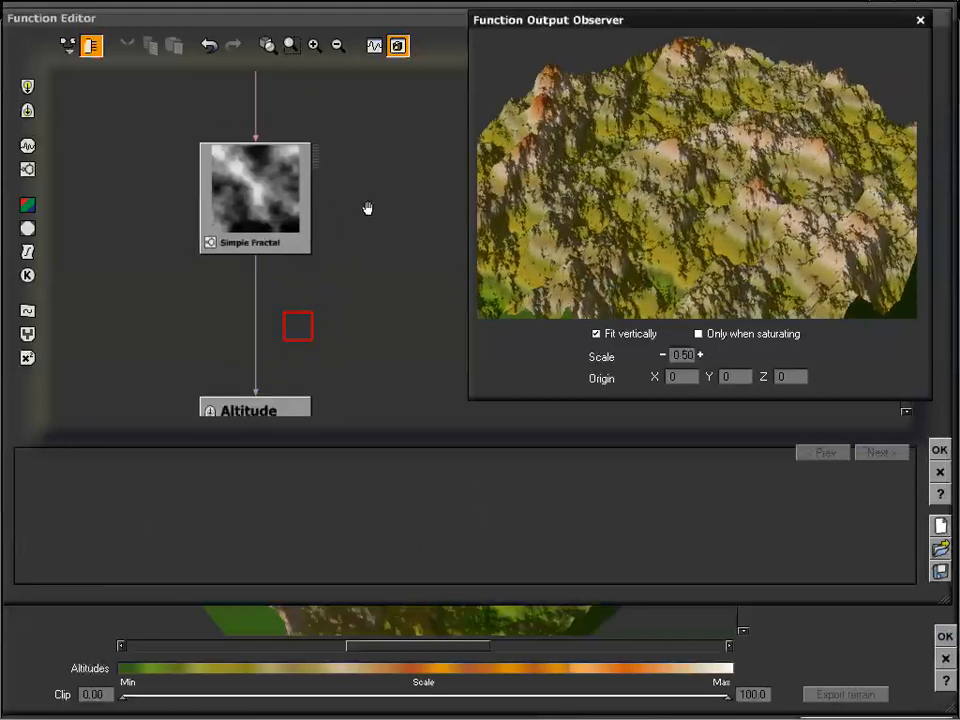
# Add a Simple Turbulence node beside the Simple Fractal and move it slightly up and away from it
pyautogui.click(288, 205)
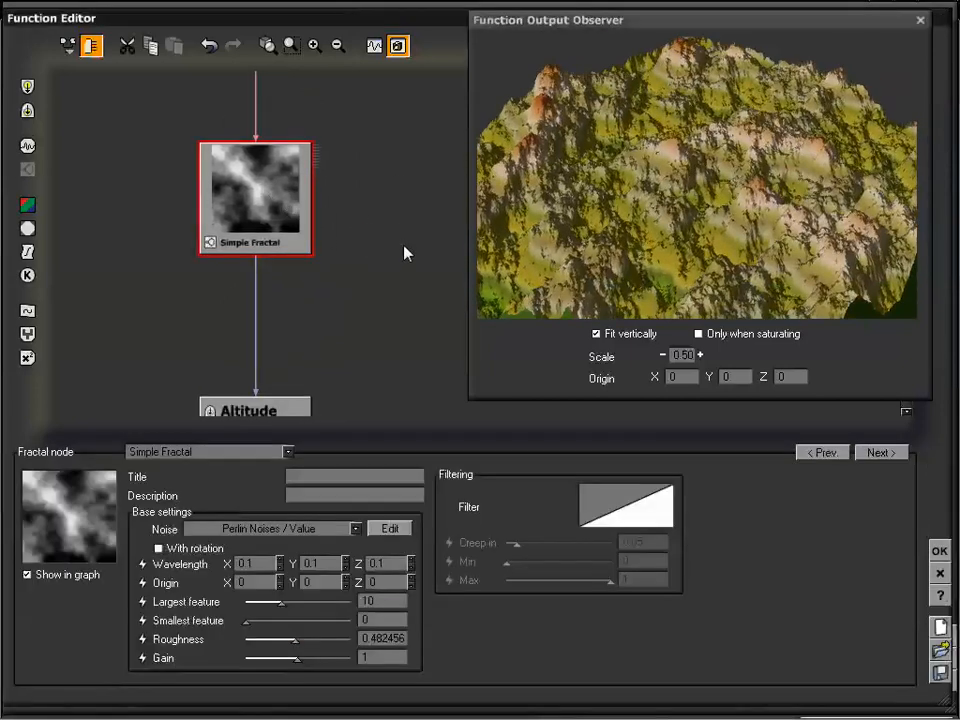
pyautogui.click(382, 242)
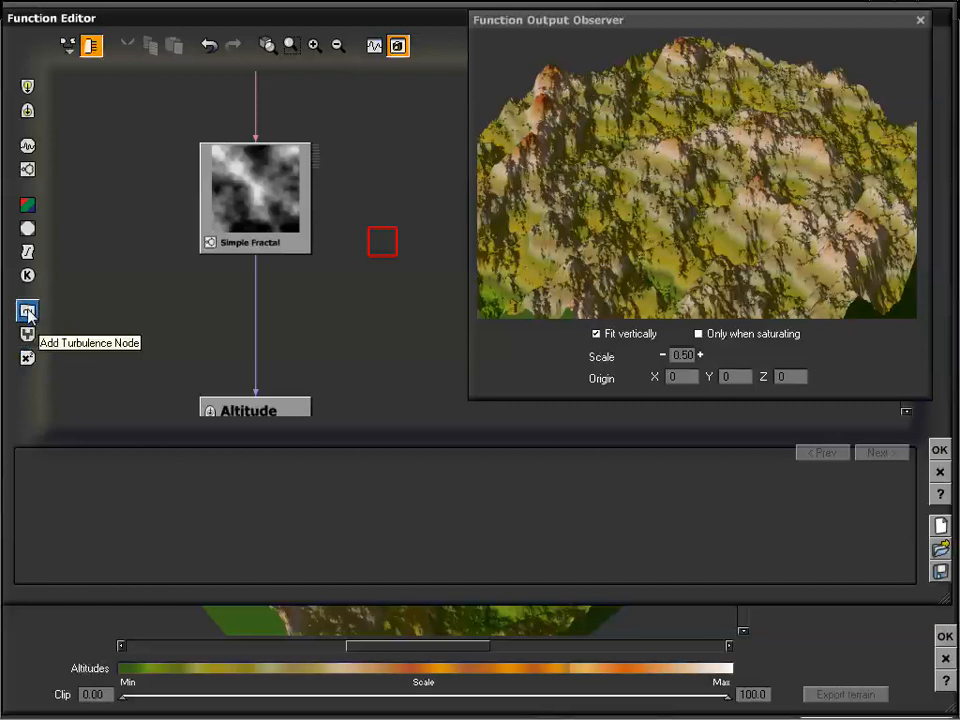
pyautogui.click(27, 313)
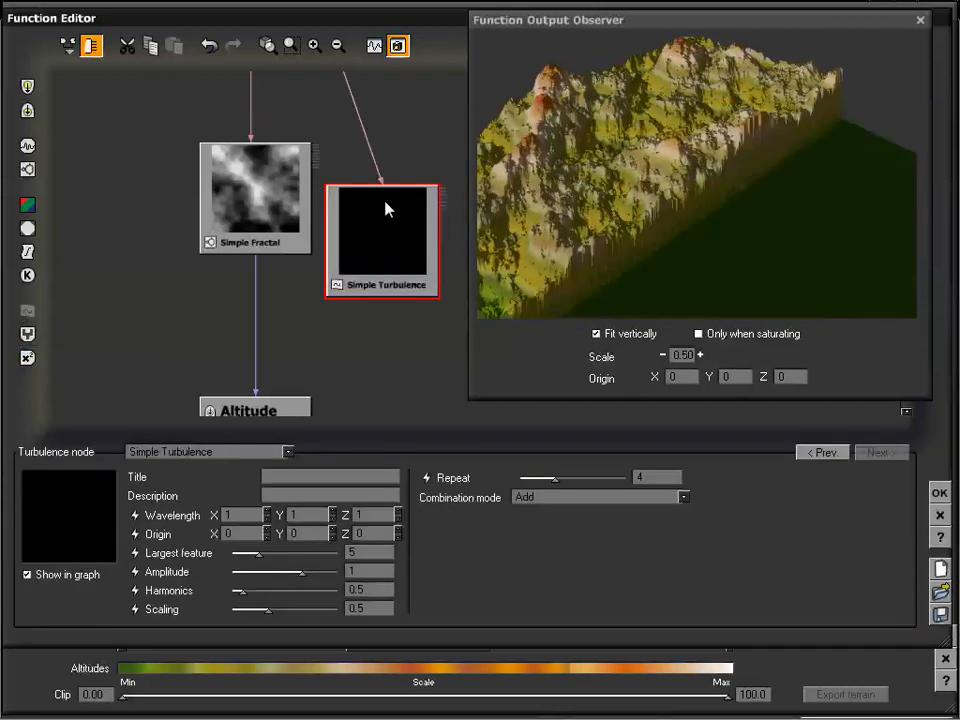
pyautogui.moveTo(393, 185); pyautogui.dragTo(408, 183)
pyautogui.moveTo(364, 323); pyautogui.dragTo(310, 381)
pyautogui.click(398, 358)
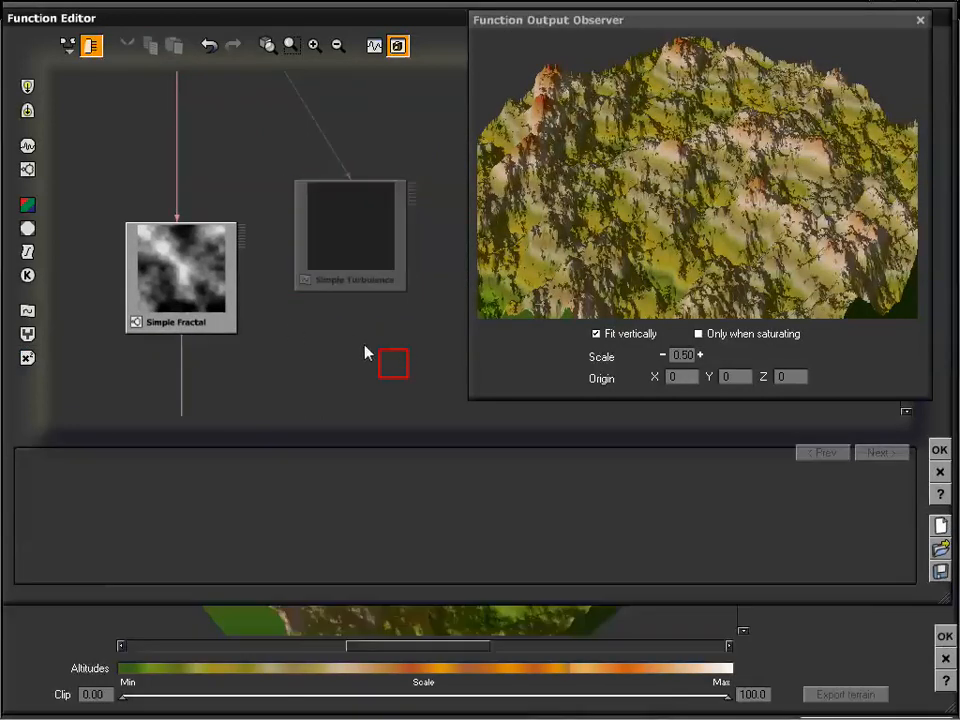
# Examine the Simple Turbulence node's settings and how it and the Simple Fractal link to Position and Altitude
pyautogui.click(362, 234)
pyautogui.moveTo(311, 358); pyautogui.dragTo(334, 401)
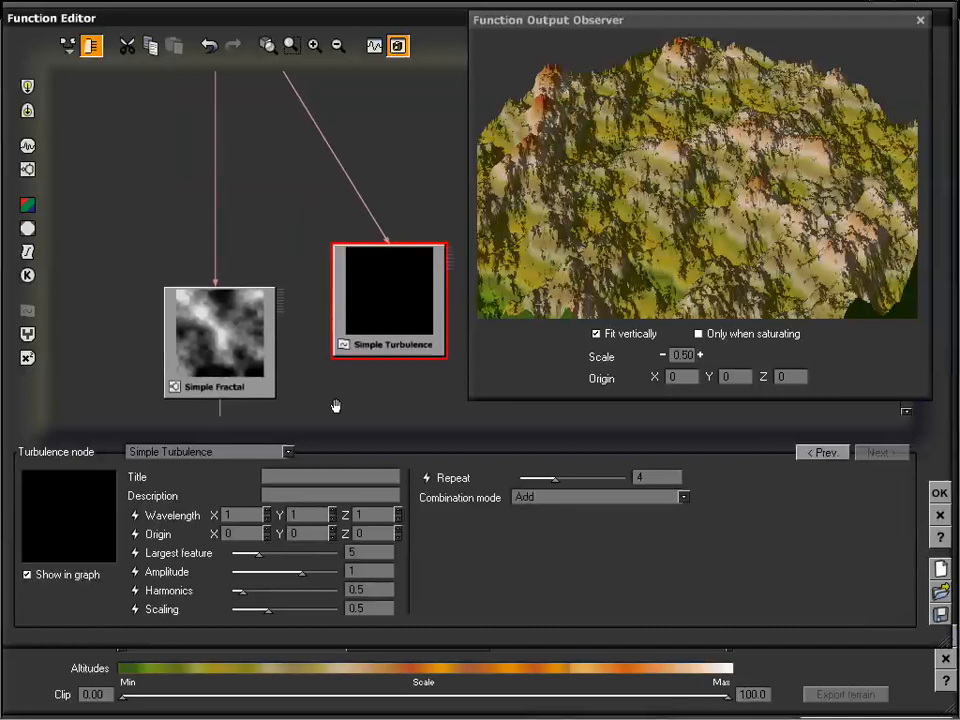
pyautogui.moveTo(268, 178); pyautogui.dragTo(262, 135)
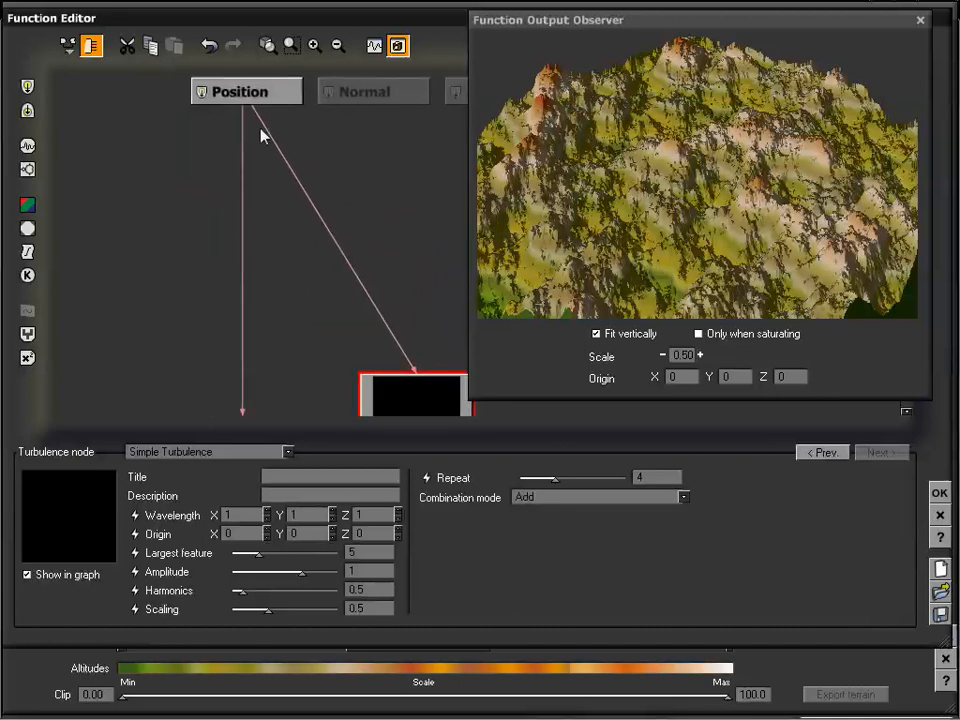
pyautogui.moveTo(291, 297); pyautogui.dragTo(274, 163)
pyautogui.moveTo(304, 255); pyautogui.dragTo(298, 144)
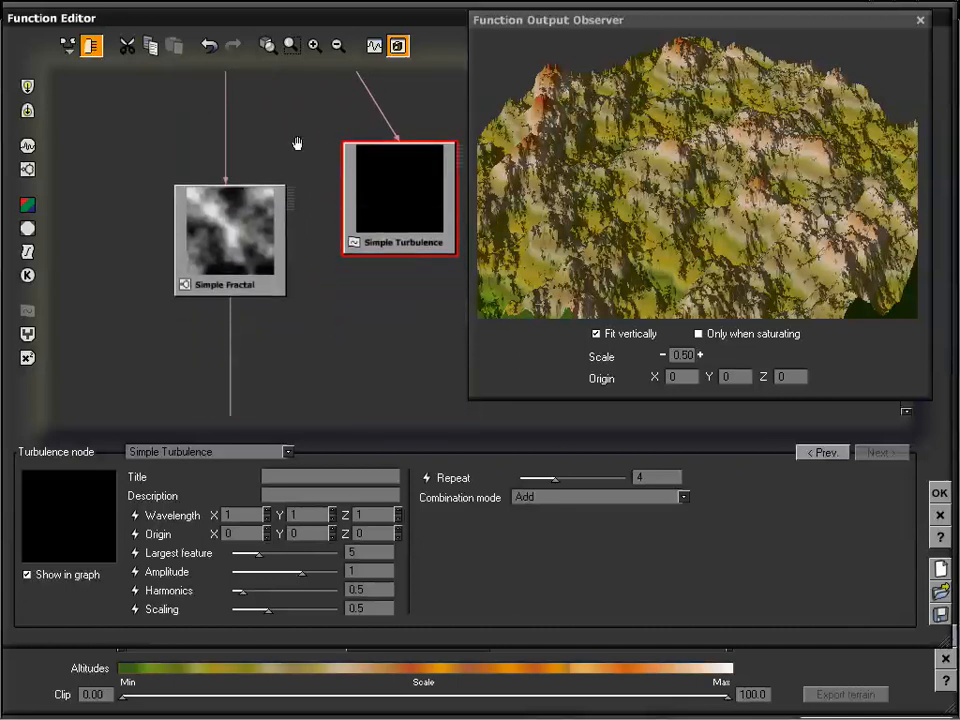
pyautogui.moveTo(357, 300); pyautogui.dragTo(351, 328)
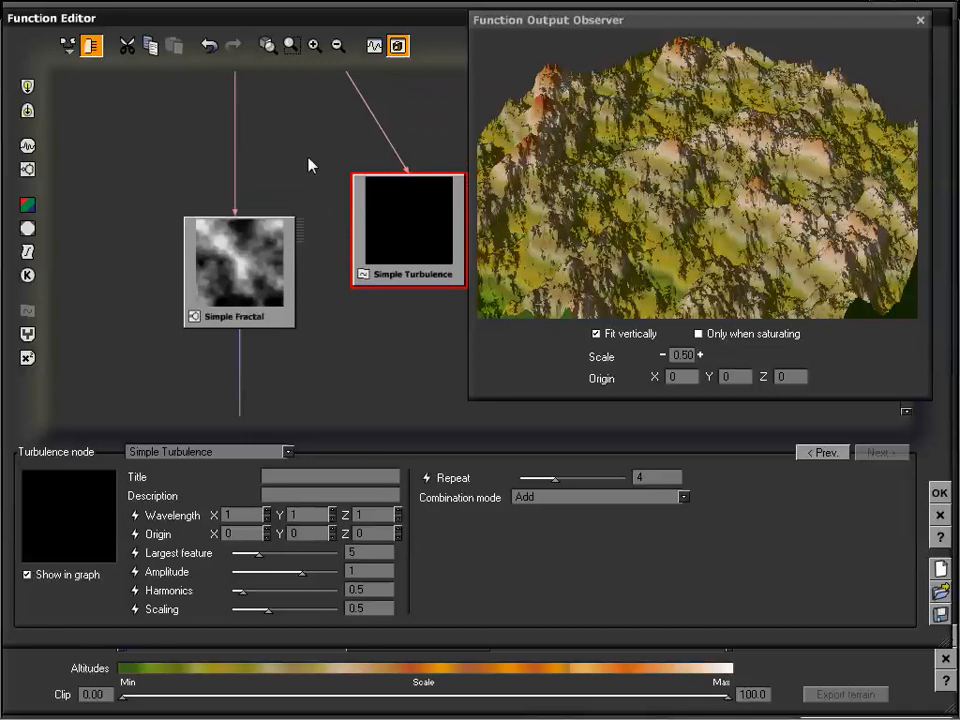
pyautogui.moveTo(308, 158); pyautogui.dragTo(305, 166)
pyautogui.moveTo(707, 197)
pyautogui.mouseDown()
pyautogui.moveTo(729, 224)
pyautogui.moveTo(723, 201)
pyautogui.mouseUp()
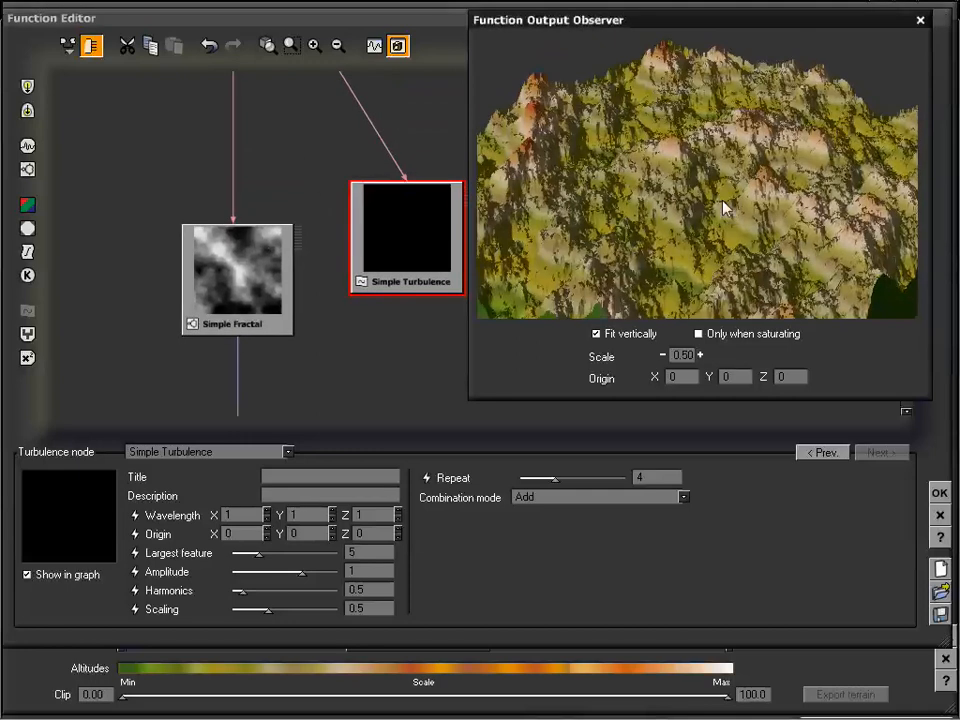
pyautogui.moveTo(411, 317); pyautogui.dragTo(383, 231)
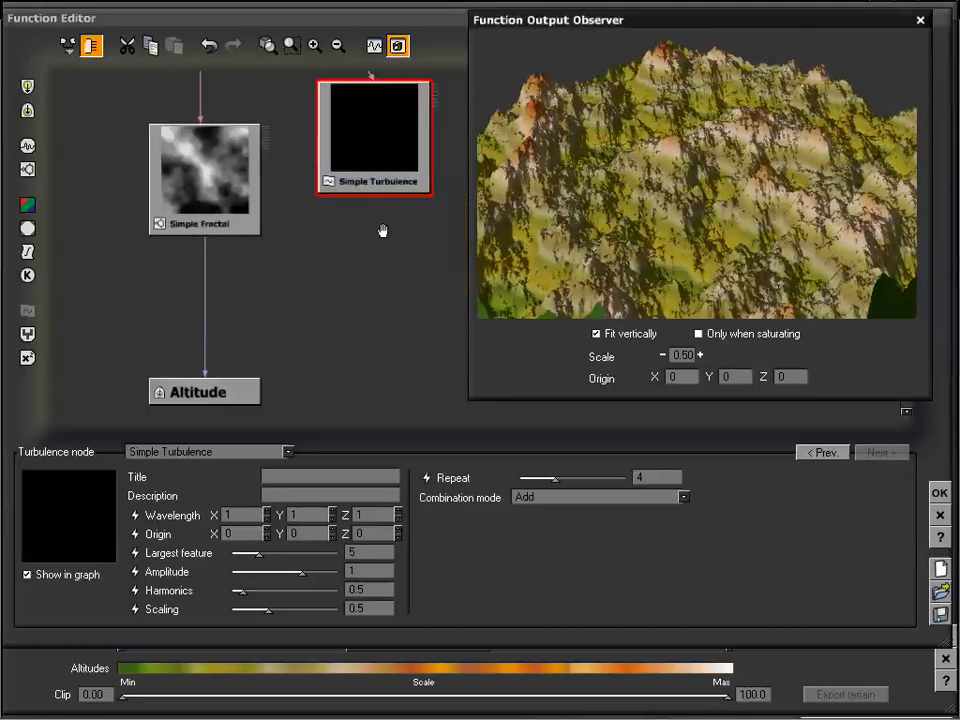
pyautogui.moveTo(314, 279); pyautogui.dragTo(328, 377)
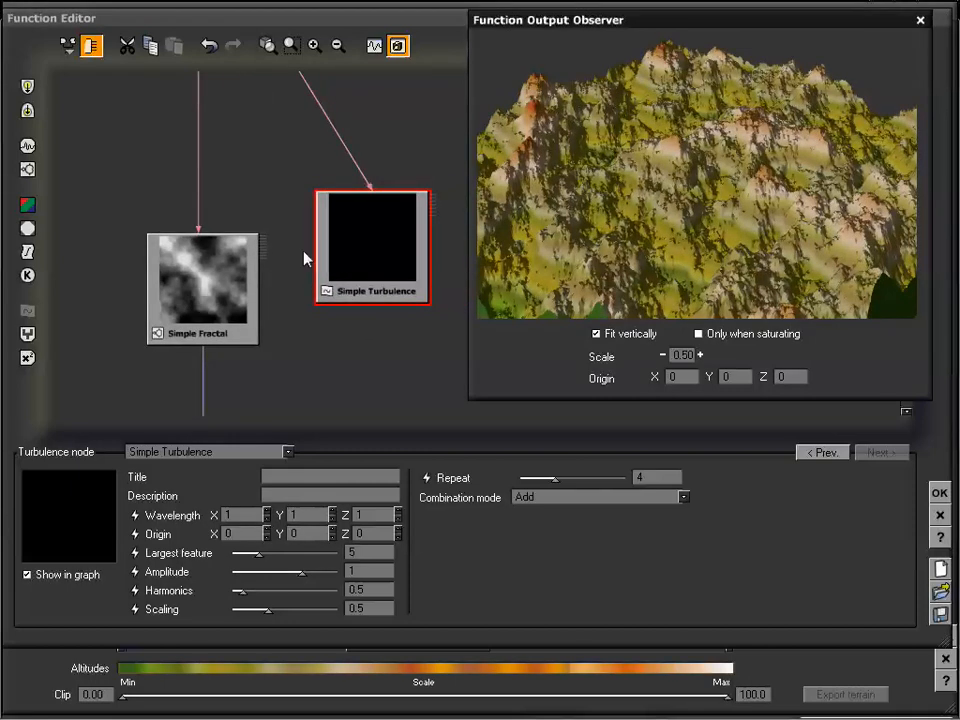
pyautogui.click(222, 266)
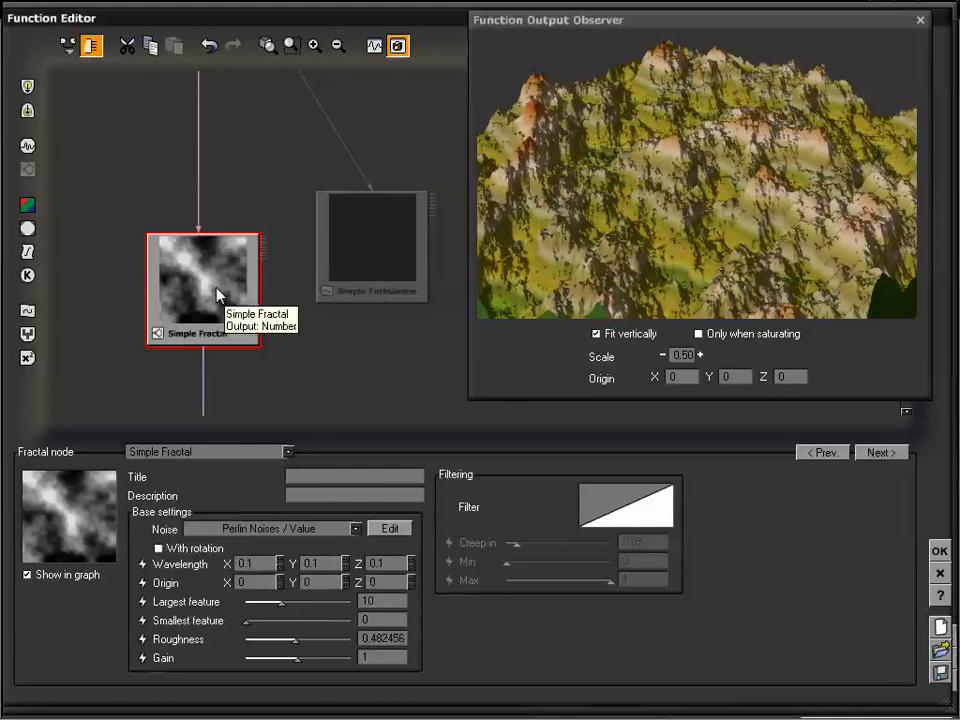
pyautogui.click(337, 276)
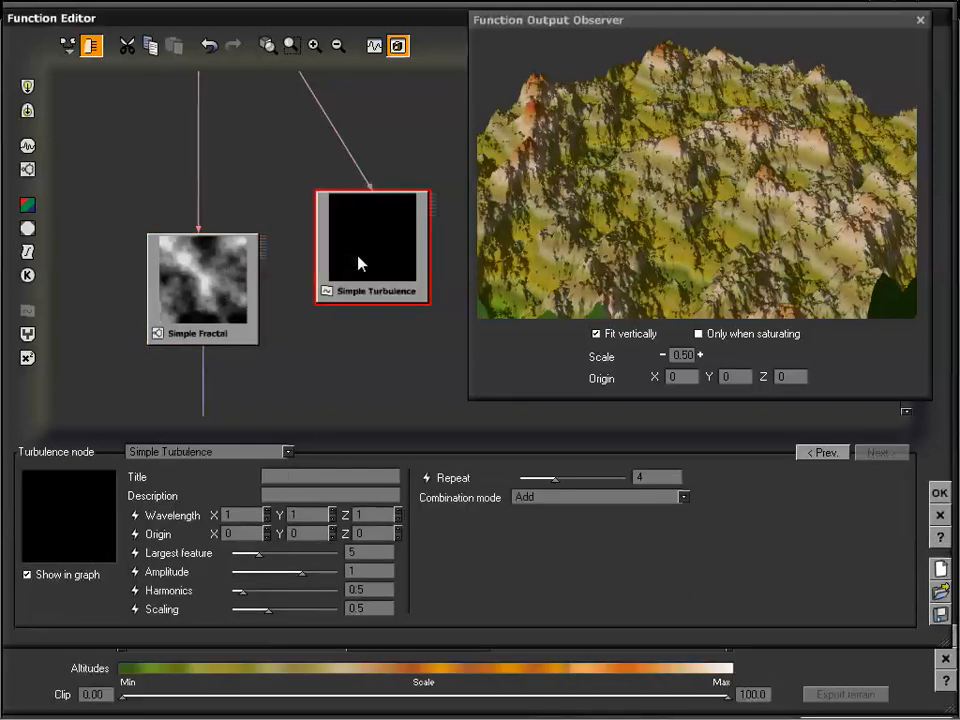
# Move the Simple Turbulence node farther up and away from the Simple Fractal
pyautogui.moveTo(384, 251); pyautogui.dragTo(386, 236)
pyautogui.click(175, 315)
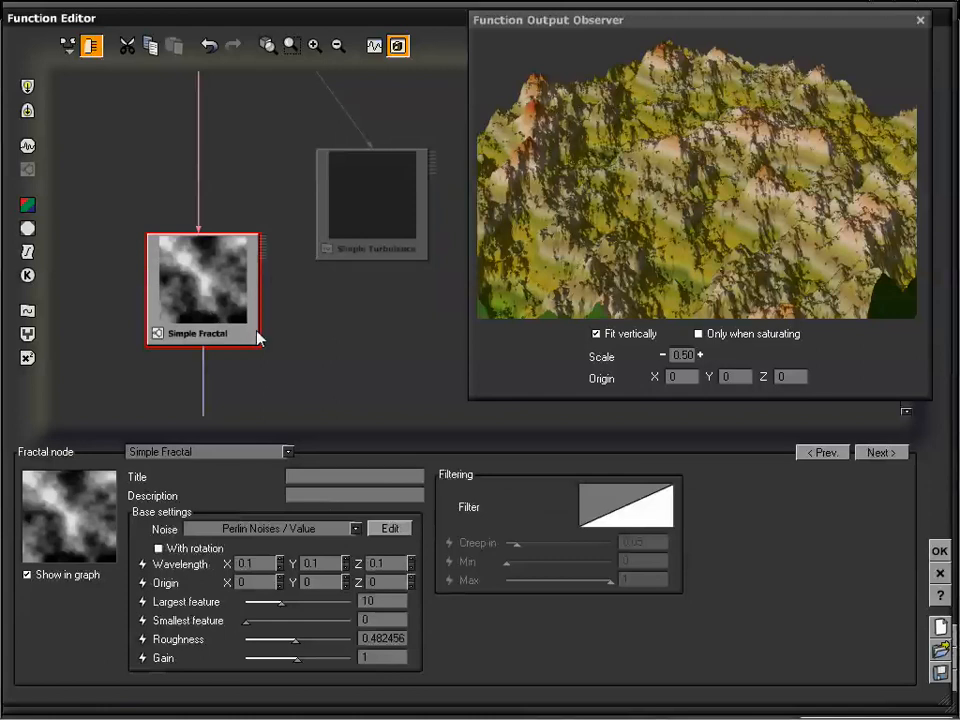
pyautogui.click(347, 221)
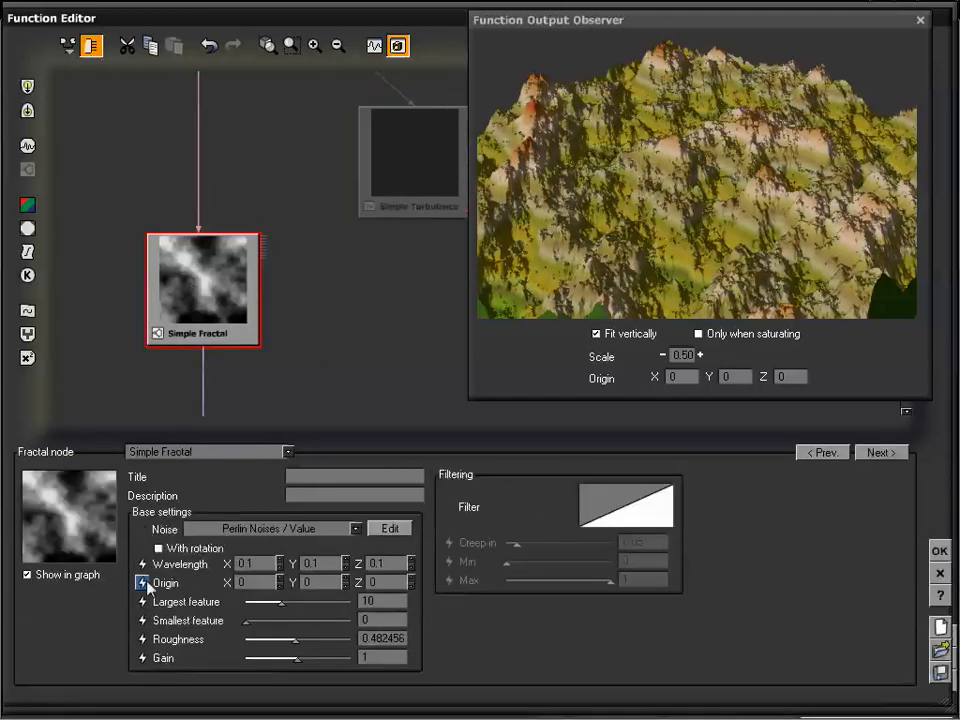
# Expose the Simple Fractal's Origin as an input and replace its constant vector node with a Simple Turbulence node
pyautogui.click(141, 580)
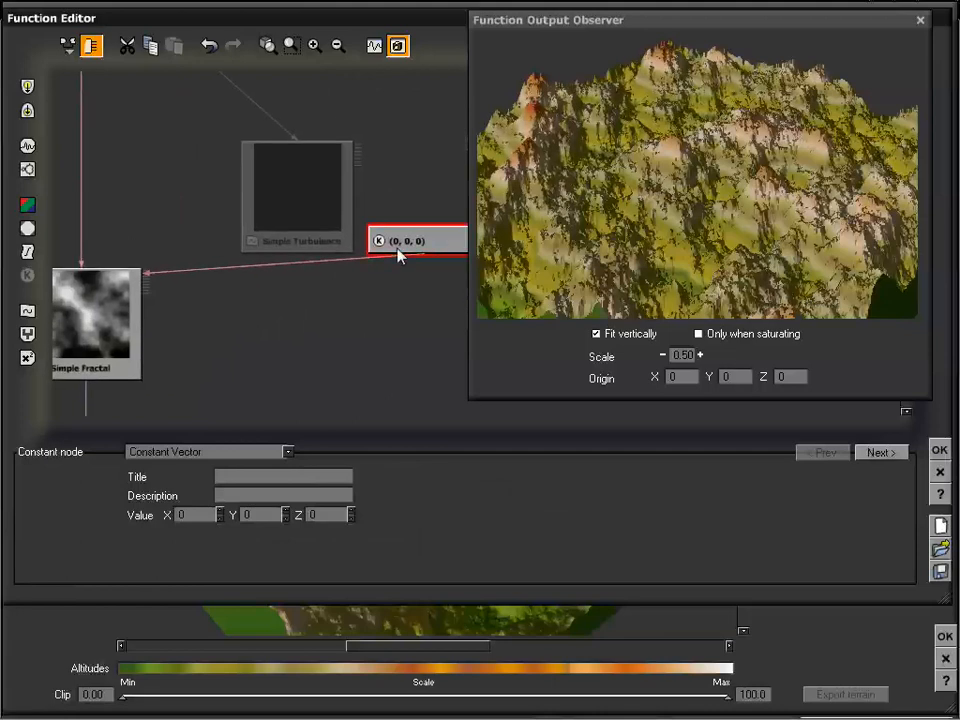
pyautogui.moveTo(349, 289); pyautogui.dragTo(298, 297)
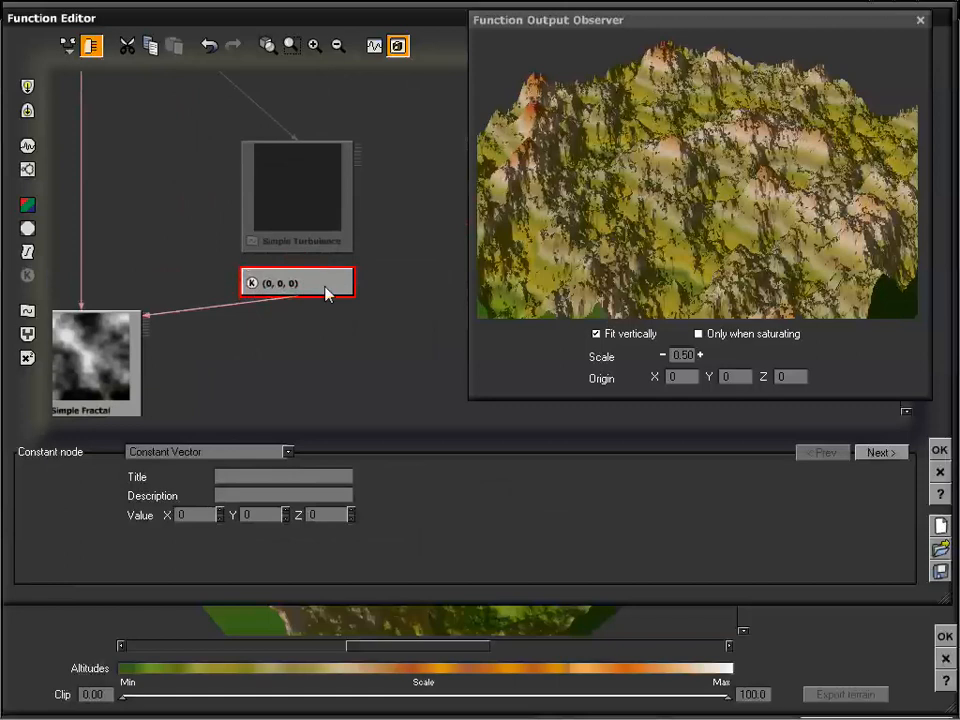
pyautogui.click(27, 311)
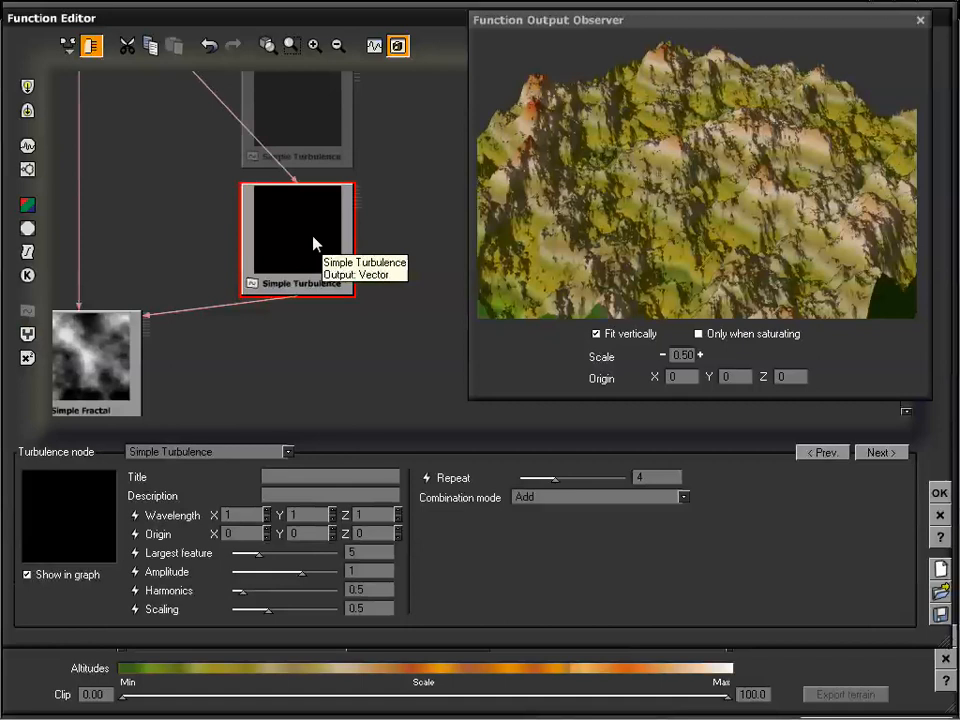
# Replace the turbulence node feeding the Simple Fractal's Origin with the spare Simple Turbulence node, removing the direct link into Origin
pyautogui.press('Delete')
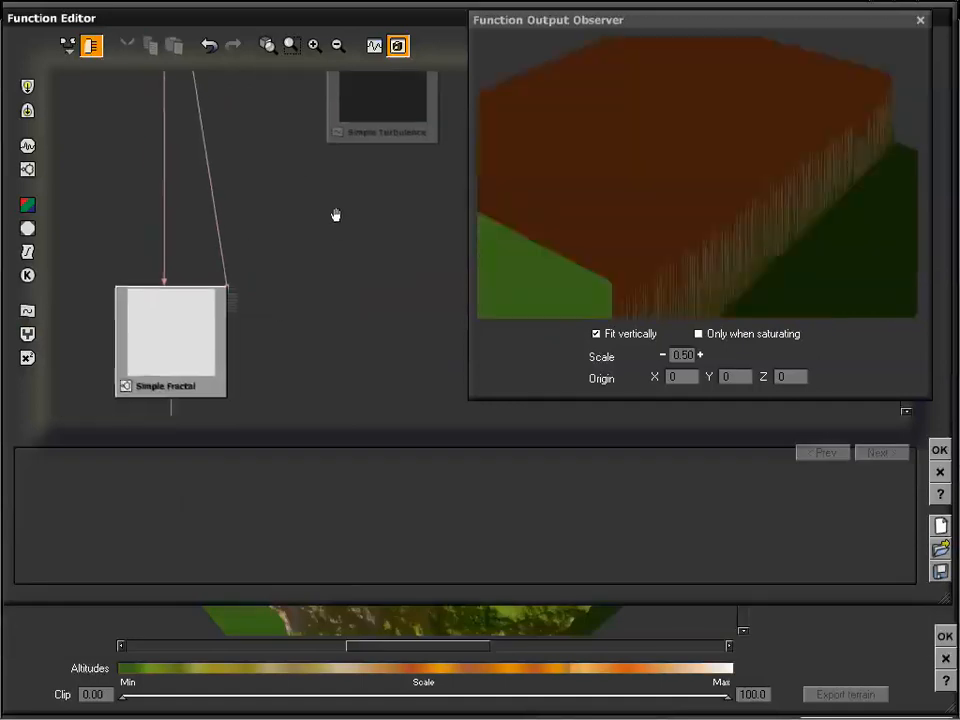
pyautogui.hotkey('ctrl', 'z')
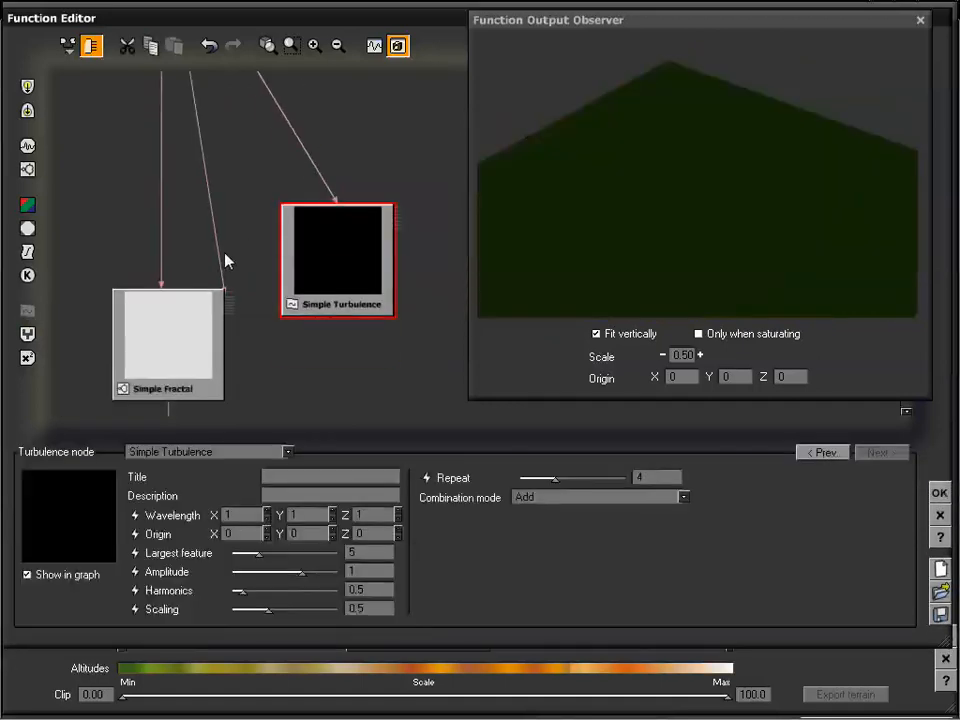
pyautogui.click(222, 252)
pyautogui.press('Delete')
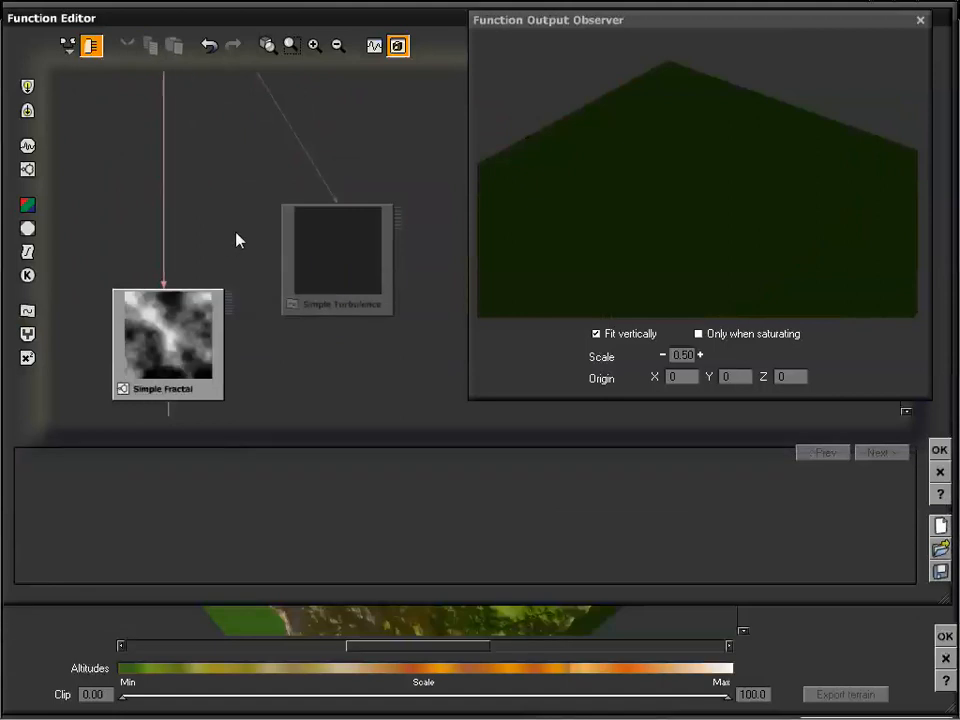
pyautogui.click(366, 189)
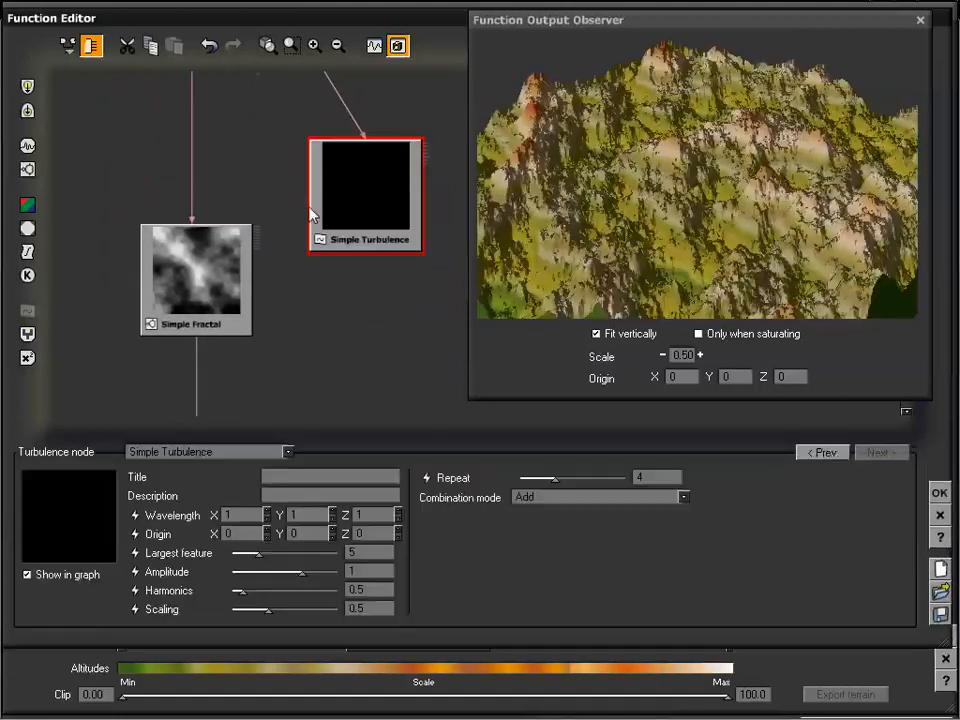
pyautogui.moveTo(363, 283)
pyautogui.mouseDown()
pyautogui.moveTo(257, 231)
pyautogui.moveTo(311, 224)
pyautogui.moveTo(364, 251)
pyautogui.moveTo(342, 320)
pyautogui.mouseUp()
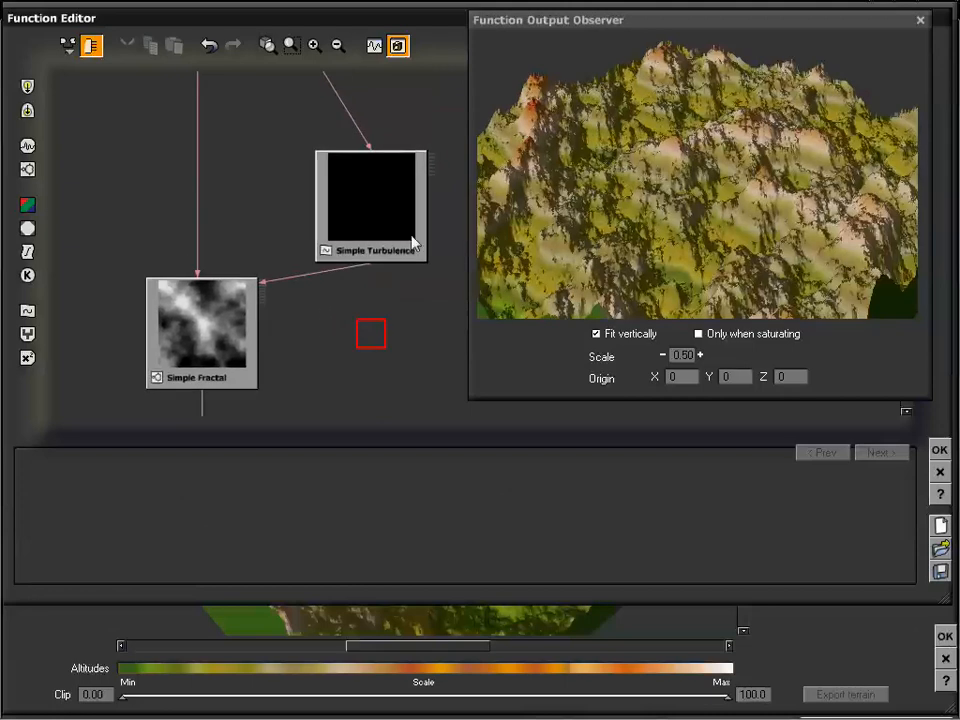
# Change the Simple Turbulence node's type to Advanced Turbulence
pyautogui.click(375, 208)
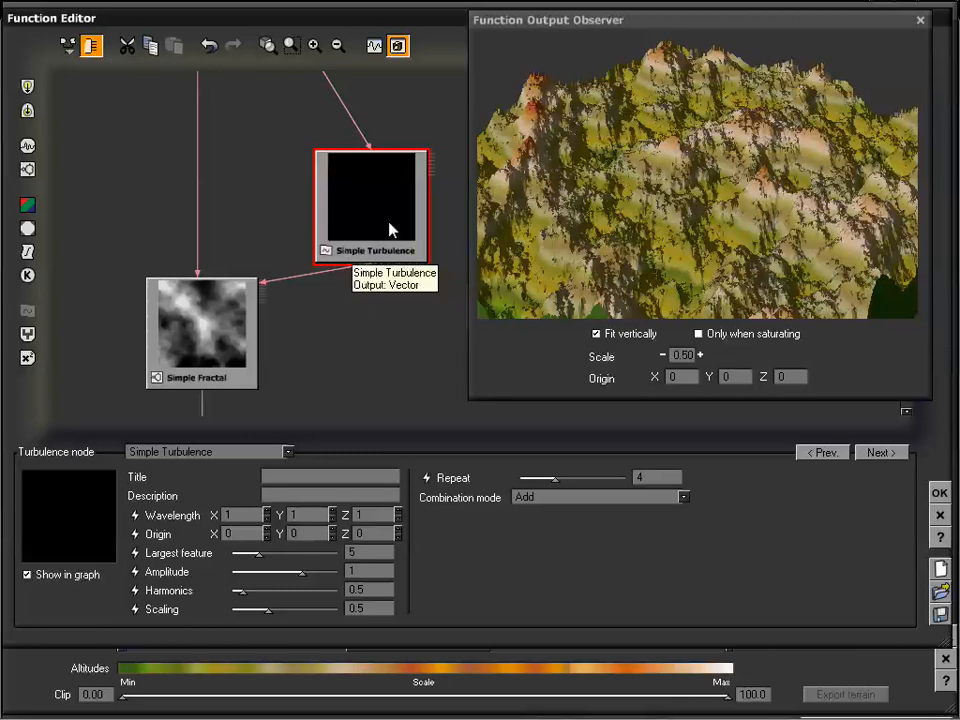
pyautogui.moveTo(371, 326); pyautogui.dragTo(372, 351)
pyautogui.click(253, 458)
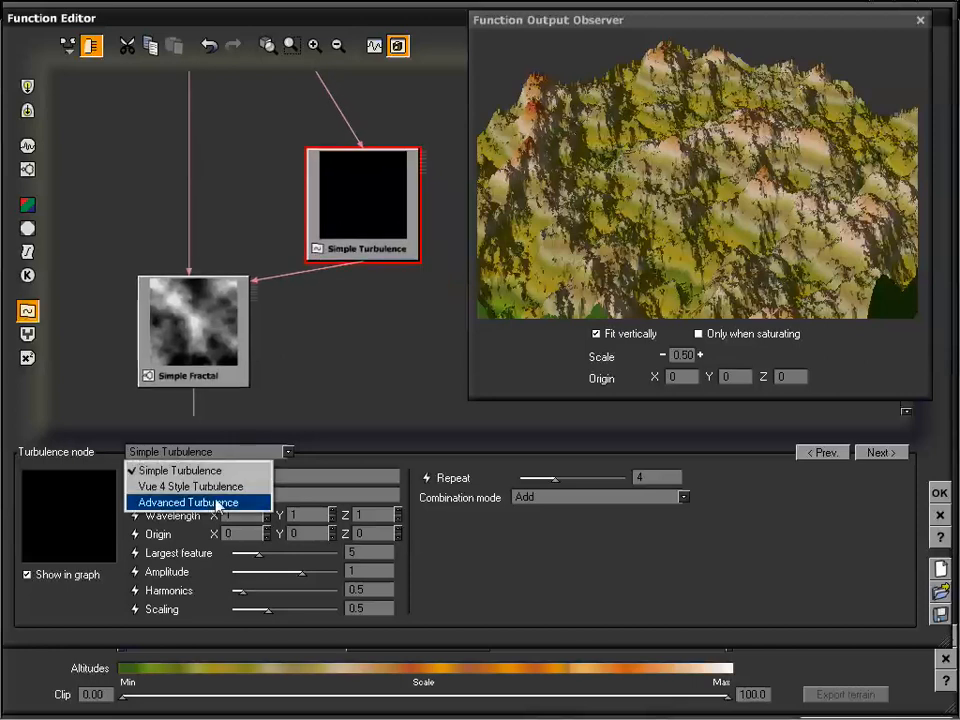
pyautogui.click(200, 501)
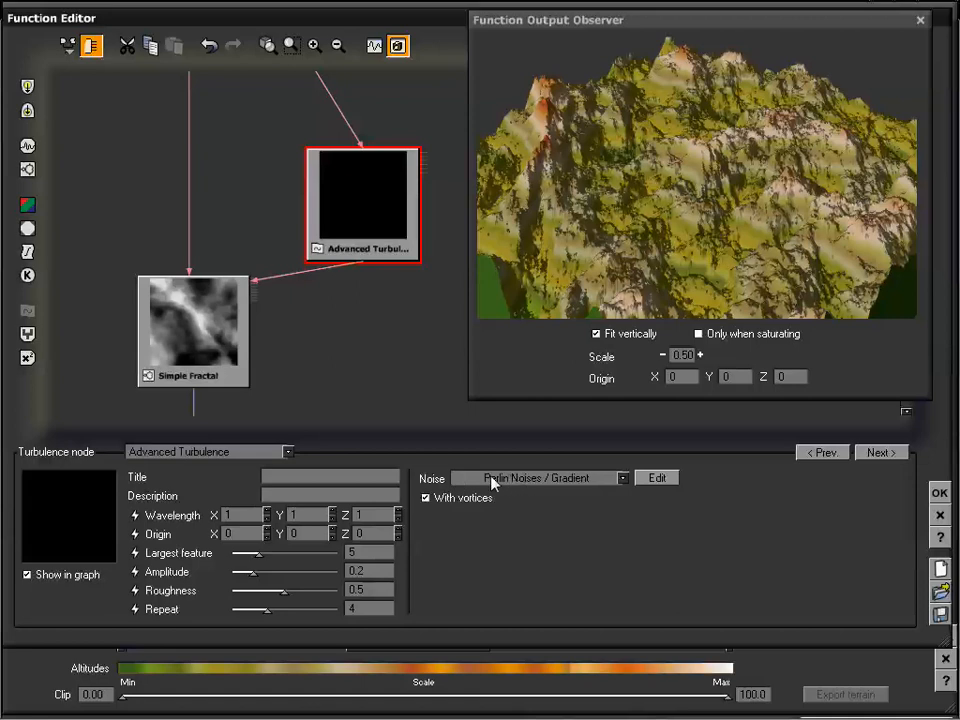
# Examine the noise types offered by the Advanced Turbulence node, the Simple Fractal's settings and the terrain preview
pyautogui.click(531, 478)
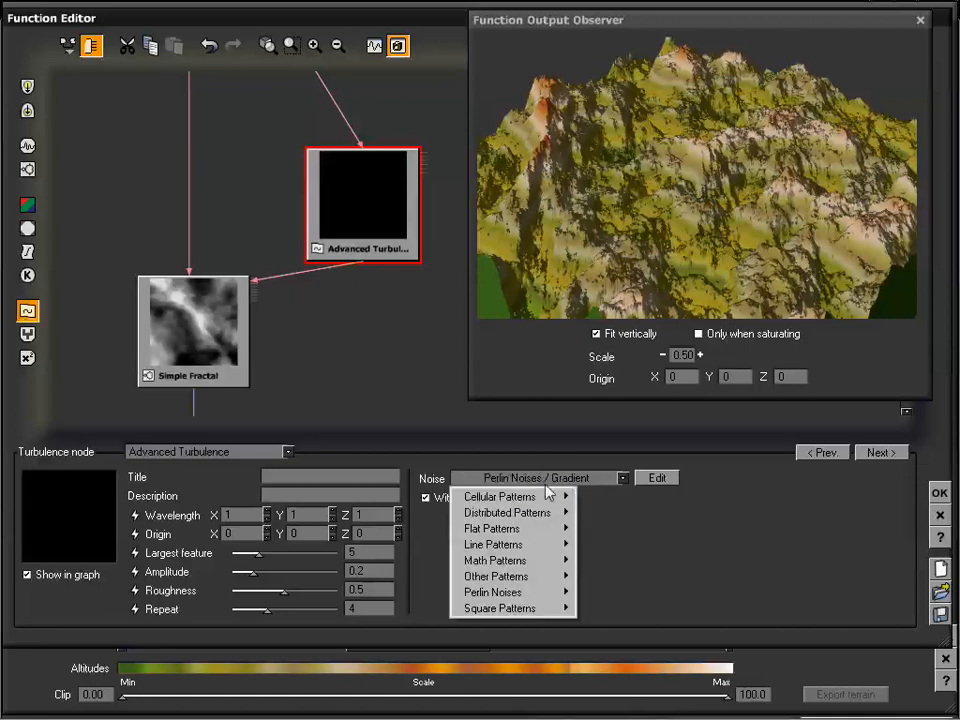
pyautogui.moveTo(548, 514)
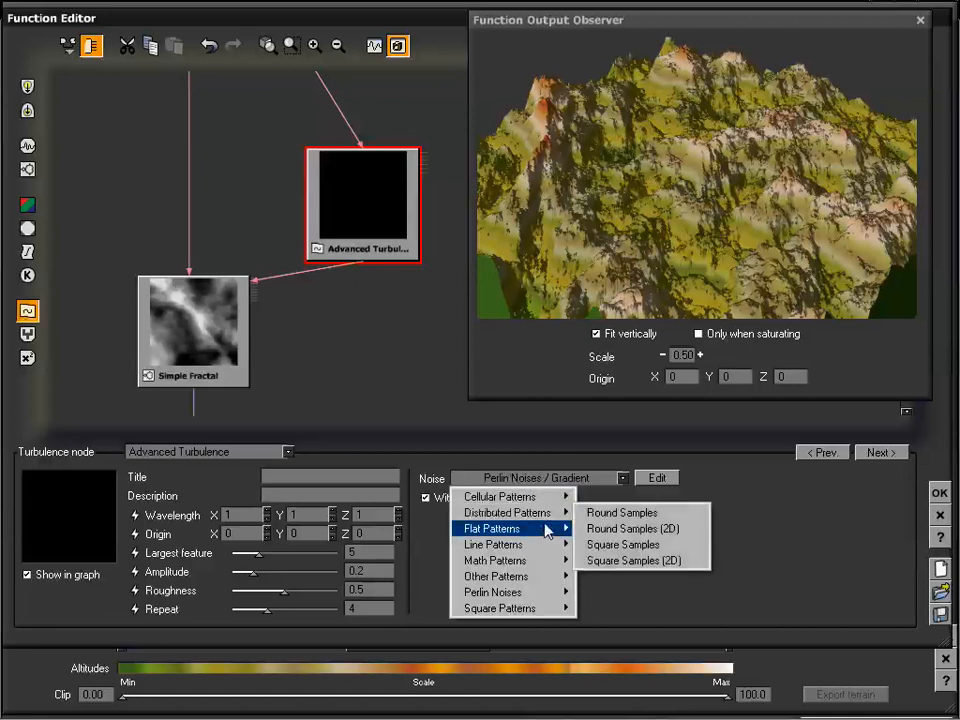
pyautogui.click(490, 460)
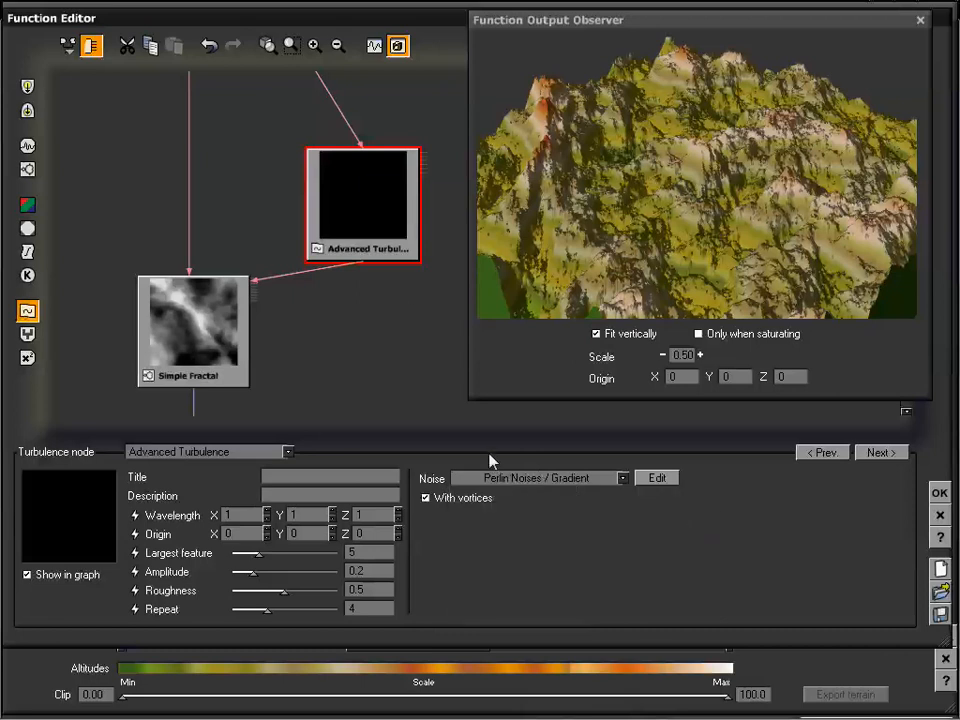
pyautogui.moveTo(392, 327); pyautogui.dragTo(403, 386)
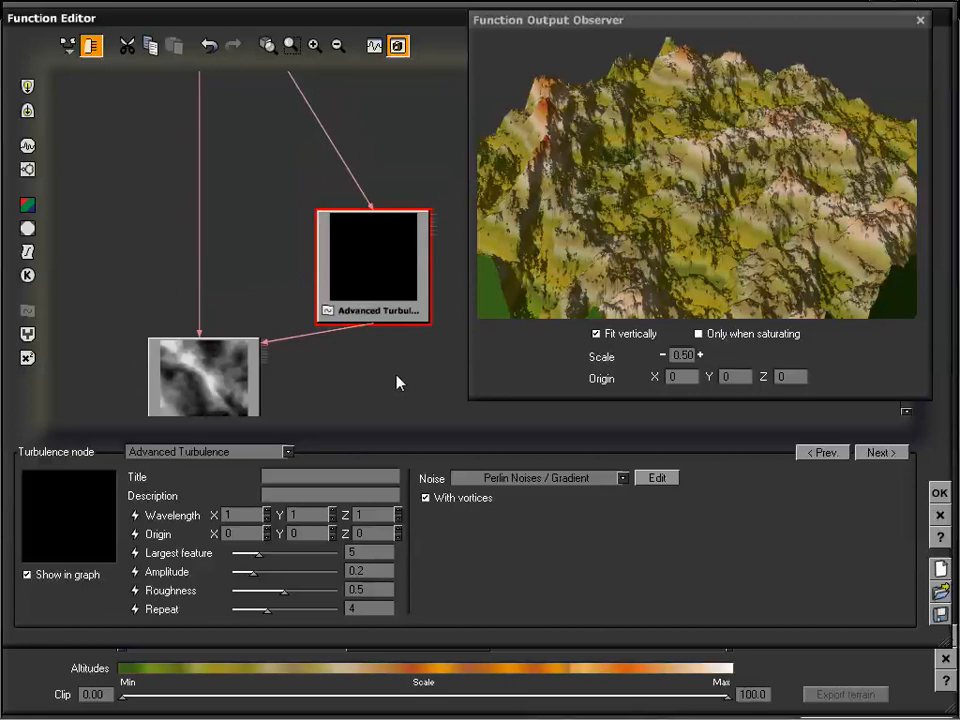
pyautogui.moveTo(399, 384); pyautogui.dragTo(396, 342)
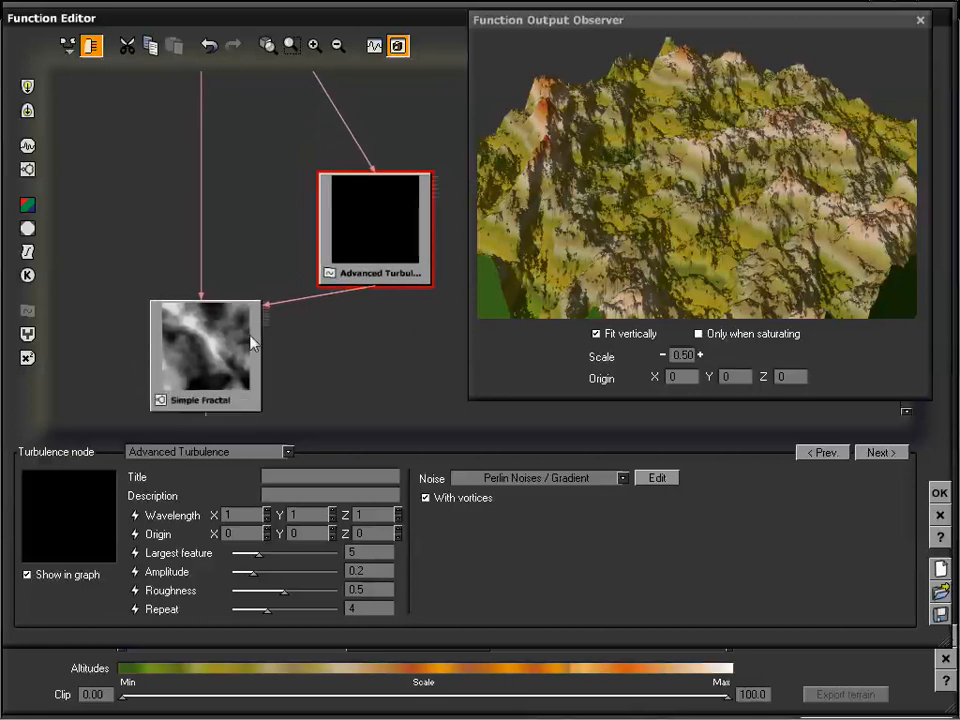
pyautogui.click(251, 342)
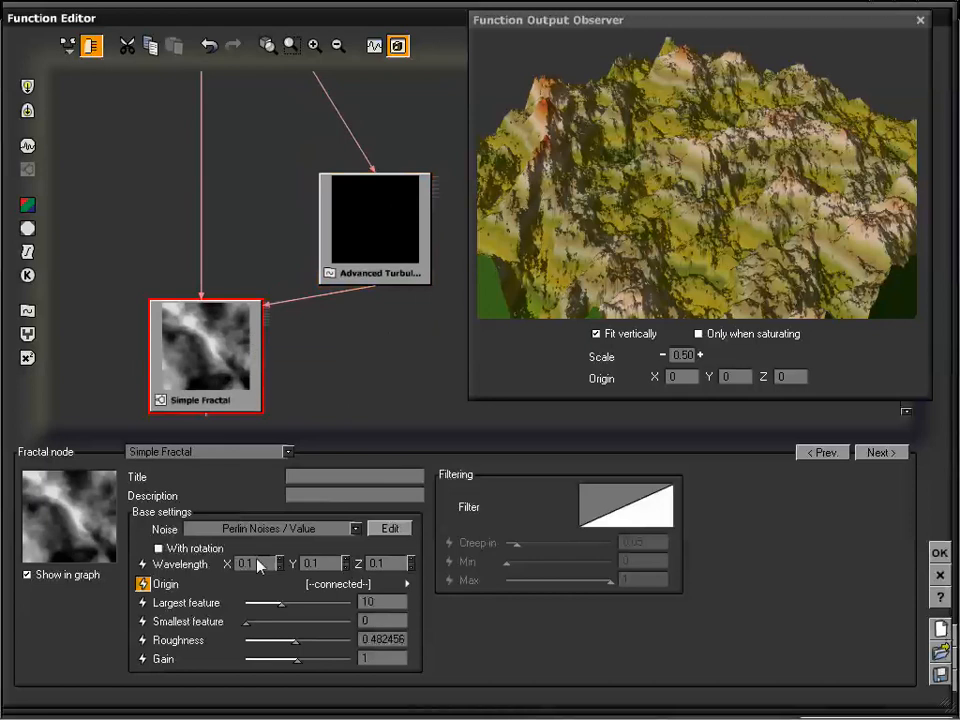
pyautogui.click(335, 200)
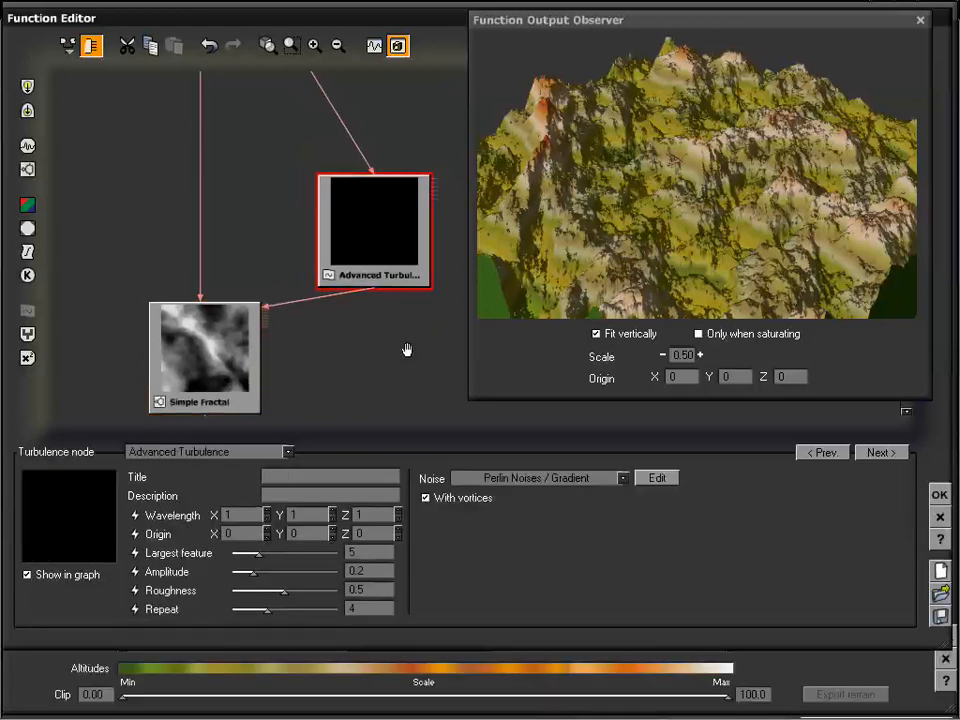
pyautogui.moveTo(407, 349); pyautogui.dragTo(390, 362)
pyautogui.moveTo(707, 227); pyautogui.dragTo(581, 285)
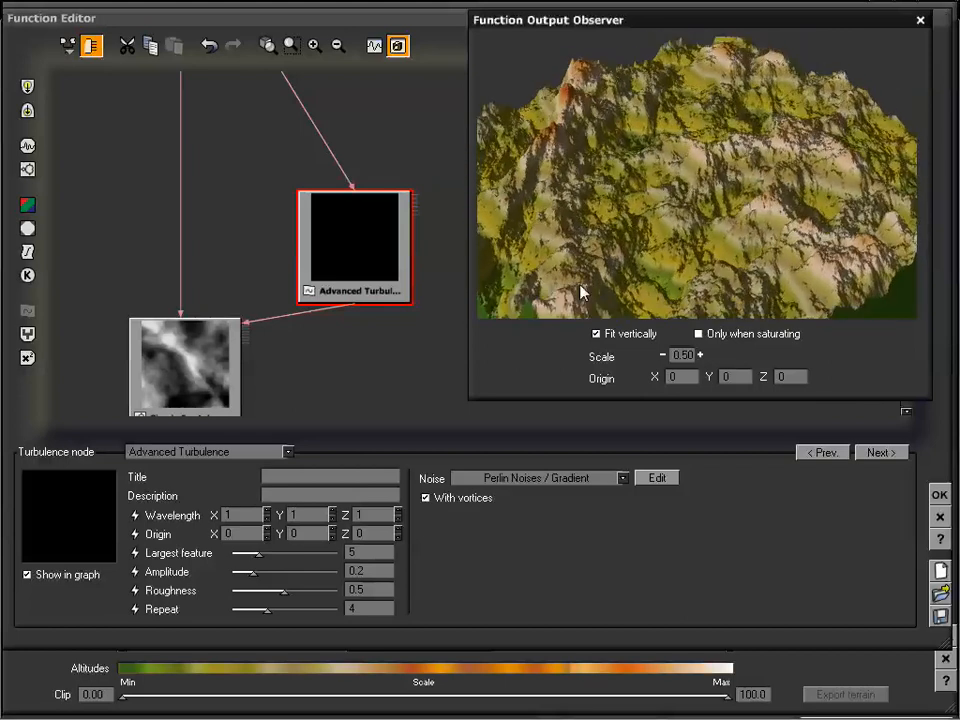
# Set the Advanced Turbulence node's noise to Cellular Patterns / Chipped and inspect the terrain preview from other angles
pyautogui.click(522, 479)
pyautogui.moveTo(510, 496)
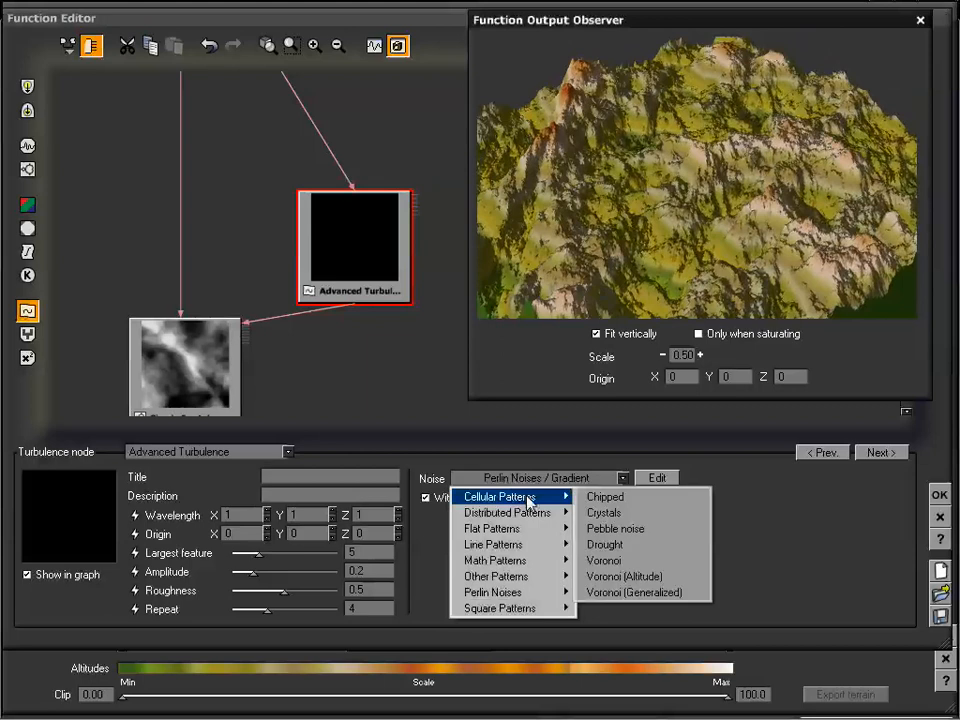
pyautogui.click(612, 497)
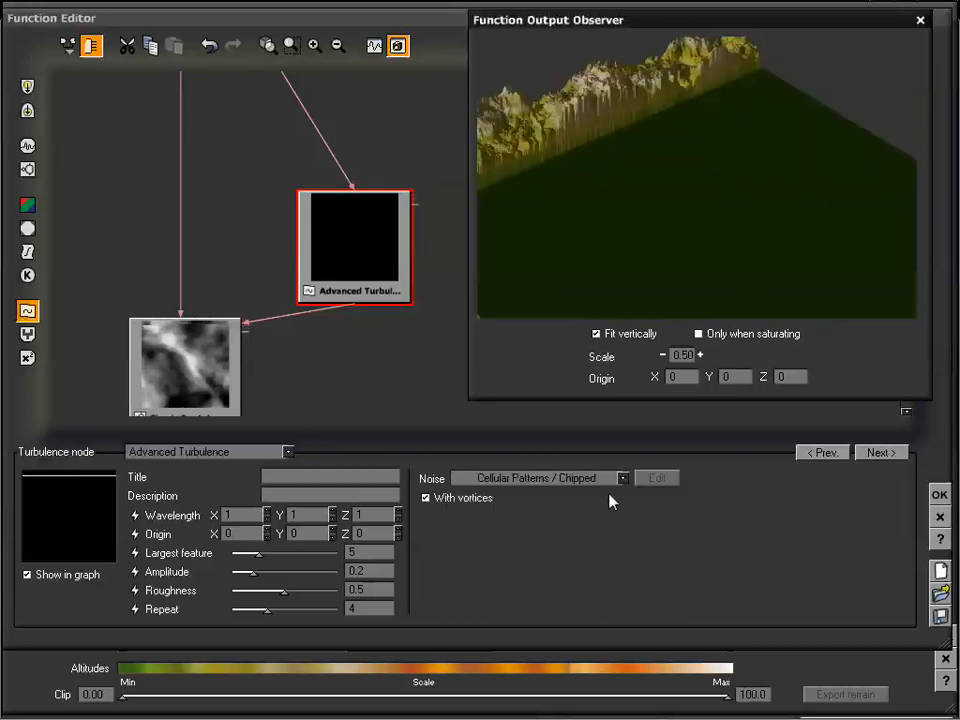
pyautogui.moveTo(668, 224); pyautogui.dragTo(746, 242)
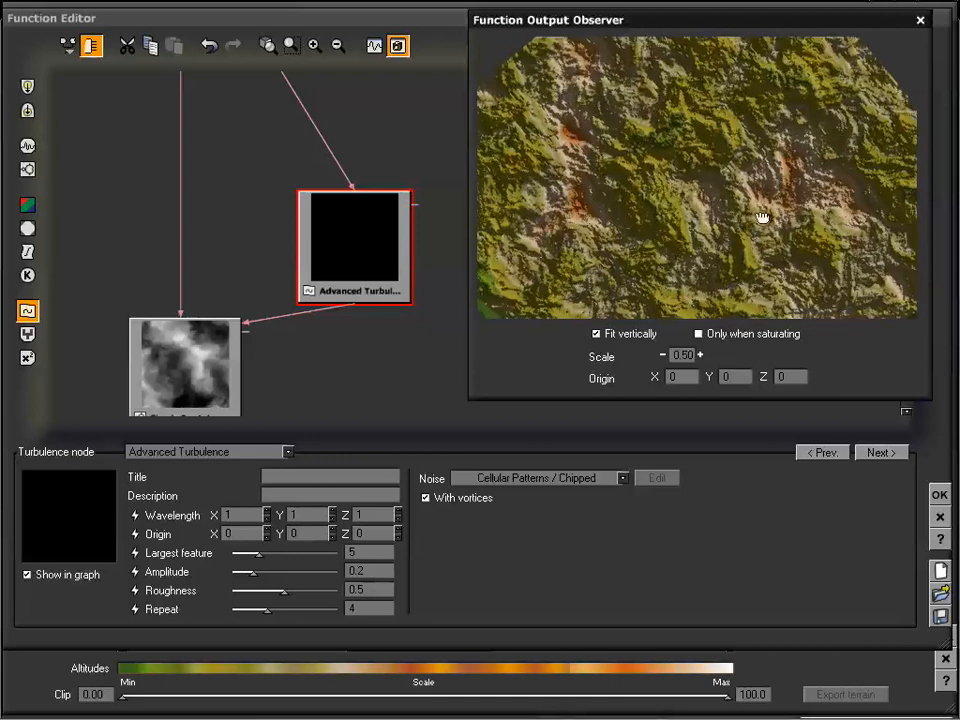
pyautogui.moveTo(761, 214); pyautogui.dragTo(738, 178)
# Compare the settings of the Advanced Turbulence and Simple Fractal nodes and examine the terrain preview's relief
pyautogui.moveTo(393, 353); pyautogui.dragTo(410, 318)
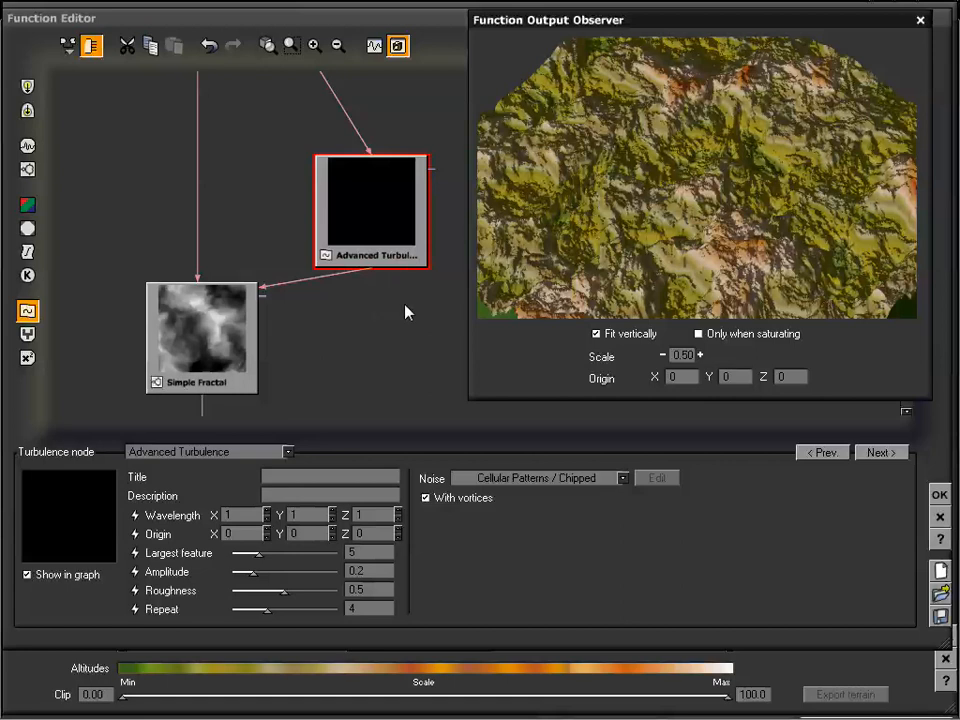
pyautogui.moveTo(406, 310); pyautogui.dragTo(372, 310)
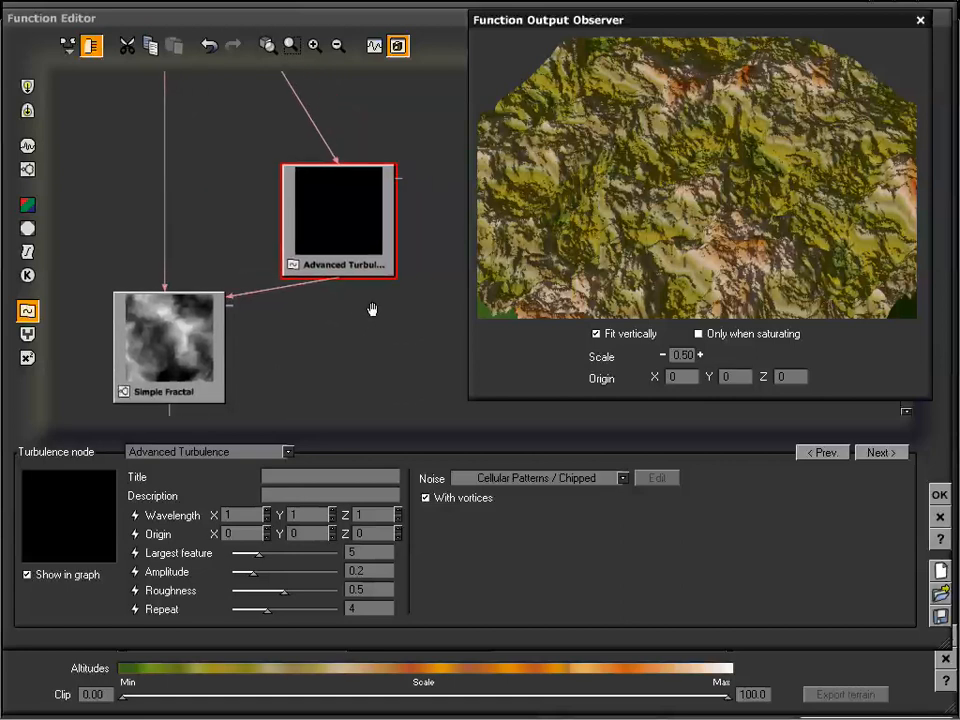
pyautogui.click(352, 217)
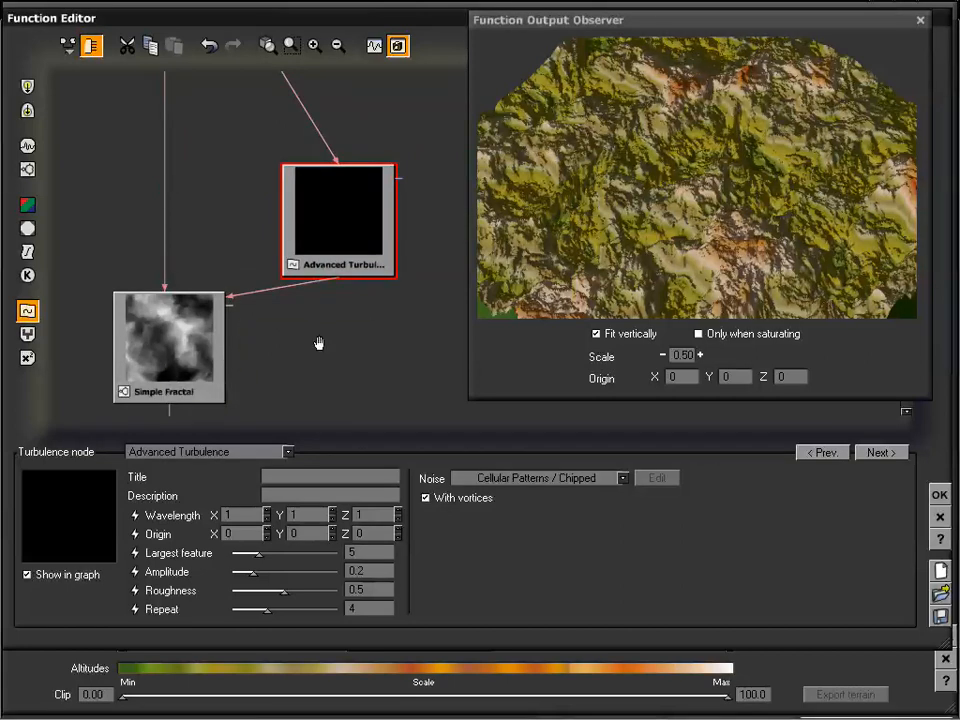
pyautogui.moveTo(317, 343); pyautogui.dragTo(360, 315)
pyautogui.click(214, 311)
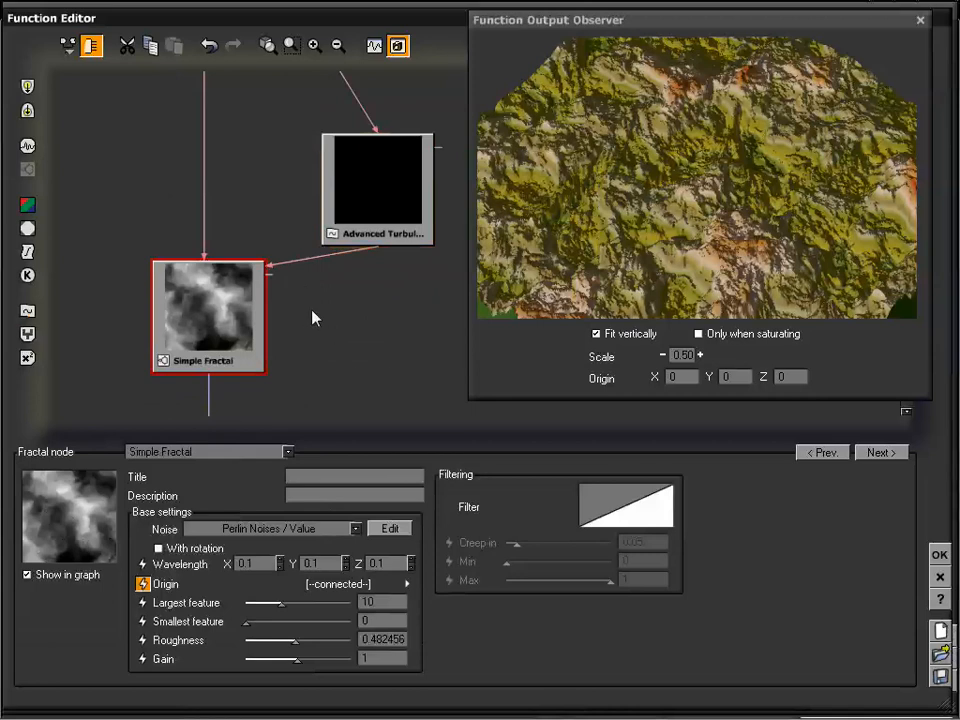
pyautogui.click(366, 211)
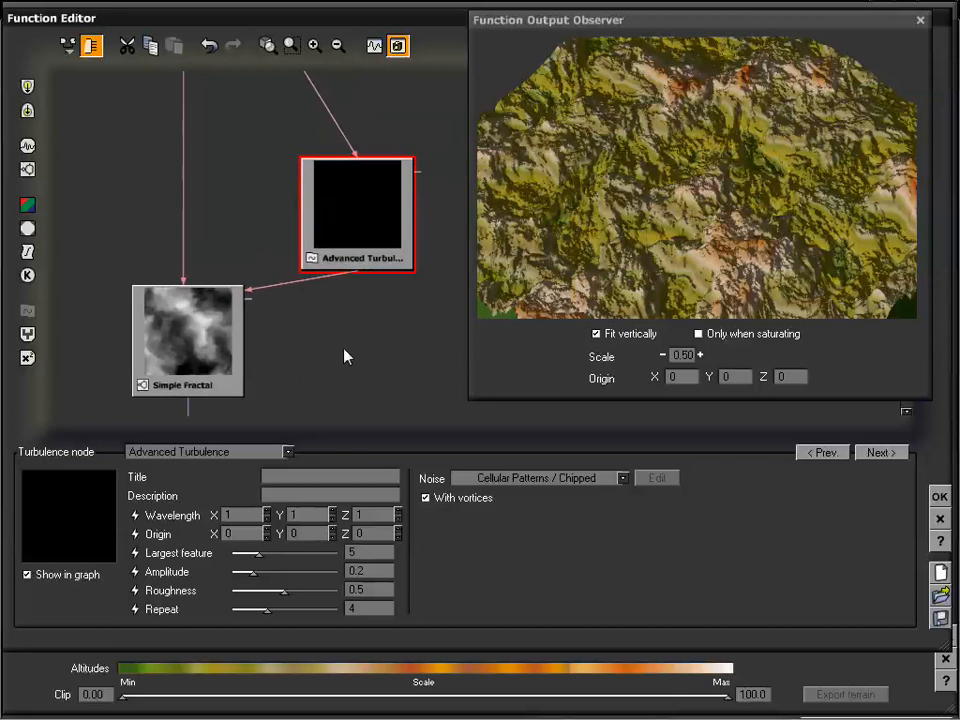
pyautogui.click(238, 340)
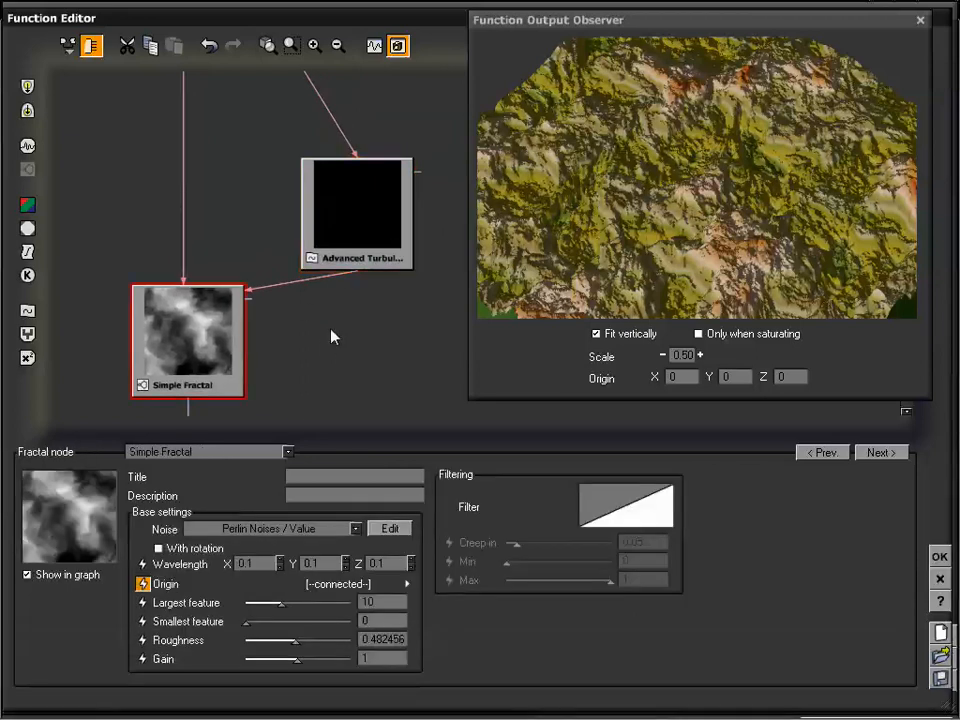
pyautogui.click(336, 240)
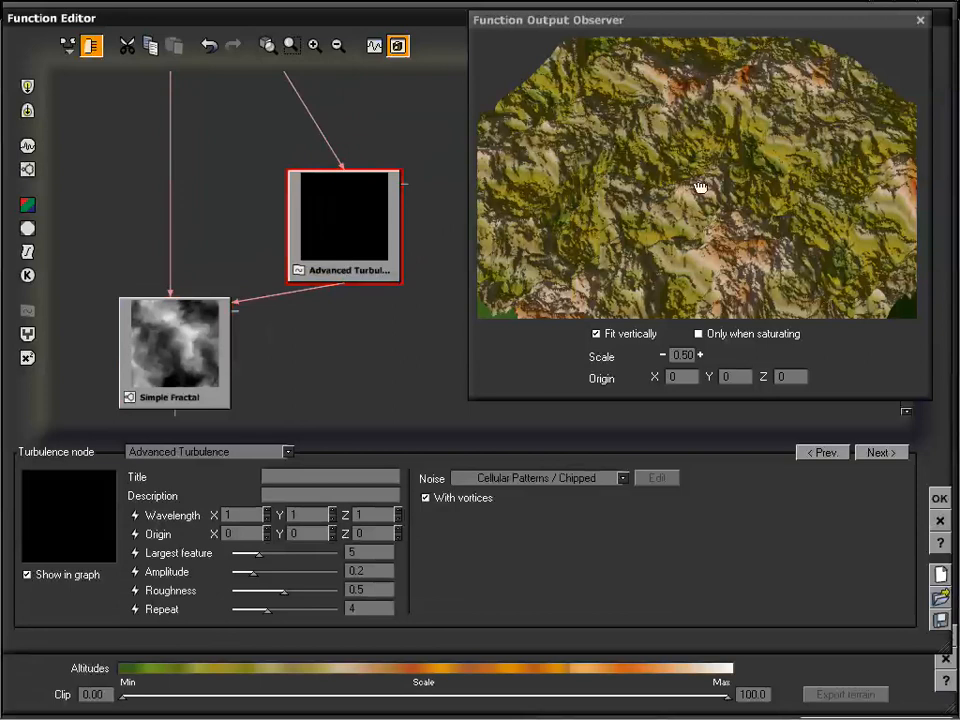
pyautogui.moveTo(698, 189)
pyautogui.mouseDown()
pyautogui.moveTo(686, 182)
pyautogui.moveTo(703, 137)
pyautogui.moveTo(707, 171)
pyautogui.moveTo(705, 137)
pyautogui.moveTo(701, 199)
pyautogui.moveTo(700, 189)
pyautogui.mouseUp()
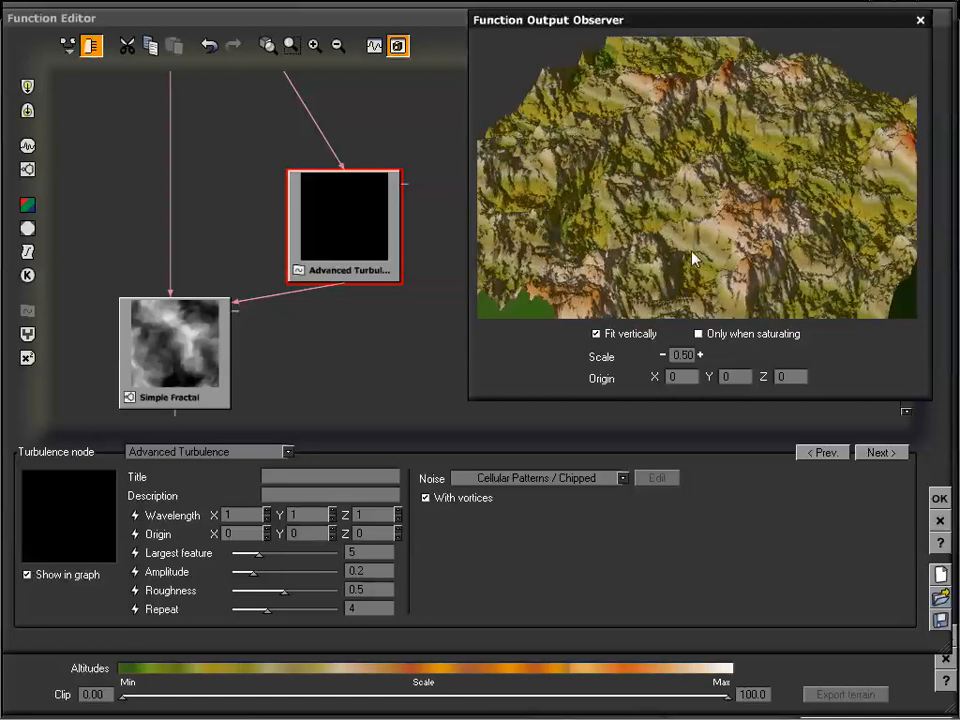
pyautogui.moveTo(693, 257); pyautogui.dragTo(675, 240)
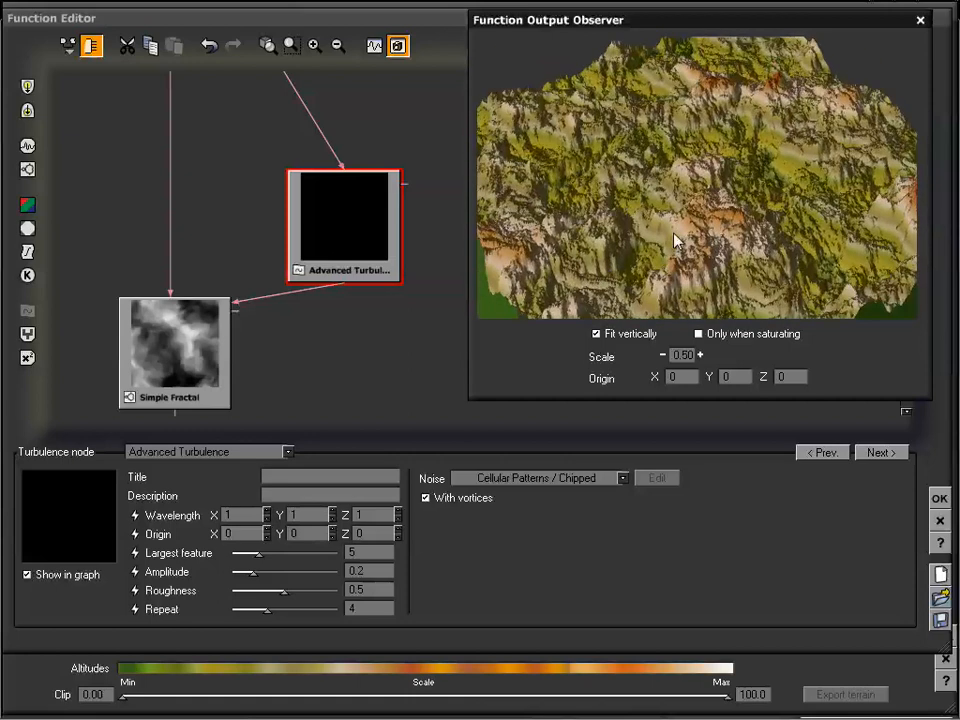
# Disconnect the Advanced Turbulence node from the Simple Fractal, then reconnect it to Origin to compare the terrain
pyautogui.click(288, 297)
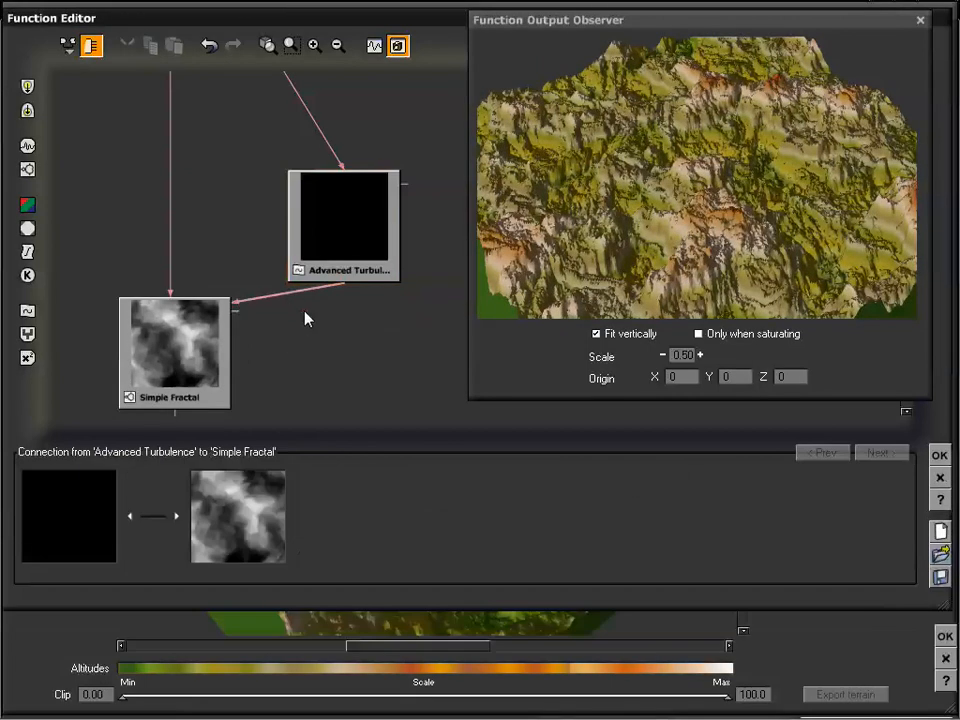
pyautogui.press('Delete')
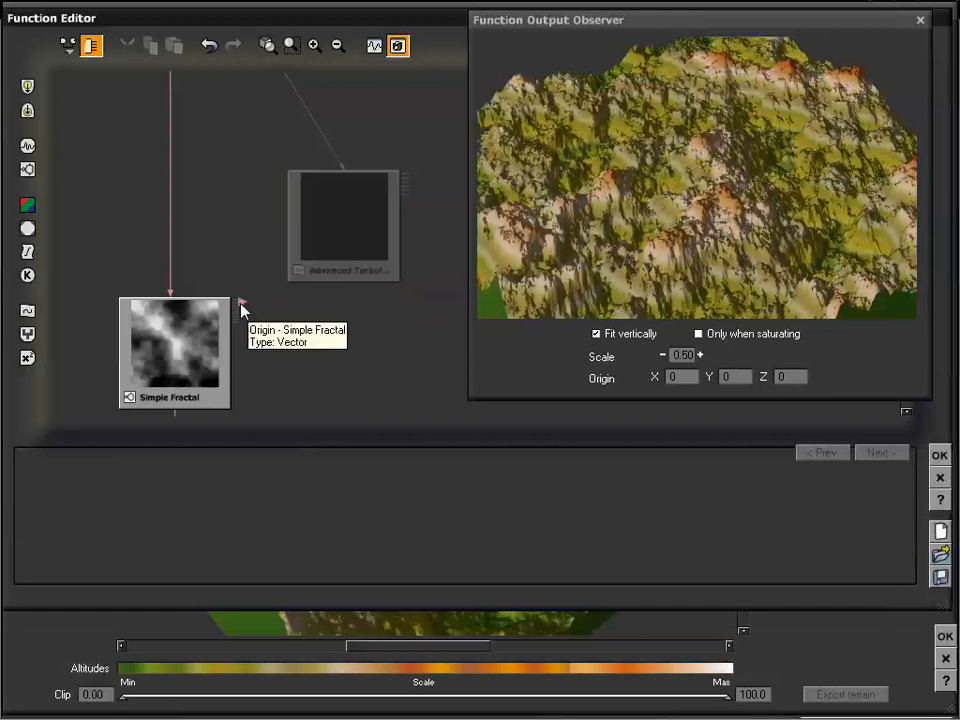
pyautogui.moveTo(241, 309); pyautogui.dragTo(347, 280)
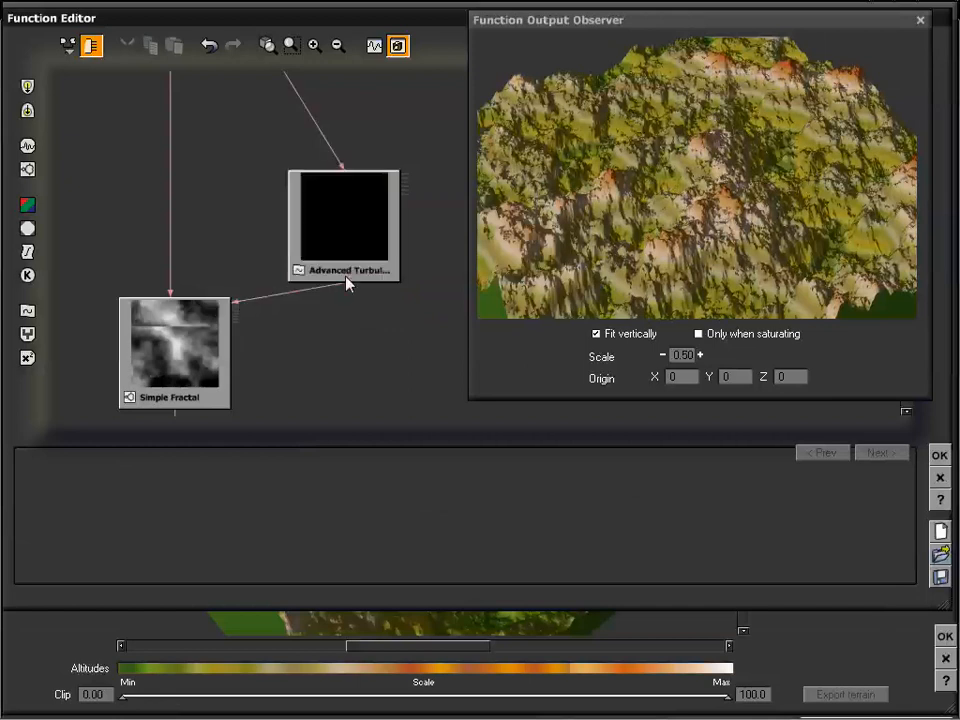
pyautogui.moveTo(762, 194)
pyautogui.mouseDown()
pyautogui.moveTo(786, 214)
pyautogui.moveTo(760, 185)
pyautogui.moveTo(765, 198)
pyautogui.mouseUp()
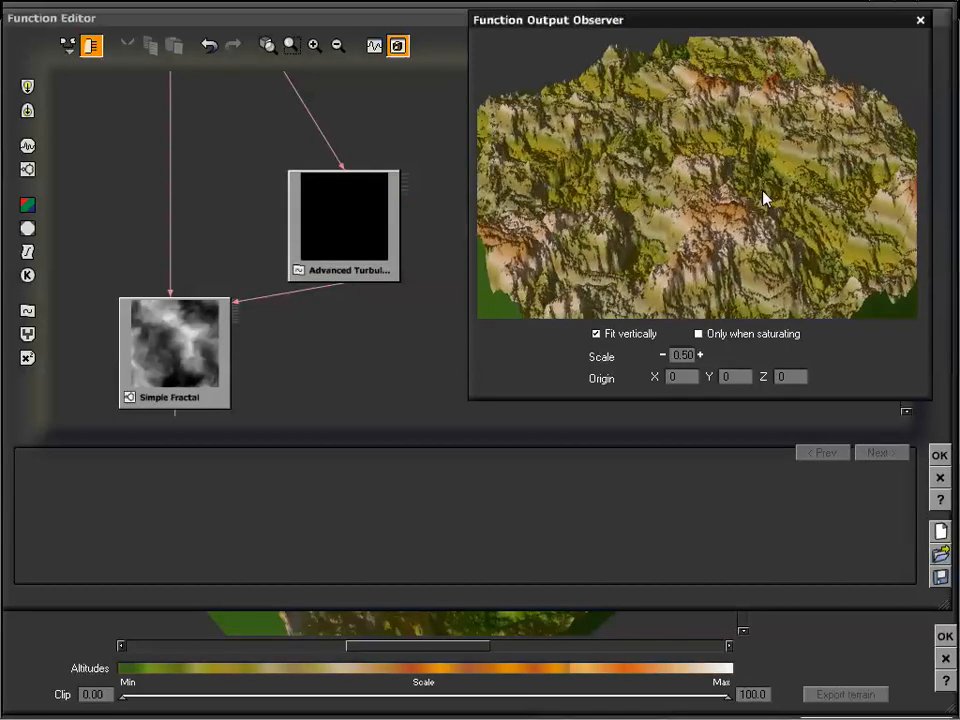
# Turn off vortices for the Advanced Turbulence node
pyautogui.click(366, 216)
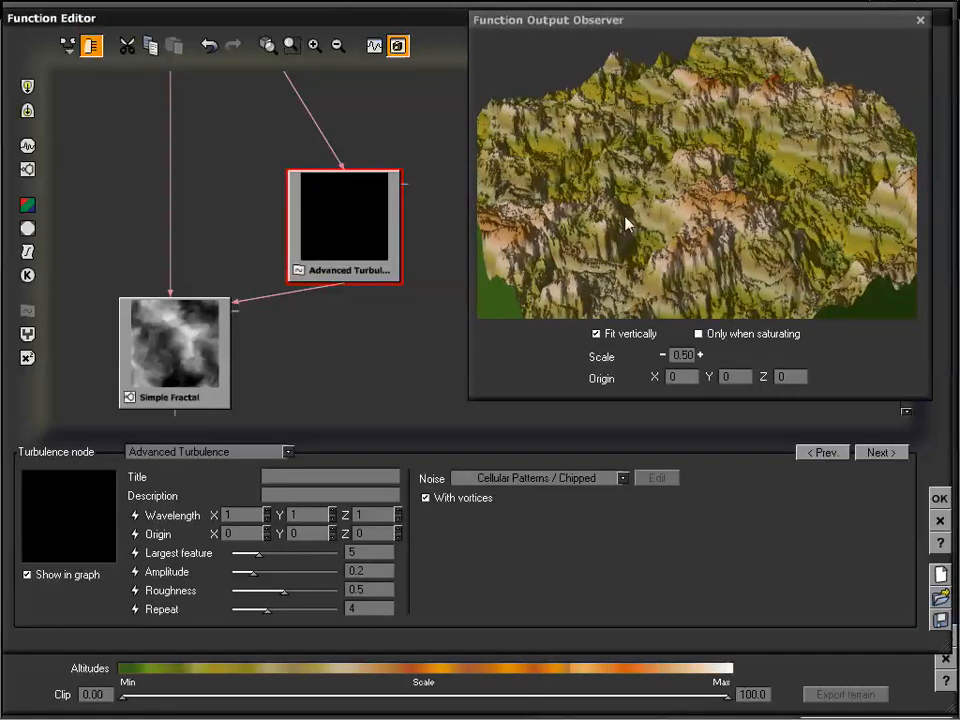
pyautogui.moveTo(627, 222); pyautogui.dragTo(716, 223)
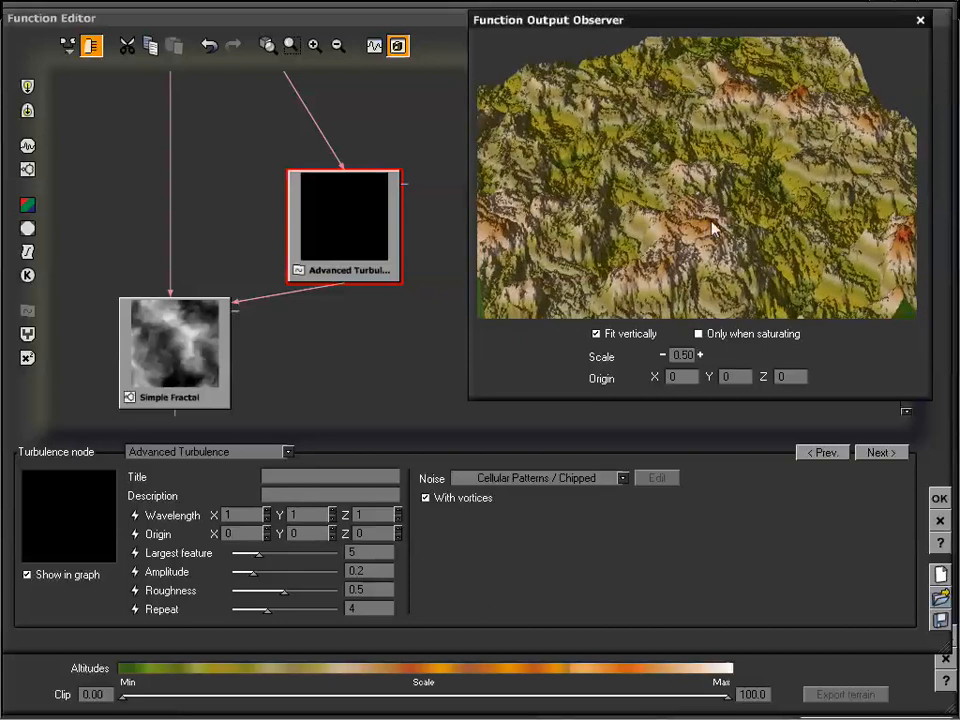
pyautogui.click(428, 506)
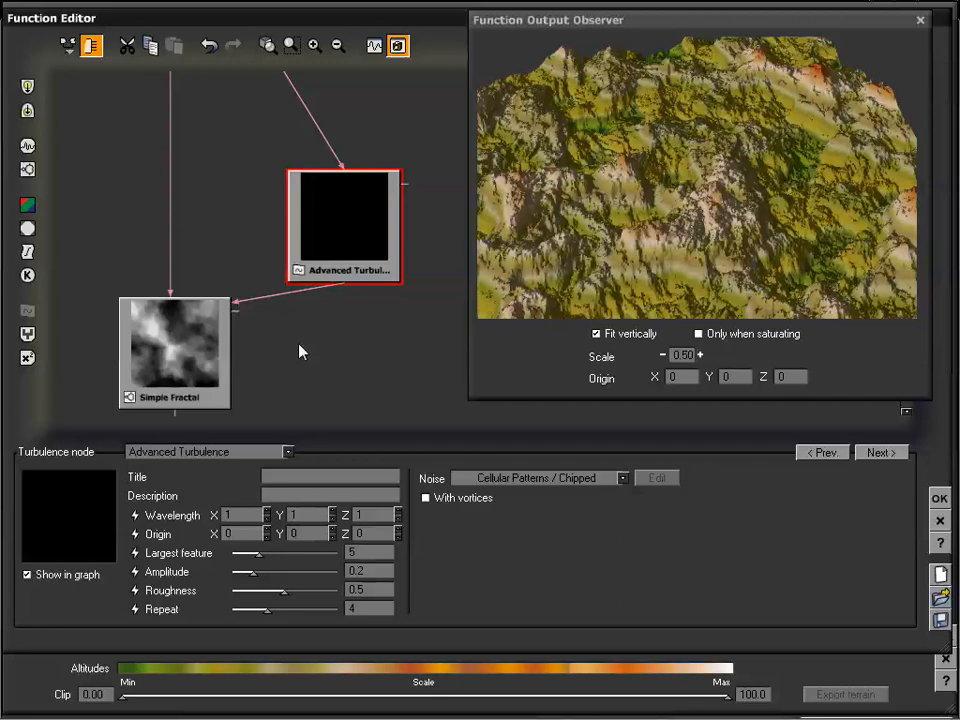
# Turn on vortices for the Advanced Turbulence node connected to the Simple Fractal's Origin
pyautogui.moveTo(300, 349); pyautogui.dragTo(314, 322)
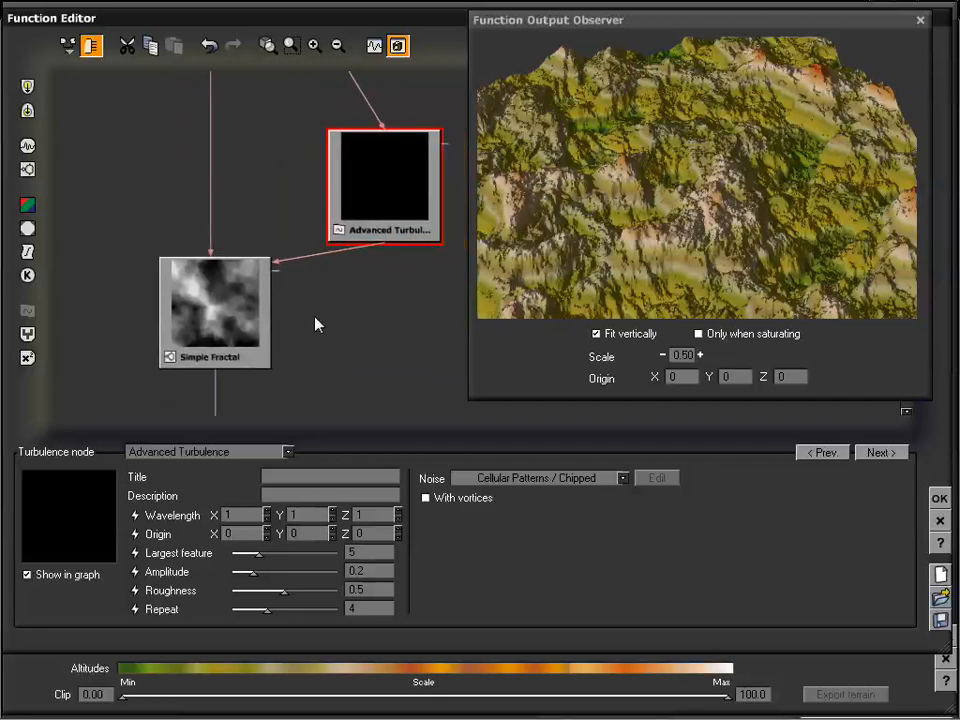
pyautogui.click(231, 323)
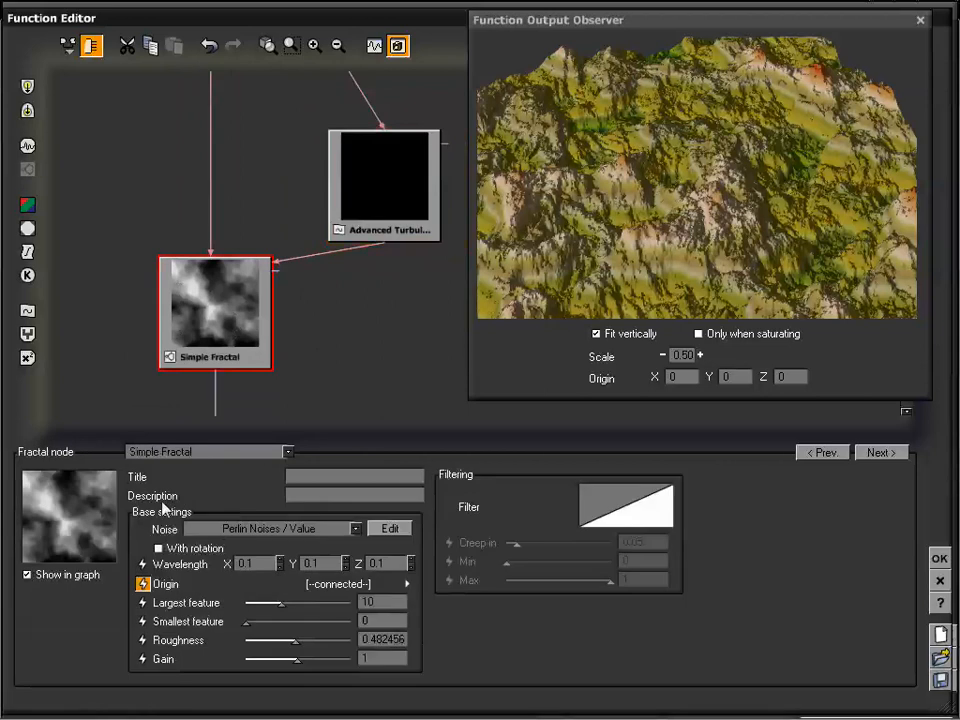
pyautogui.click(408, 195)
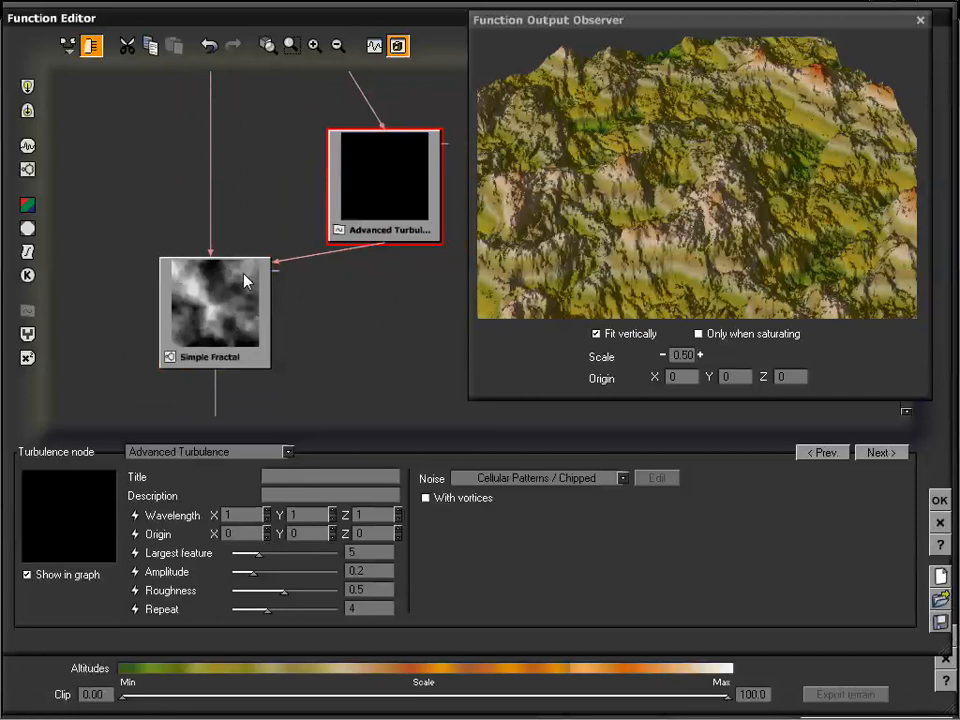
pyautogui.click(426, 498)
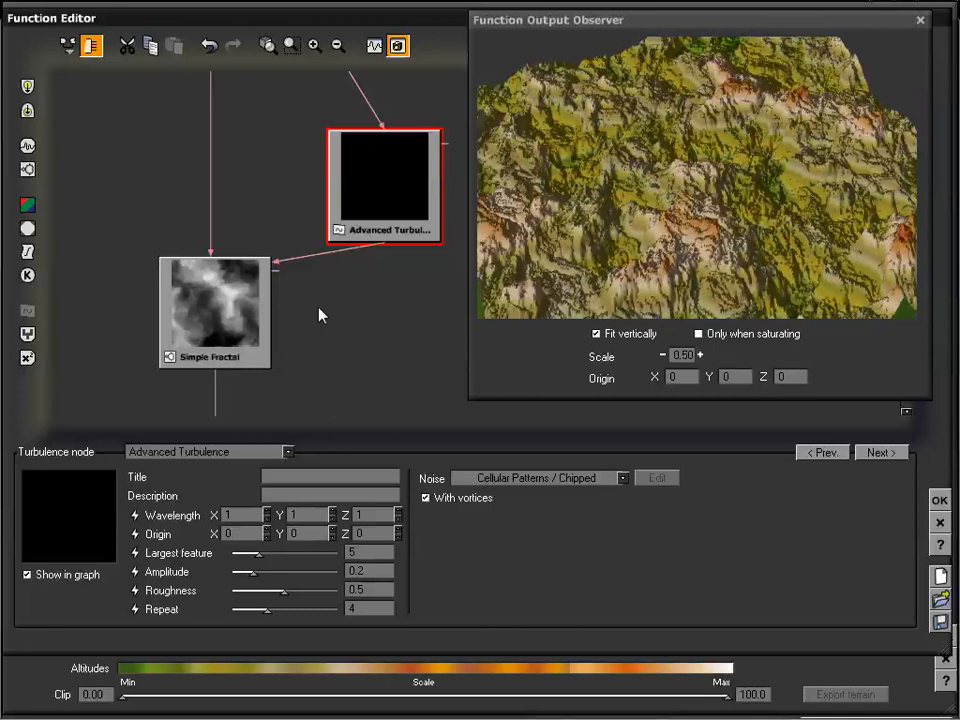
pyautogui.moveTo(668, 229); pyautogui.dragTo(635, 203)
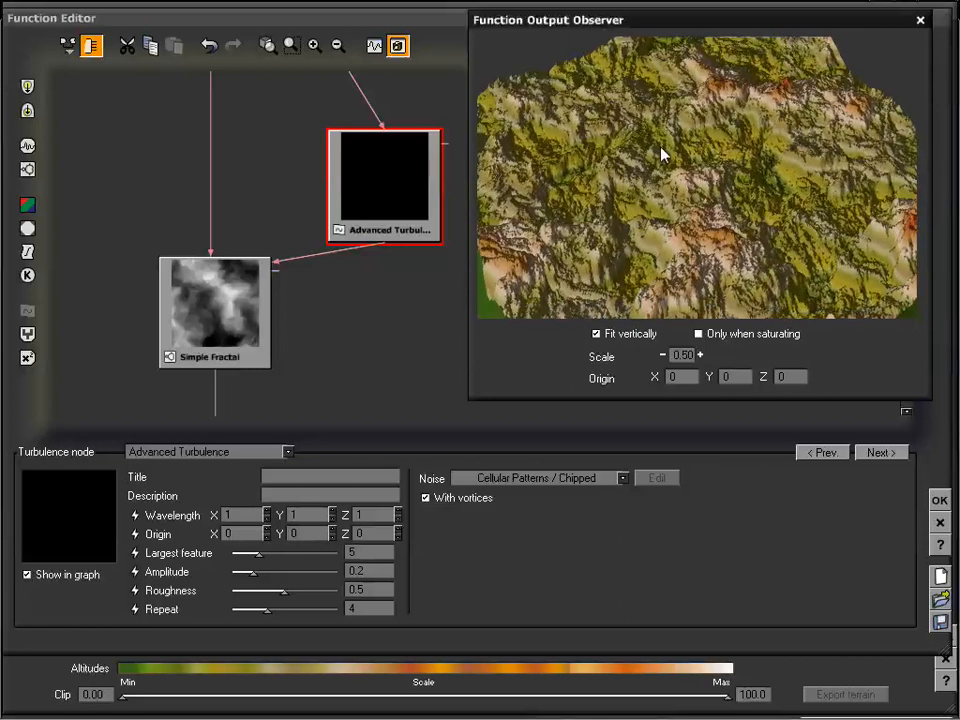
# Switch the Advanced Turbulence node's vortices off and back on to compare the terrain shapes
pyautogui.click(427, 499)
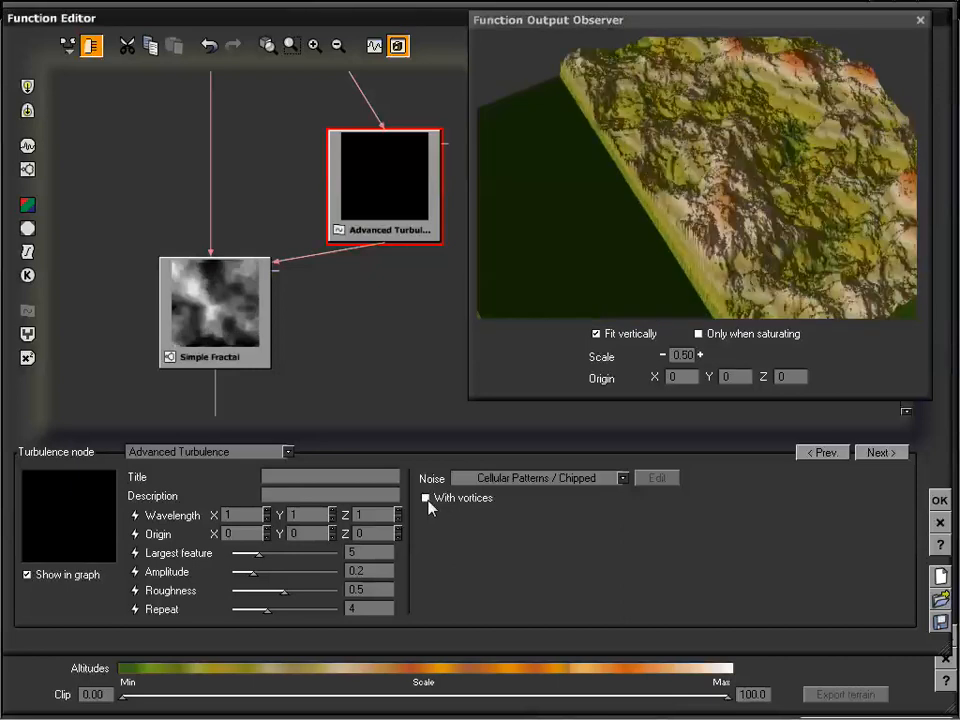
pyautogui.moveTo(740, 153); pyautogui.dragTo(729, 193)
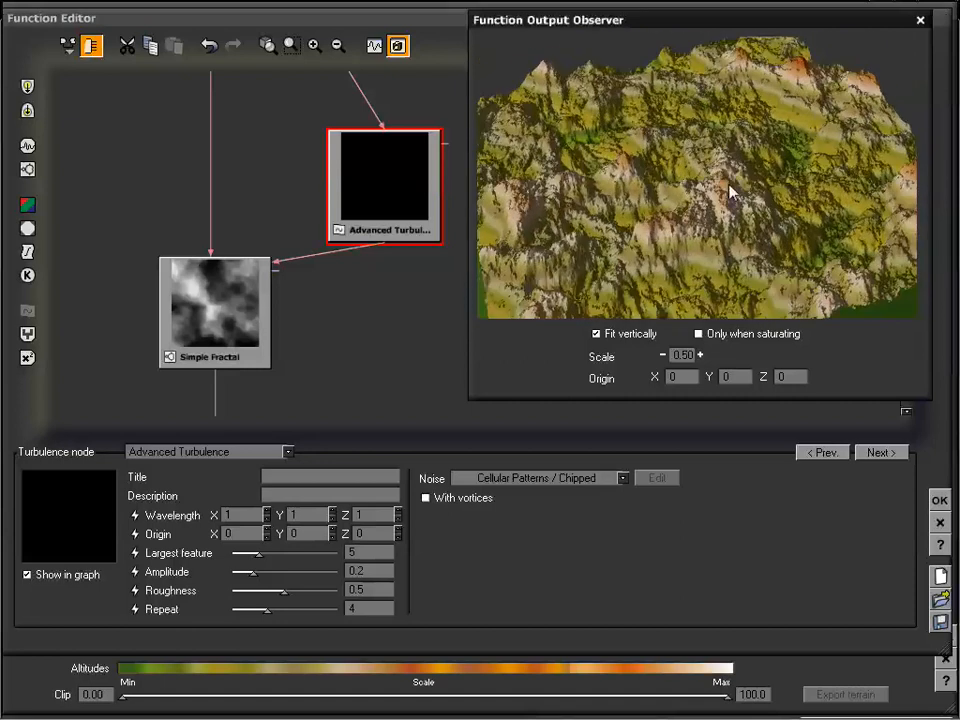
pyautogui.click(426, 498)
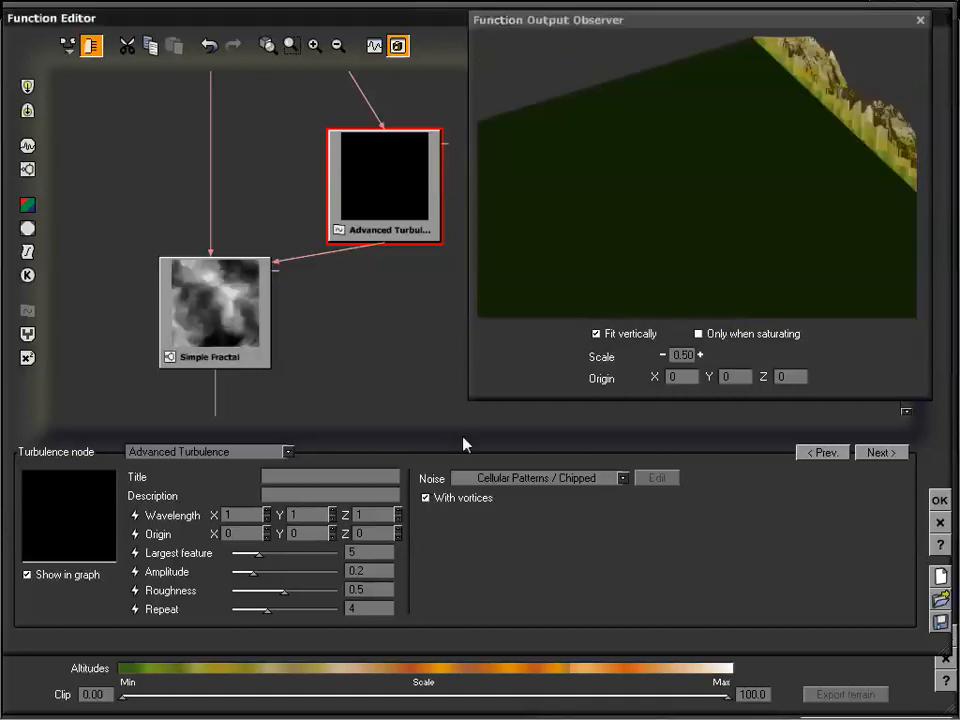
# Examine the terrain preview's relief from several angles and the Simple Fractal's pattern up close with vortices on
pyautogui.moveTo(624, 229); pyautogui.dragTo(763, 188)
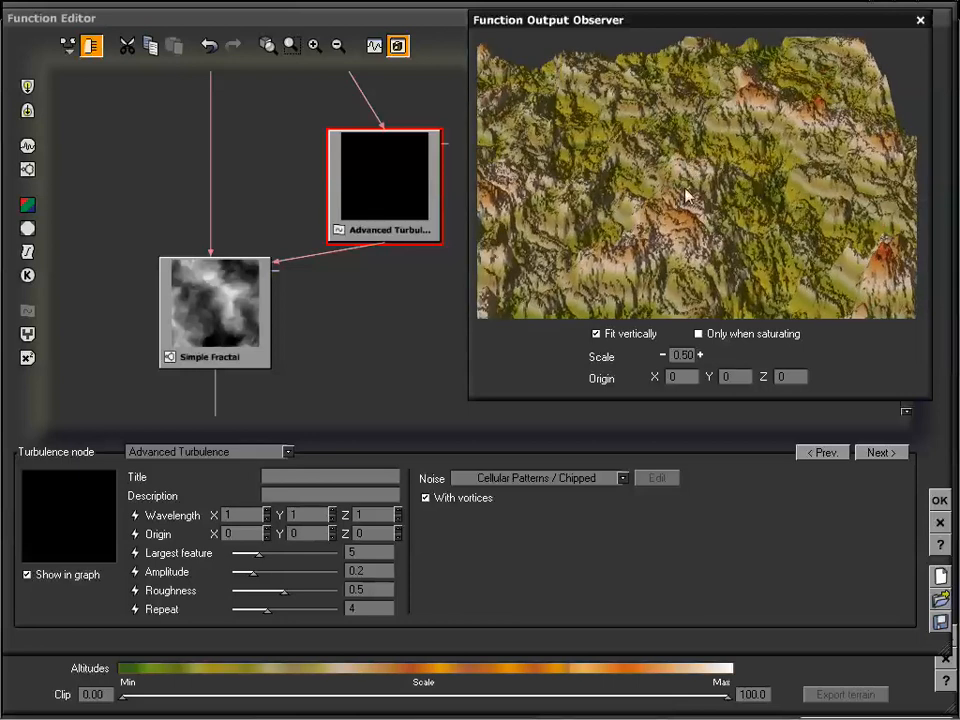
pyautogui.moveTo(693, 190); pyautogui.dragTo(729, 176)
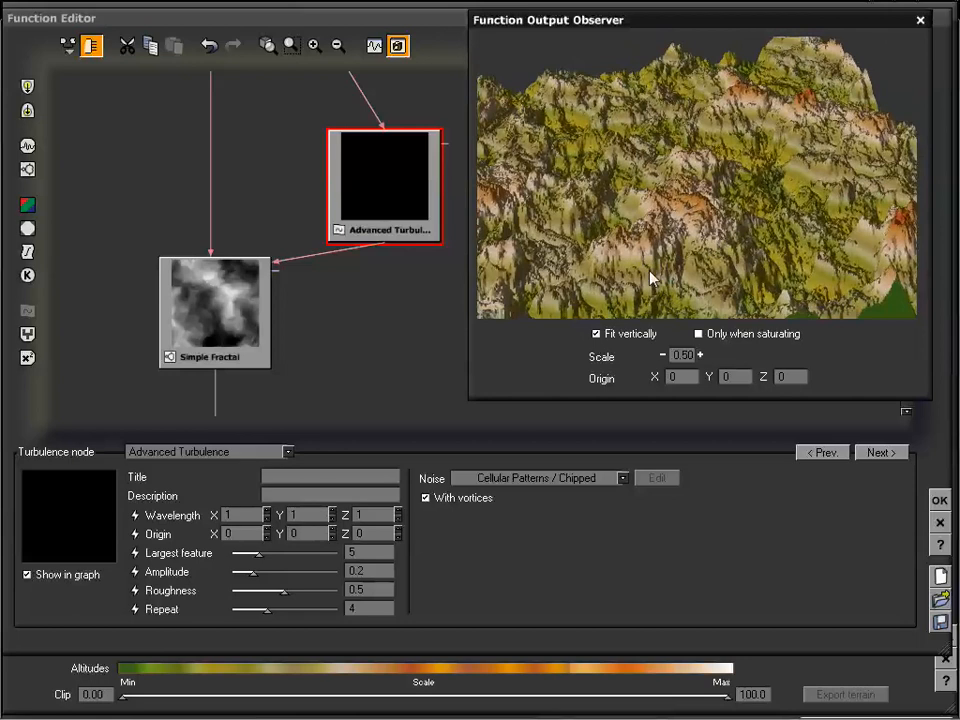
pyautogui.moveTo(653, 283); pyautogui.dragTo(714, 174)
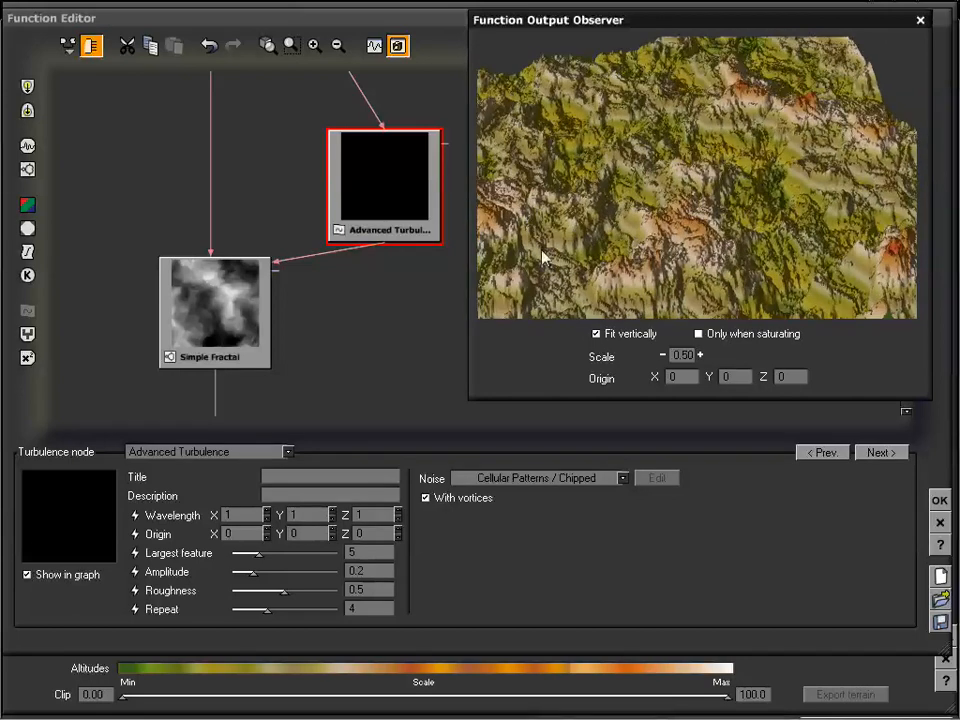
pyautogui.moveTo(724, 176); pyautogui.dragTo(707, 186)
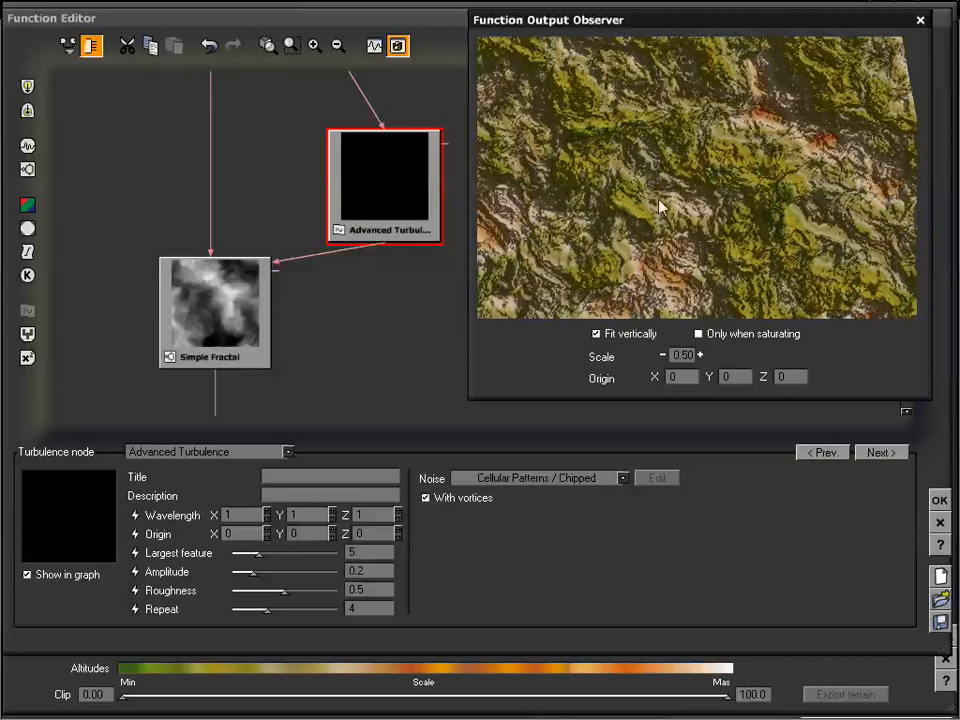
pyautogui.moveTo(670, 253); pyautogui.dragTo(703, 189)
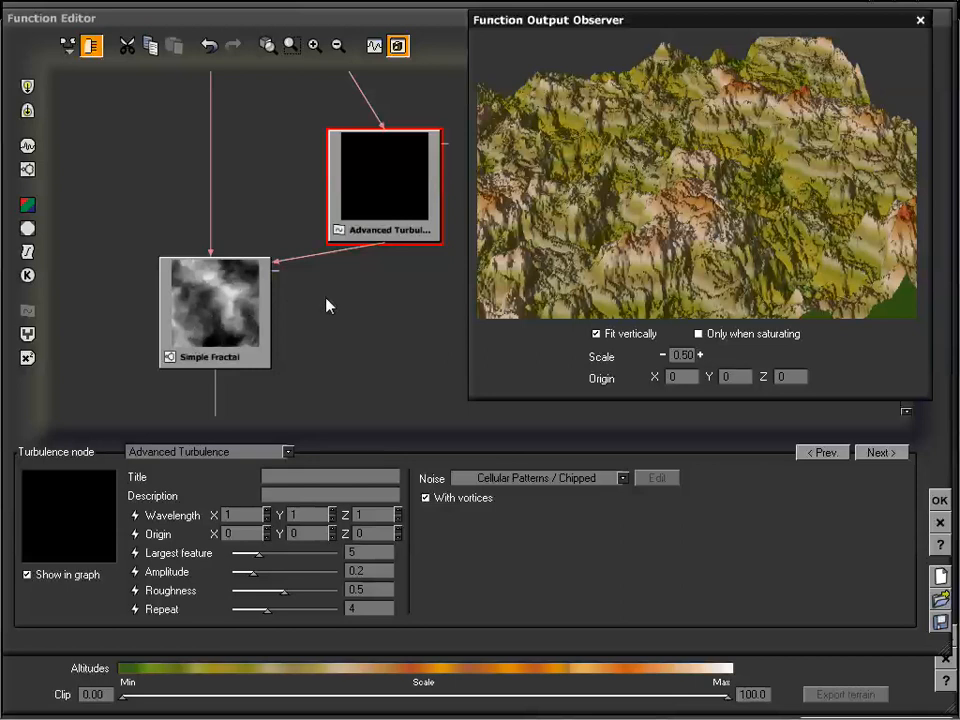
pyautogui.moveTo(328, 304); pyautogui.dragTo(367, 267)
pyautogui.click(314, 45)
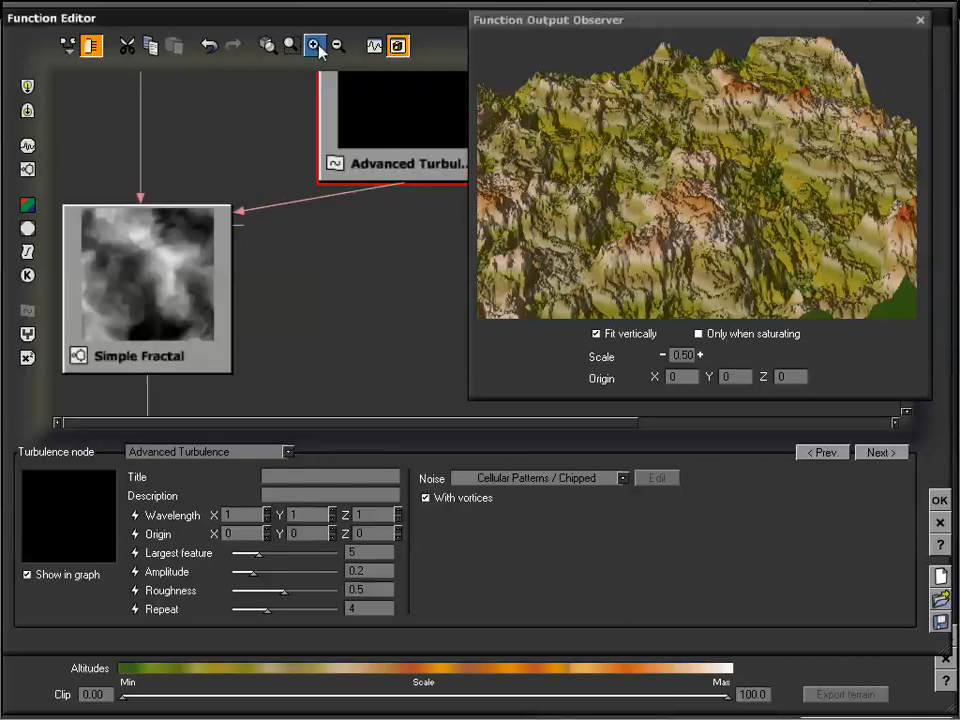
pyautogui.moveTo(282, 328); pyautogui.dragTo(386, 256)
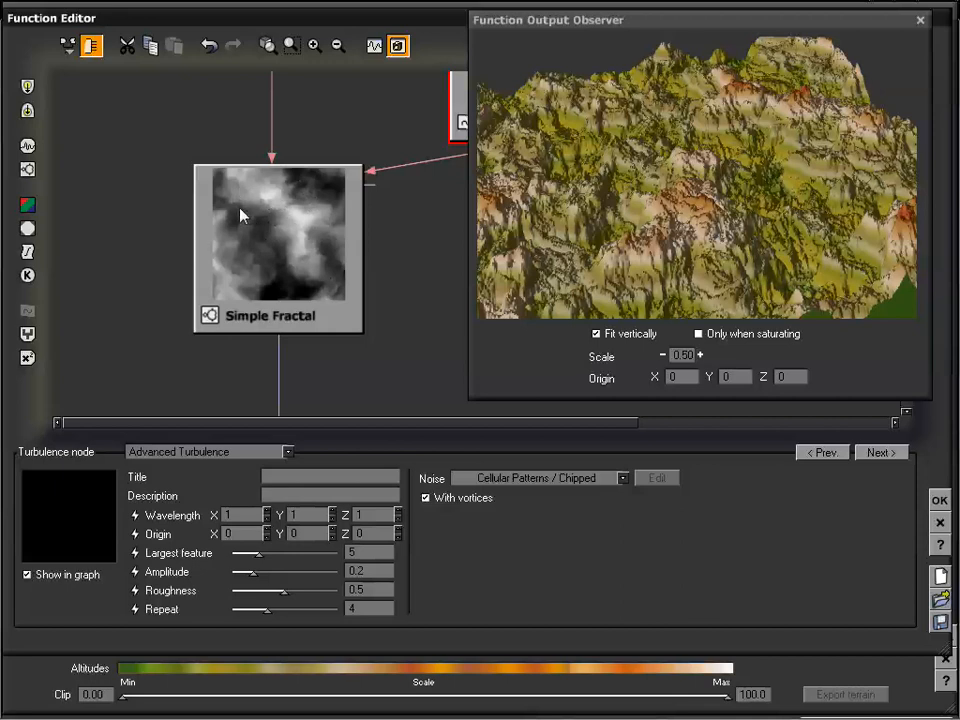
# Toggle the Advanced Turbulence node's vortices off and on again, comparing the Simple Fractal's pattern and the terrain
pyautogui.click(427, 499)
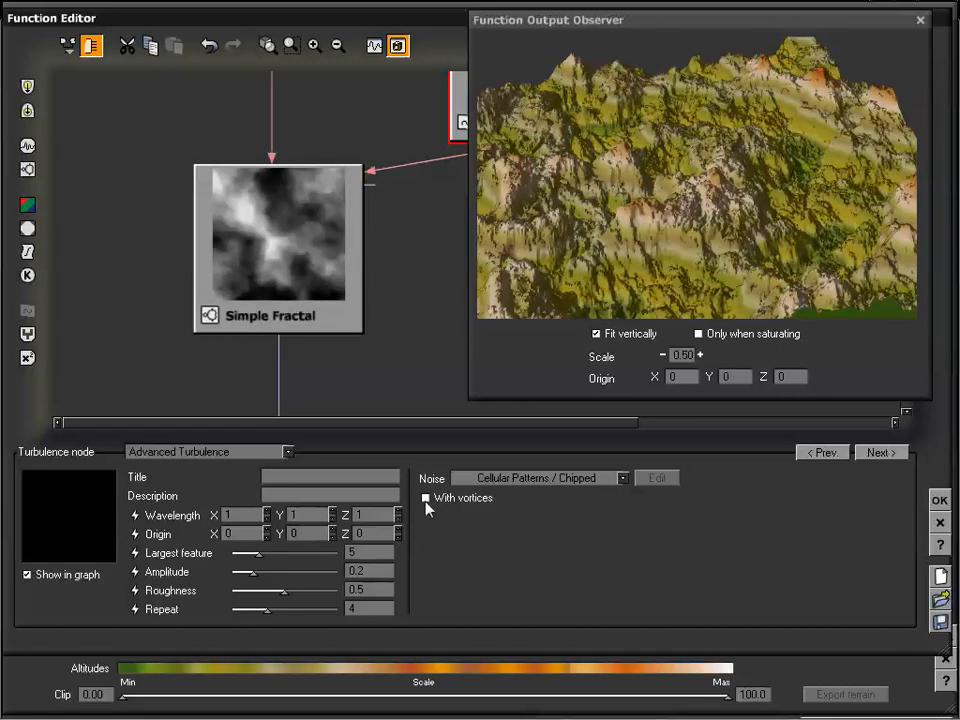
pyautogui.click(426, 499)
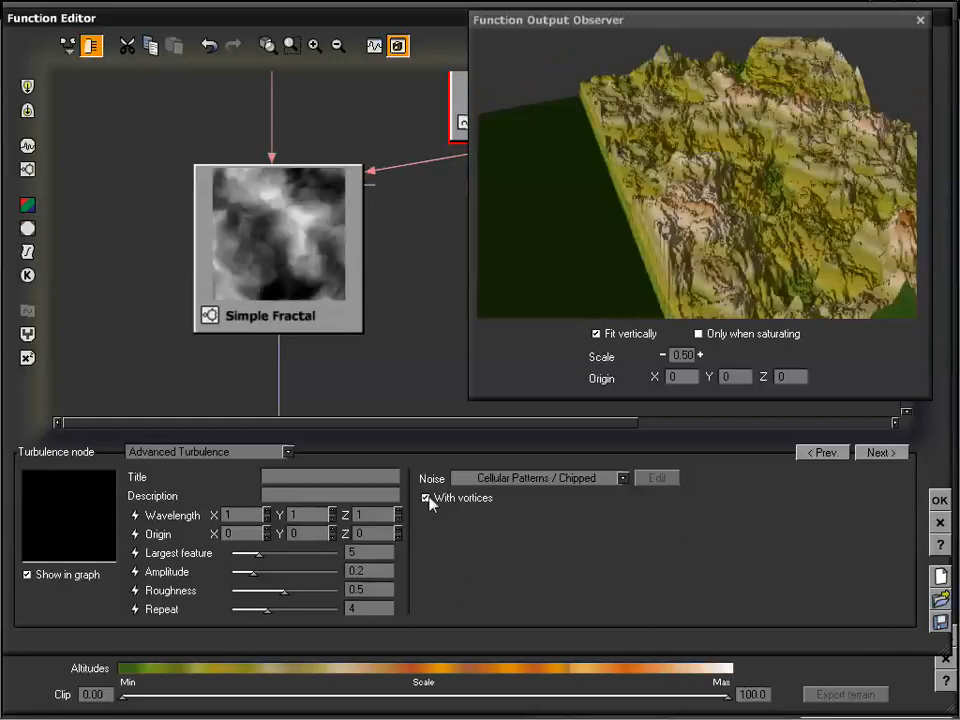
pyautogui.moveTo(672, 182); pyautogui.dragTo(705, 185)
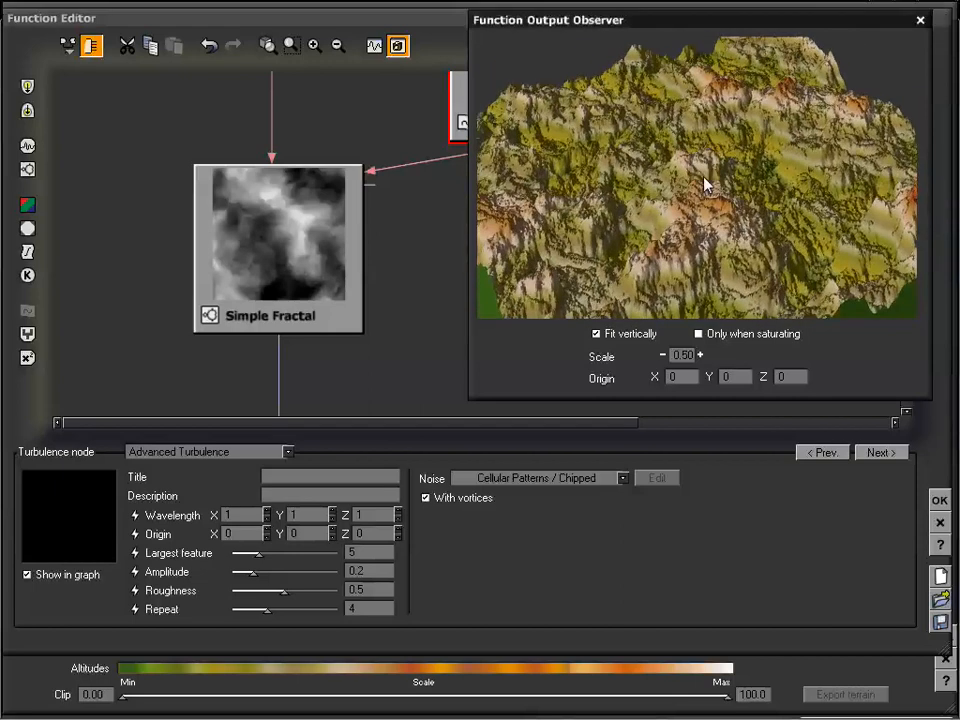
# Change the Advanced Turbulence node's noise to Cellular Patterns / Crystals and inspect the terrain preview from other angles
pyautogui.click(560, 478)
pyautogui.moveTo(540, 497)
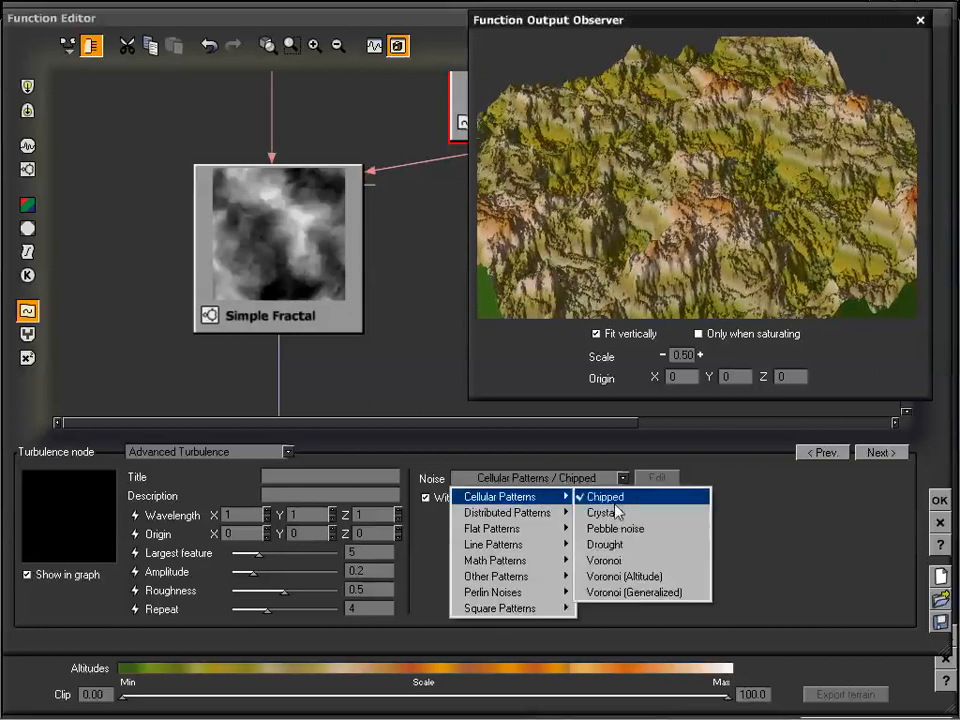
pyautogui.click(613, 513)
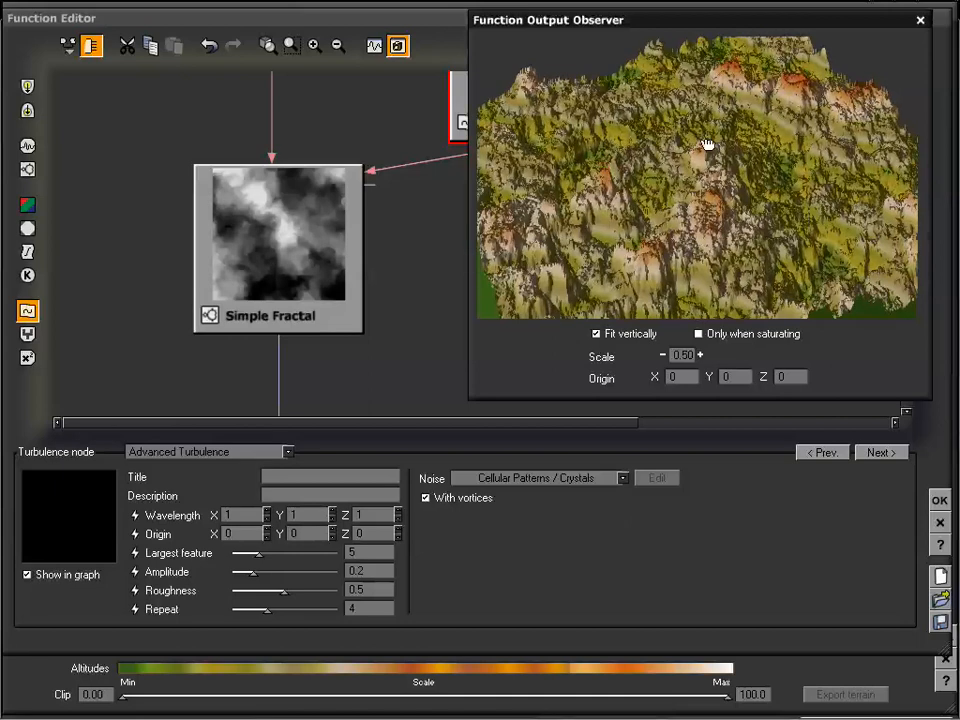
pyautogui.moveTo(707, 144); pyautogui.dragTo(703, 180)
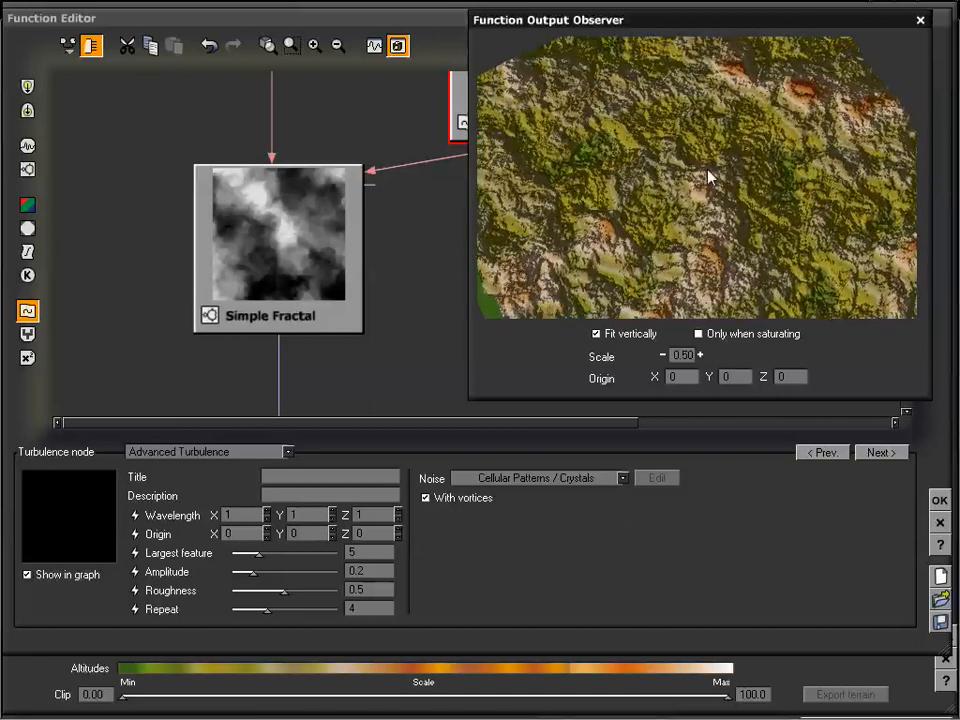
pyautogui.moveTo(707, 176); pyautogui.dragTo(757, 187)
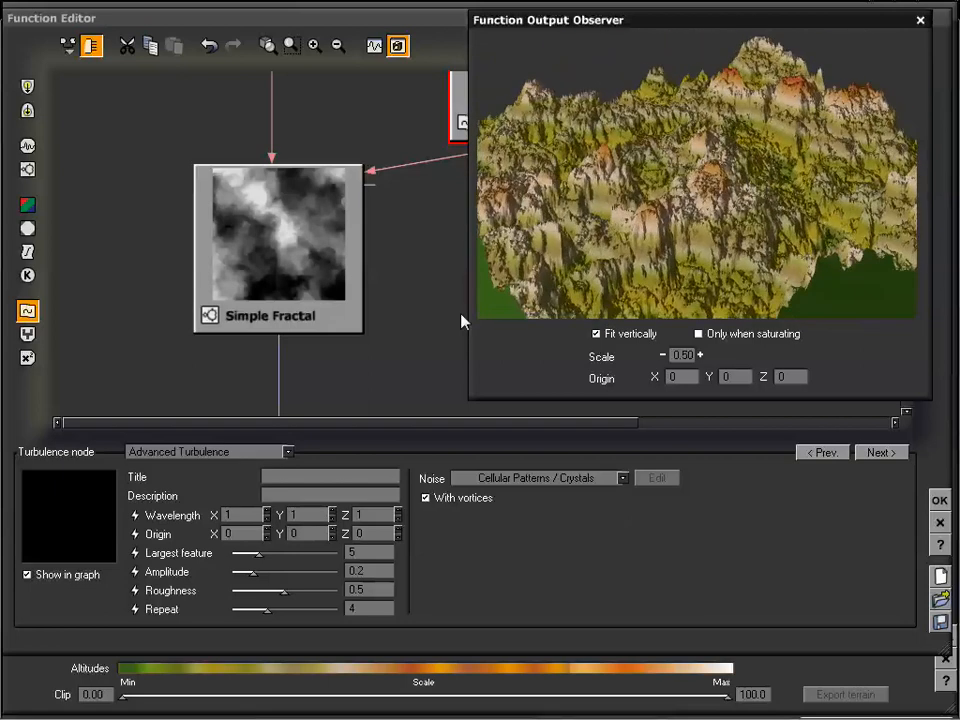
# Deselect the Advanced Turbulence node and add a separate Chipped noise node to the graph
pyautogui.moveTo(431, 266); pyautogui.dragTo(375, 315)
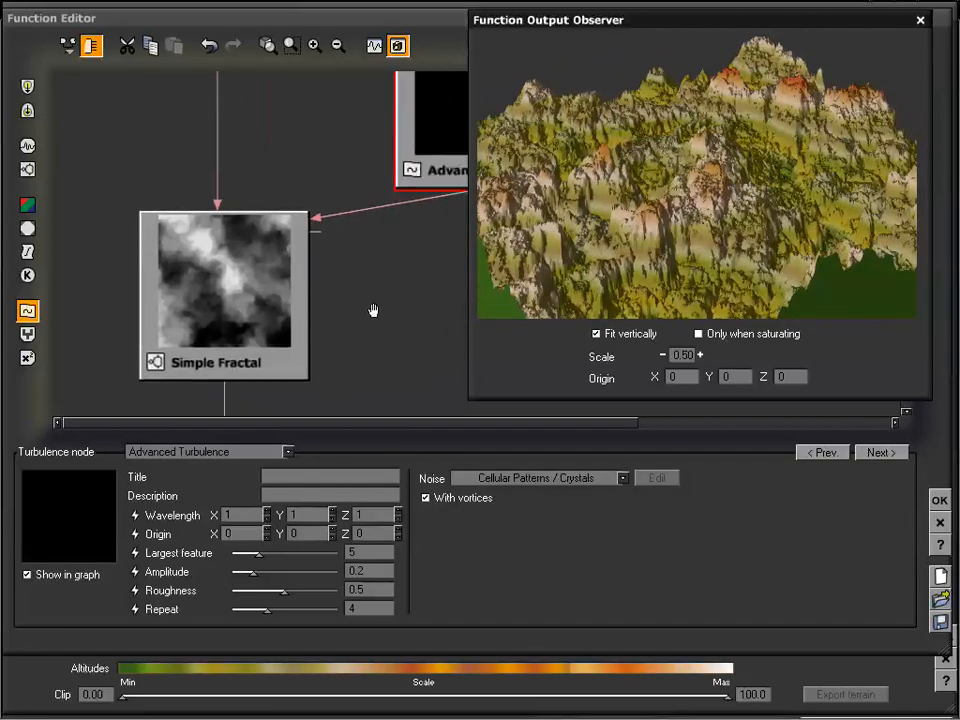
pyautogui.click(331, 58)
pyautogui.moveTo(424, 264); pyautogui.dragTo(339, 279)
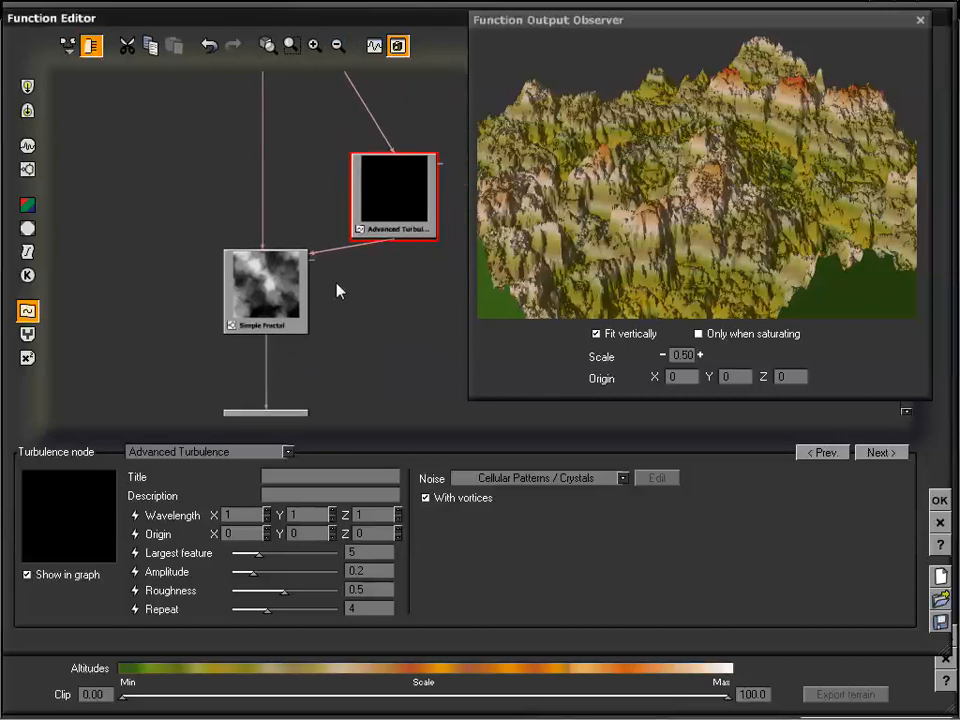
pyautogui.moveTo(159, 154); pyautogui.dragTo(185, 184)
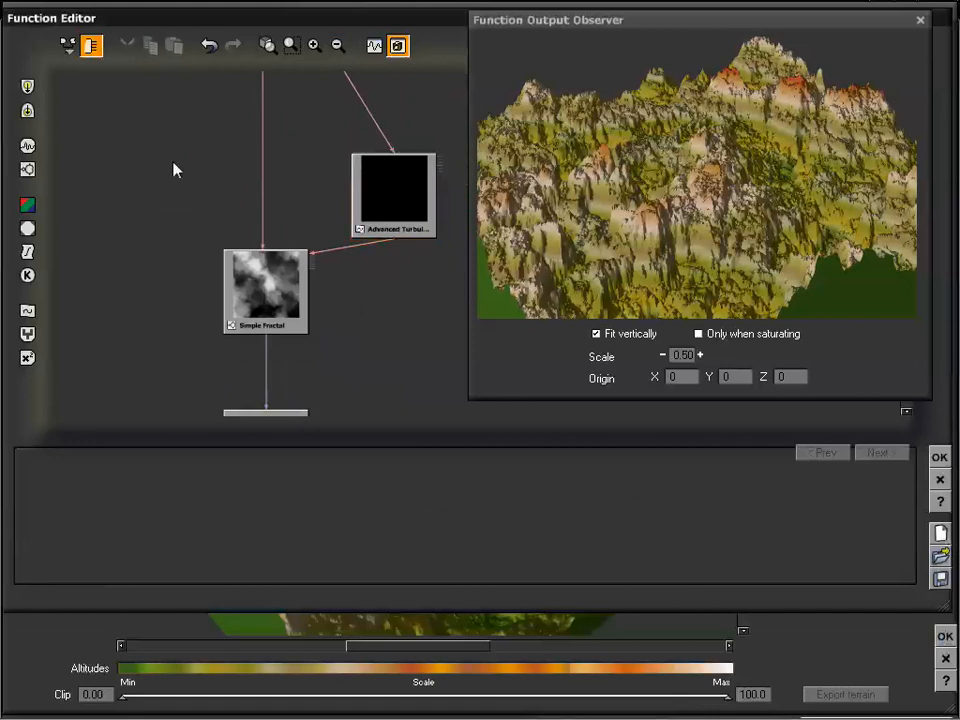
pyautogui.click(28, 146)
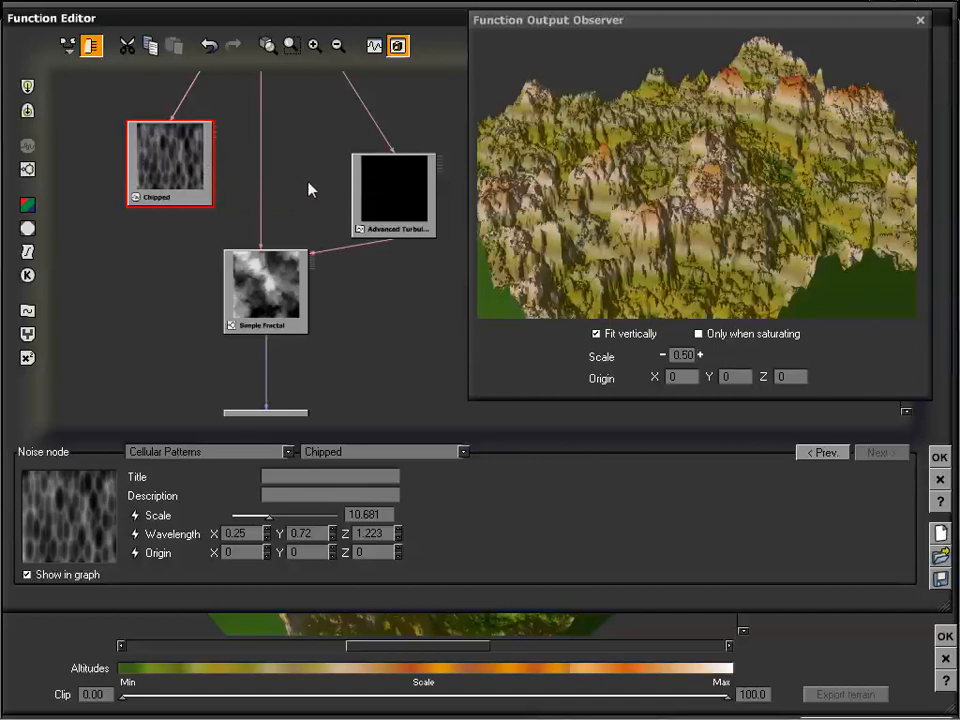
# Set the Chipped noise node's wavelength to .5 on X, Y and Z
pyautogui.moveTo(312, 183); pyautogui.dragTo(295, 177, button='right')
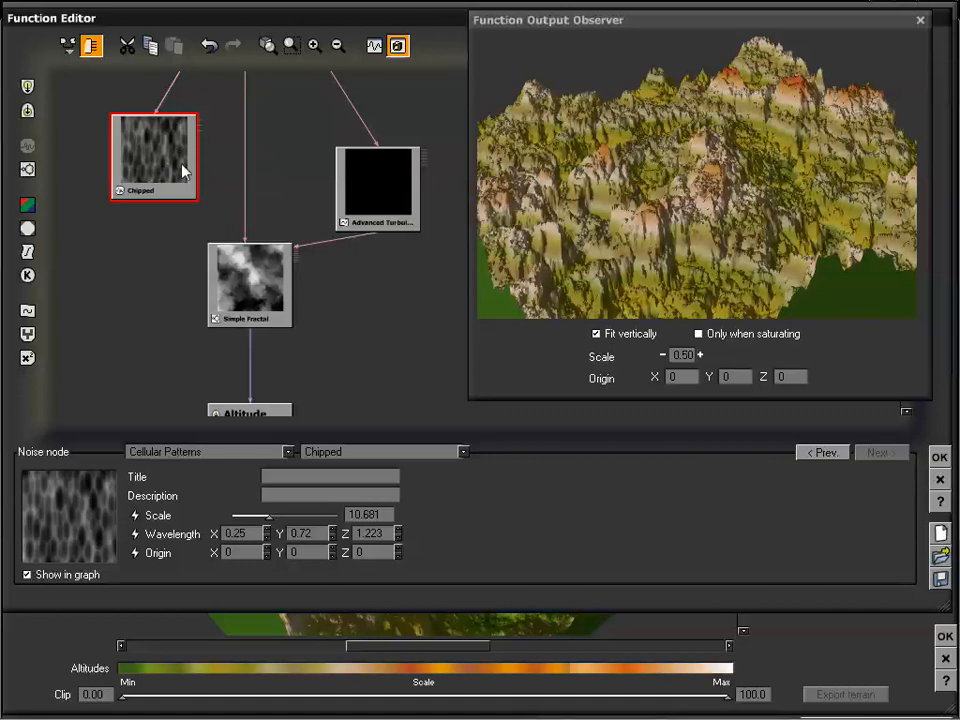
pyautogui.moveTo(223, 126); pyautogui.dragTo(218, 278)
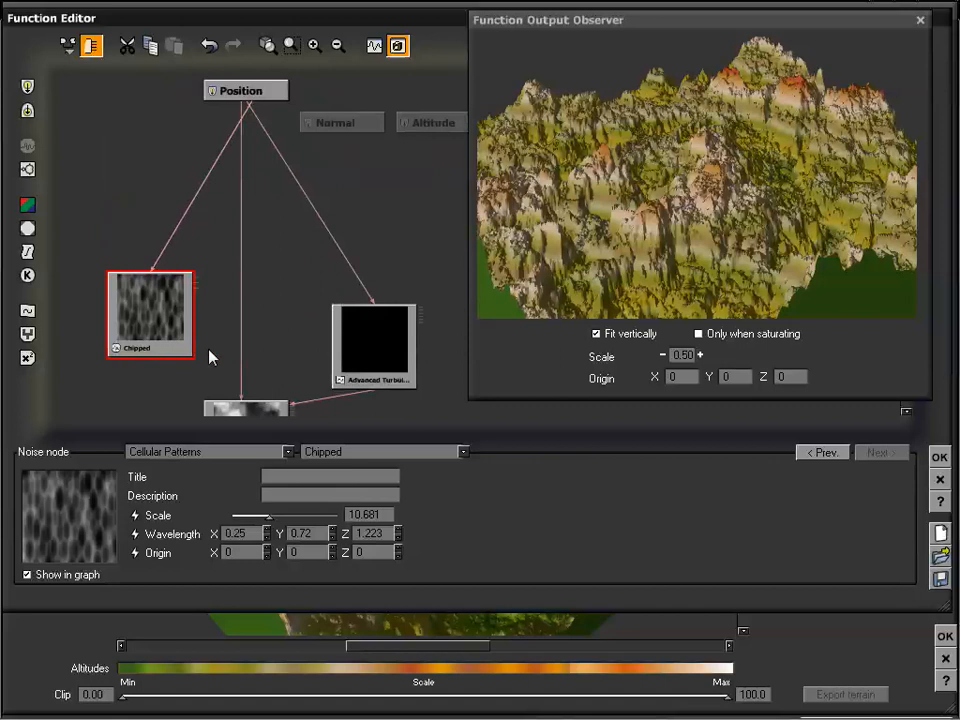
pyautogui.moveTo(208, 338); pyautogui.dragTo(197, 204)
pyautogui.moveTo(175, 283); pyautogui.dragTo(211, 234)
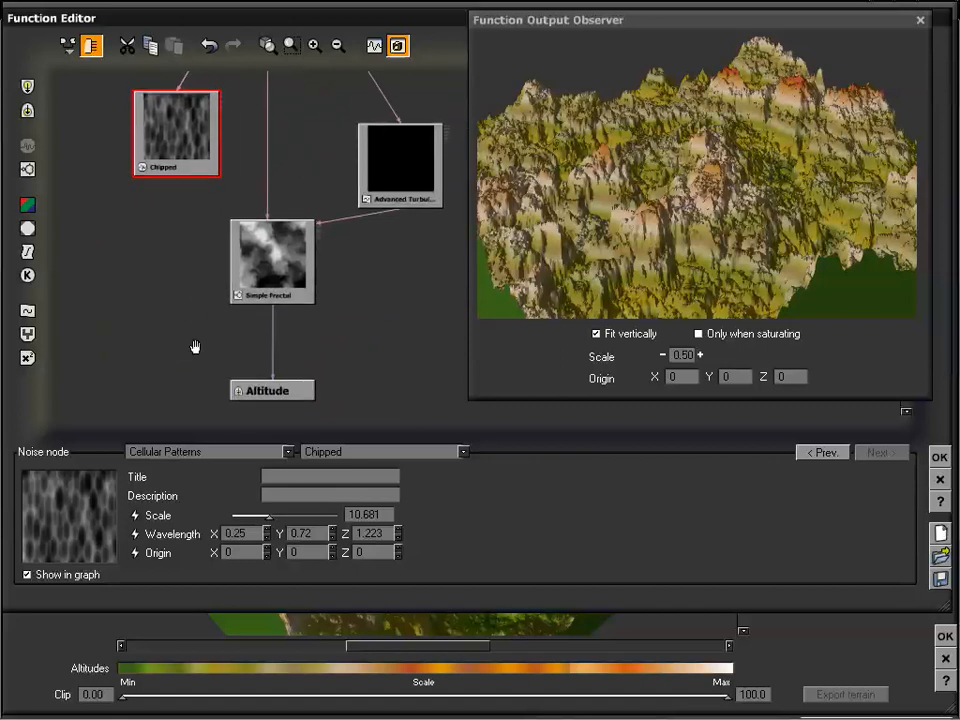
pyautogui.moveTo(195, 347); pyautogui.dragTo(193, 403)
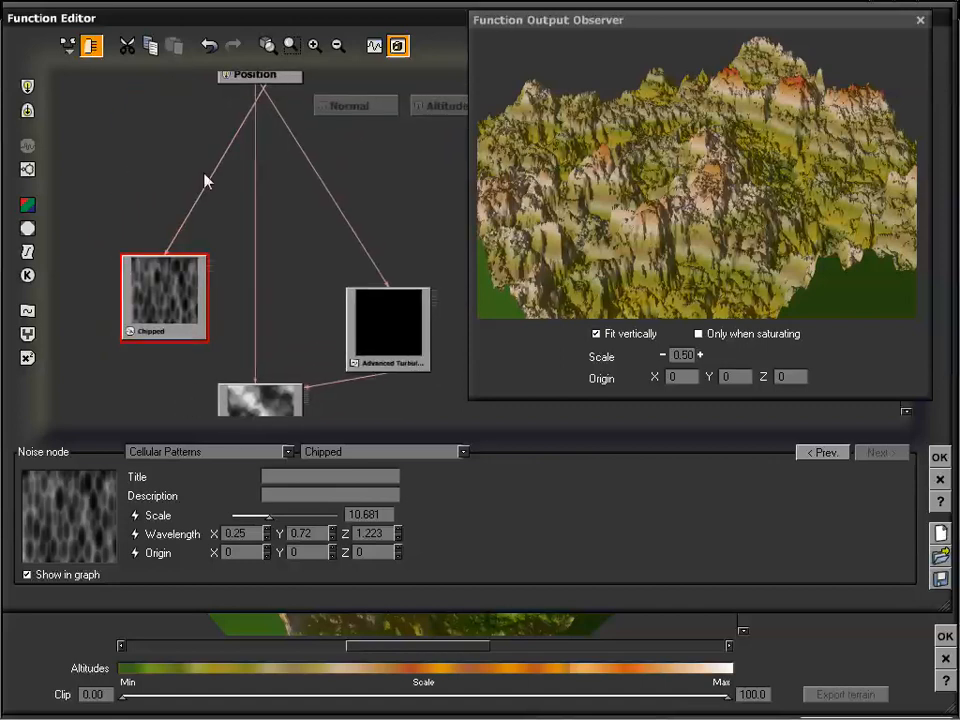
pyautogui.scroll(-5, 246, 186)
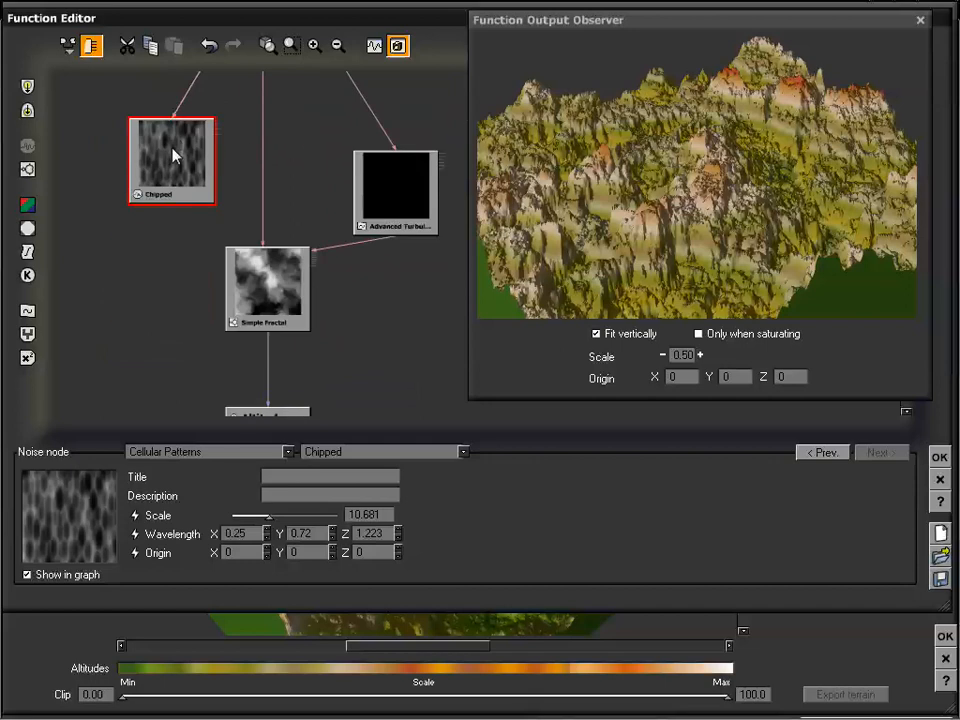
pyautogui.click(253, 537)
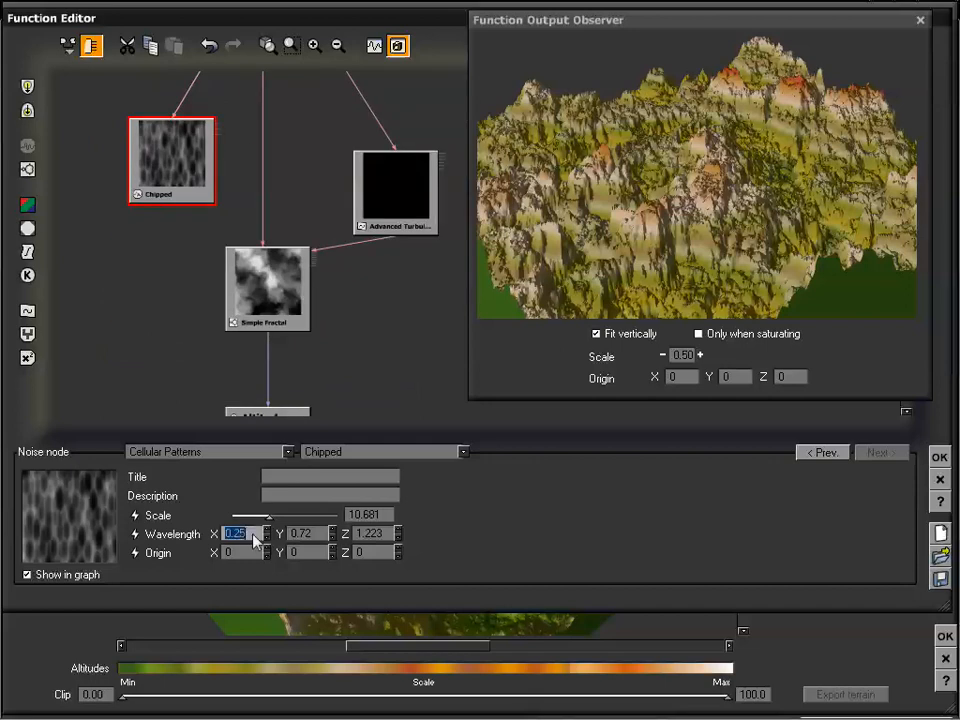
pyautogui.write('.5')
pyautogui.click(310, 534)
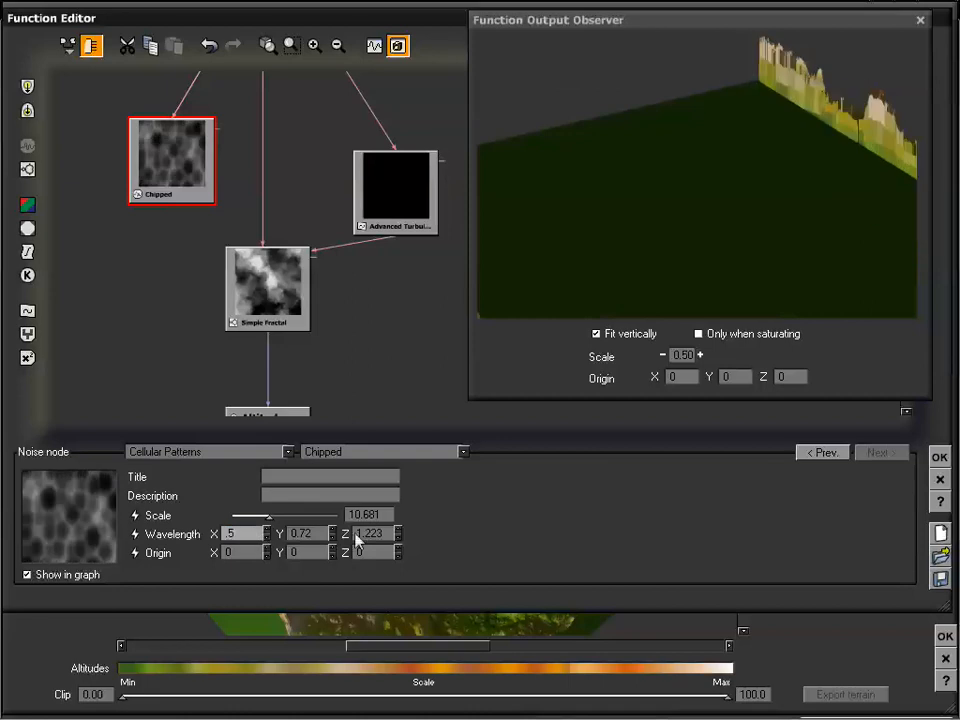
pyautogui.write('.5')
pyautogui.click(386, 538)
pyautogui.write('.5')
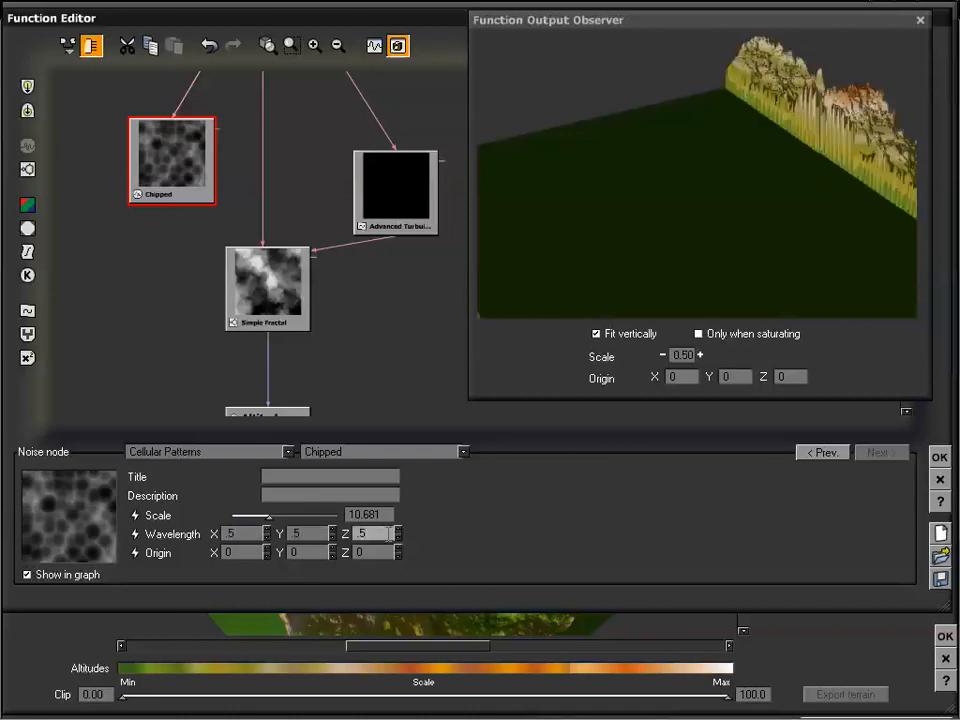
pyautogui.moveTo(386, 322)
pyautogui.mouseDown()
pyautogui.moveTo(369, 319)
pyautogui.moveTo(379, 311)
pyautogui.mouseUp()
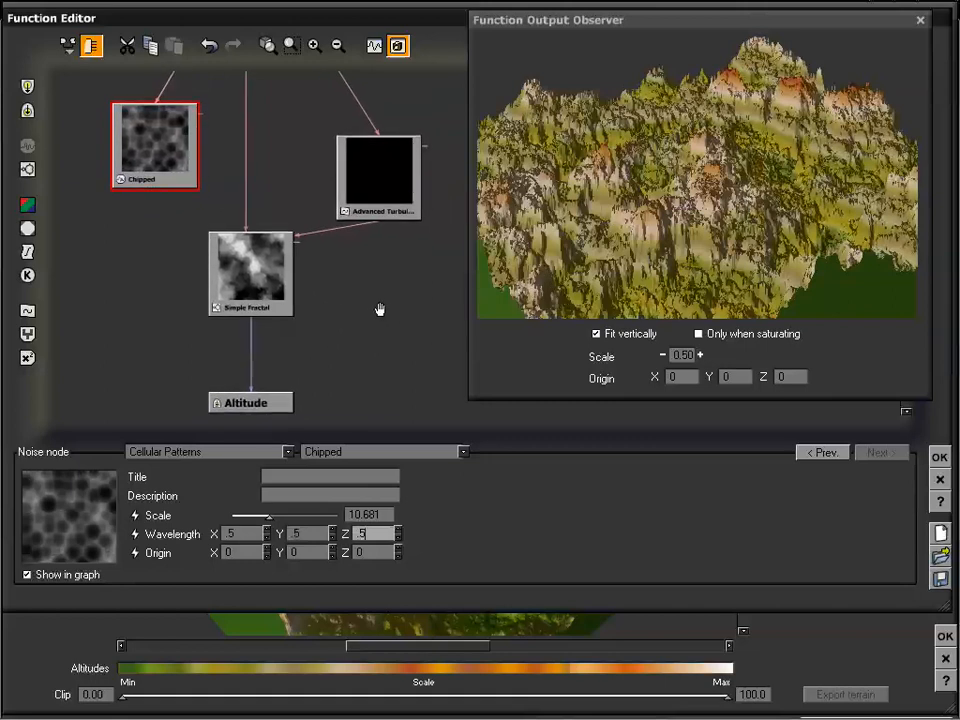
# Change the separate Chipped noise node's pattern to Crystals and inspect the terrain preview from another angle
pyautogui.click(378, 160)
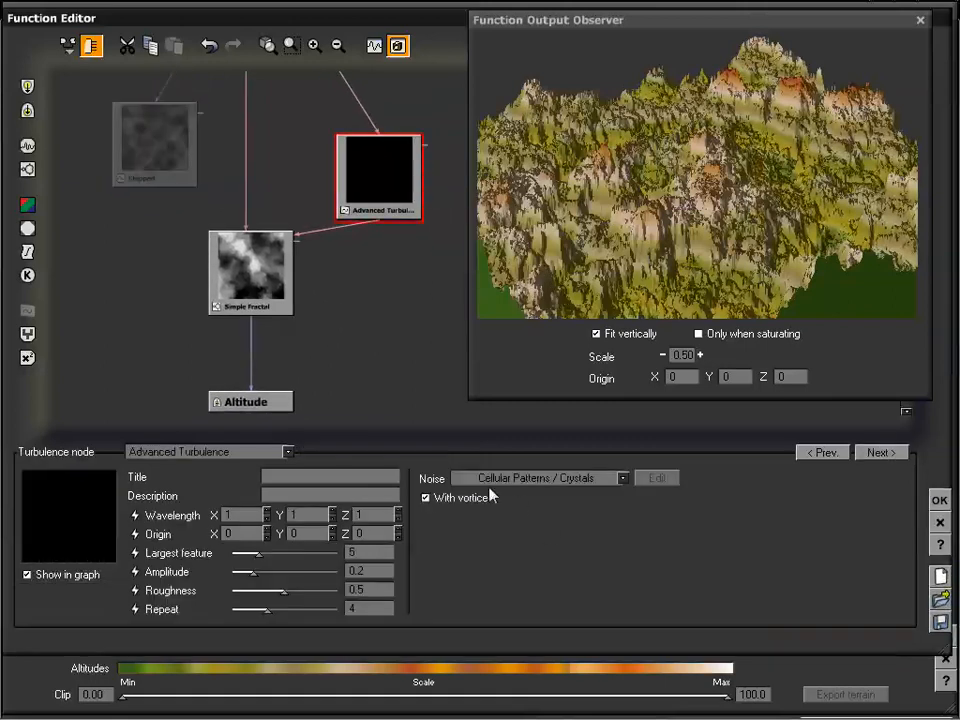
pyautogui.click(153, 157)
pyautogui.click(345, 452)
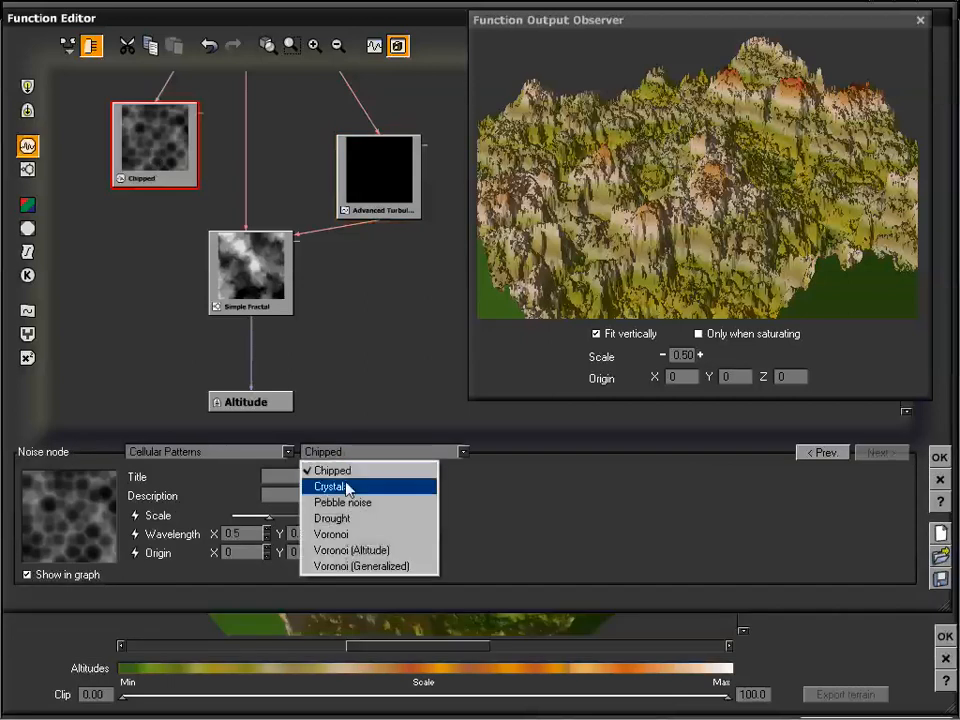
pyautogui.click(345, 486)
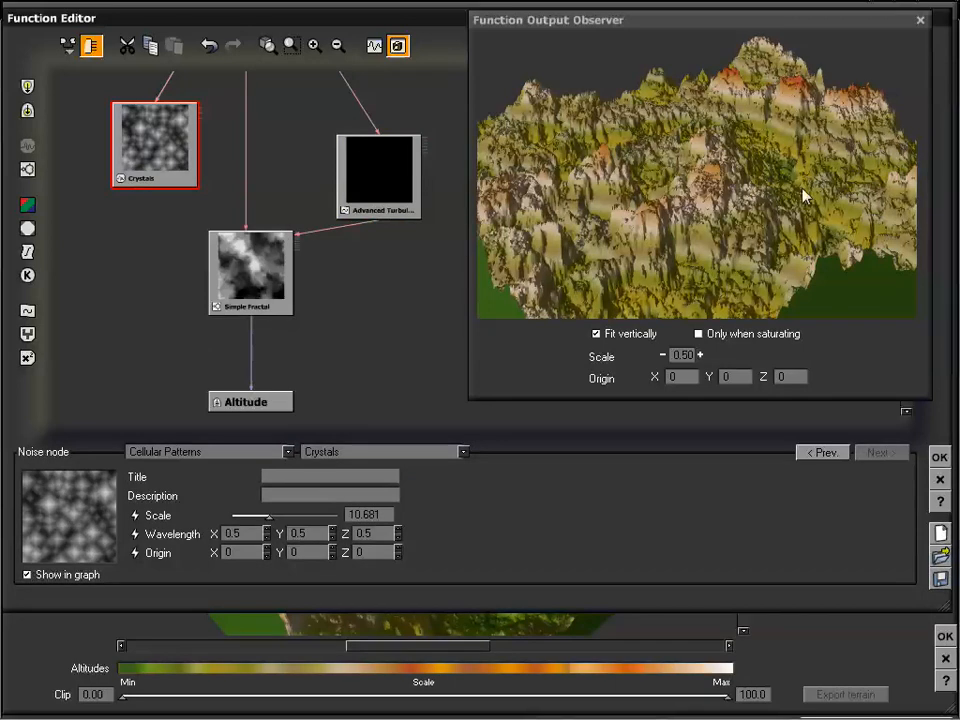
pyautogui.moveTo(801, 195)
pyautogui.mouseDown()
pyautogui.moveTo(782, 183)
pyautogui.moveTo(783, 193)
pyautogui.mouseUp()
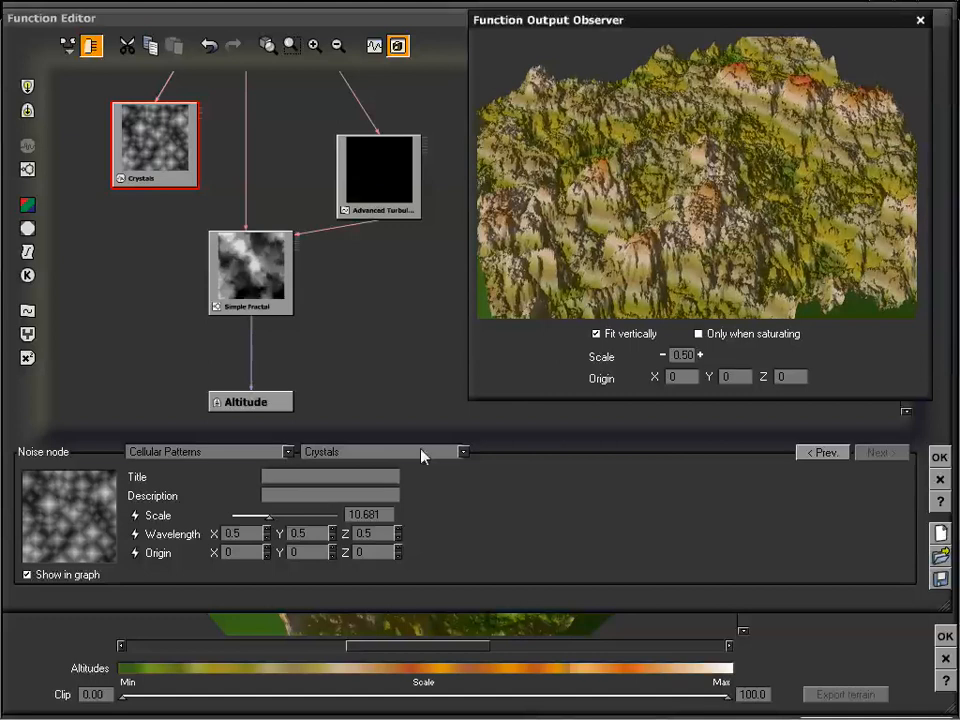
# Switch the separate Crystals noise node to the Voronoi pattern and orbit the terrain preview
pyautogui.click(350, 451)
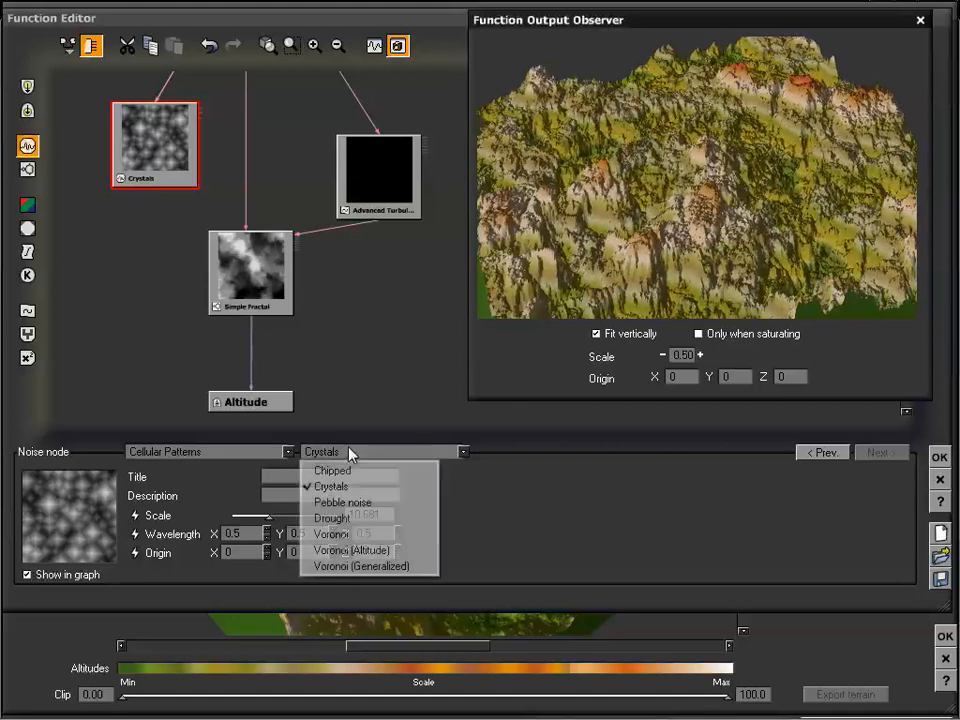
pyautogui.click(361, 535)
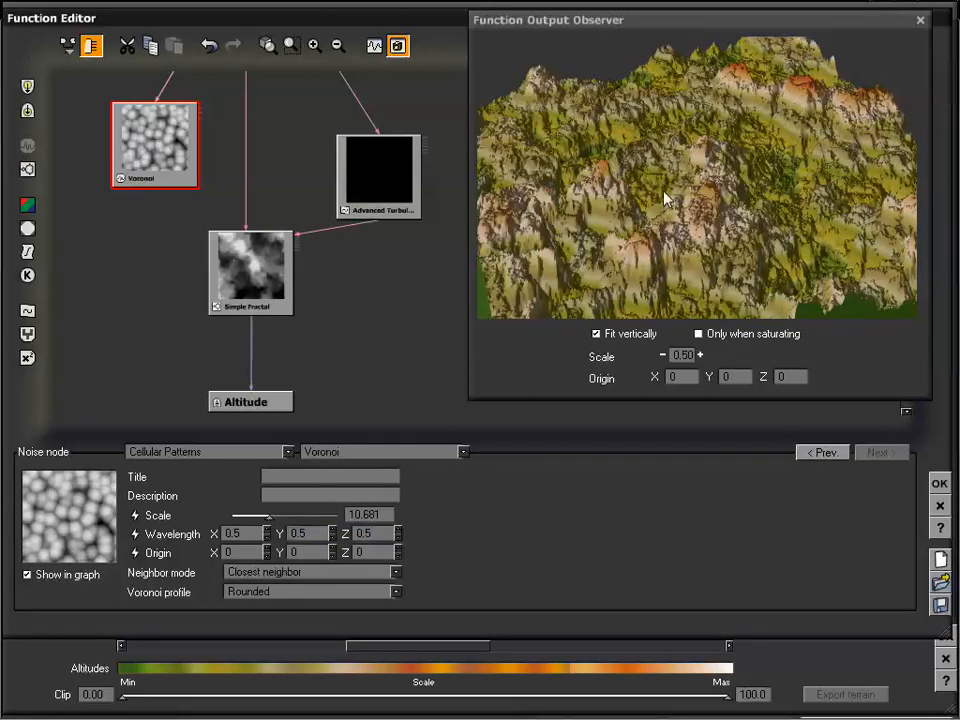
pyautogui.moveTo(664, 199); pyautogui.dragTo(727, 177)
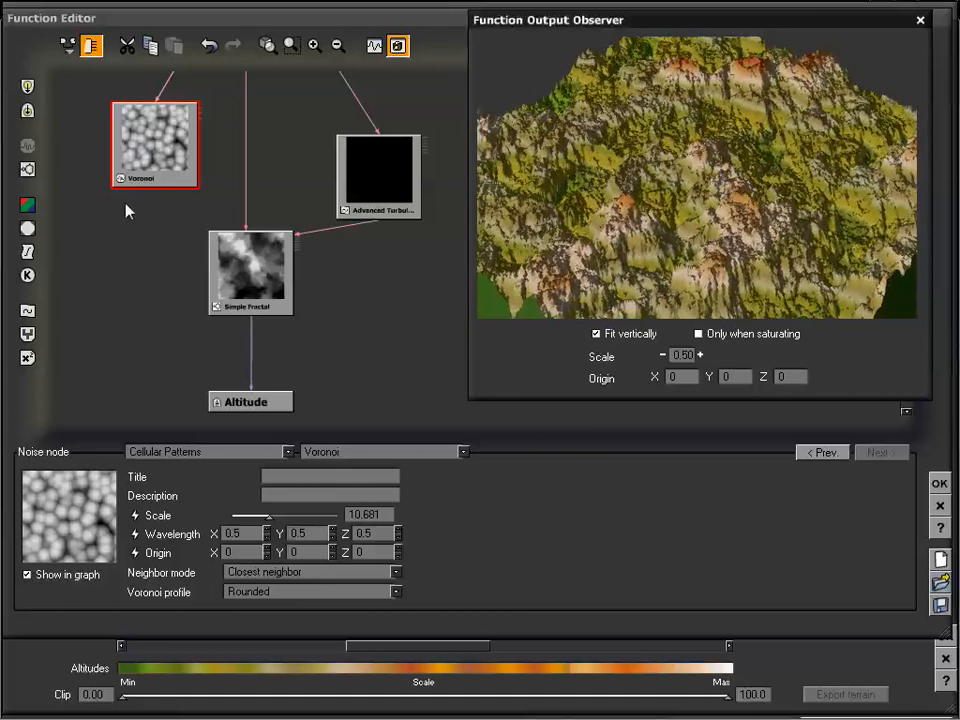
# Set the Advanced Turbulence node's noise to Cellular Patterns / Voronoi and inspect the terrain preview
pyautogui.click(387, 178)
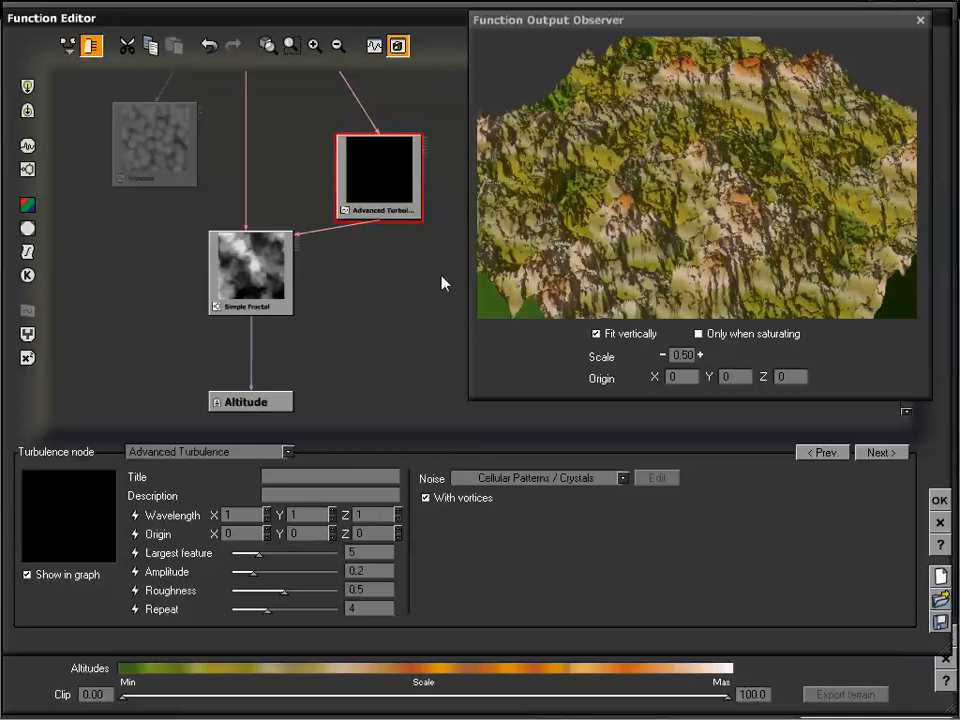
pyautogui.click(563, 484)
pyautogui.moveTo(560, 498)
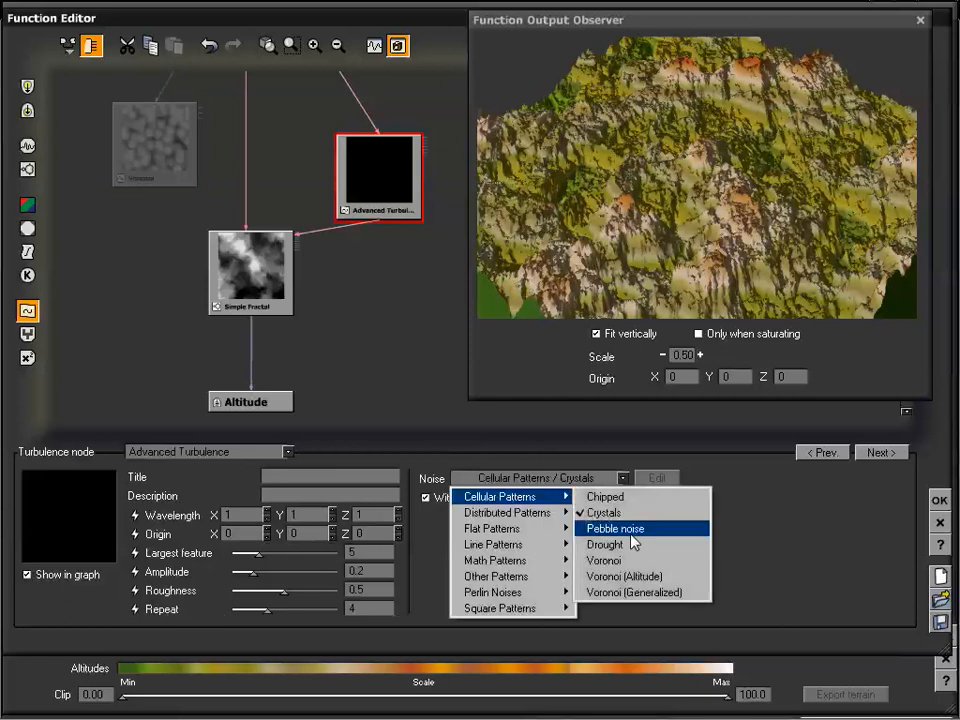
pyautogui.click(627, 561)
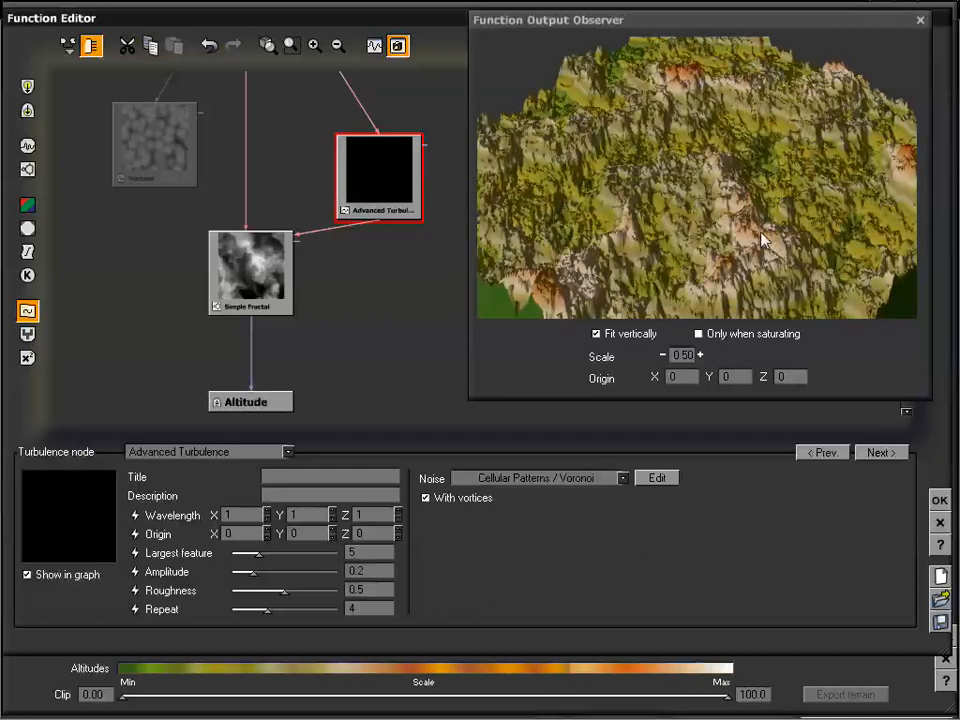
pyautogui.moveTo(768, 232); pyautogui.dragTo(738, 208)
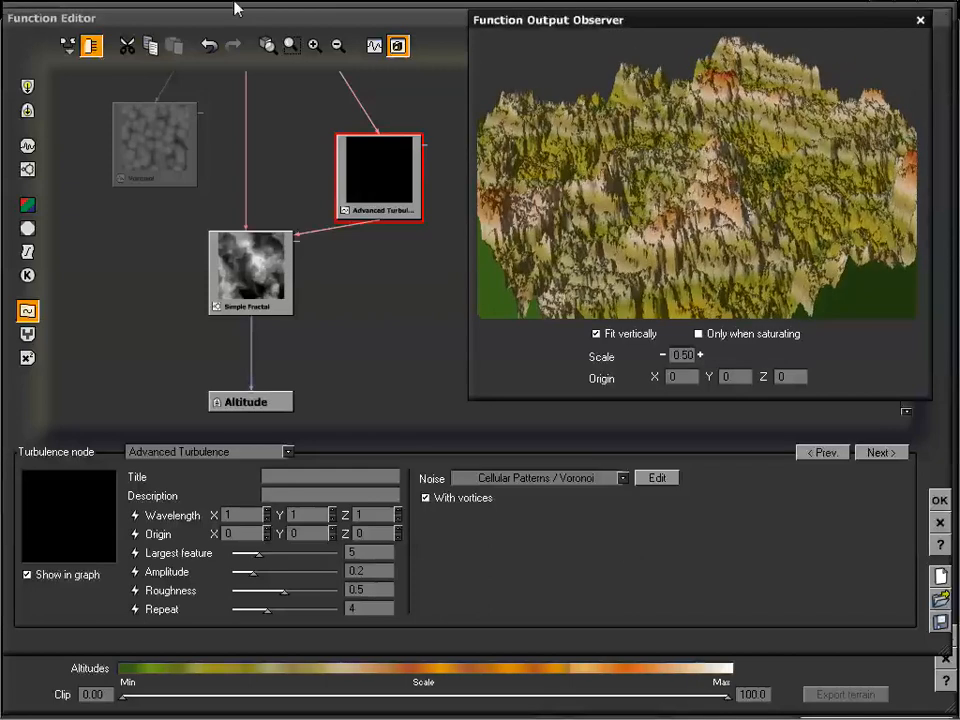
# With the Voronoi noise, turn the Advanced Turbulence node's vortices off and on again, comparing the Simple Fractal thumbnail and terrain
pyautogui.click(314, 46)
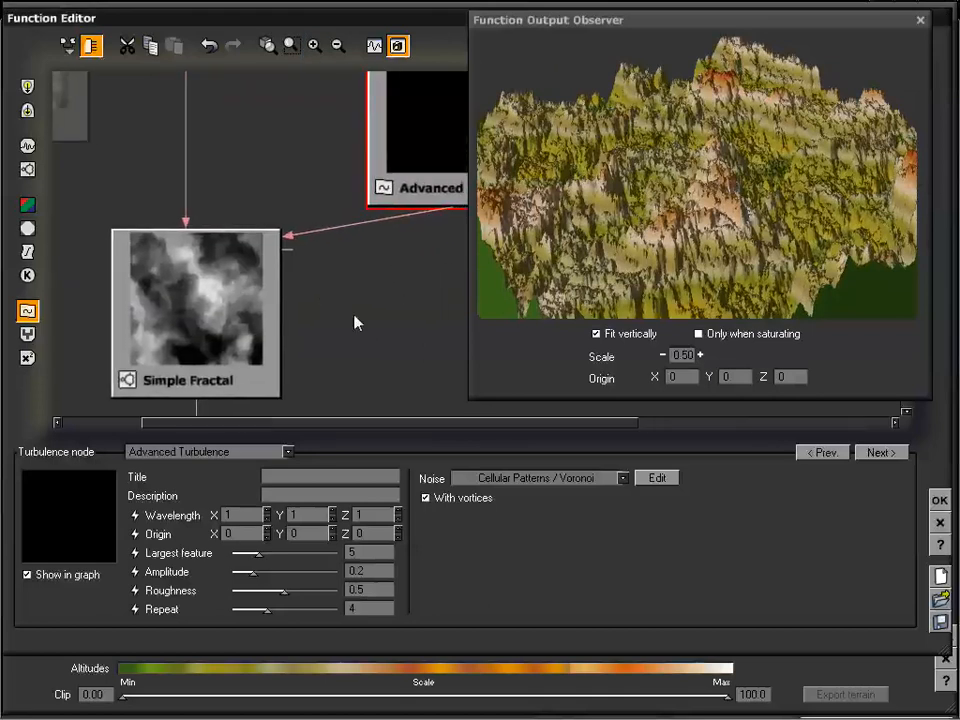
pyautogui.click(426, 498)
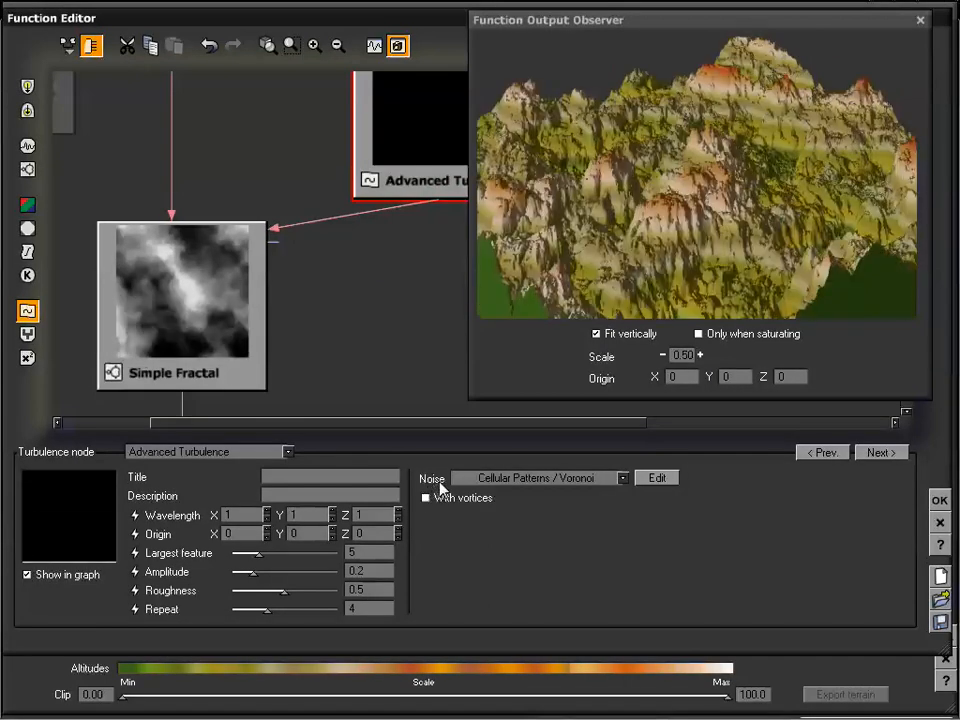
pyautogui.moveTo(660, 191)
pyautogui.mouseDown()
pyautogui.moveTo(658, 223)
pyautogui.moveTo(659, 215)
pyautogui.mouseUp()
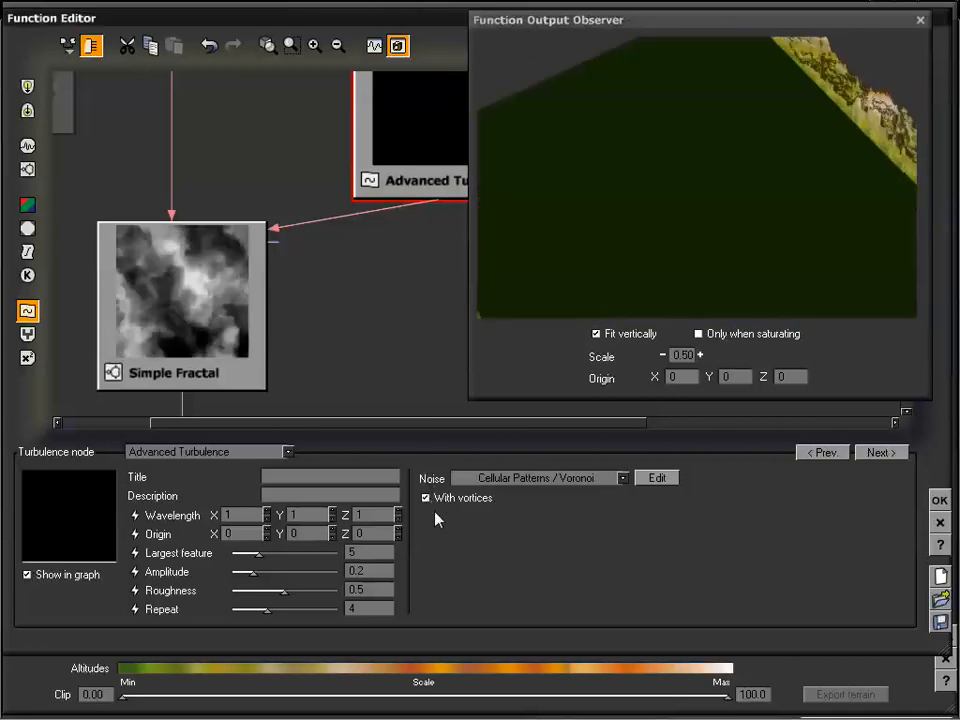
pyautogui.moveTo(651, 192); pyautogui.dragTo(735, 216)
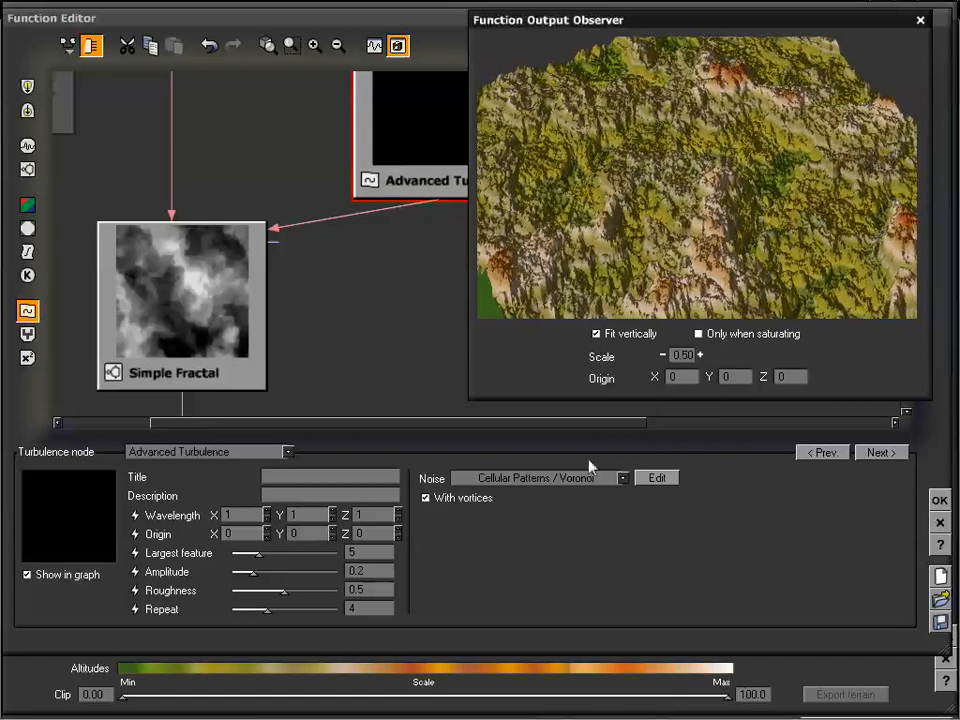
# Set the Advanced Turbulence node's noise to Line Patterns / Fabric and inspect the terrain preview from above
pyautogui.click(622, 479)
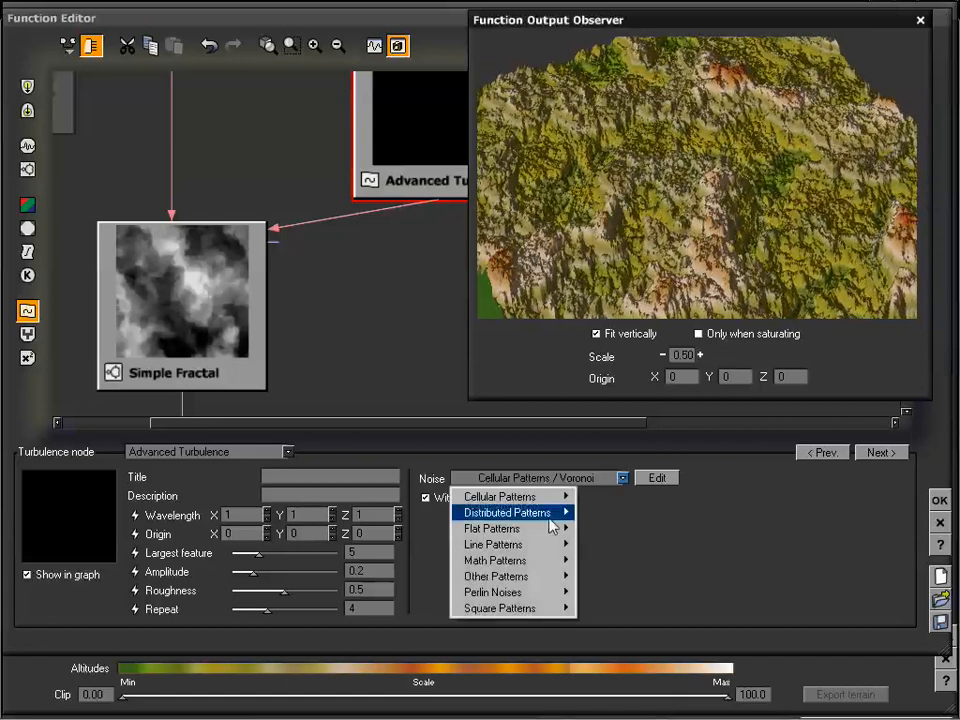
pyautogui.moveTo(551, 519)
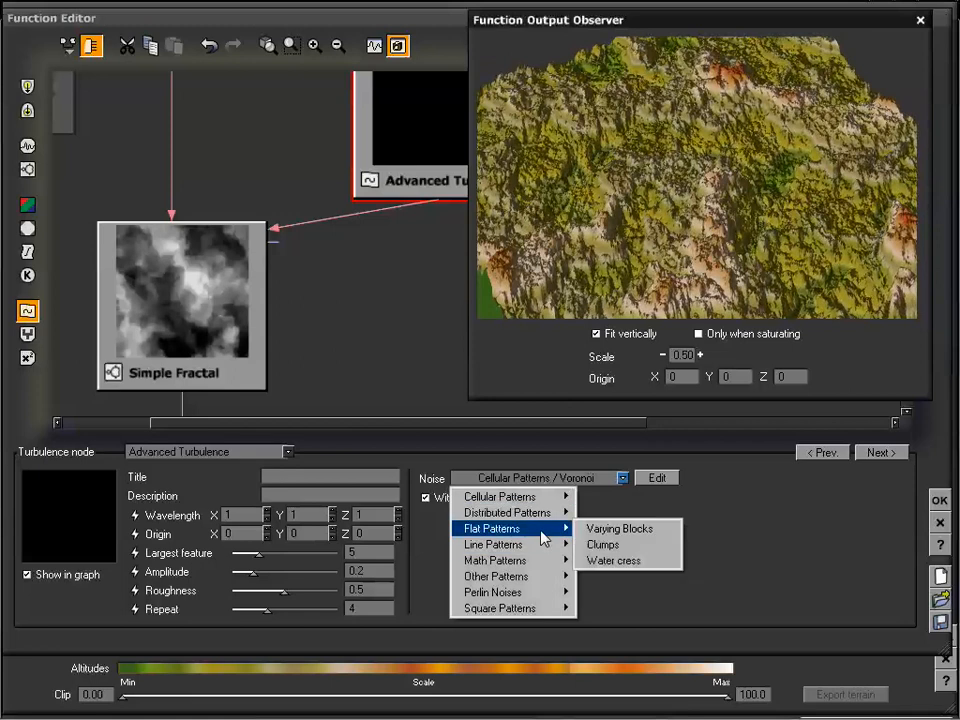
pyautogui.moveTo(549, 545)
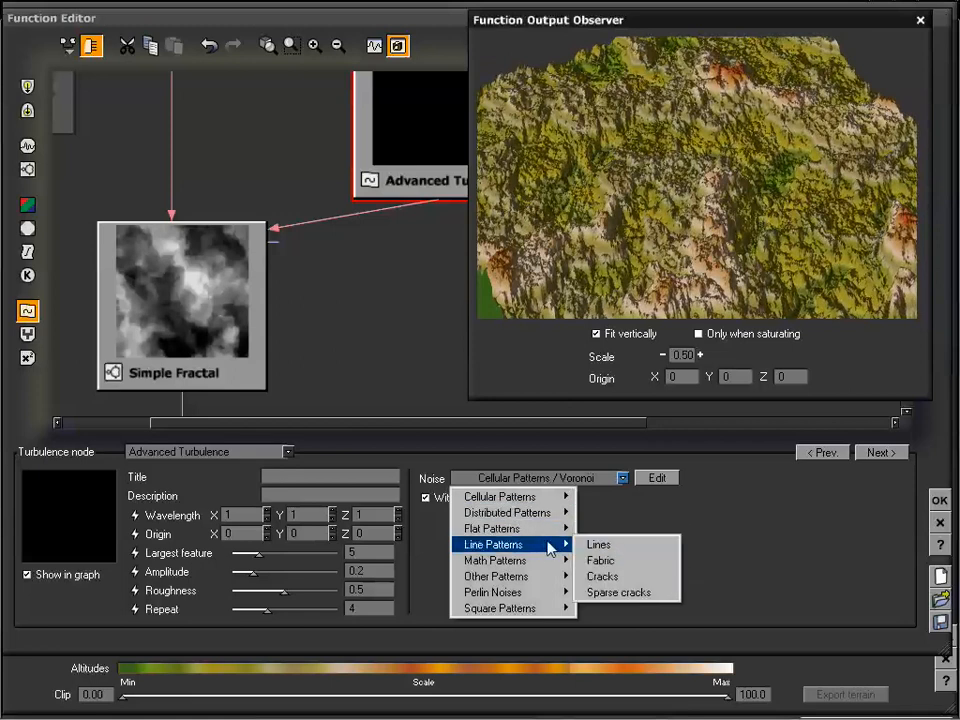
pyautogui.click(606, 565)
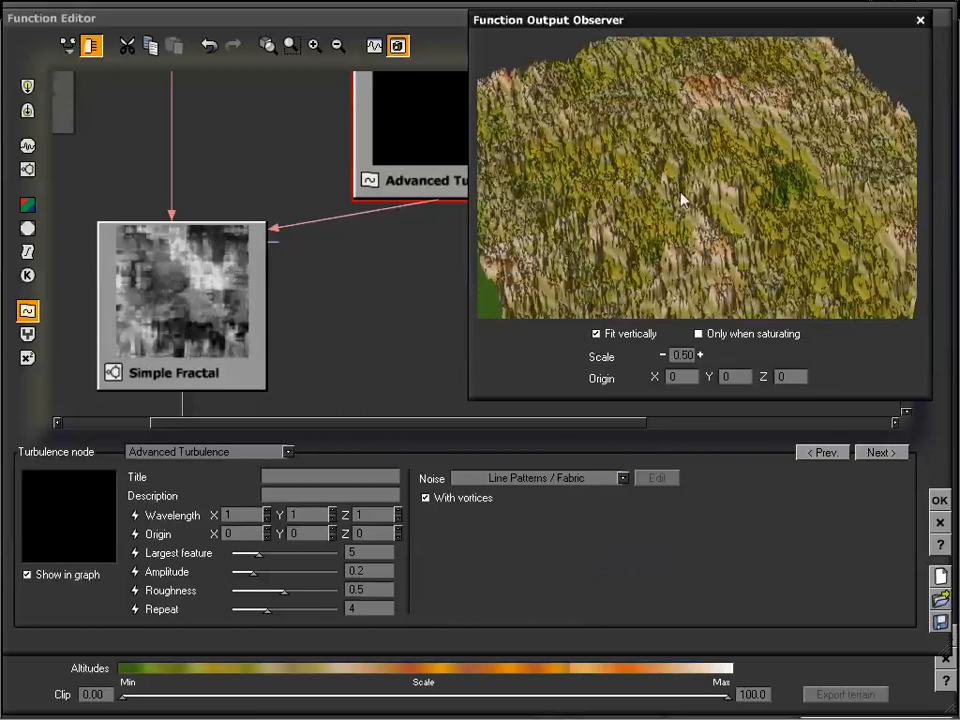
pyautogui.moveTo(681, 200); pyautogui.dragTo(729, 199)
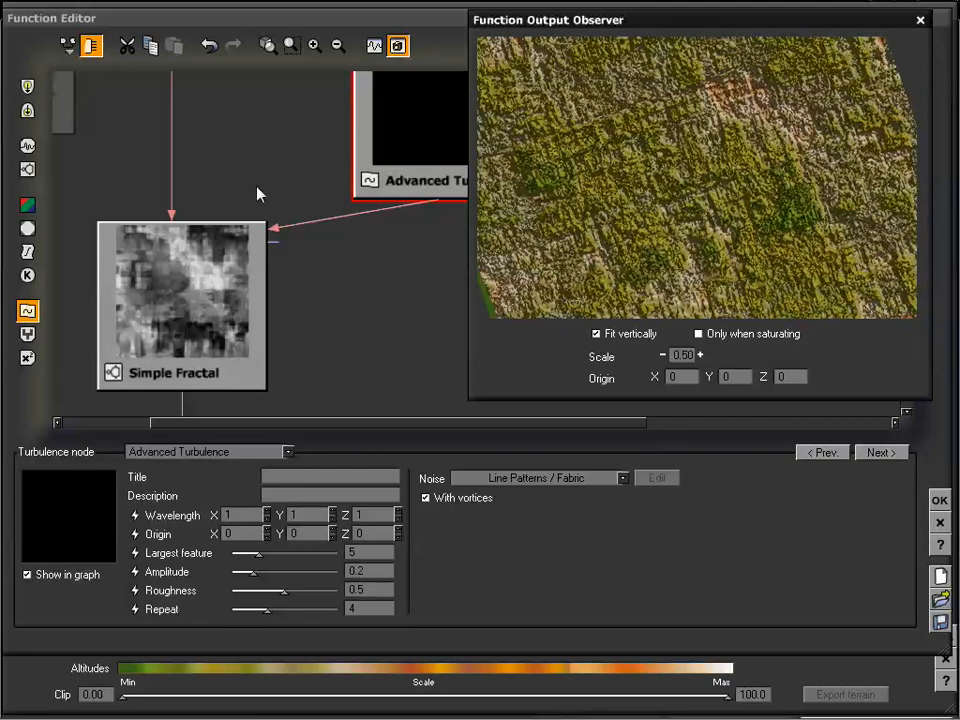
# Change the separate Voronoi noise node to Line Patterns / Fabric and compare its pattern with the Simple Fractal node
pyautogui.moveTo(201, 135); pyautogui.dragTo(407, 251)
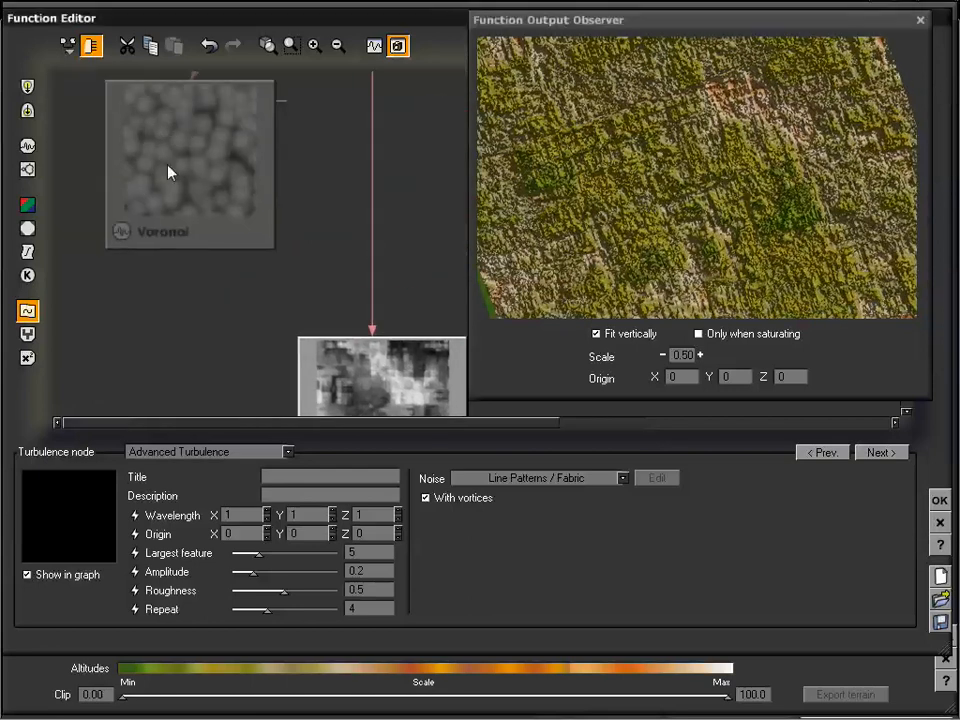
pyautogui.click(220, 160)
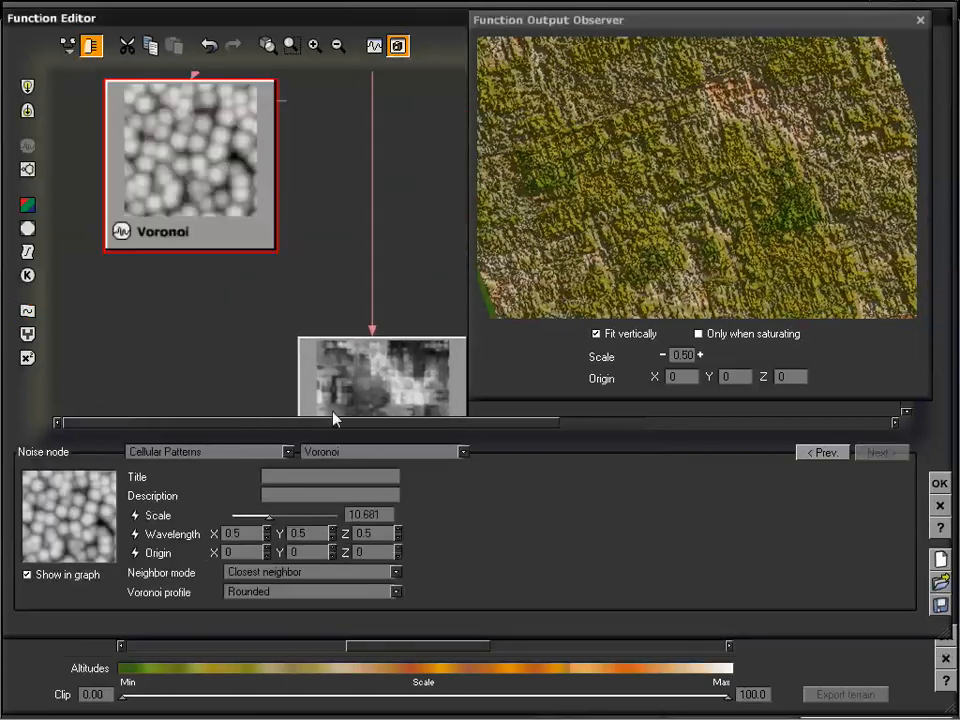
pyautogui.click(246, 453)
pyautogui.moveTo(214, 566)
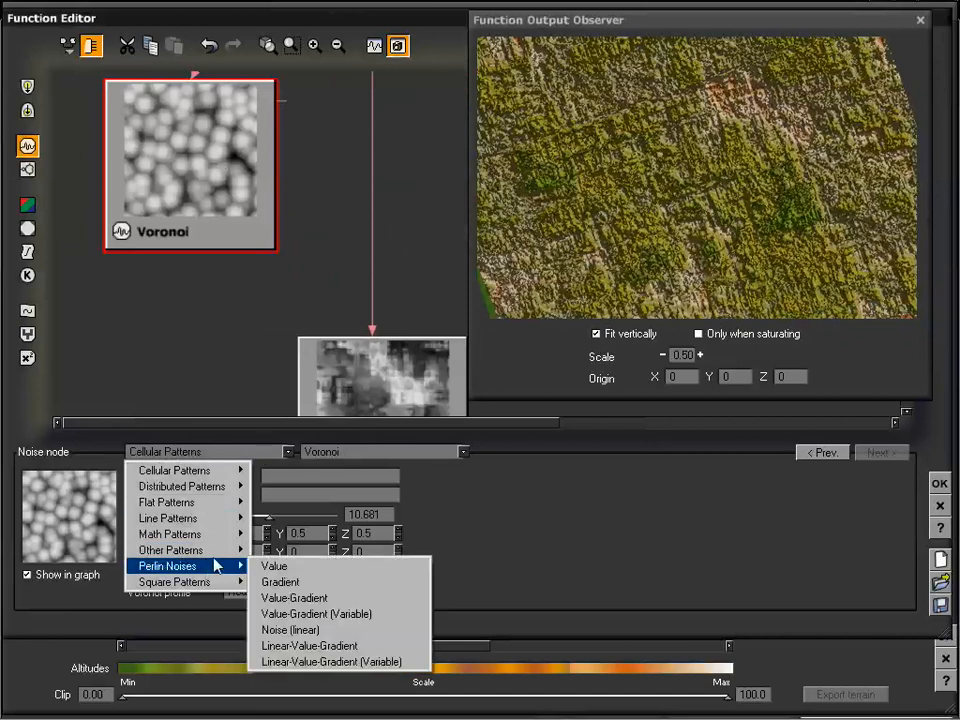
pyautogui.moveTo(216, 519)
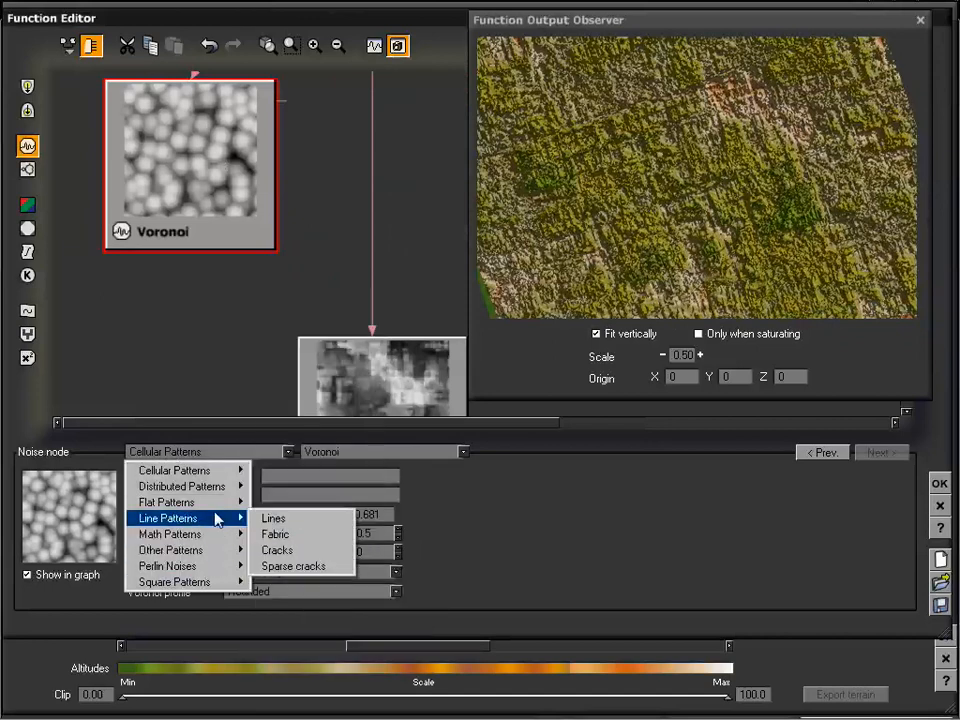
pyautogui.click(292, 537)
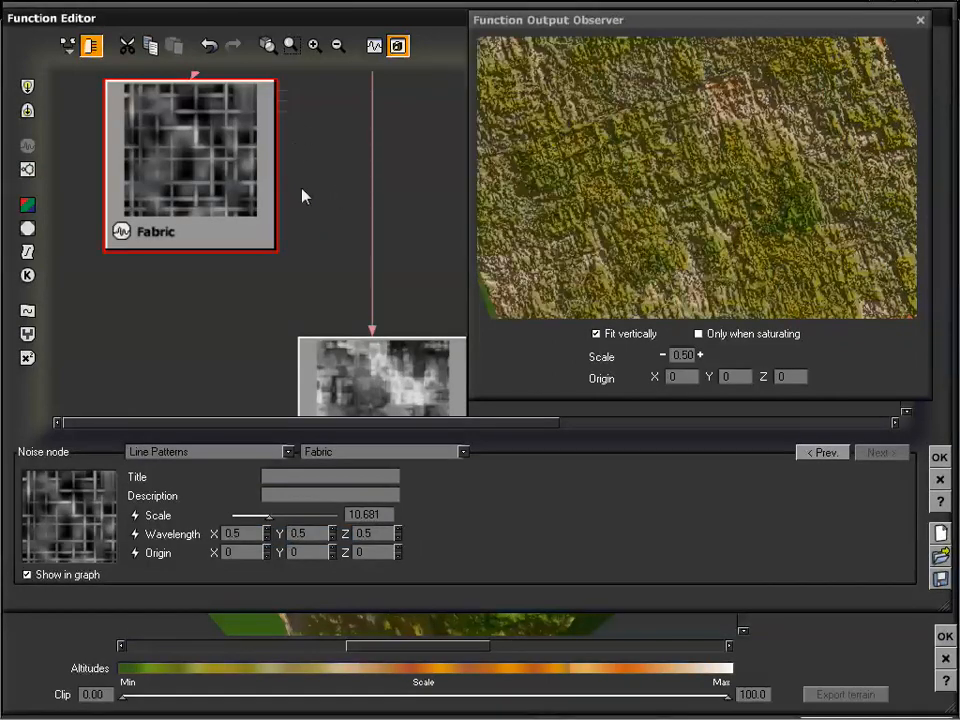
pyautogui.moveTo(303, 196)
pyautogui.mouseDown()
pyautogui.moveTo(317, 201)
pyautogui.moveTo(306, 236)
pyautogui.moveTo(291, 213)
pyautogui.mouseUp()
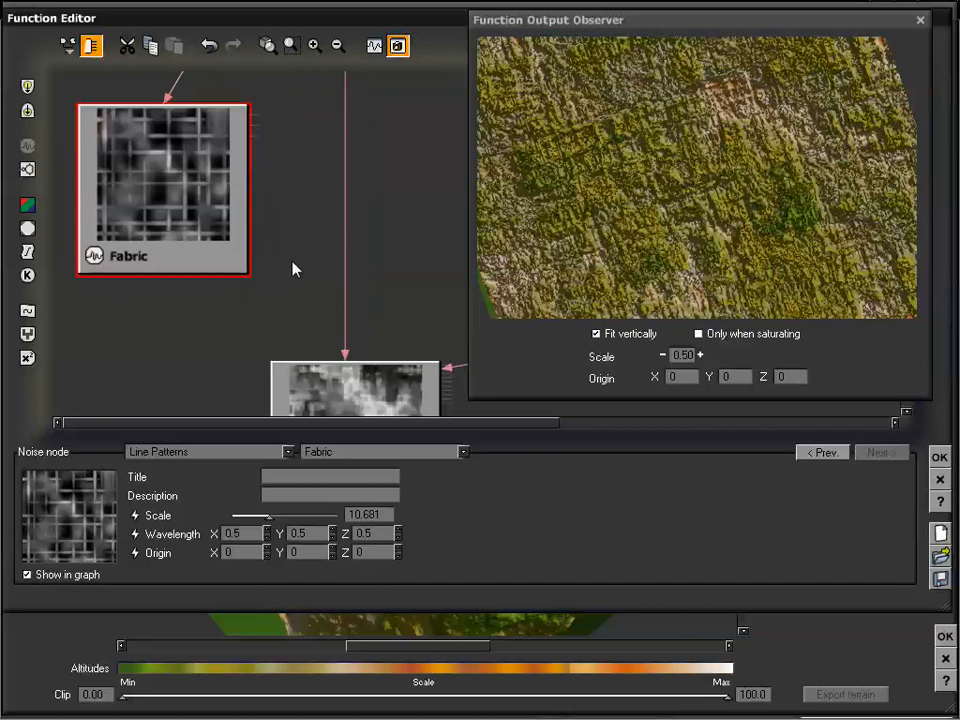
pyautogui.moveTo(302, 259); pyautogui.dragTo(281, 206)
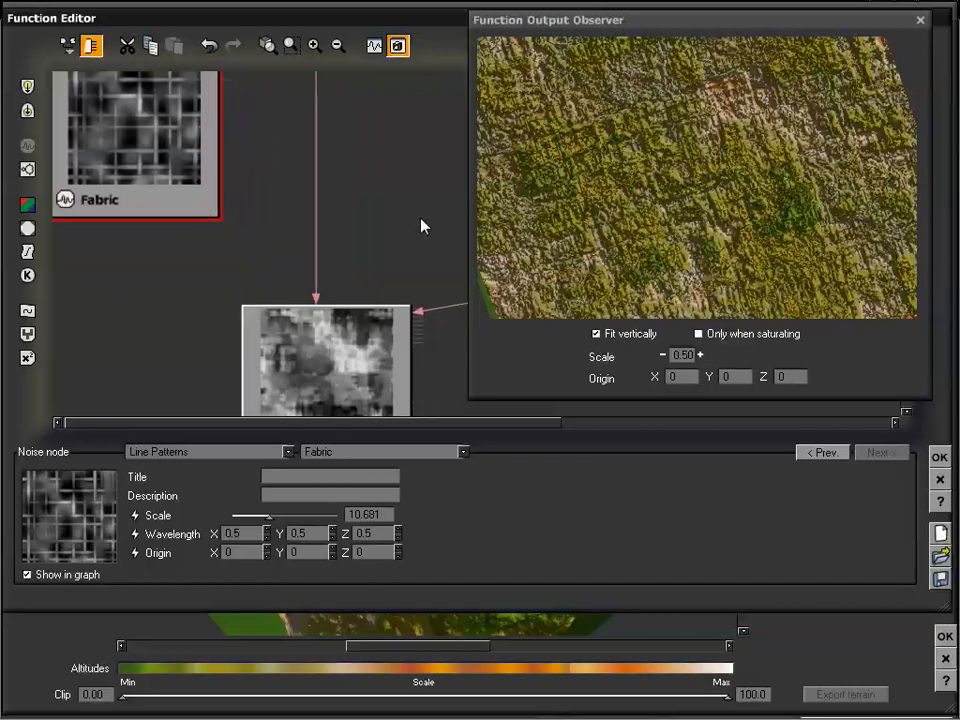
# Set the Advanced Turbulence node's noise to Math Patterns / Onion and examine the Simple Fractal thumbnail and the terrain preview
pyautogui.moveTo(422, 224); pyautogui.dragTo(179, 227)
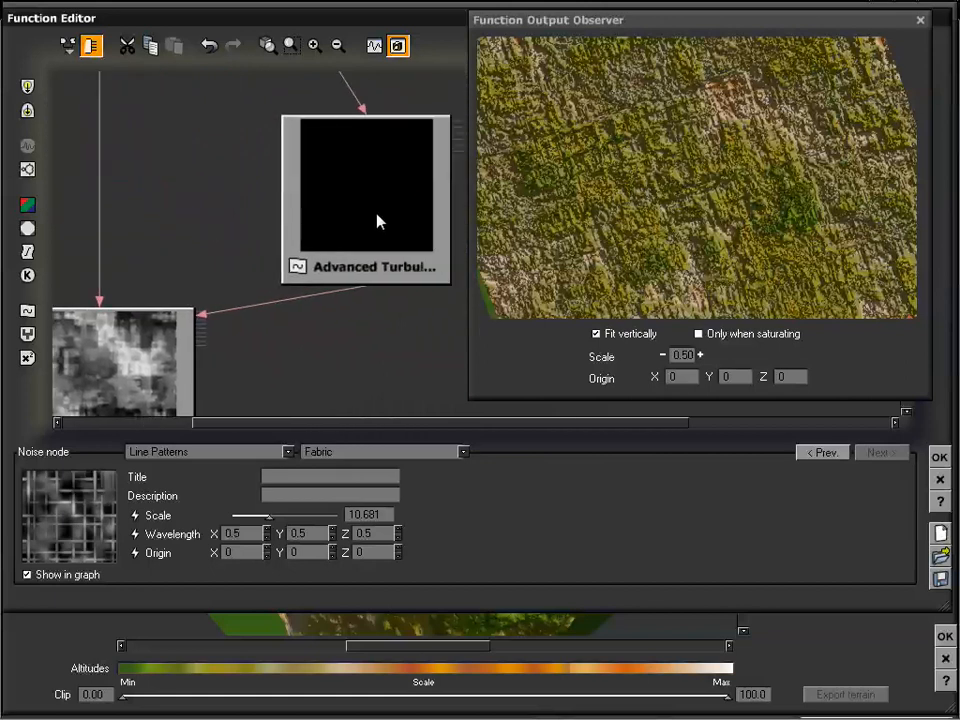
pyautogui.click(377, 219)
pyautogui.moveTo(612, 222); pyautogui.dragTo(650, 208)
pyautogui.click(550, 480)
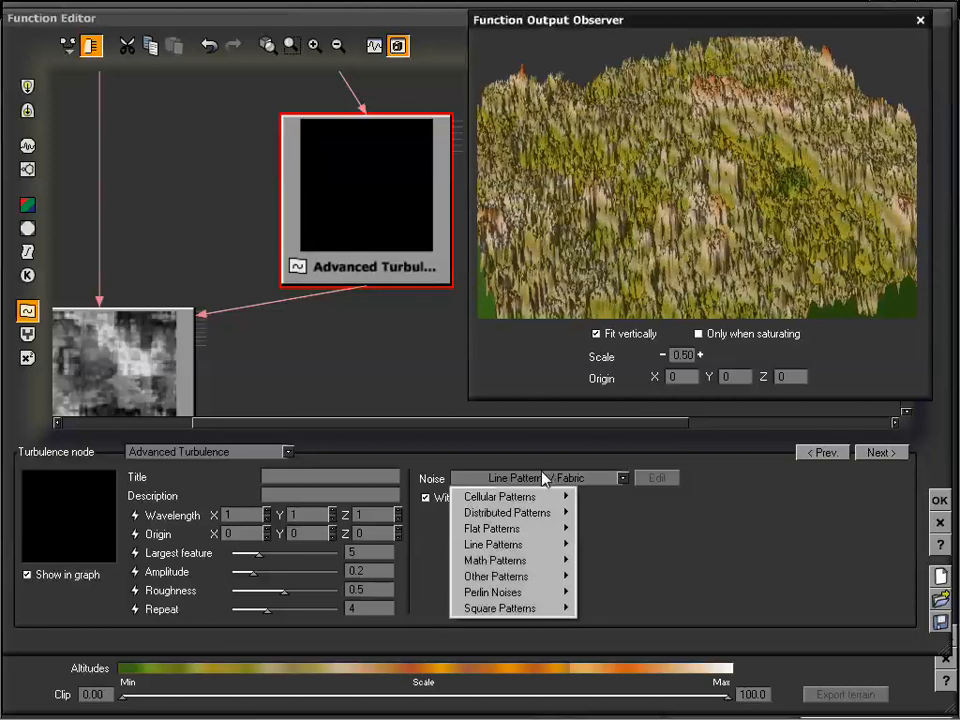
pyautogui.moveTo(551, 566)
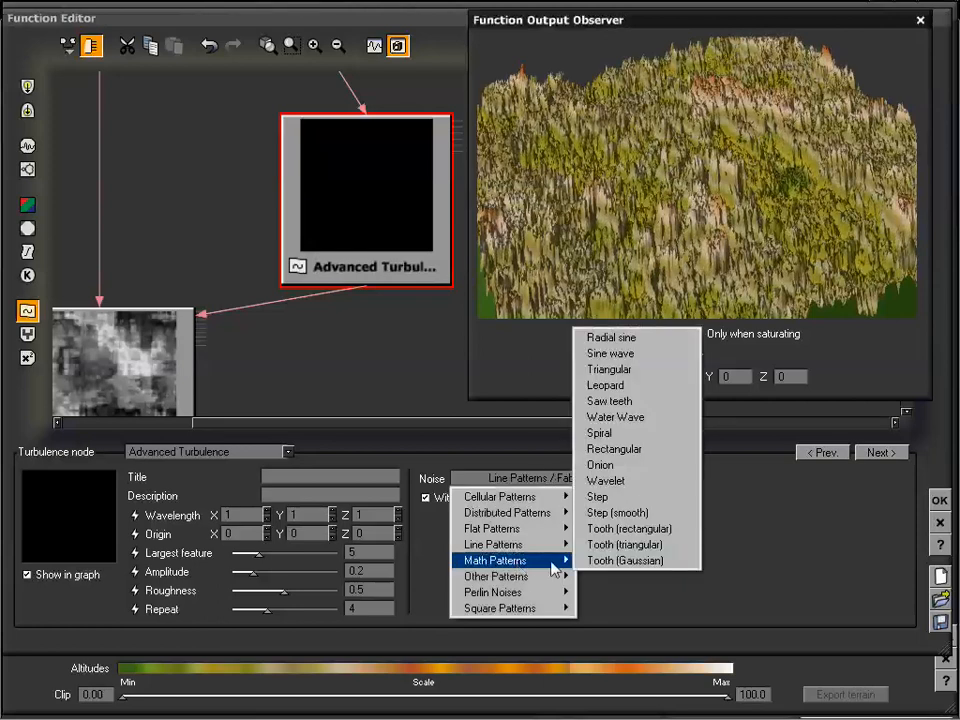
pyautogui.click(604, 465)
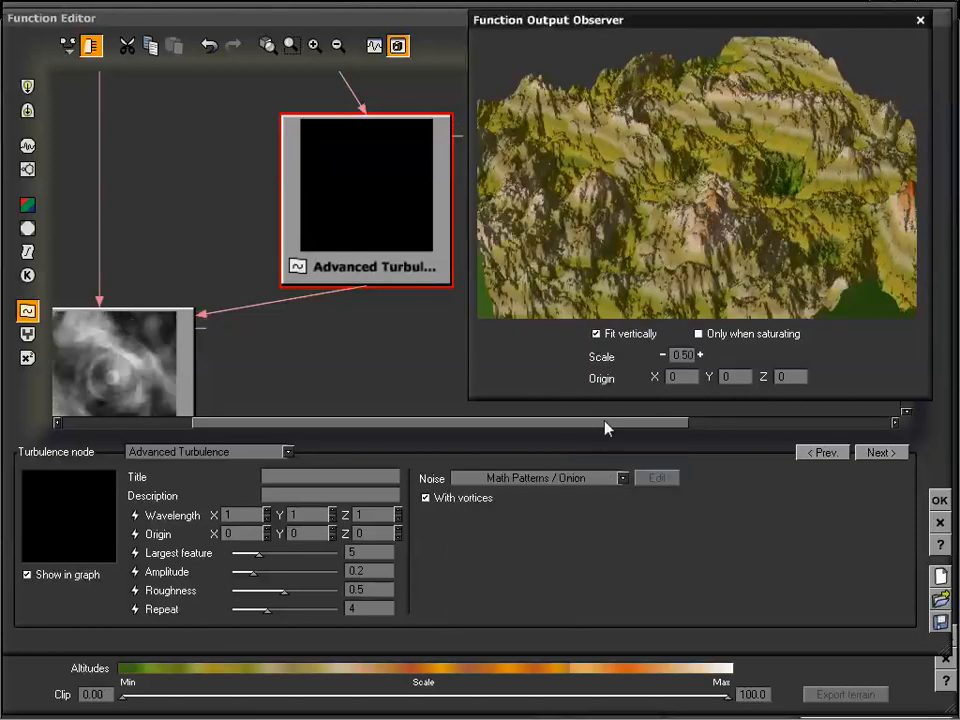
pyautogui.moveTo(687, 184); pyautogui.dragTo(765, 196)
pyautogui.moveTo(299, 357); pyautogui.dragTo(323, 309, button='middle')
pyautogui.moveTo(684, 232); pyautogui.dragTo(664, 199)
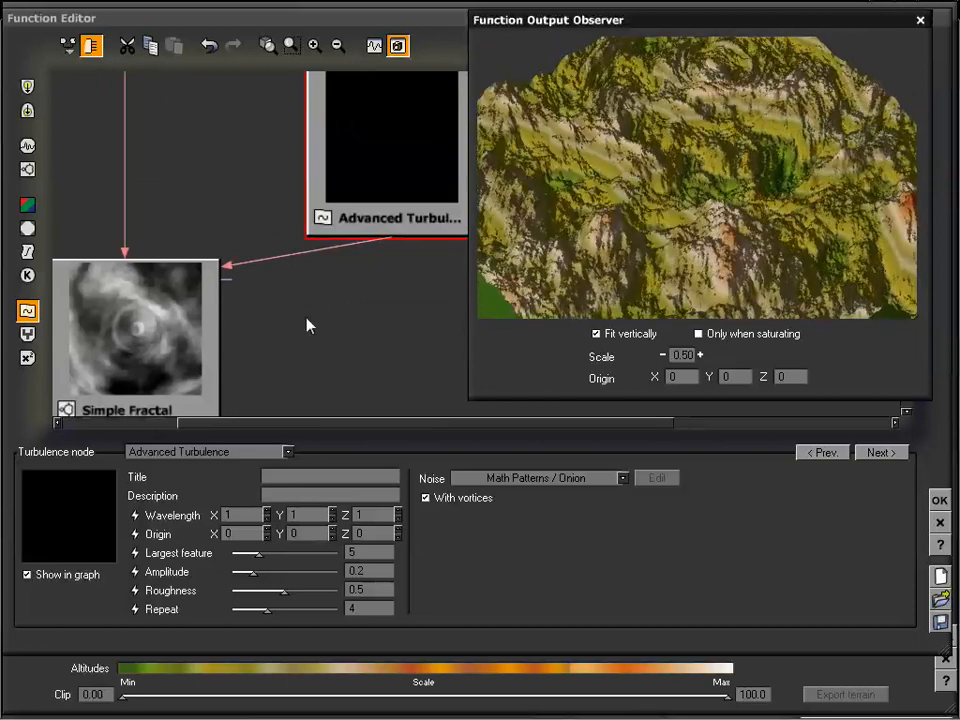
# Change the separate Fabric noise node to Math Patterns / Onion
pyautogui.moveTo(173, 200); pyautogui.dragTo(392, 324)
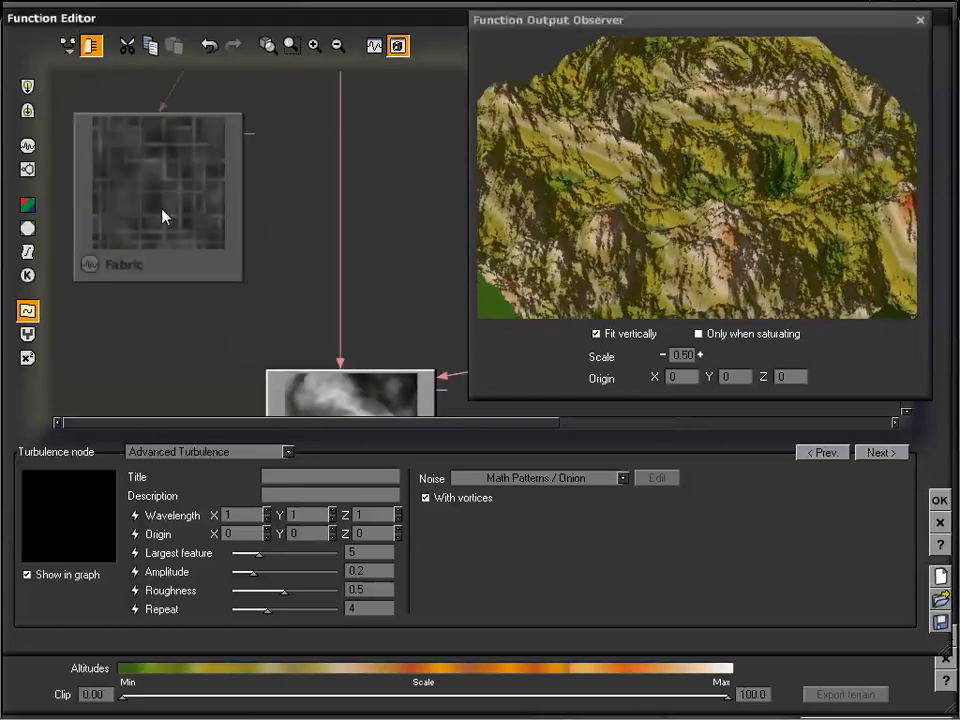
pyautogui.click(189, 193)
pyautogui.click(375, 452)
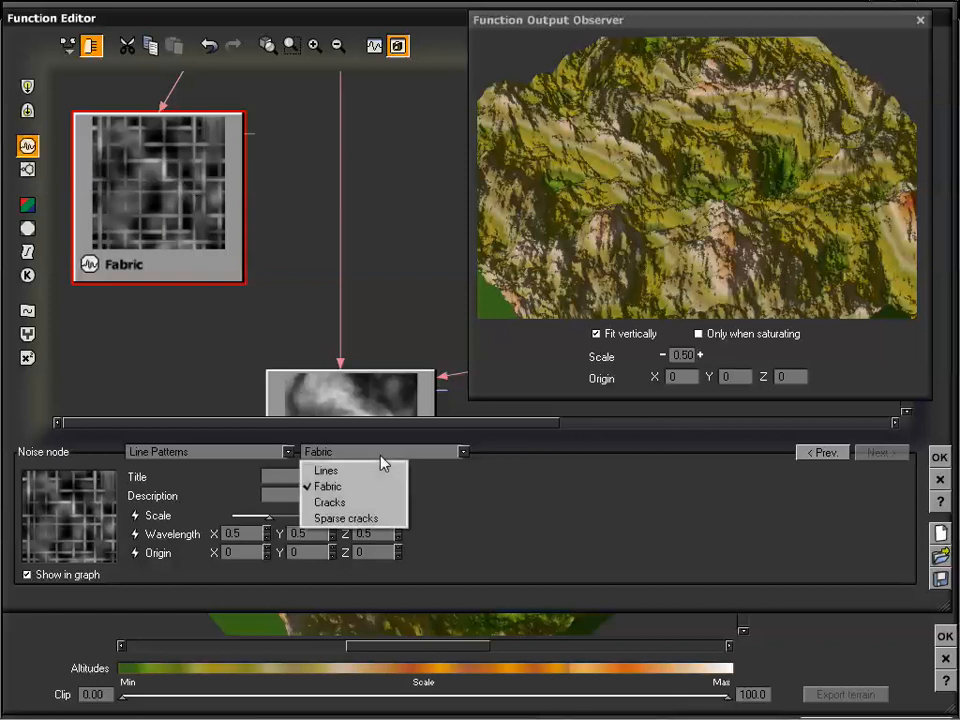
pyautogui.click(258, 452)
pyautogui.moveTo(222, 552)
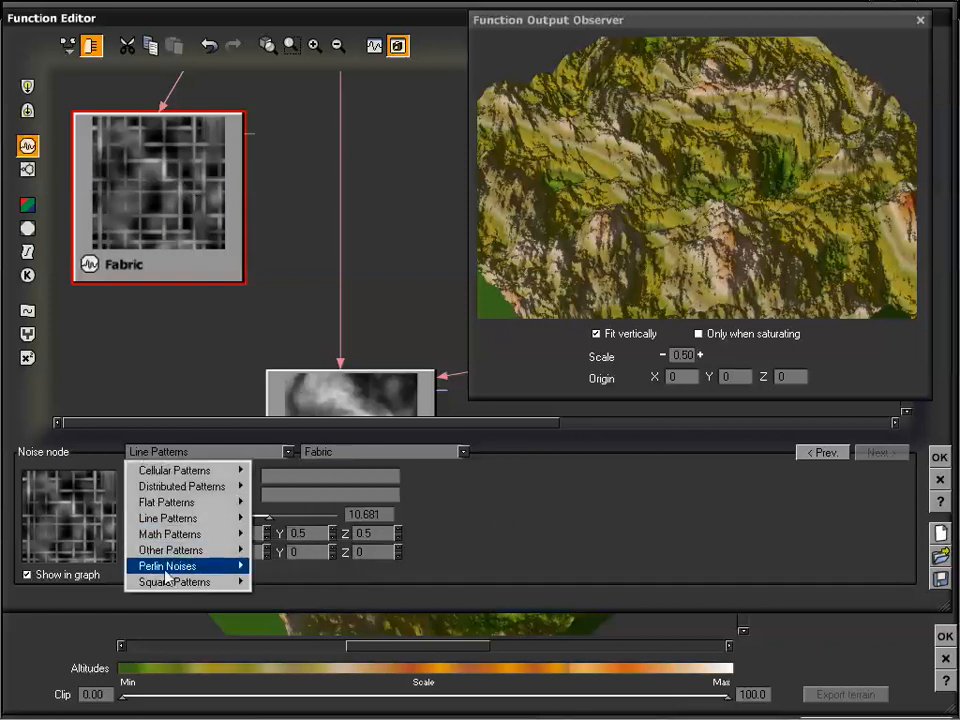
pyautogui.moveTo(168, 570)
pyautogui.moveTo(172, 537)
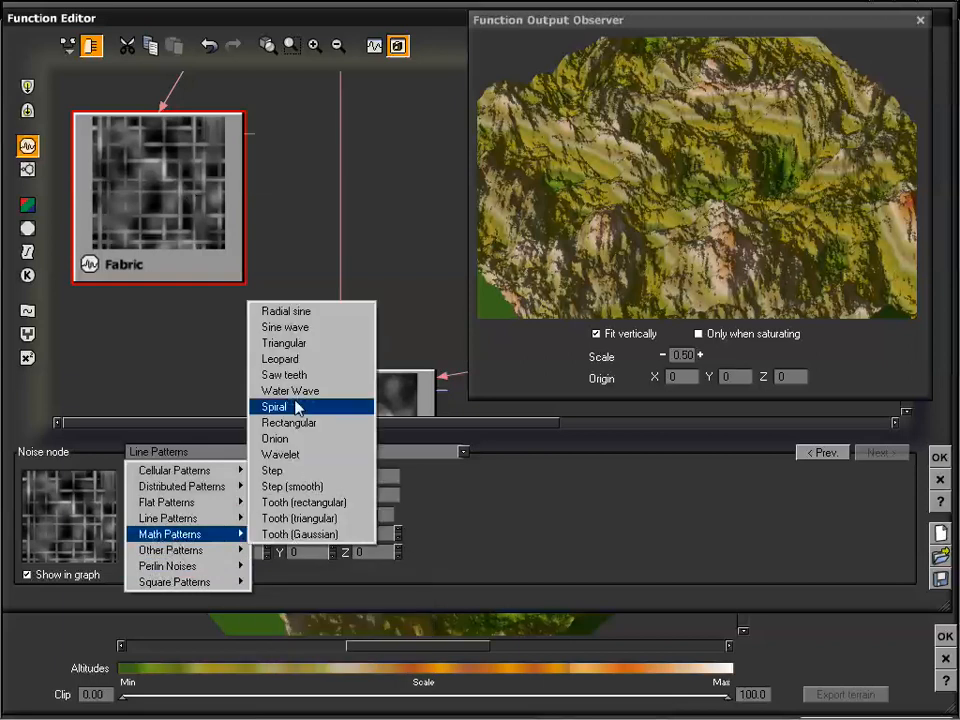
pyautogui.click(290, 439)
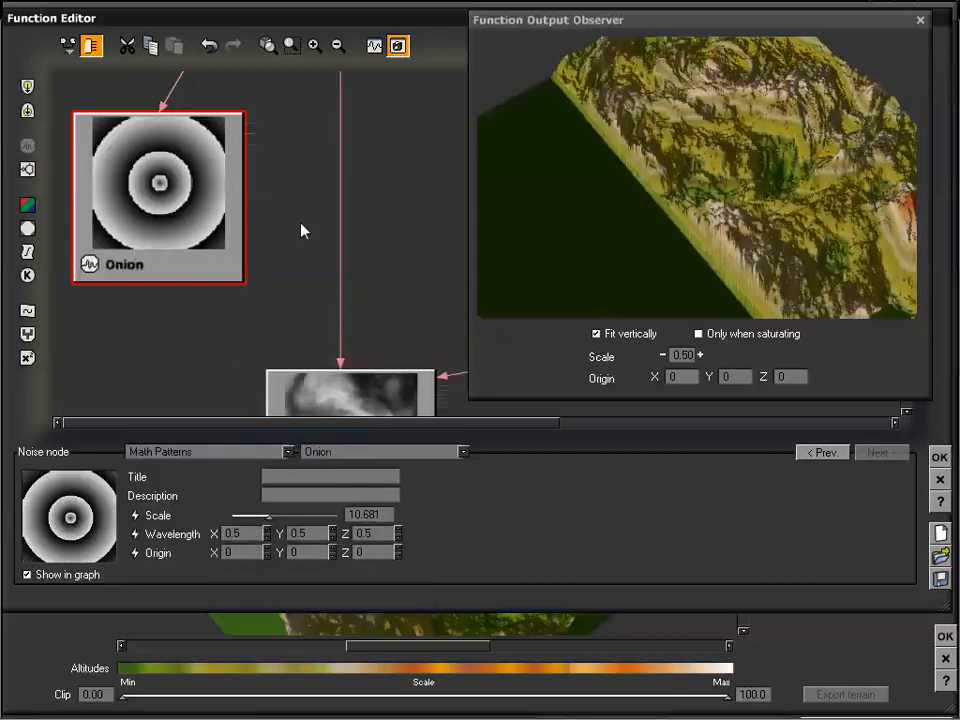
# Compare the separate noise node's Onion pattern with the Simple Fractal thumbnail and the terrain preview seen from a different angle
pyautogui.moveTo(261, 171); pyautogui.dragTo(280, 183)
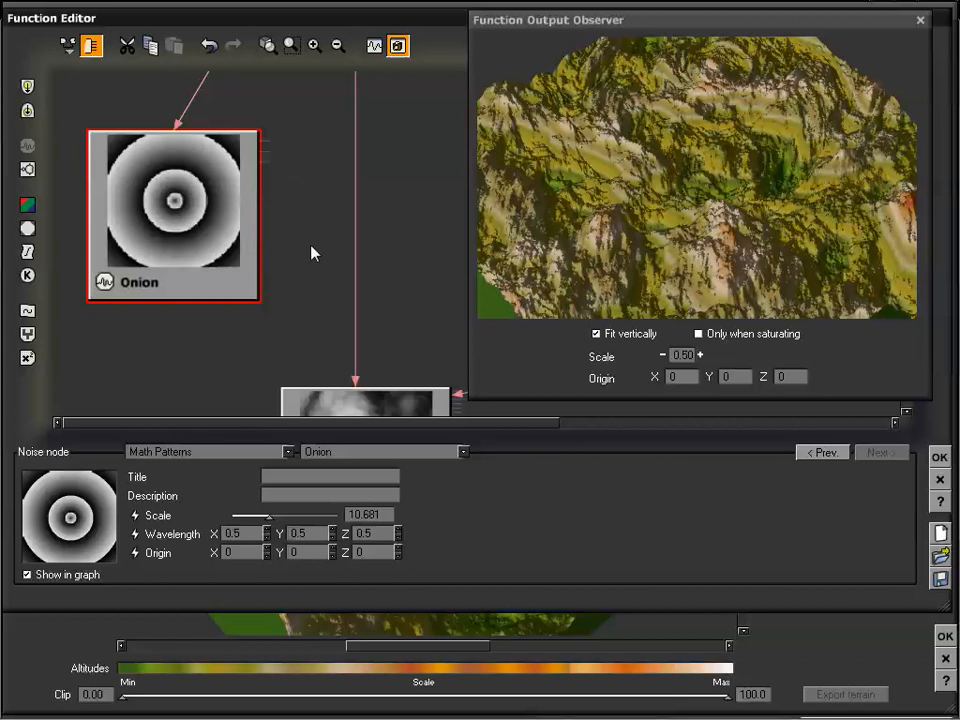
pyautogui.moveTo(306, 242); pyautogui.dragTo(278, 232)
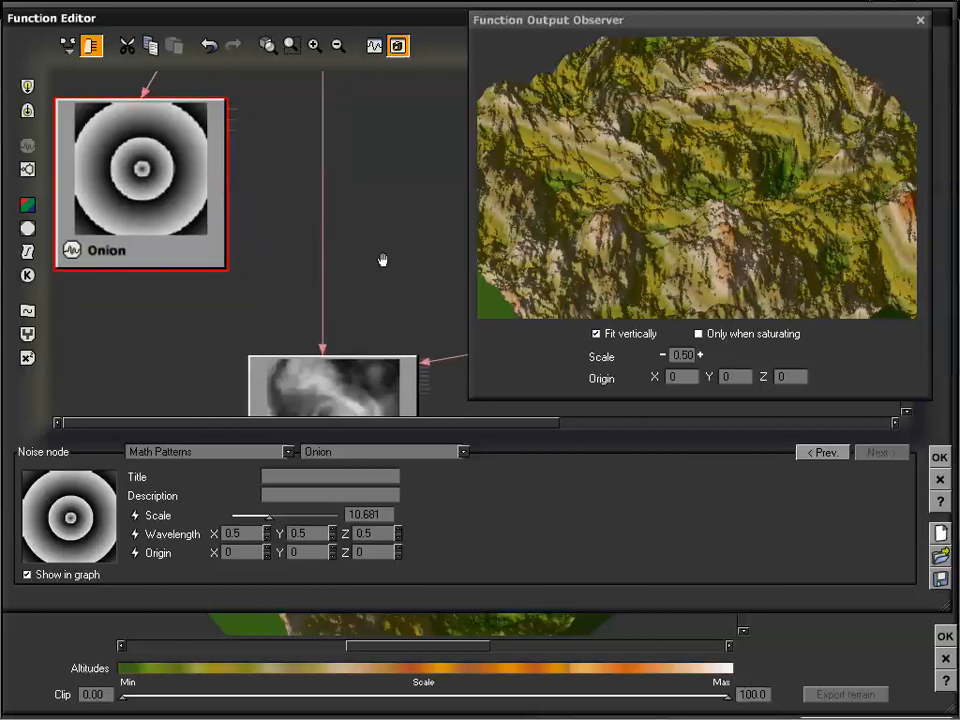
pyautogui.moveTo(382, 260); pyautogui.dragTo(361, 270)
pyautogui.moveTo(641, 175); pyautogui.dragTo(691, 215)
pyautogui.moveTo(387, 279); pyautogui.dragTo(352, 271)
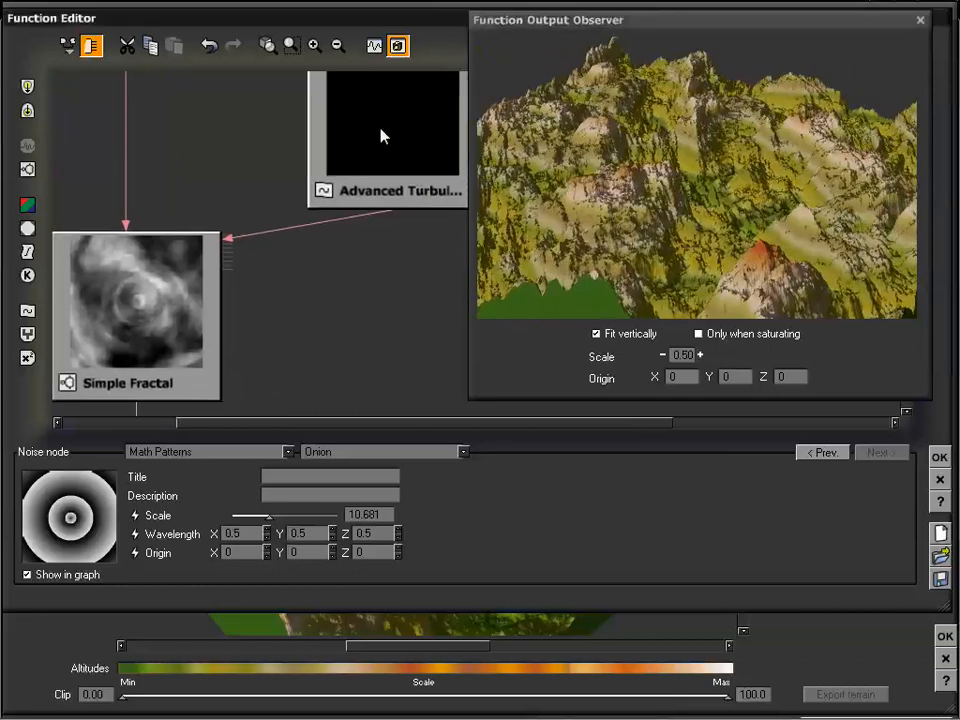
# Select the Advanced Turbulence node, review its parameters, and examine the terrain preview from a higher viewpoint
pyautogui.click(386, 144)
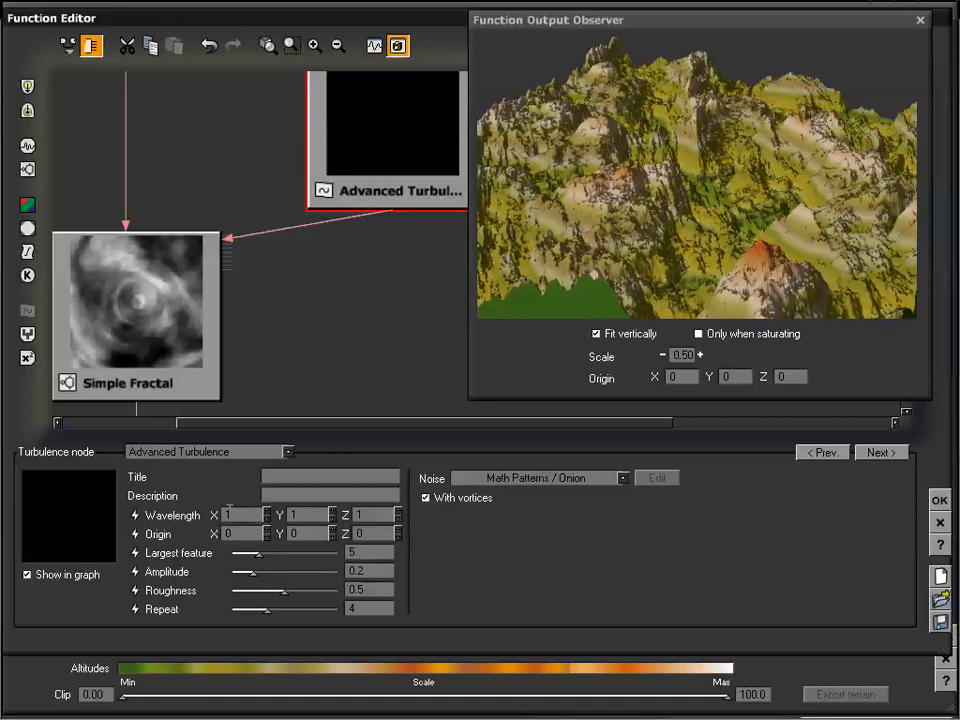
pyautogui.moveTo(372, 304); pyautogui.dragTo(365, 305)
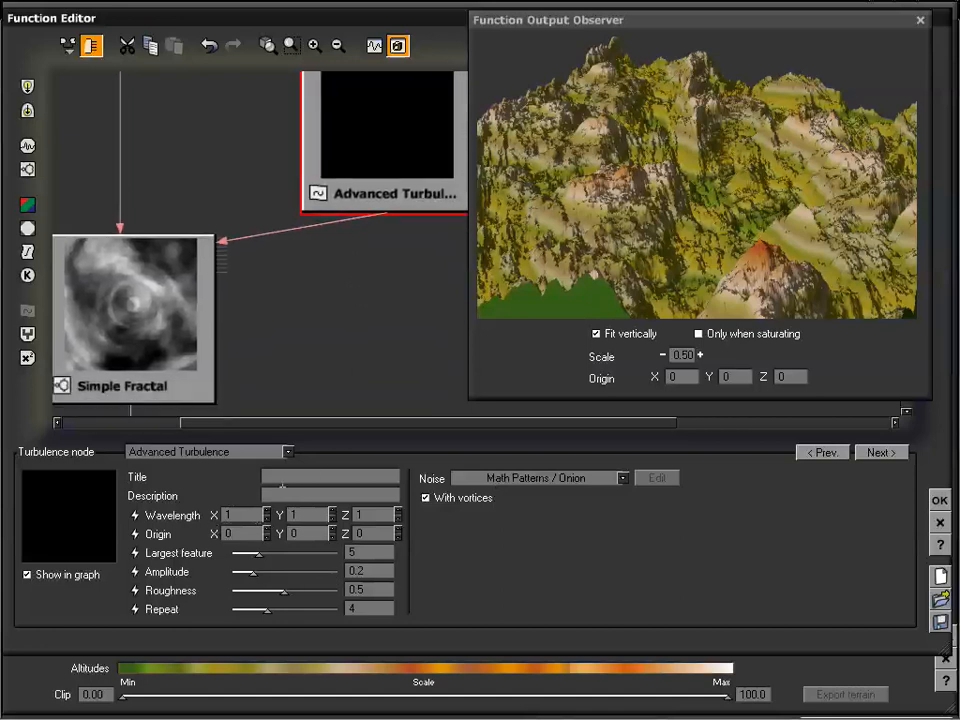
pyautogui.moveTo(383, 358); pyautogui.dragTo(374, 330)
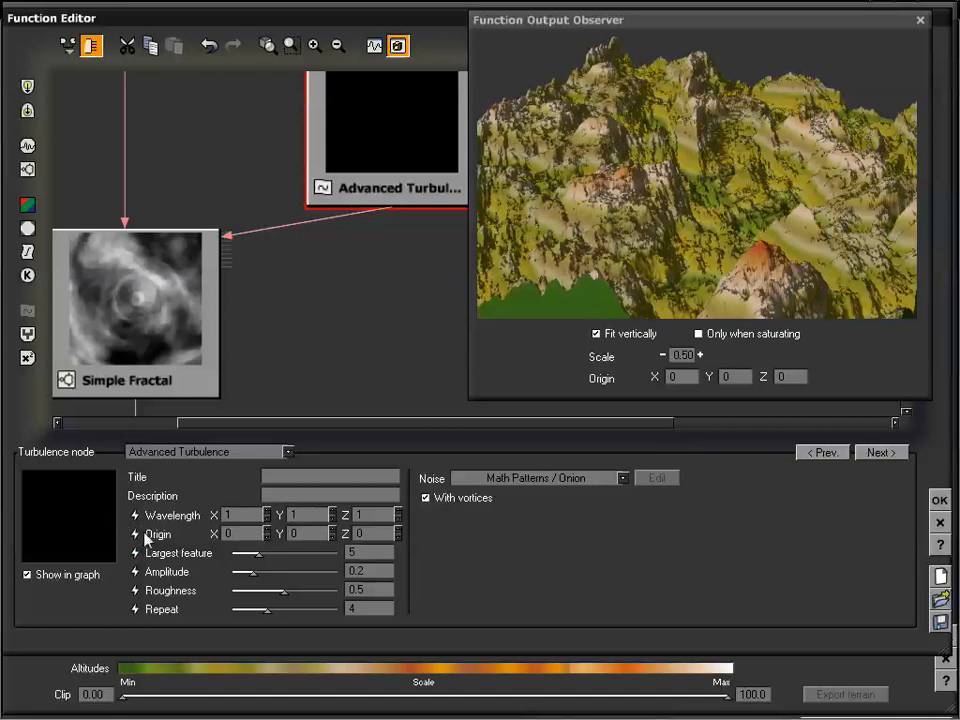
pyautogui.moveTo(600, 243); pyautogui.dragTo(658, 238)
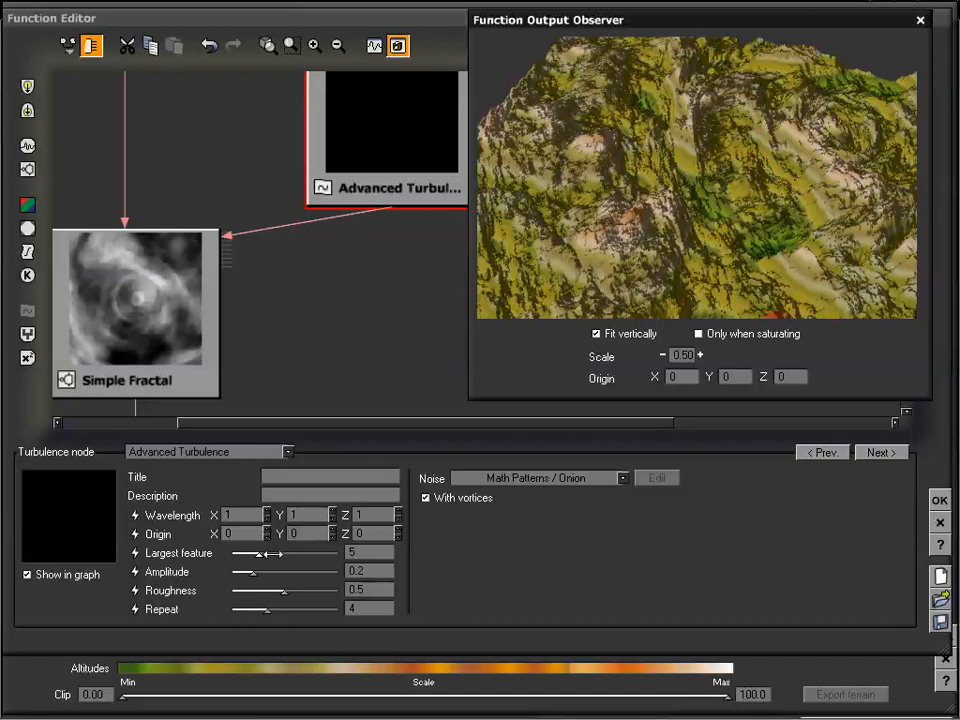
# Raise the Advanced Turbulence node's largest feature to 10.591 and on to 48.2998, inspecting the terrain preview after each change
pyautogui.moveTo(259, 552); pyautogui.dragTo(269, 552)
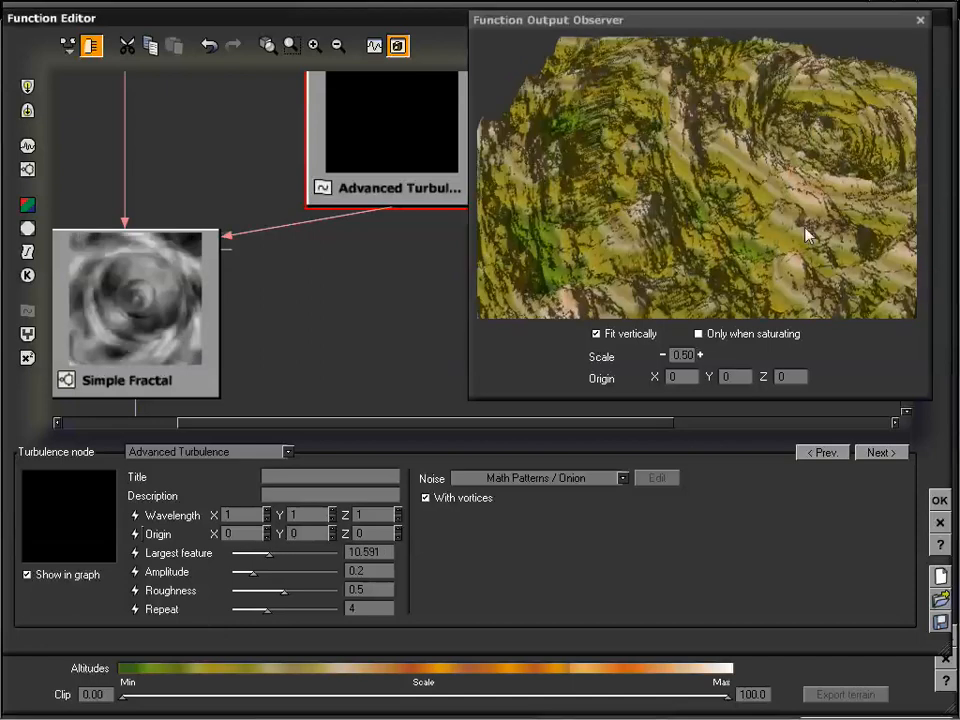
pyautogui.moveTo(808, 234); pyautogui.dragTo(745, 218)
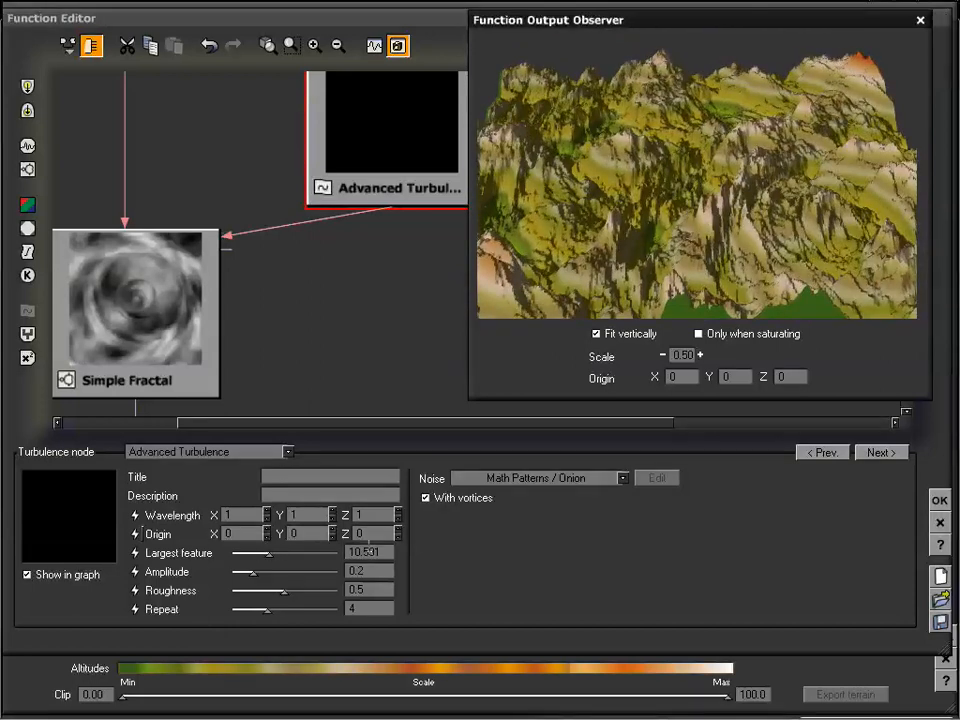
pyautogui.click(374, 551)
pyautogui.click(382, 550)
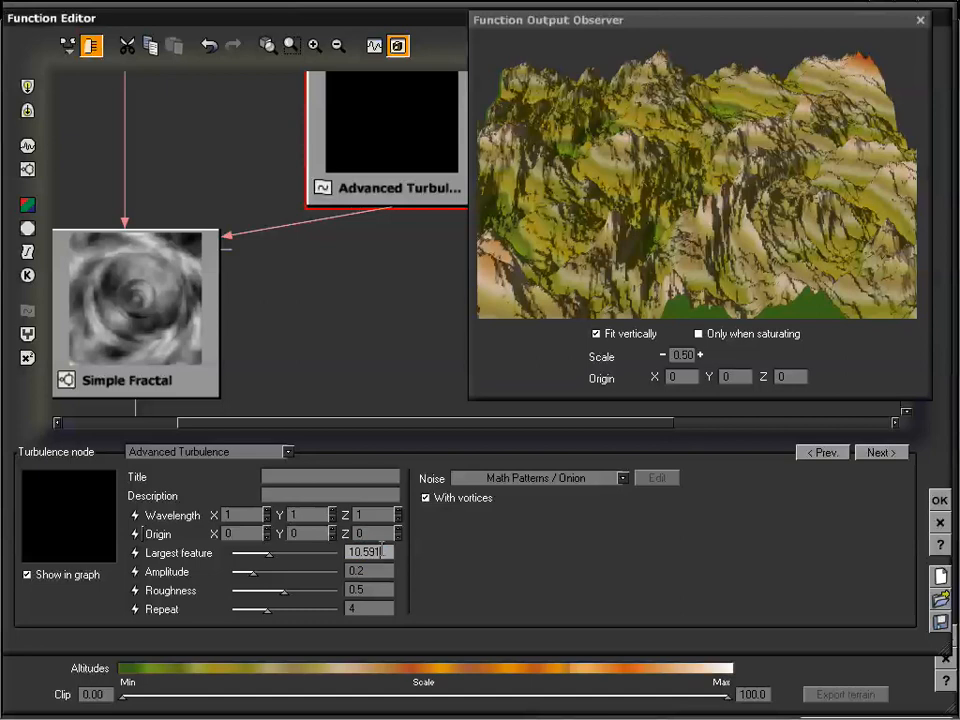
pyautogui.moveTo(266, 553); pyautogui.dragTo(289, 553)
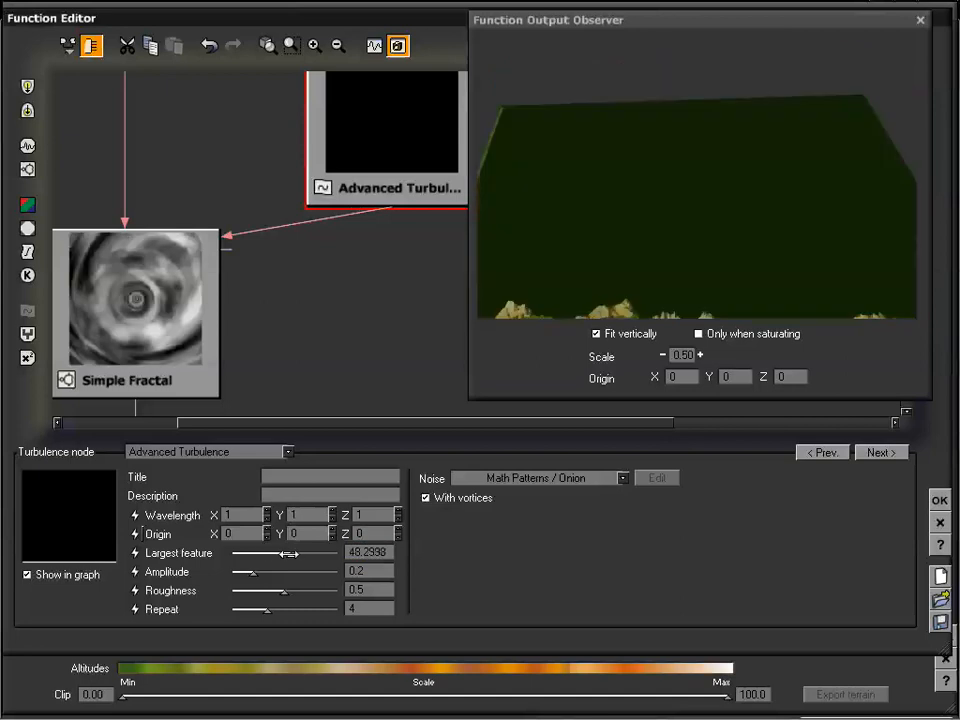
pyautogui.moveTo(700, 285); pyautogui.dragTo(735, 205)
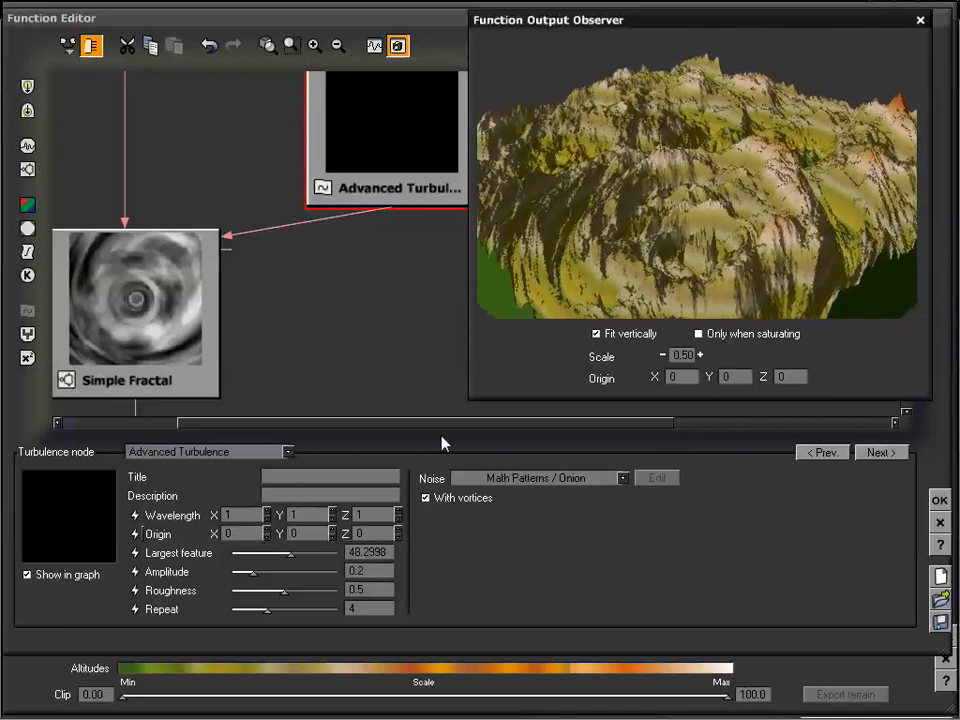
# Raise the Advanced Turbulence node's amplitude to about 0.33
pyautogui.moveTo(253, 572); pyautogui.dragTo(268, 571)
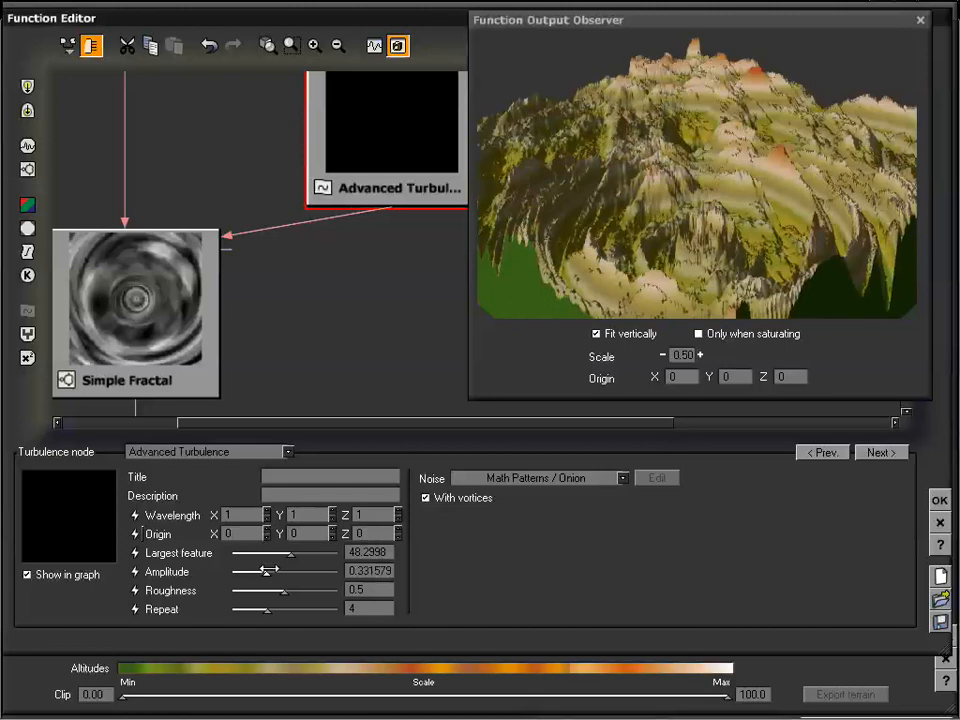
# Try raising the Advanced Turbulence amplitude to 0.682456 and 0.92807, inspecting the terrain preview from different angles
pyautogui.moveTo(686, 236); pyautogui.dragTo(760, 220)
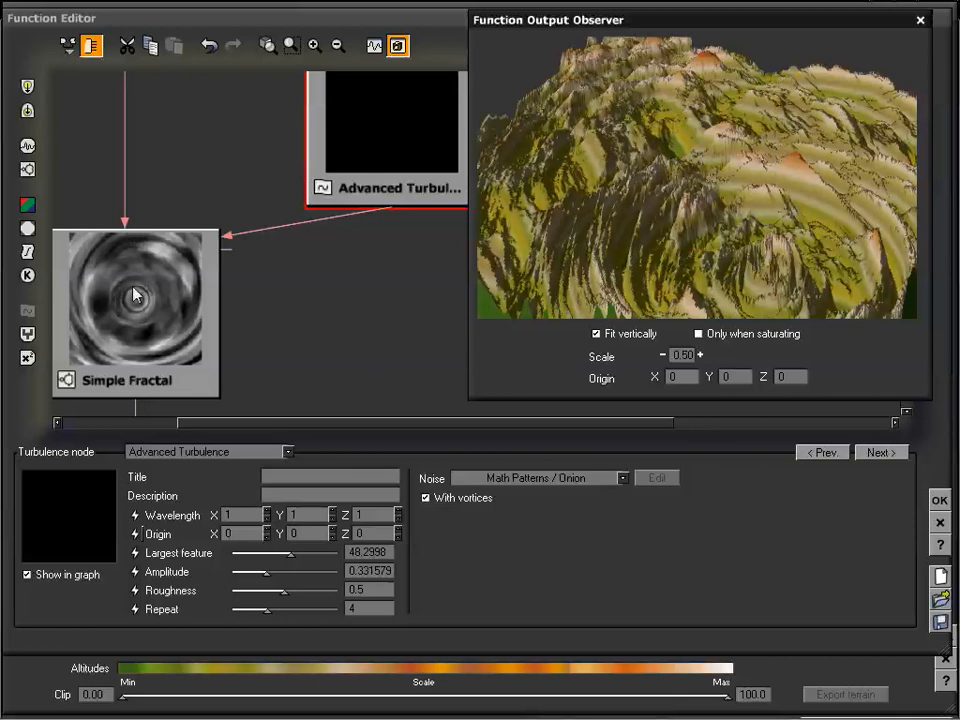
pyautogui.moveTo(310, 307); pyautogui.dragTo(313, 298)
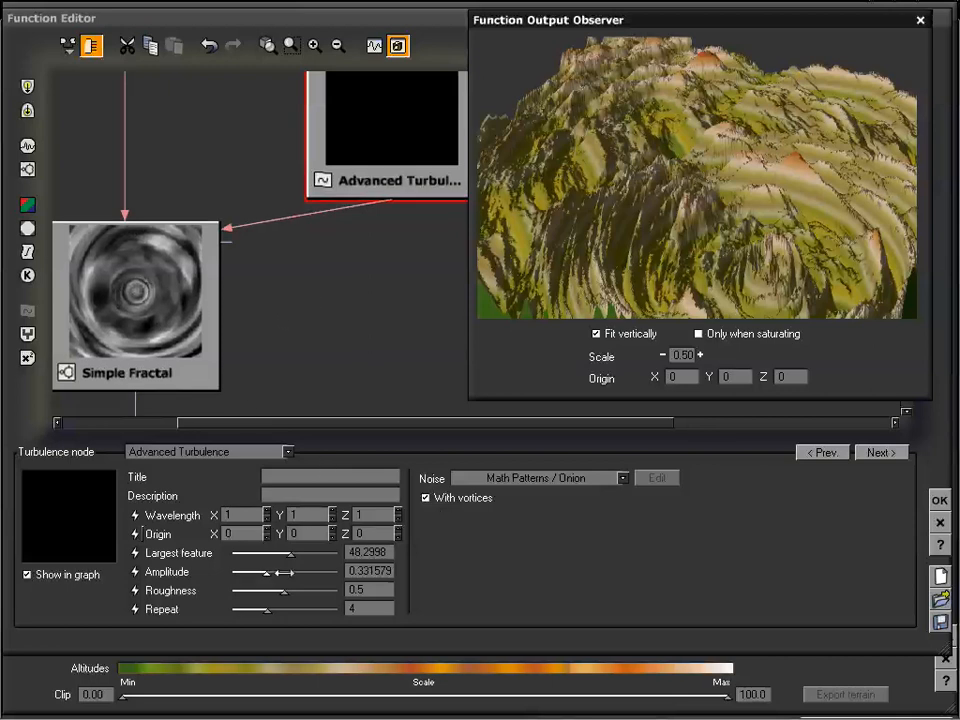
pyautogui.moveTo(267, 569); pyautogui.dragTo(302, 569)
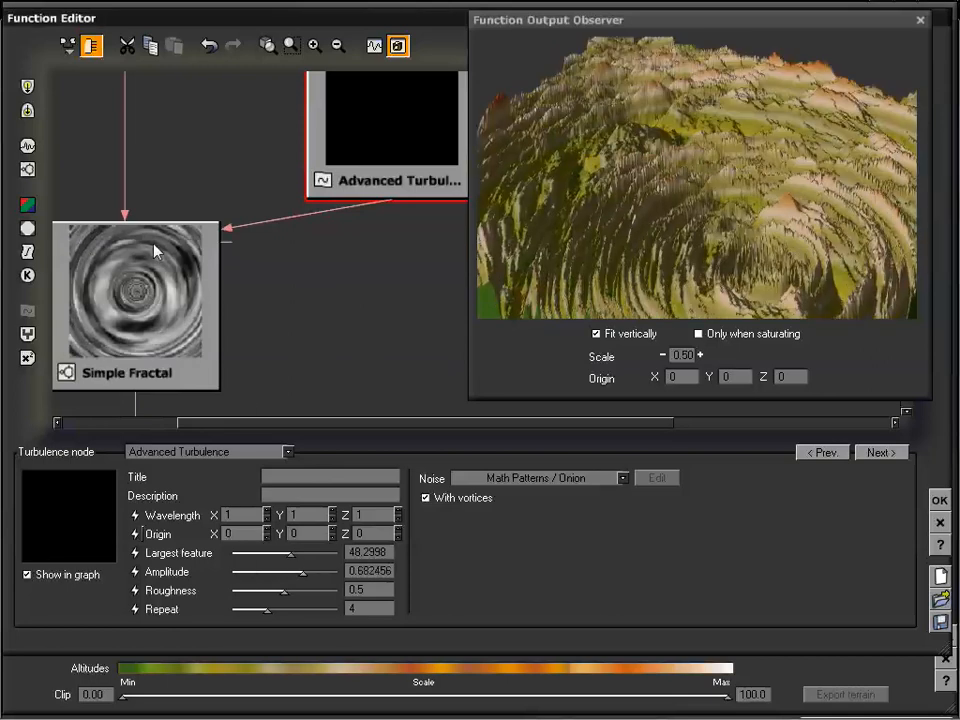
pyautogui.moveTo(302, 574); pyautogui.dragTo(328, 572)
pyautogui.moveTo(700, 250); pyautogui.dragTo(637, 77)
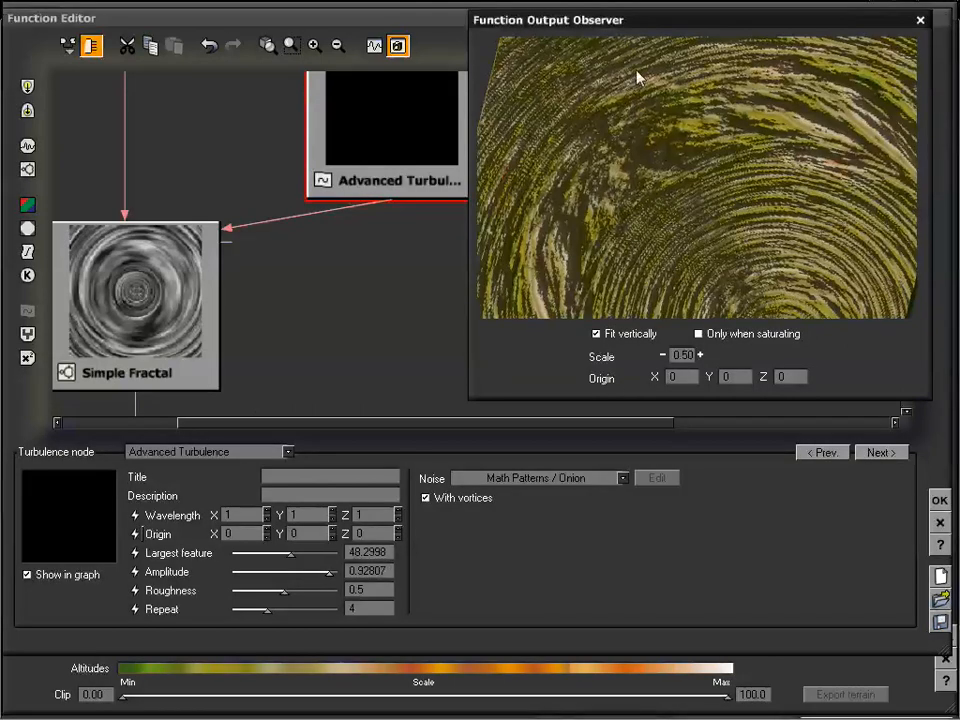
pyautogui.moveTo(705, 226); pyautogui.dragTo(688, 171)
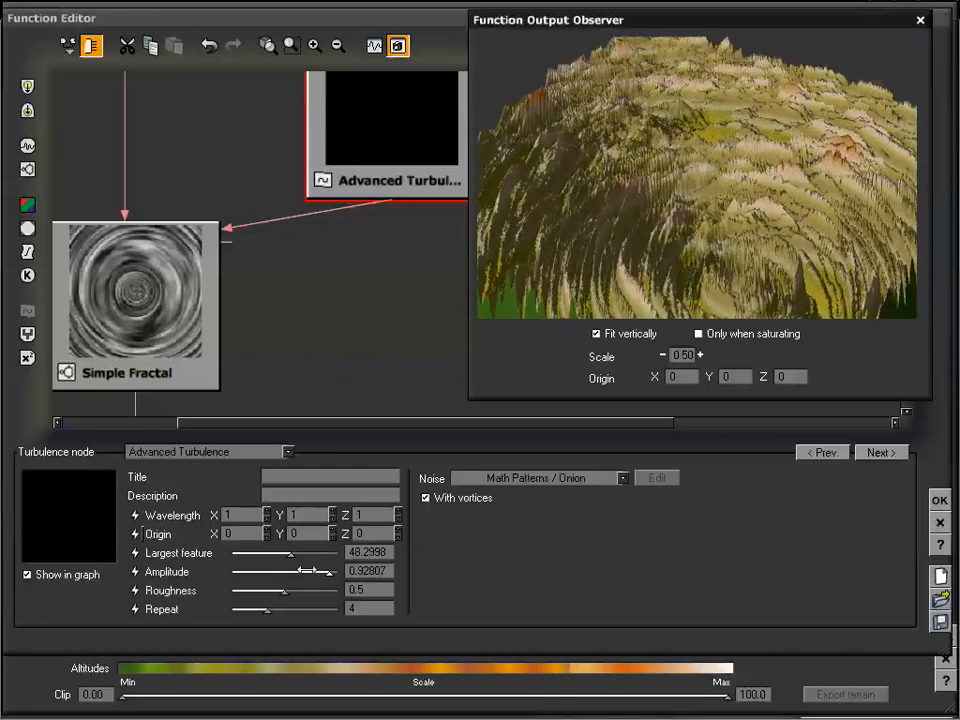
# Set the turbulence amplitude to 0.2, check the Onion noise node's settings, and reselect the Advanced Turbulence node
pyautogui.moveTo(325, 574); pyautogui.dragTo(248, 573)
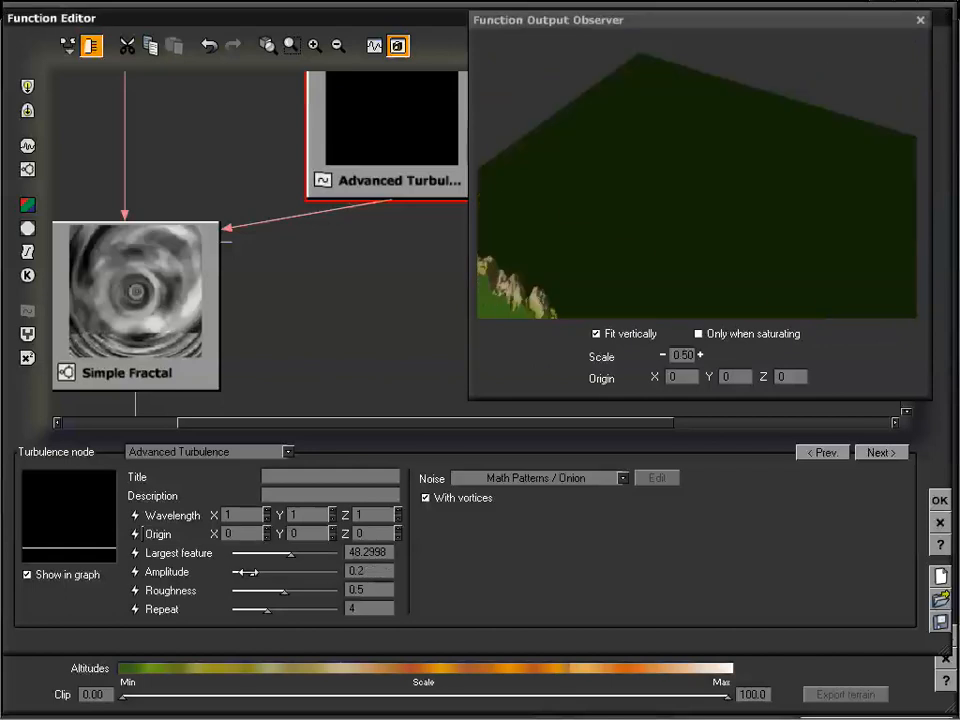
pyautogui.moveTo(700, 125)
pyautogui.mouseDown()
pyautogui.moveTo(718, 146)
pyautogui.moveTo(717, 125)
pyautogui.mouseUp()
pyautogui.moveTo(114, 120); pyautogui.dragTo(352, 269)
pyautogui.click(180, 184)
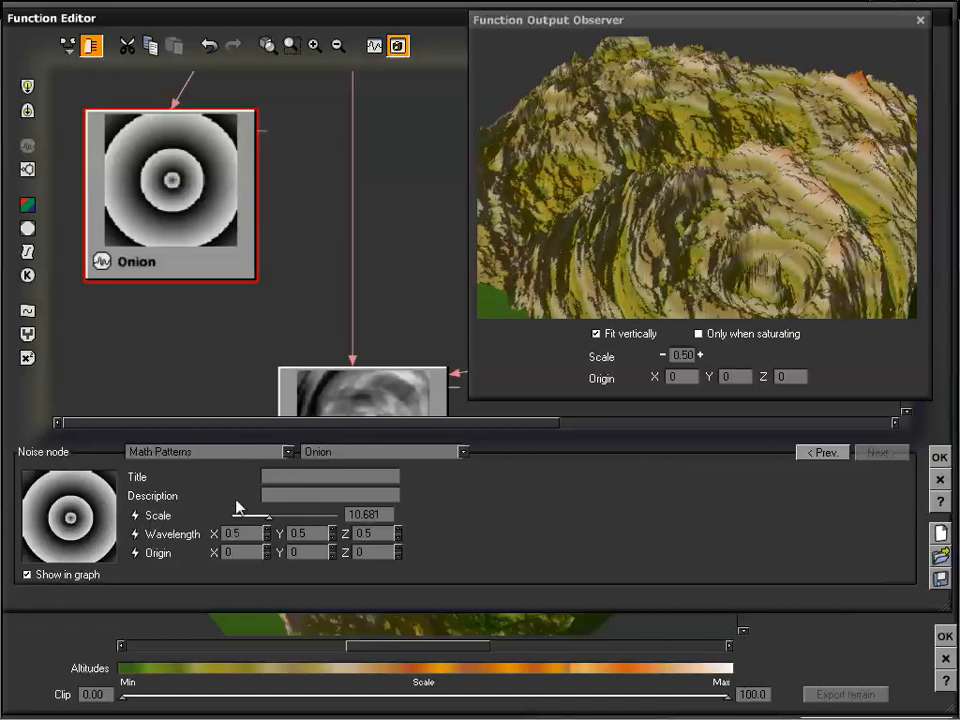
pyautogui.moveTo(392, 240); pyautogui.dragTo(193, 144)
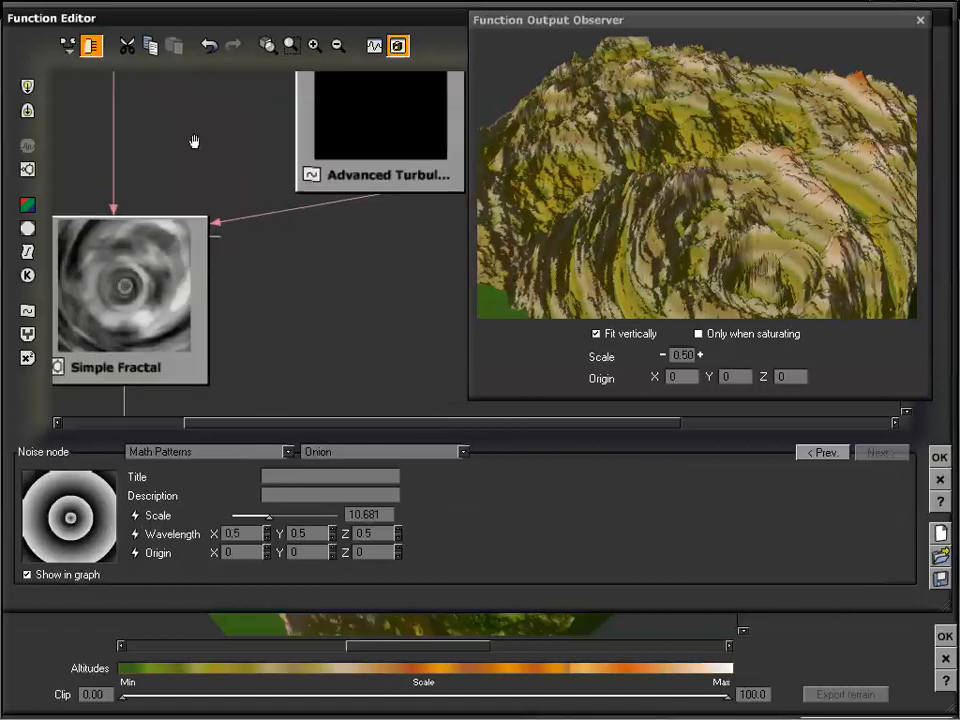
pyautogui.click(403, 130)
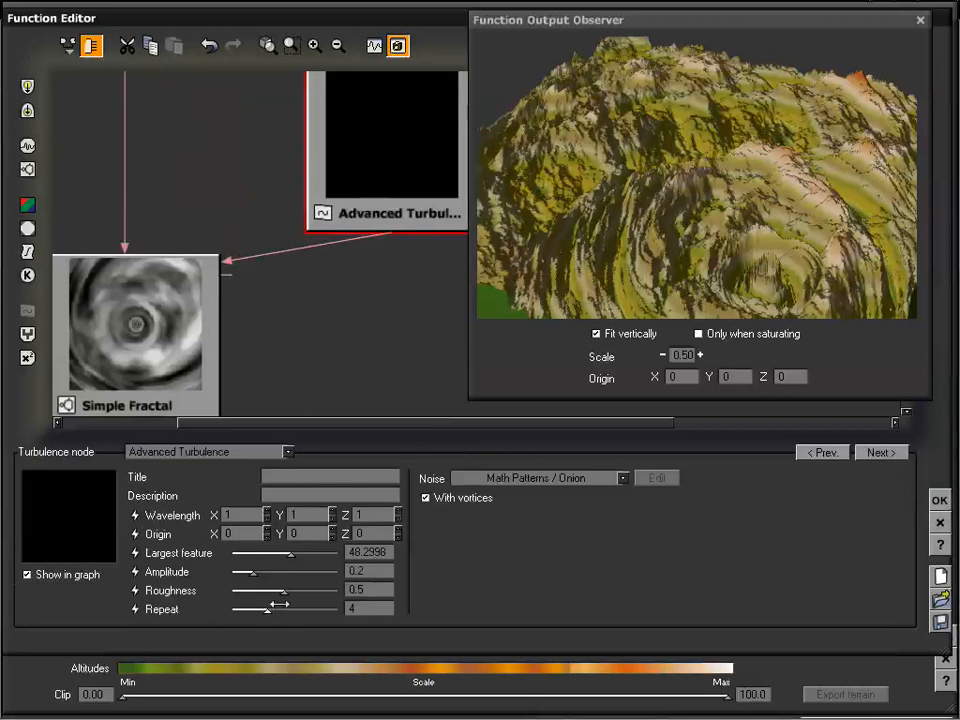
# Raise the Advanced Turbulence repeat count to 9 and inspect the resulting terrain preview
pyautogui.moveTo(322, 330)
pyautogui.mouseDown()
pyautogui.moveTo(330, 343)
pyautogui.moveTo(318, 333)
pyautogui.mouseUp()
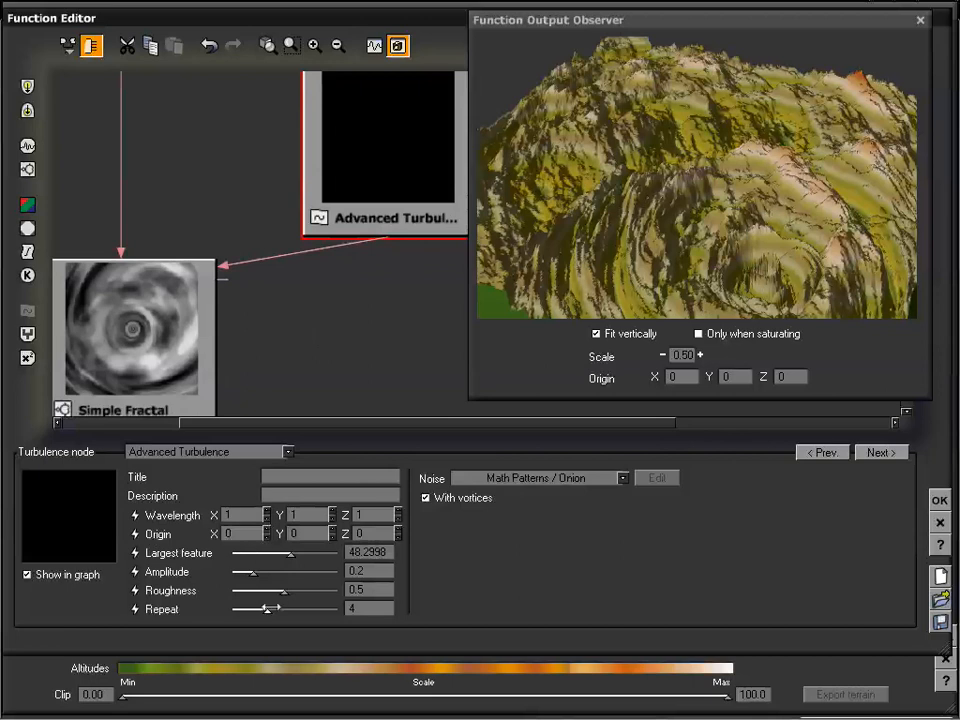
pyautogui.moveTo(268, 608); pyautogui.dragTo(315, 606)
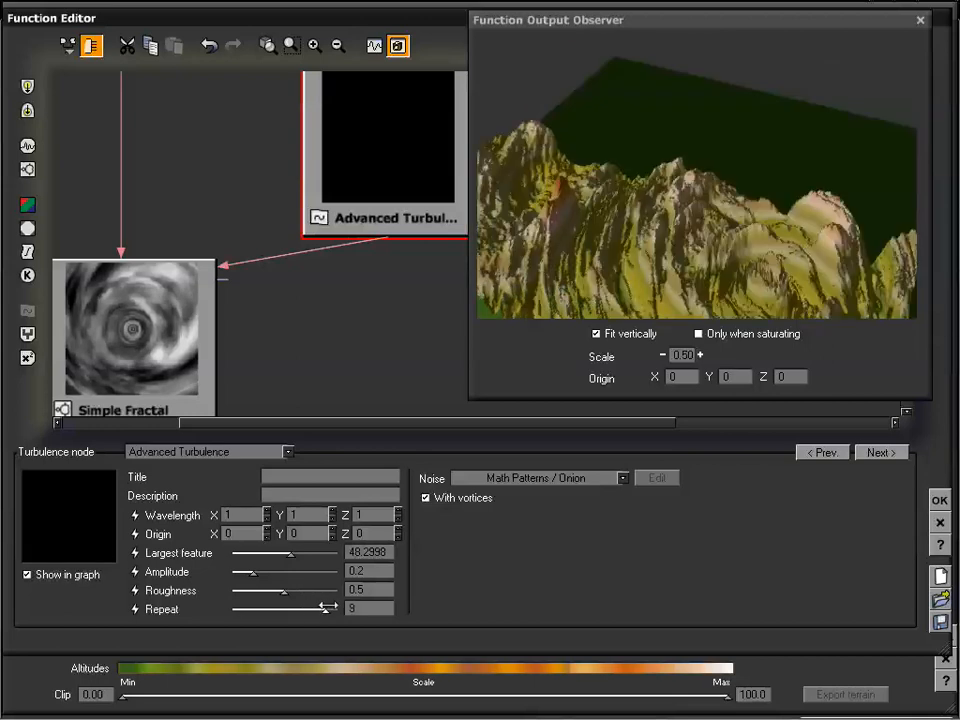
pyautogui.moveTo(735, 320); pyautogui.dragTo(730, 187)
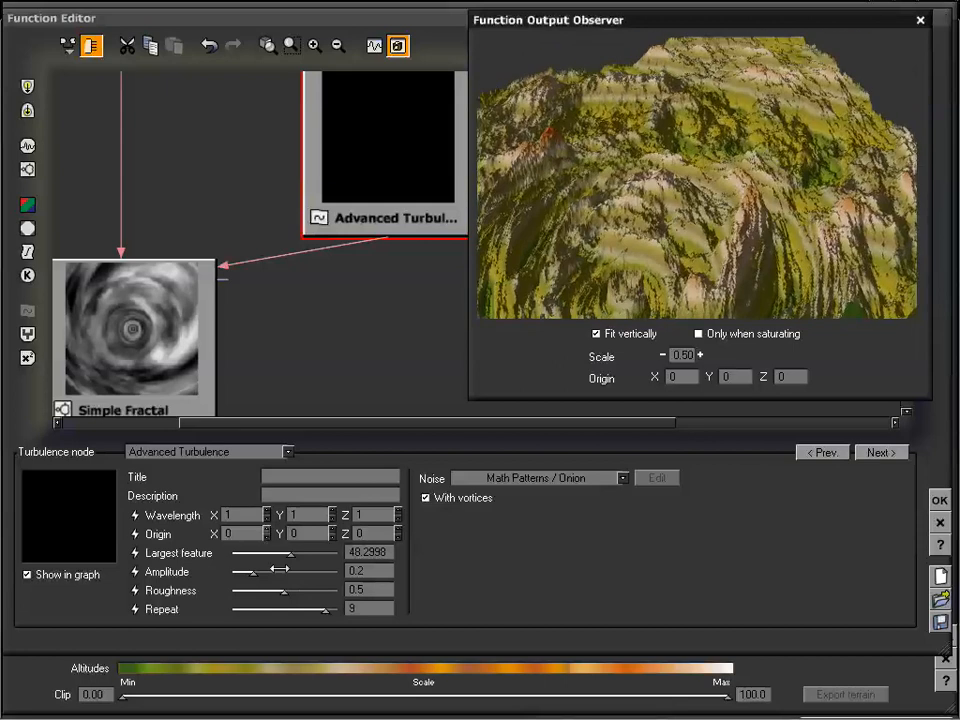
# Try a turbulence roughness of 0.657895, then lower the roughness to its minimum
pyautogui.moveTo(275, 598); pyautogui.dragTo(298, 590)
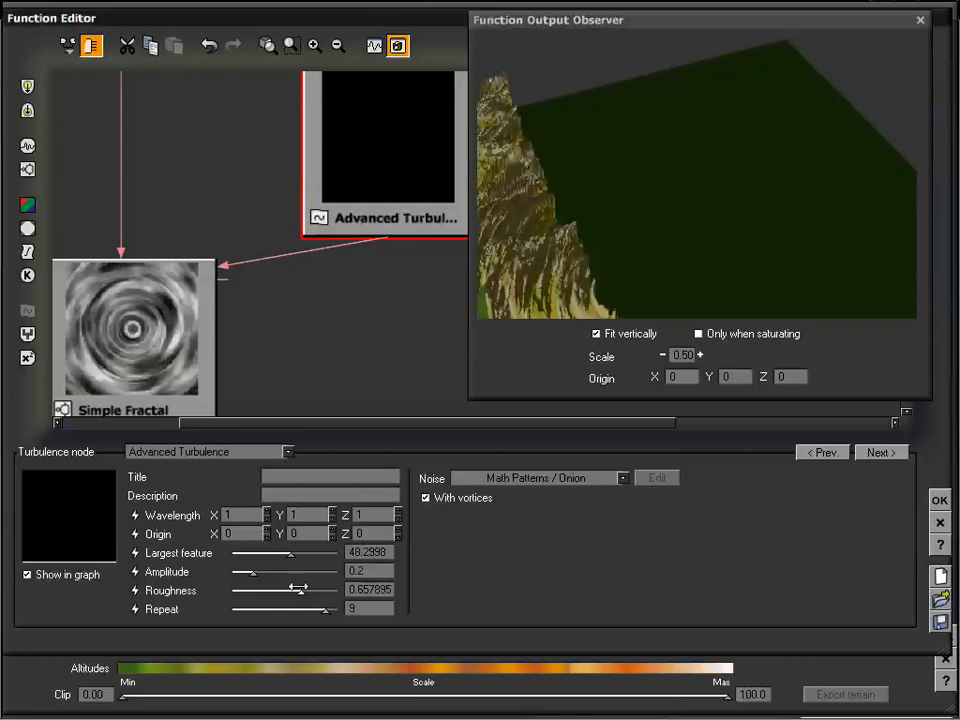
pyautogui.moveTo(780, 157); pyautogui.dragTo(714, 238)
pyautogui.moveTo(300, 591); pyautogui.dragTo(260, 593)
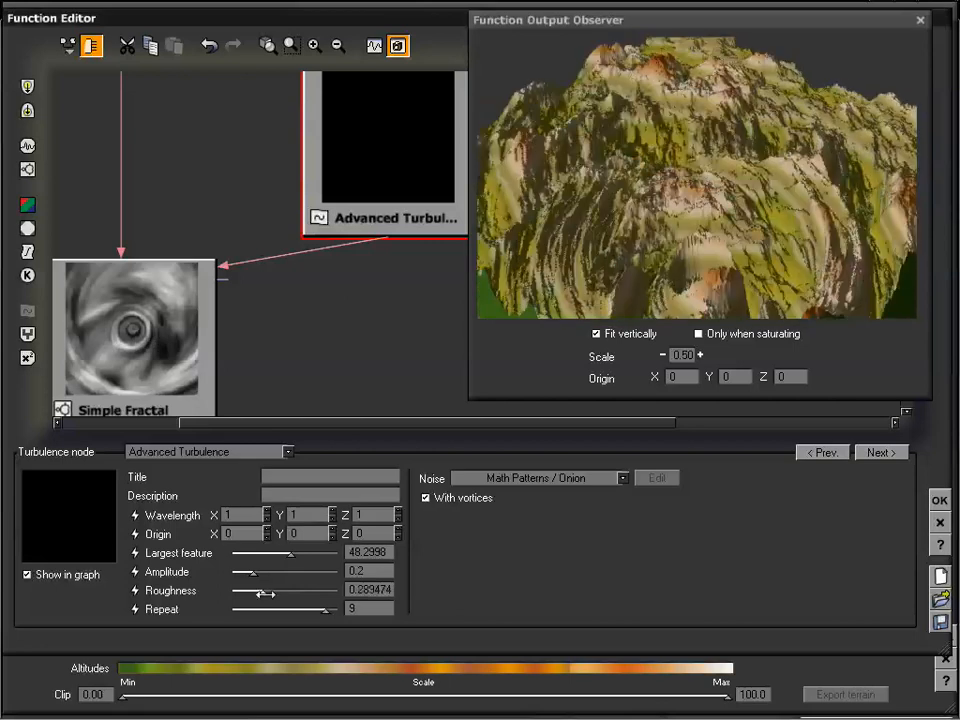
pyautogui.moveTo(265, 594); pyautogui.dragTo(236, 592)
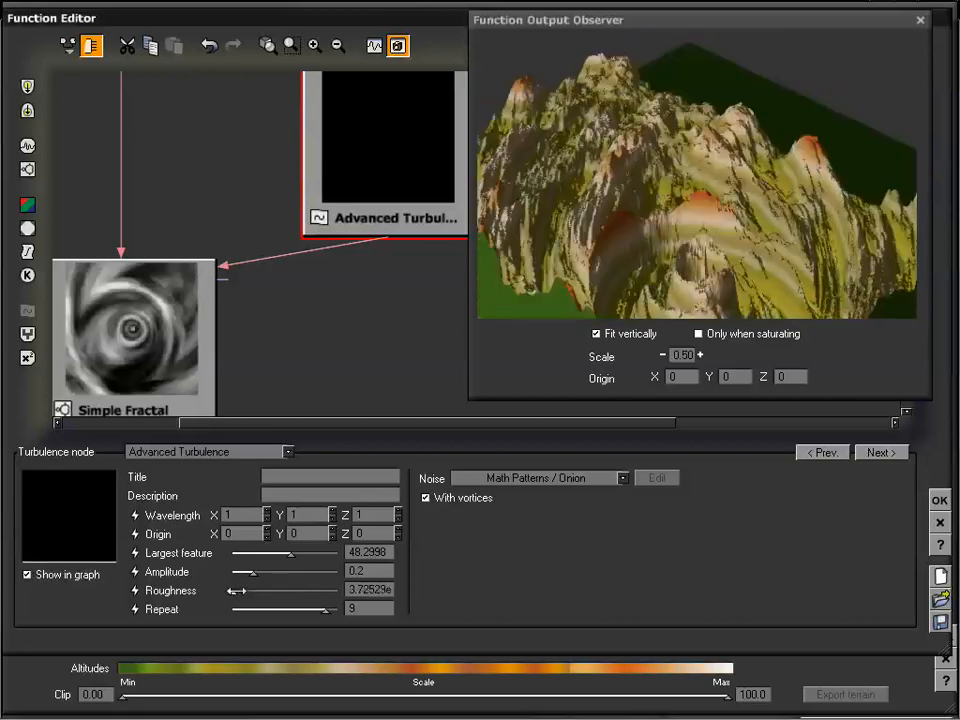
# Reduce the turbulence's largest feature to 10.591 and check the terrain preview
pyautogui.moveTo(666, 197); pyautogui.dragTo(689, 168)
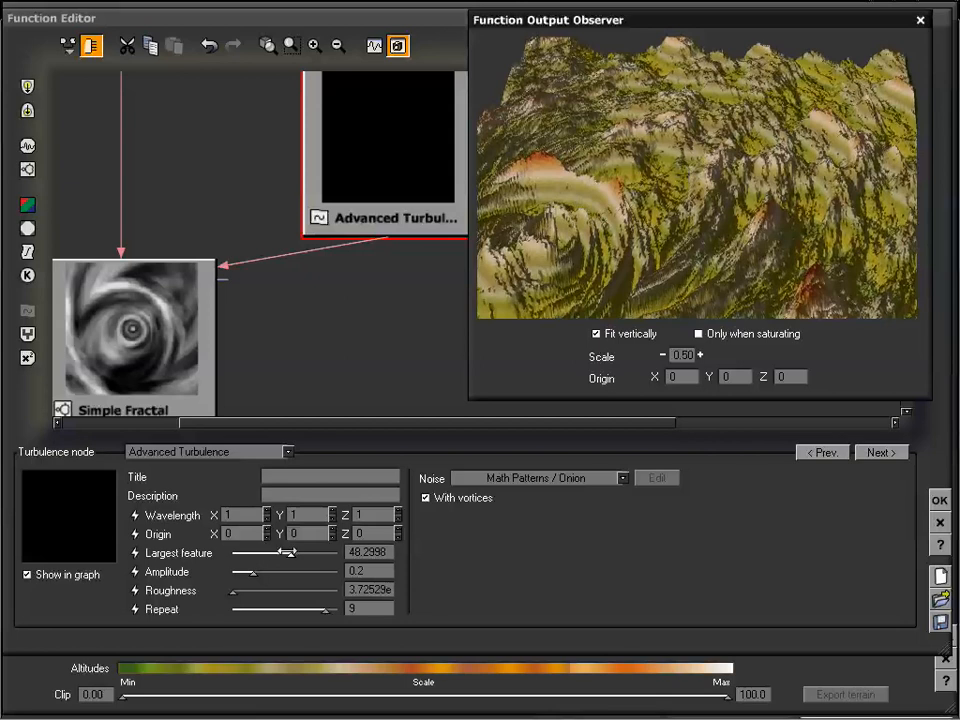
pyautogui.moveTo(286, 552); pyautogui.dragTo(266, 551)
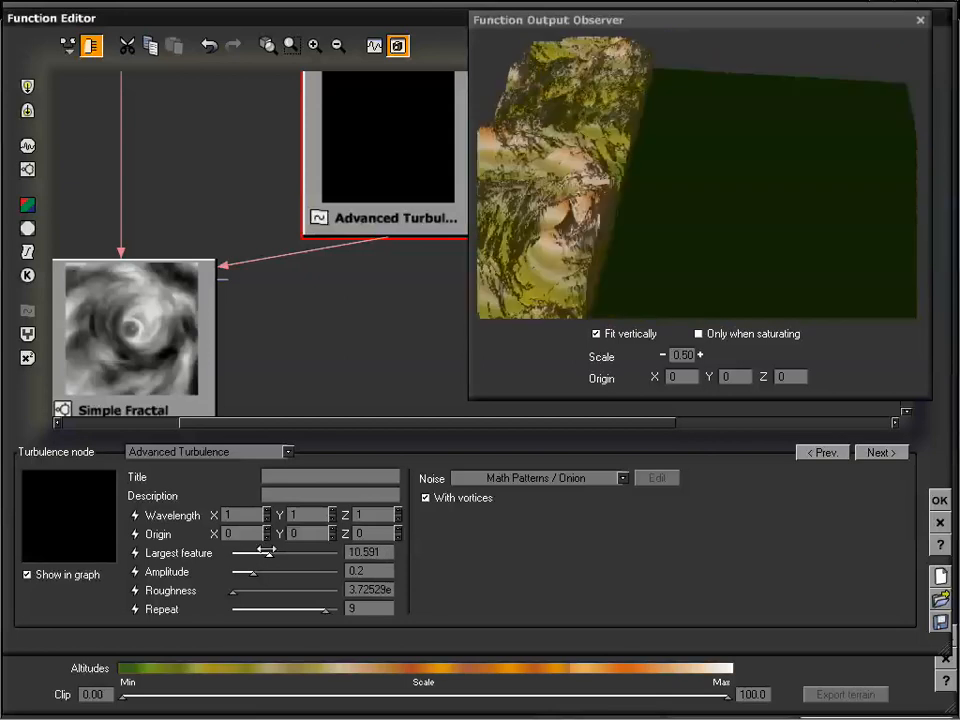
pyautogui.moveTo(729, 207); pyautogui.dragTo(737, 234)
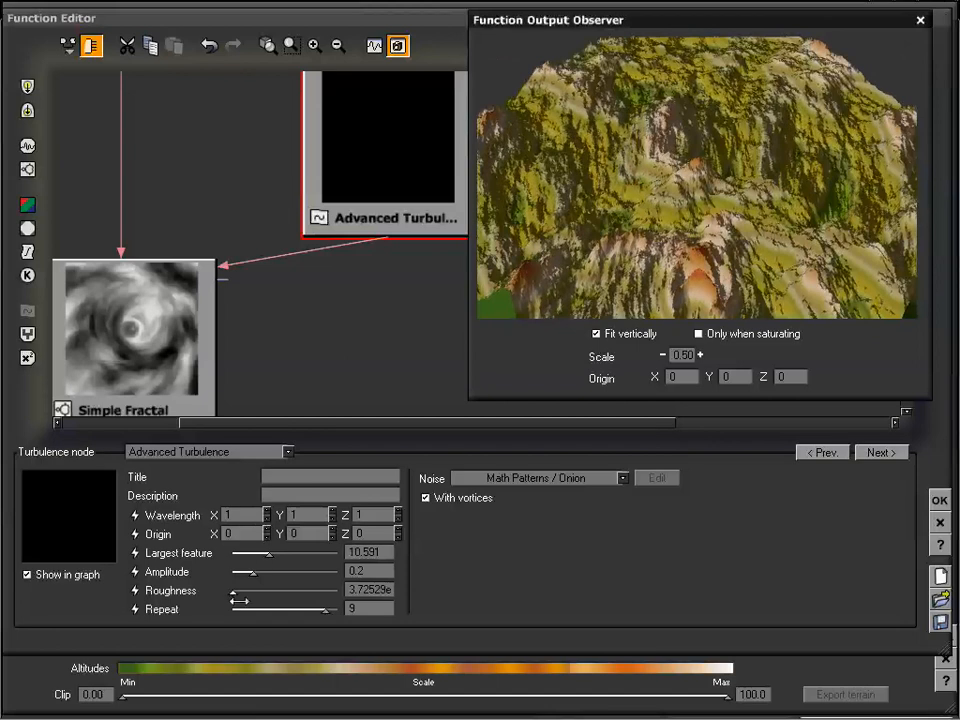
# Set the turbulence roughness to 0.157895 and the repeat count to 5
pyautogui.moveTo(239, 598); pyautogui.dragTo(248, 592)
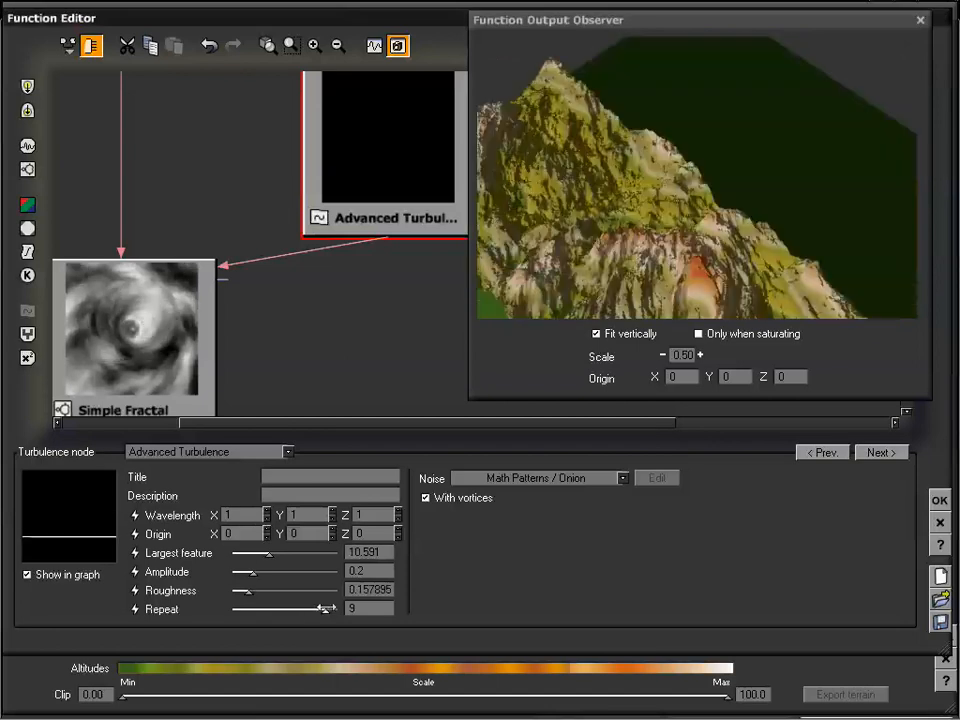
pyautogui.moveTo(326, 608); pyautogui.dragTo(274, 606)
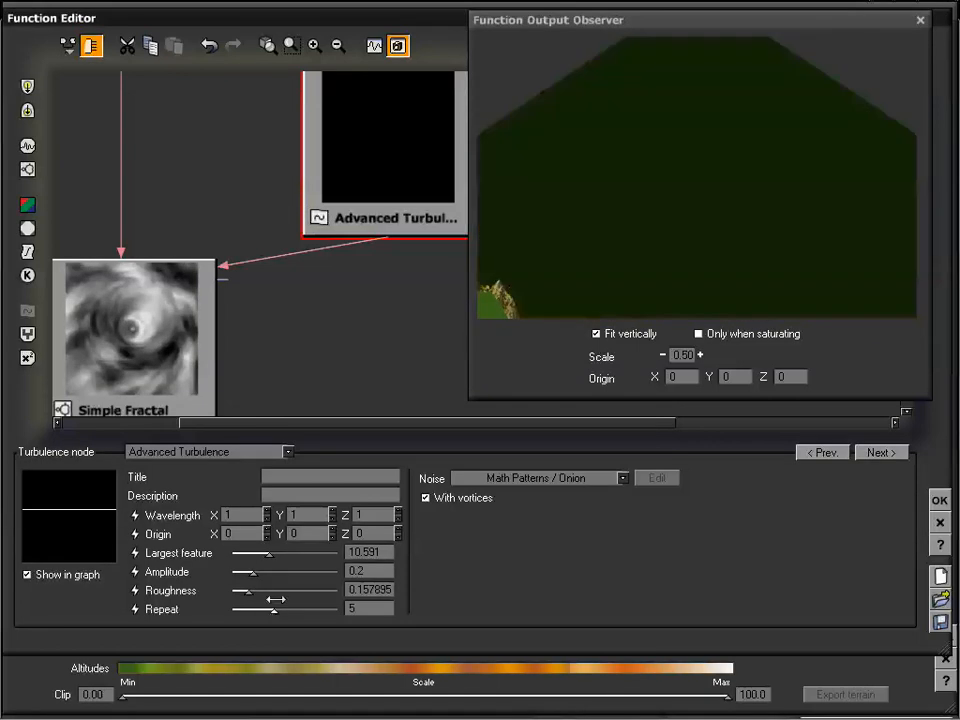
pyautogui.moveTo(690, 204); pyautogui.dragTo(712, 198)
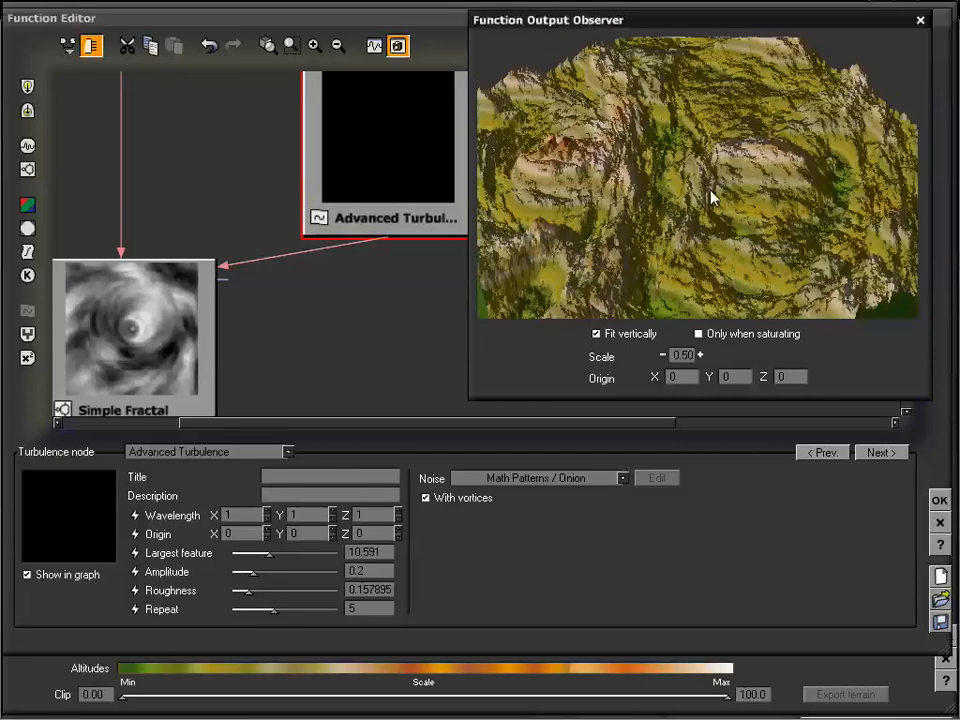
# Set the output observer's scale to 0.25 and the turbulence's largest feature to 15.6296
pyautogui.click(663, 356)
pyautogui.moveTo(692, 142); pyautogui.dragTo(652, 213)
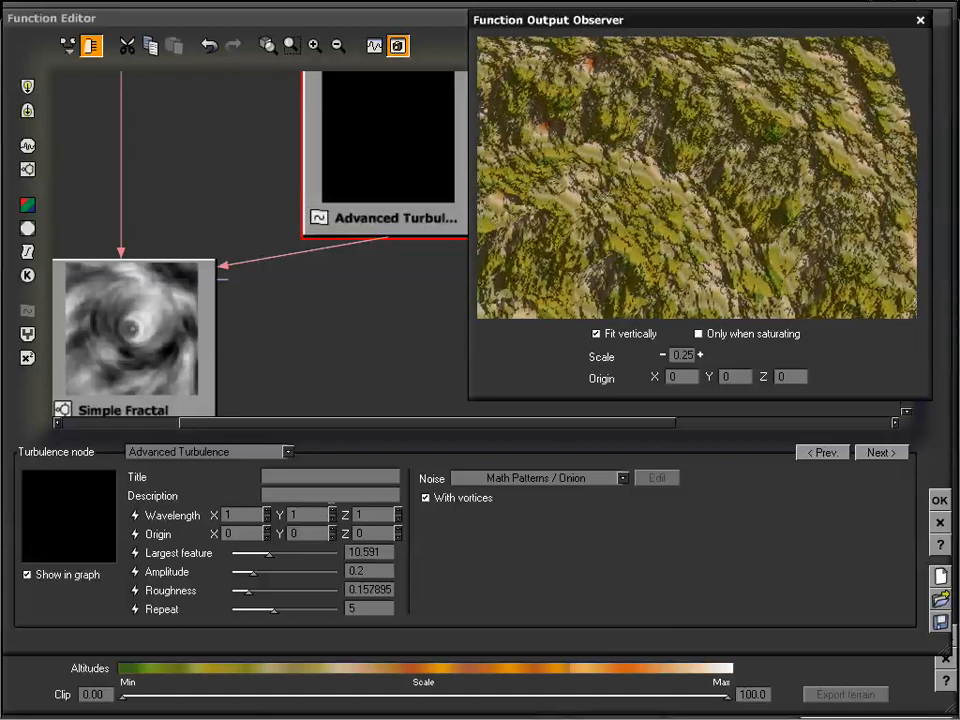
pyautogui.moveTo(268, 555); pyautogui.dragTo(274, 554)
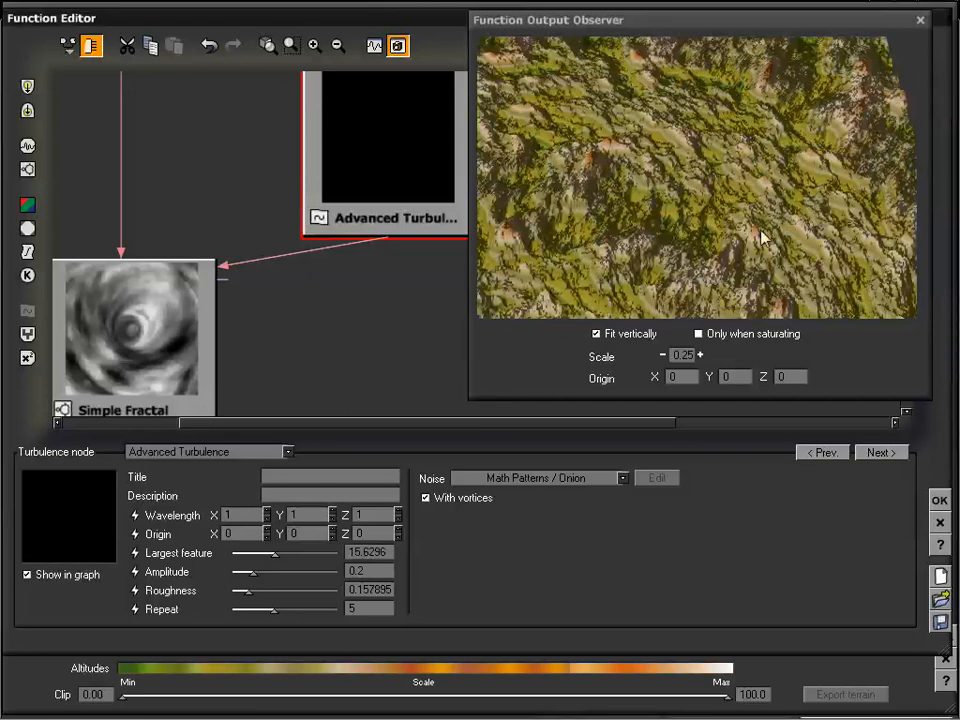
pyautogui.moveTo(760, 238); pyautogui.dragTo(735, 224)
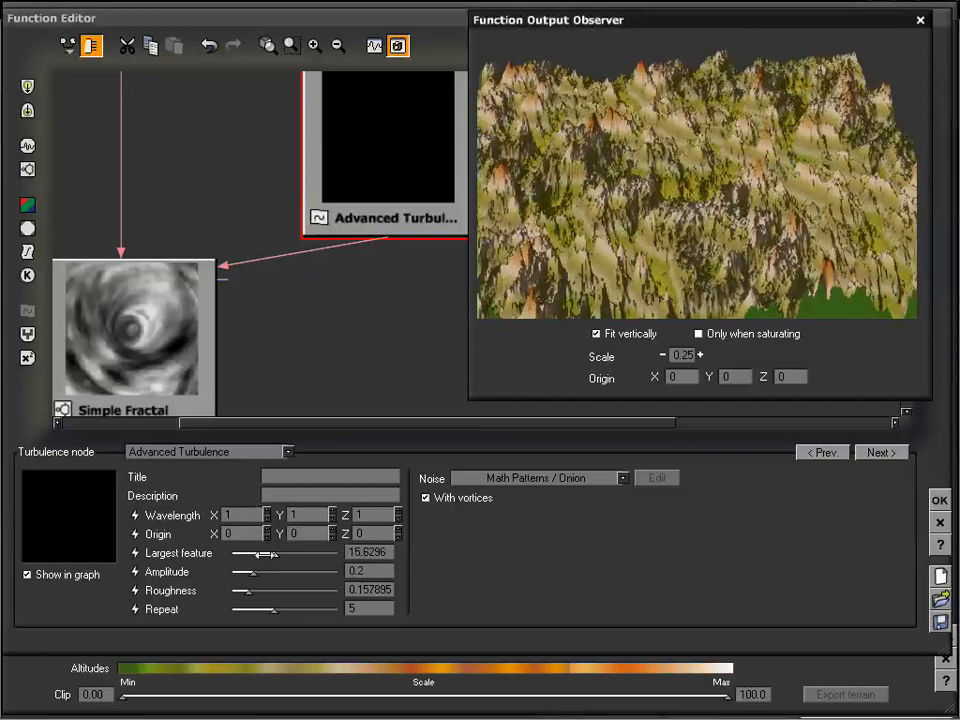
# Try a turbulence amplitude of 0.296491, then set the roughness to 0.324561 and the amplitude to 0.191228
pyautogui.moveTo(253, 573); pyautogui.dragTo(263, 572)
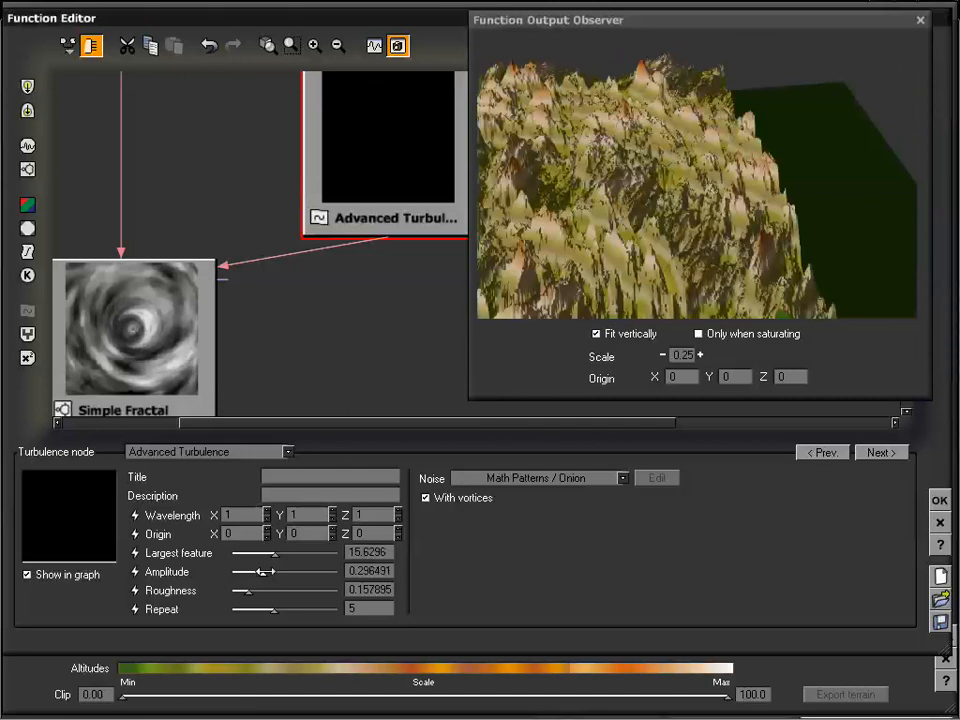
pyautogui.moveTo(757, 195)
pyautogui.mouseDown()
pyautogui.moveTo(722, 154)
pyautogui.moveTo(724, 199)
pyautogui.moveTo(721, 157)
pyautogui.moveTo(746, 171)
pyautogui.moveTo(707, 195)
pyautogui.moveTo(681, 184)
pyautogui.moveTo(748, 176)
pyautogui.moveTo(748, 193)
pyautogui.mouseUp()
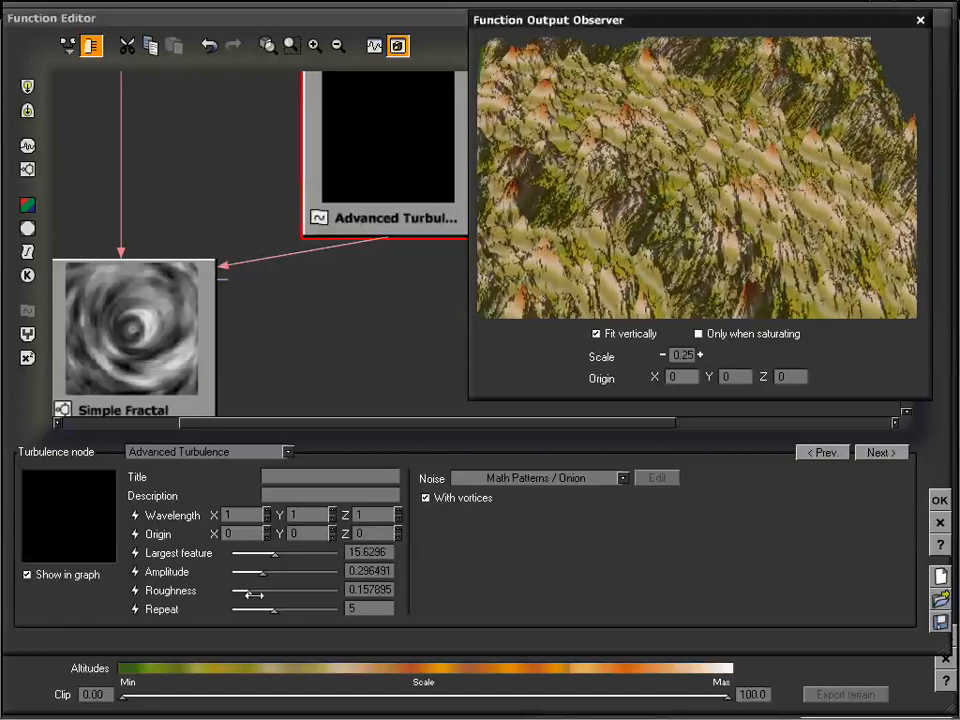
pyautogui.moveTo(248, 591)
pyautogui.mouseDown()
pyautogui.moveTo(268, 591)
pyautogui.moveTo(252, 573)
pyautogui.mouseUp()
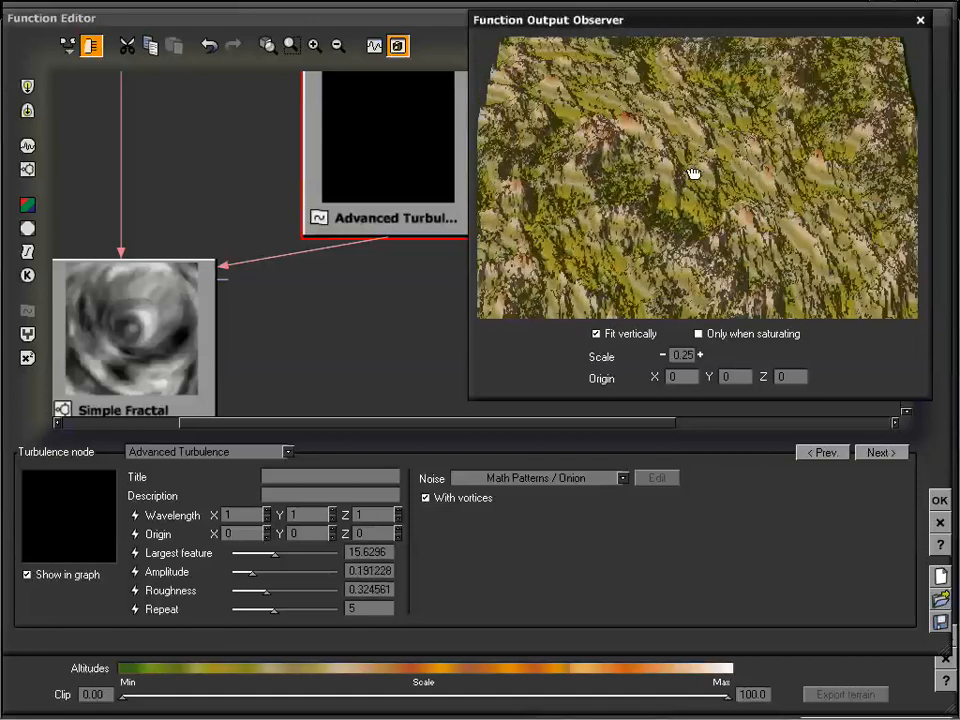
pyautogui.moveTo(701, 166); pyautogui.dragTo(703, 178)
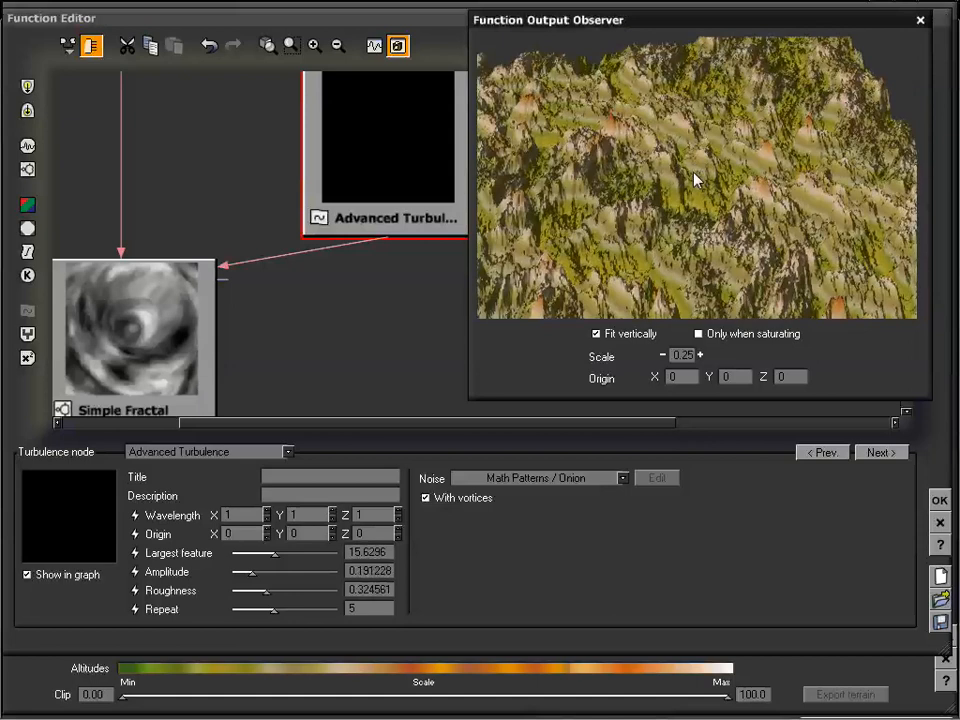
# Turn off vortices for the Advanced Turbulence and examine the terrain preview from several angles
pyautogui.click(426, 499)
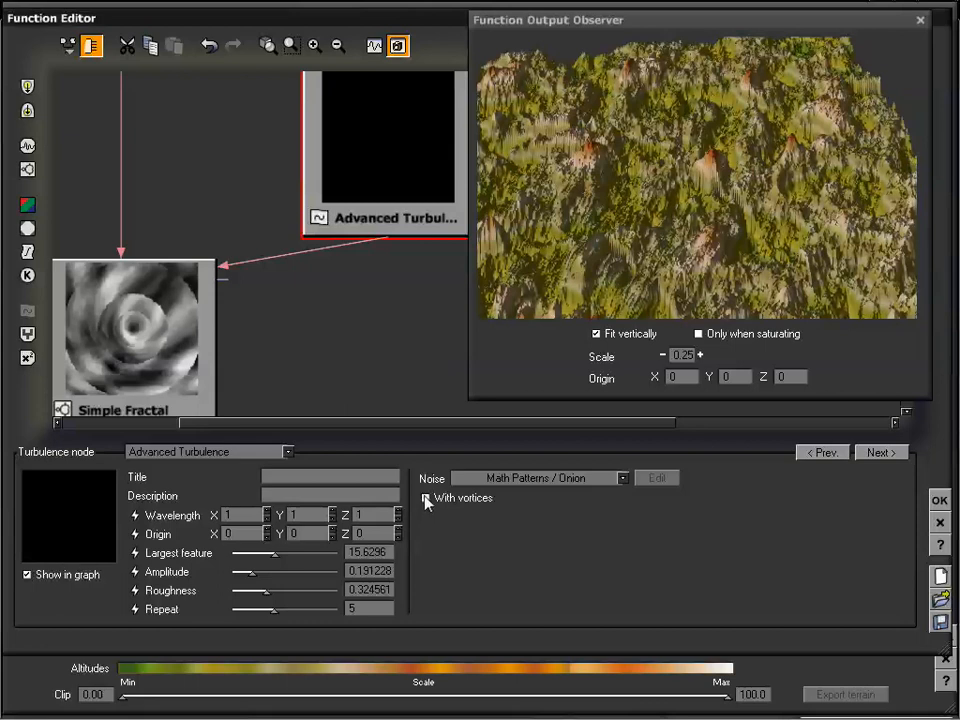
pyautogui.moveTo(294, 328); pyautogui.dragTo(306, 308, button='right')
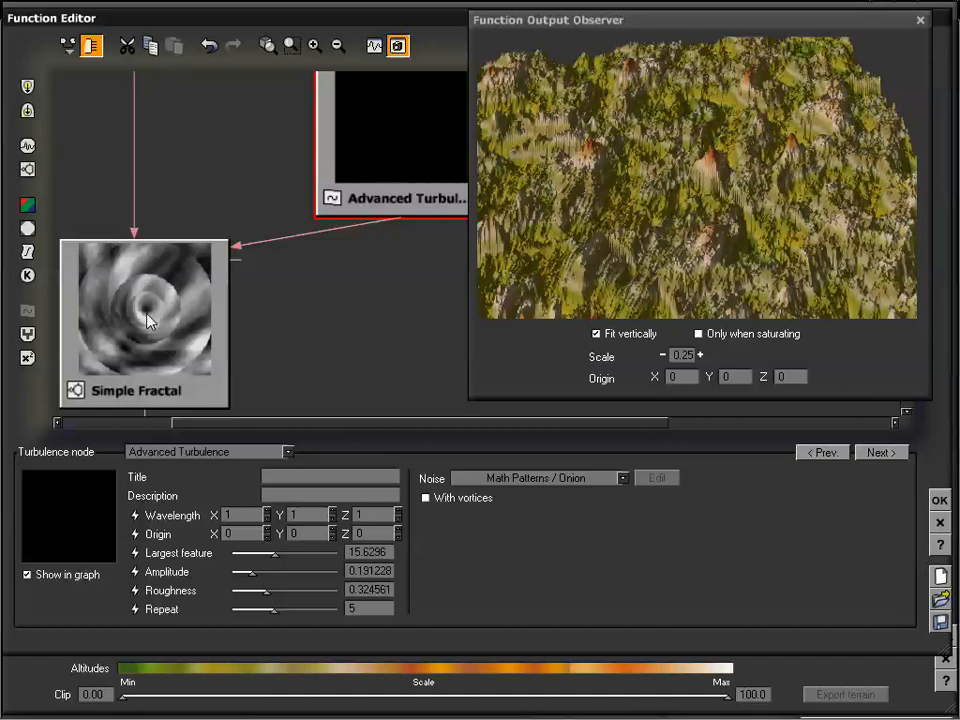
pyautogui.moveTo(647, 195); pyautogui.dragTo(536, 208)
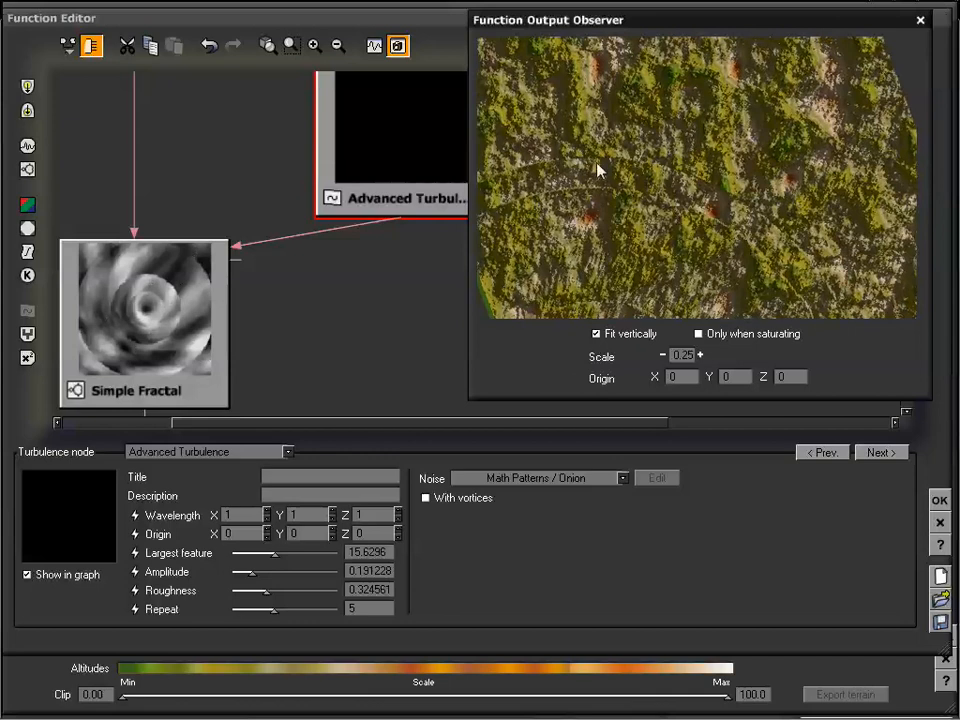
pyautogui.moveTo(703, 210); pyautogui.dragTo(636, 151)
pyautogui.moveTo(549, 222); pyautogui.dragTo(700, 232)
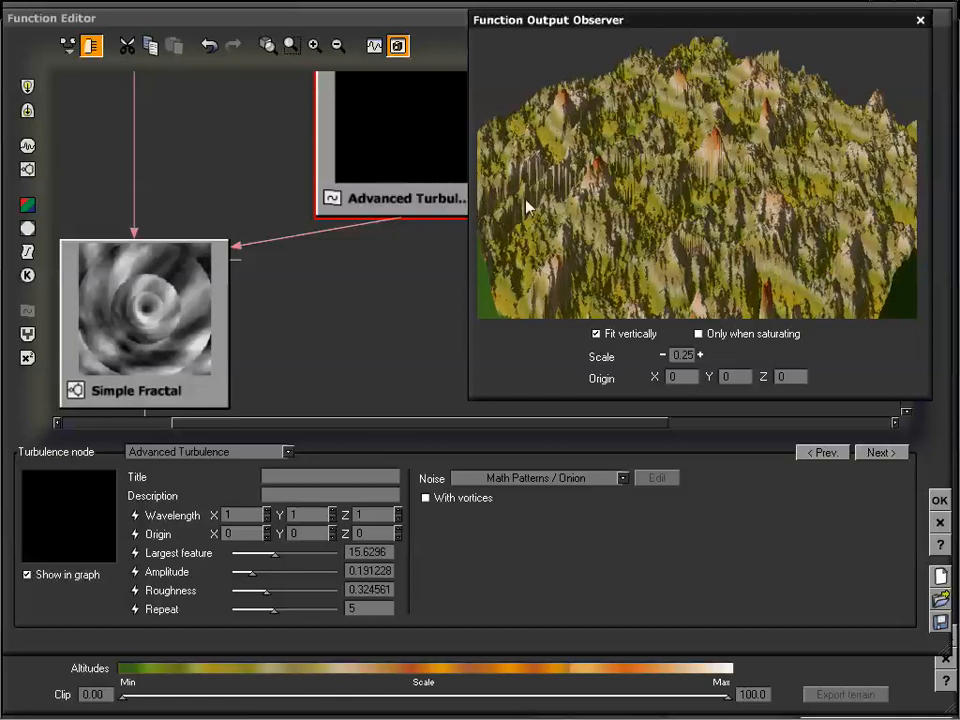
pyautogui.moveTo(583, 160); pyautogui.dragTo(660, 195)
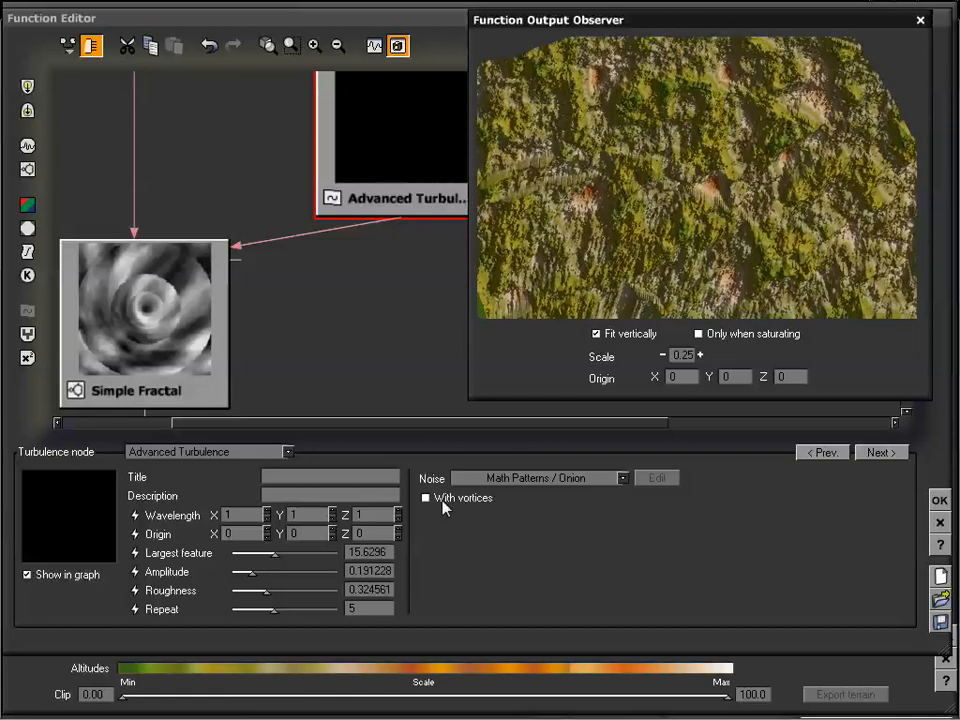
# Turn vortices back on for the Advanced Turbulence and view the terrain from a higher angle
pyautogui.click(426, 498)
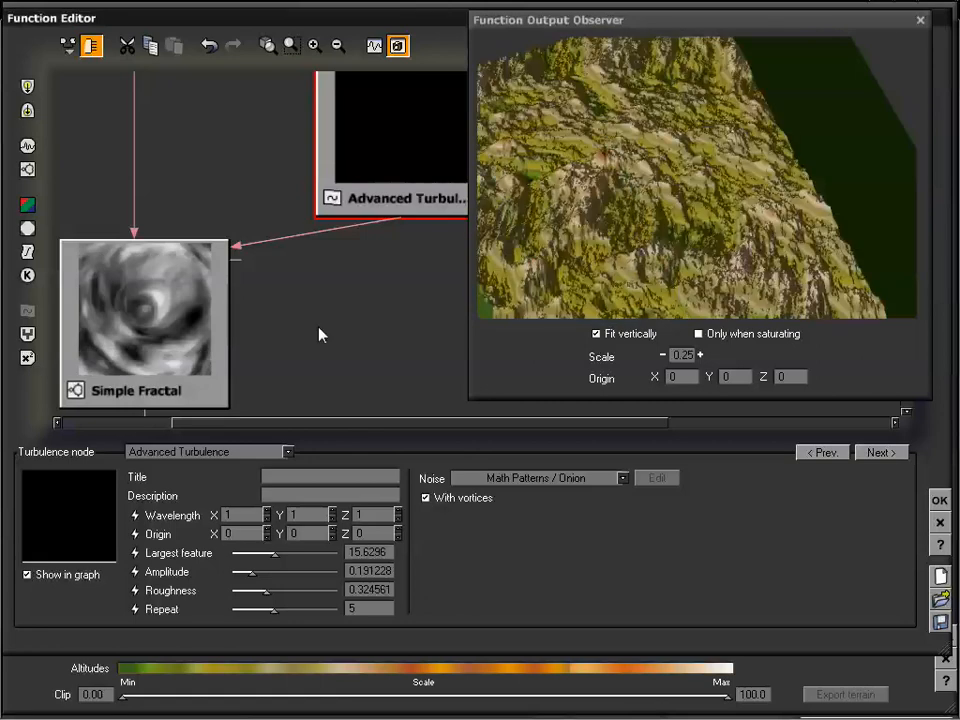
pyautogui.moveTo(690, 212); pyautogui.dragTo(703, 176)
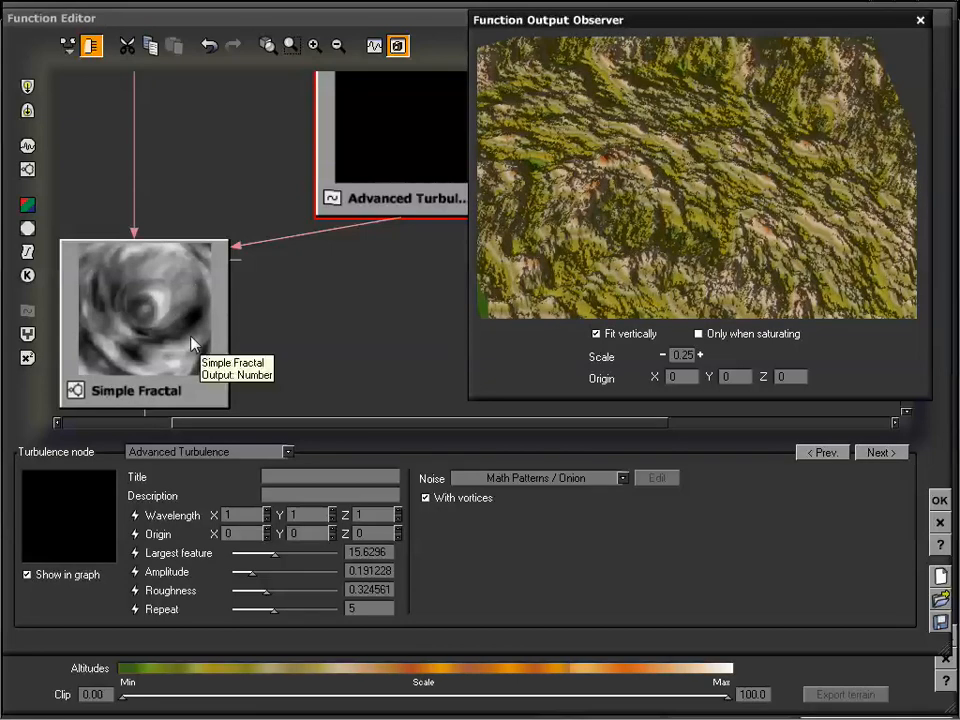
# Set the Advanced Turbulence's X, Y and Z wavelengths to 0.5 and examine the terrain preview from a lower angle
pyautogui.moveTo(634, 203); pyautogui.dragTo(650, 180)
pyautogui.moveTo(698, 178)
pyautogui.mouseDown()
pyautogui.moveTo(714, 165)
pyautogui.moveTo(692, 161)
pyautogui.moveTo(684, 171)
pyautogui.moveTo(686, 162)
pyautogui.moveTo(687, 170)
pyautogui.mouseUp()
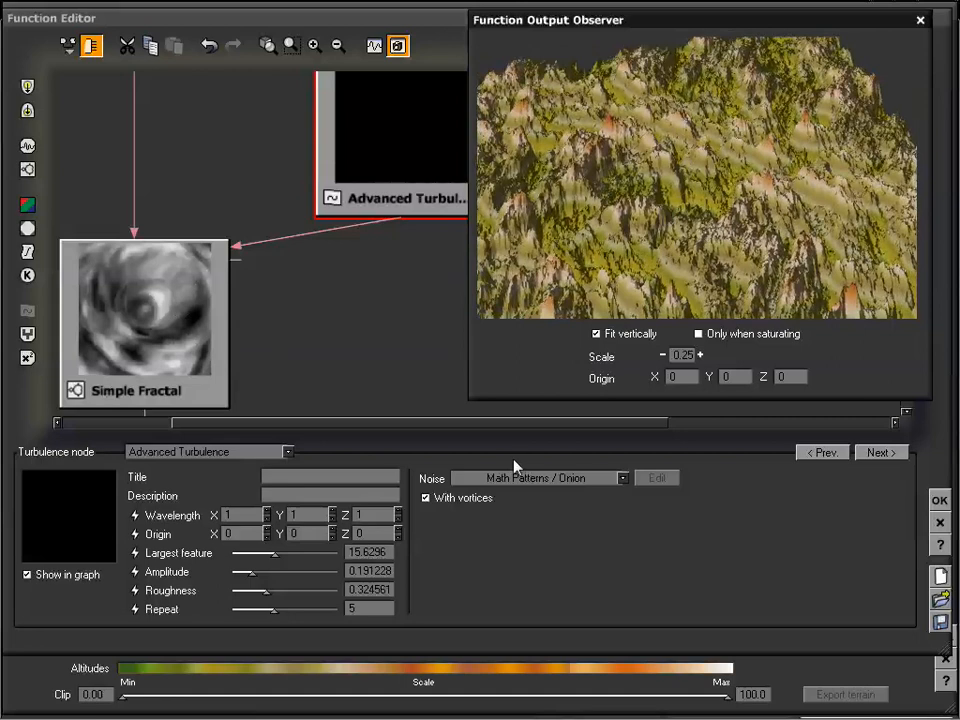
pyautogui.doubleClick(236, 515)
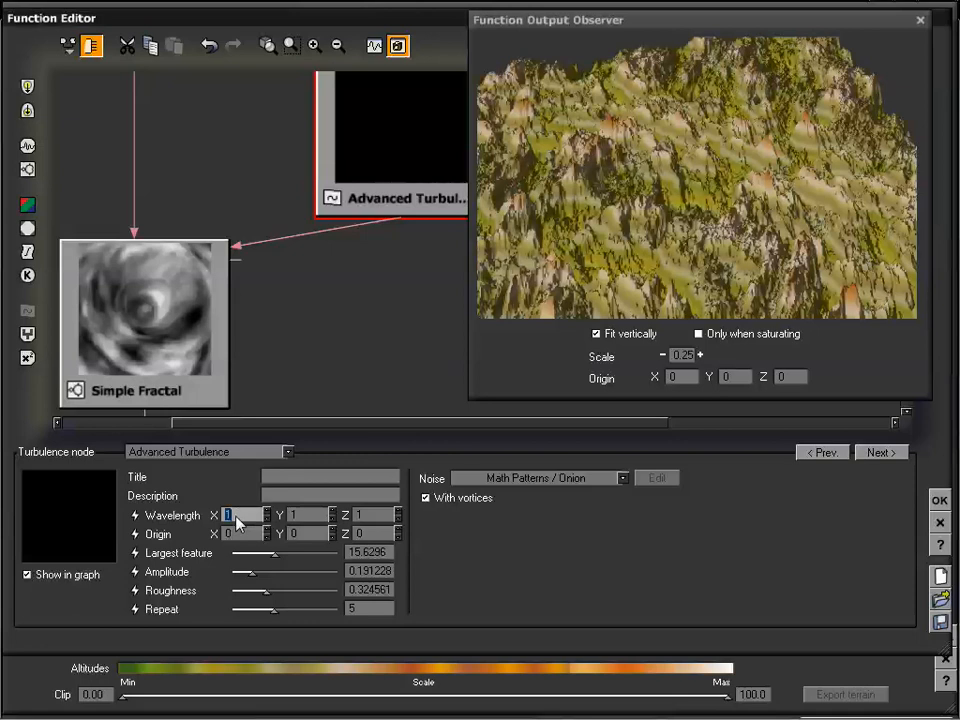
pyautogui.write('.5')
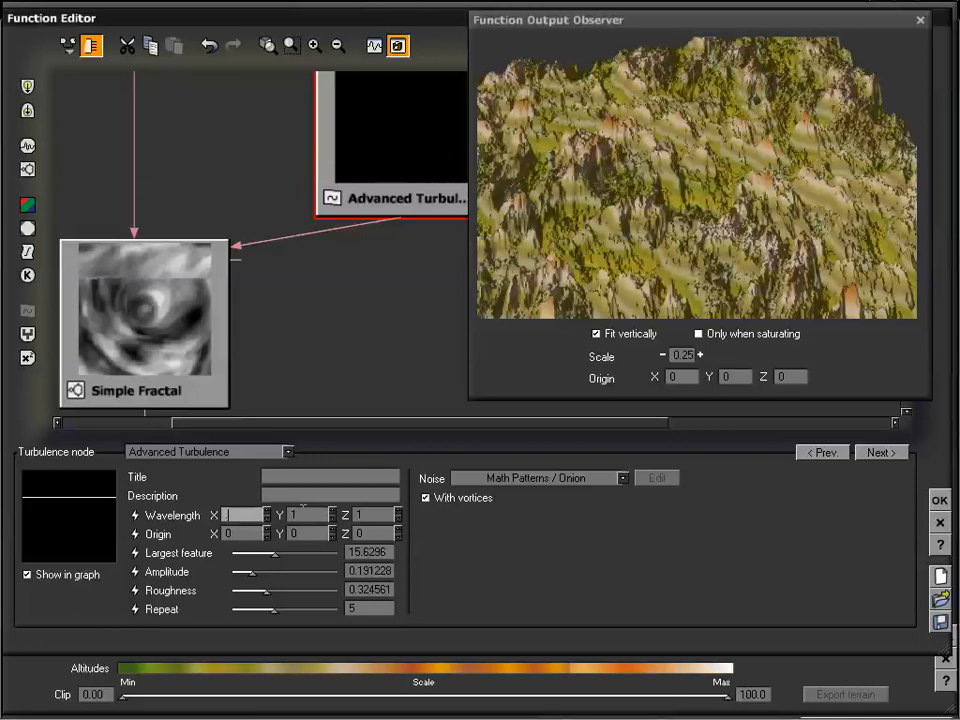
pyautogui.doubleClick(304, 515)
pyautogui.write('.5')
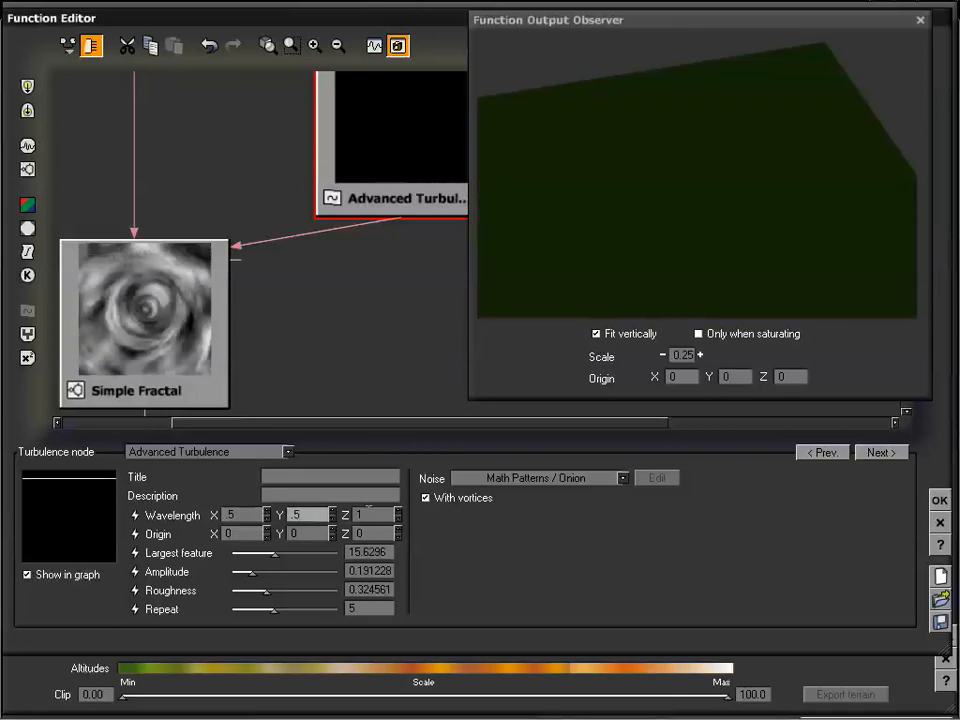
pyautogui.doubleClick(370, 515)
pyautogui.write('.5')
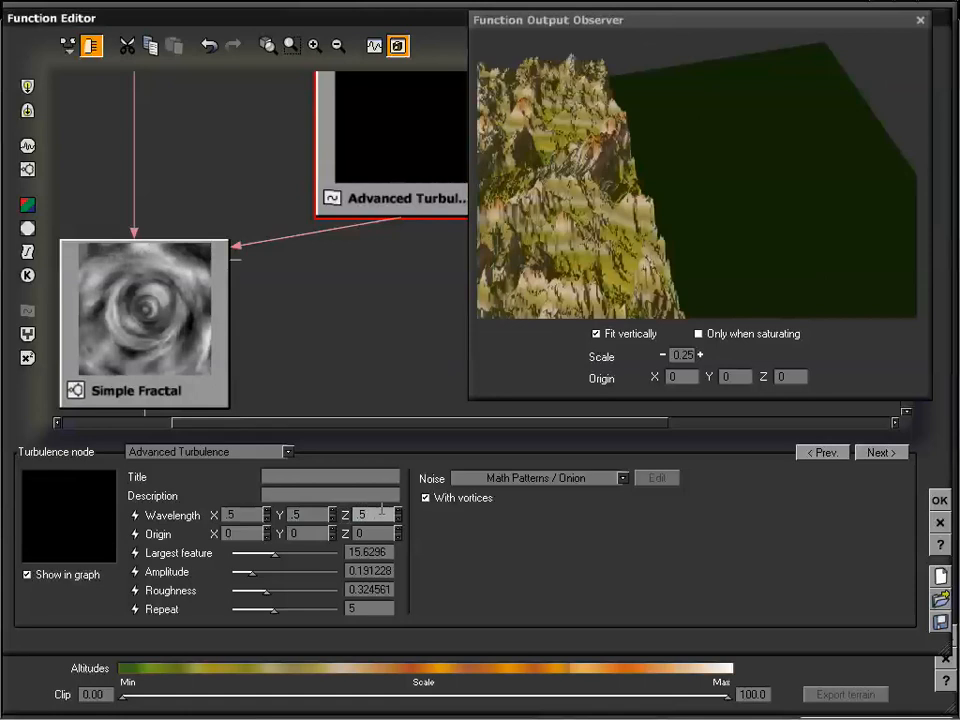
pyautogui.moveTo(700, 197); pyautogui.dragTo(692, 169)
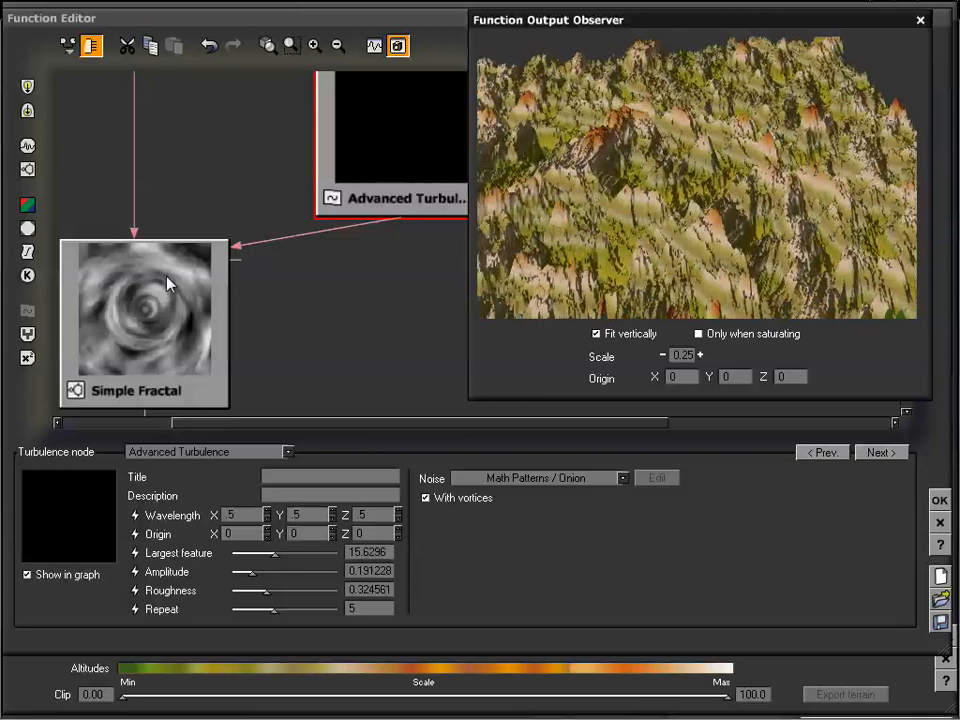
# Set the Advanced Turbulence's X, Y and Z wavelengths to 0.2 and examine the resulting terrain preview
pyautogui.doubleClick(243, 512)
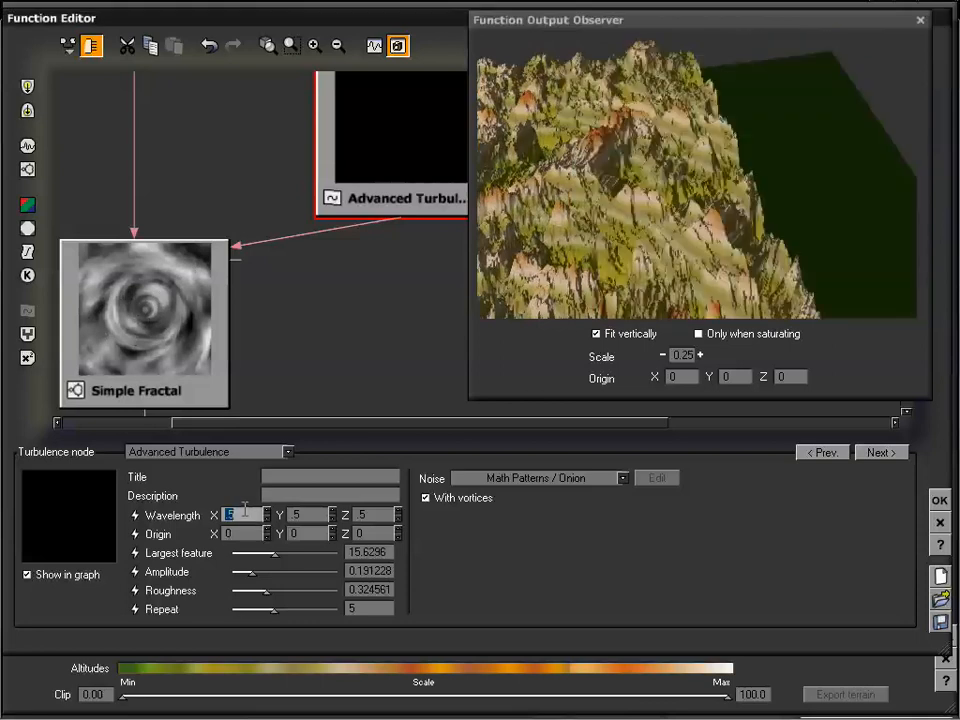
pyautogui.write('.2')
pyautogui.doubleClick(303, 513)
pyautogui.write('2')
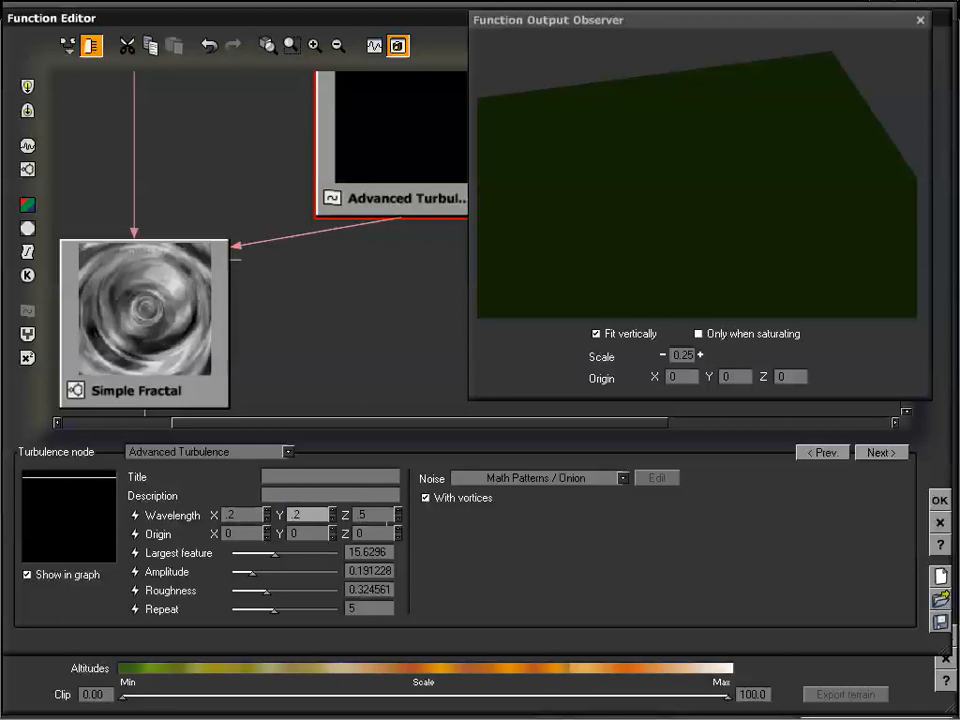
pyautogui.doubleClick(370, 513)
pyautogui.write('2')
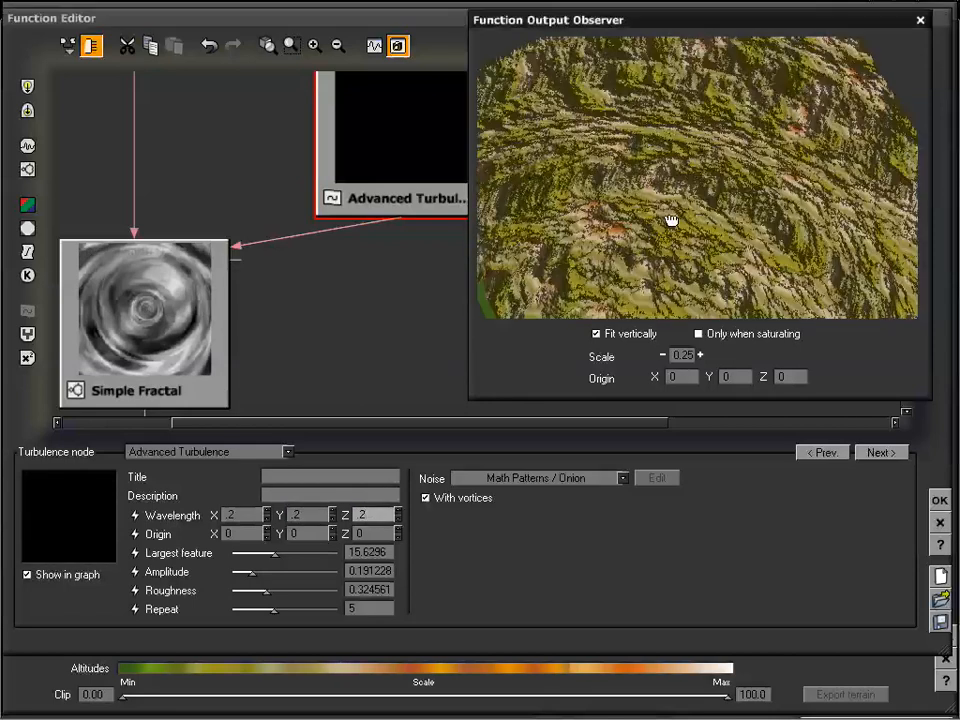
pyautogui.moveTo(685, 181); pyautogui.dragTo(699, 154)
# Set the Advanced Turbulence's X, Y and Z wavelengths to 5 and view the terrain preview from higher up
pyautogui.doubleClick(254, 520)
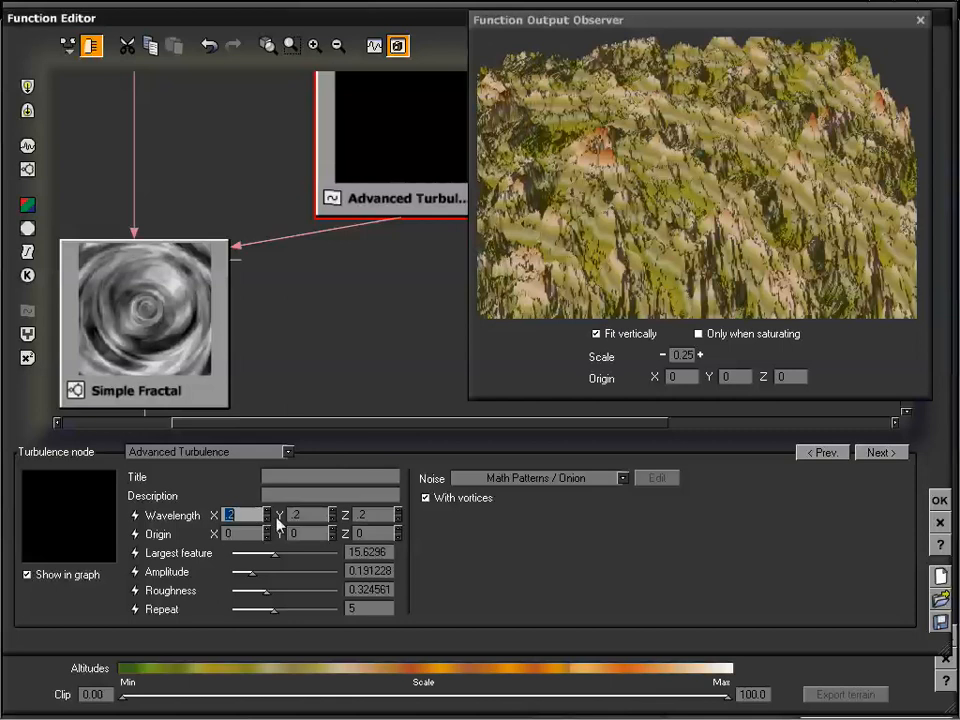
pyautogui.write('5')
pyautogui.press('Tab')
pyautogui.write('5')
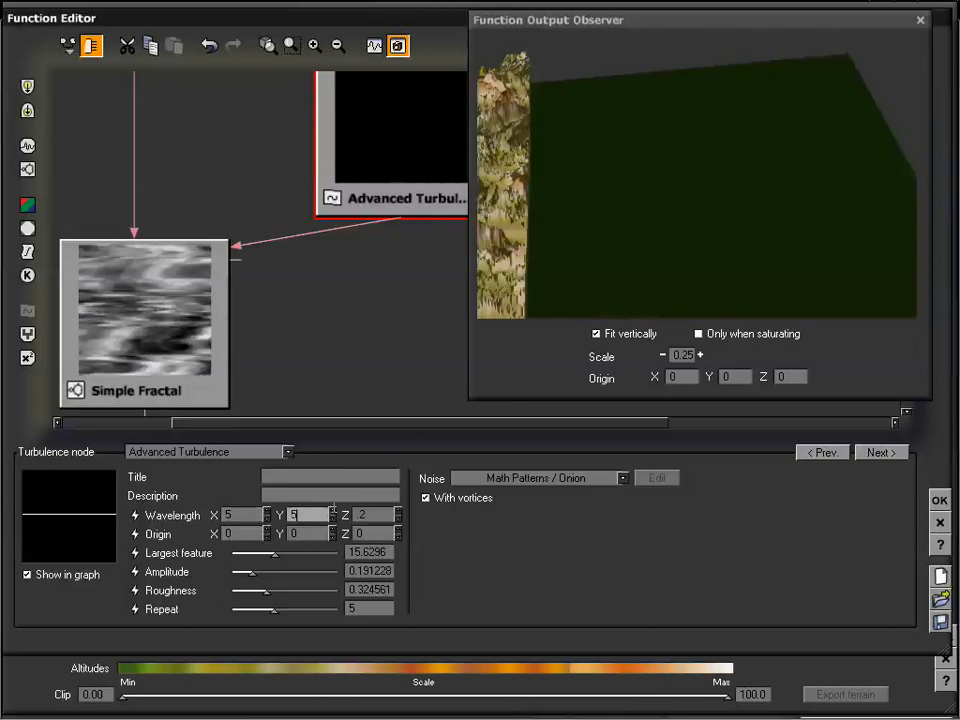
pyautogui.press('Tab')
pyautogui.write('5')
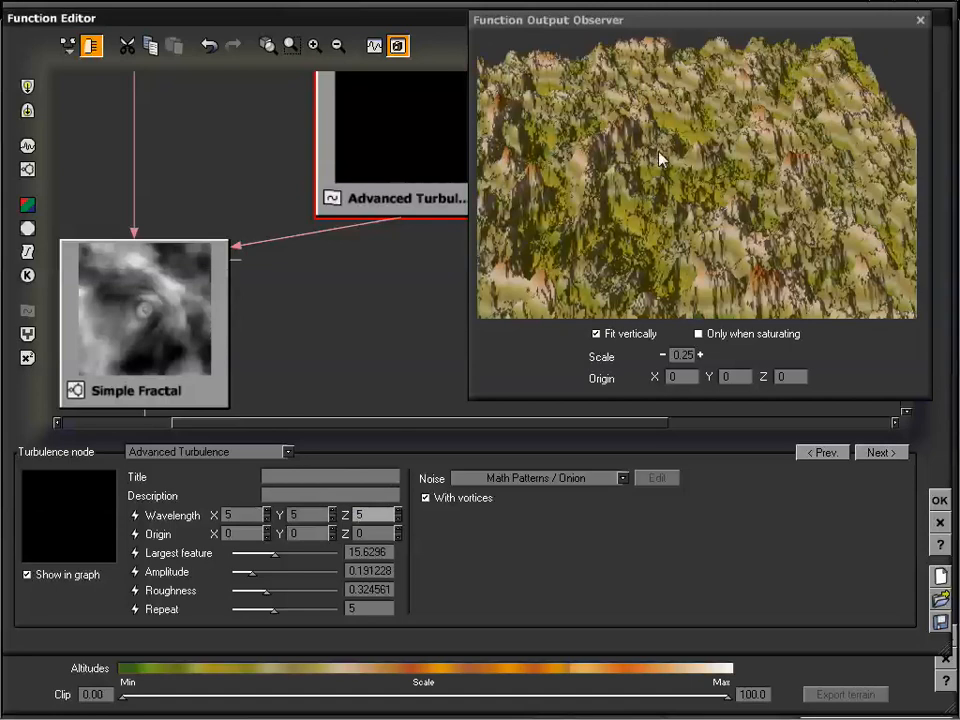
pyautogui.moveTo(659, 157); pyautogui.dragTo(739, 214)
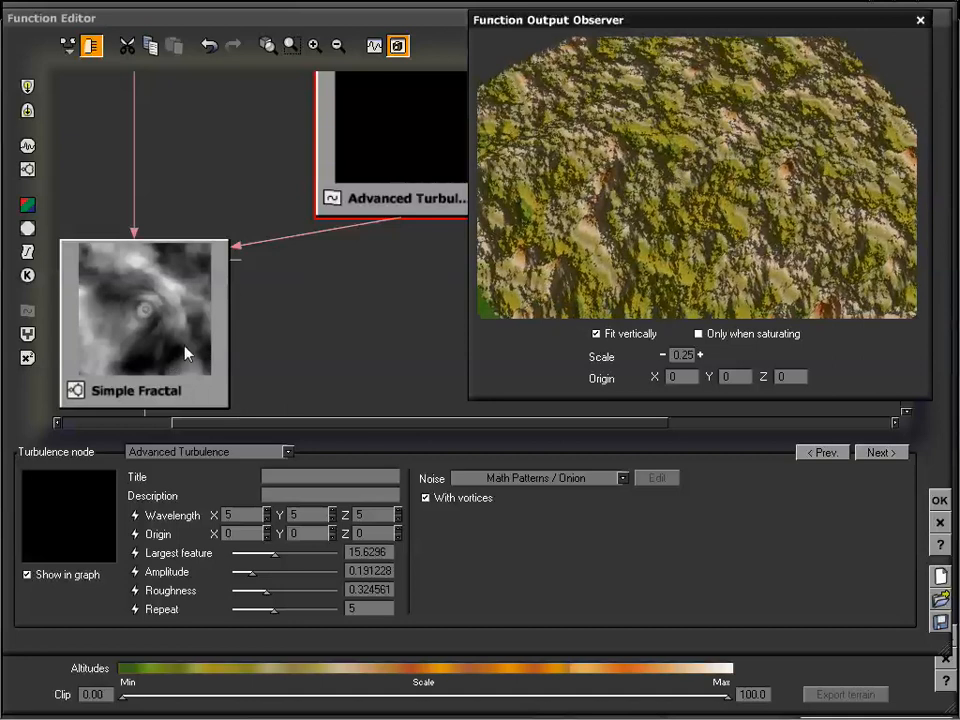
# Set the Advanced Turbulence's X, Y and Z wavelengths to 2 and view the terrain preview from a lower angle
pyautogui.click(250, 514)
pyautogui.write('2')
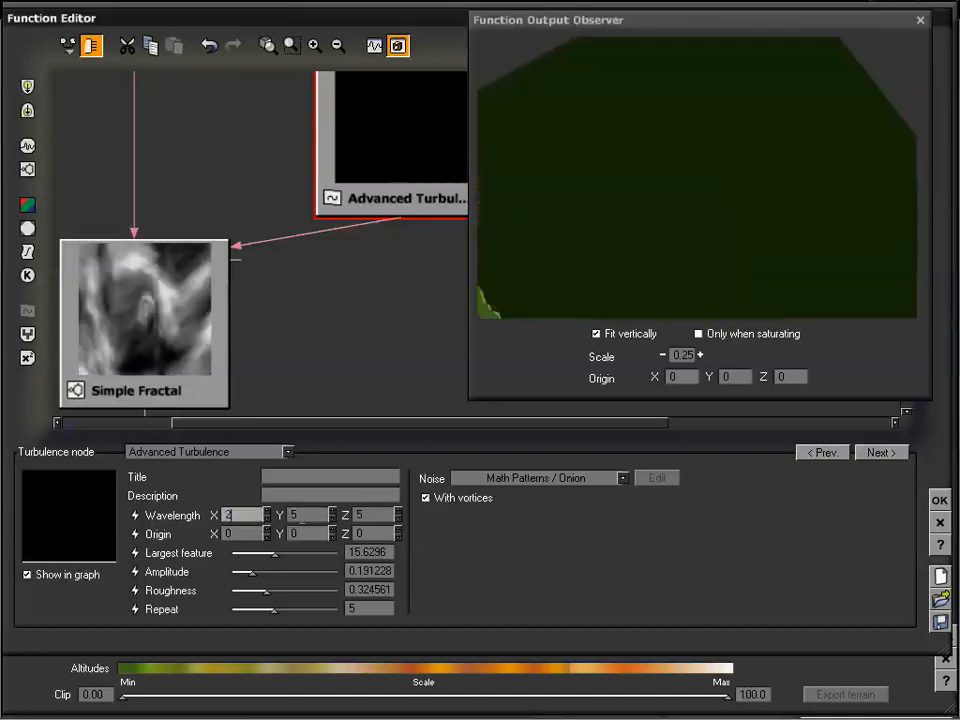
pyautogui.click(306, 515)
pyautogui.write('2')
pyautogui.click(375, 513)
pyautogui.write('2')
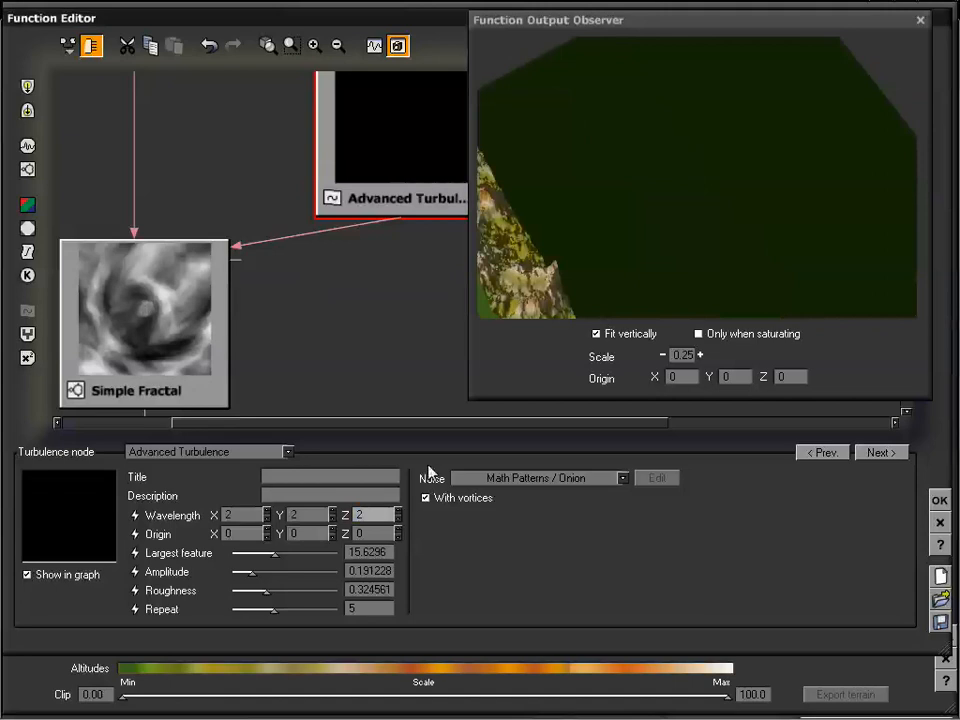
pyautogui.moveTo(700, 226); pyautogui.dragTo(739, 192)
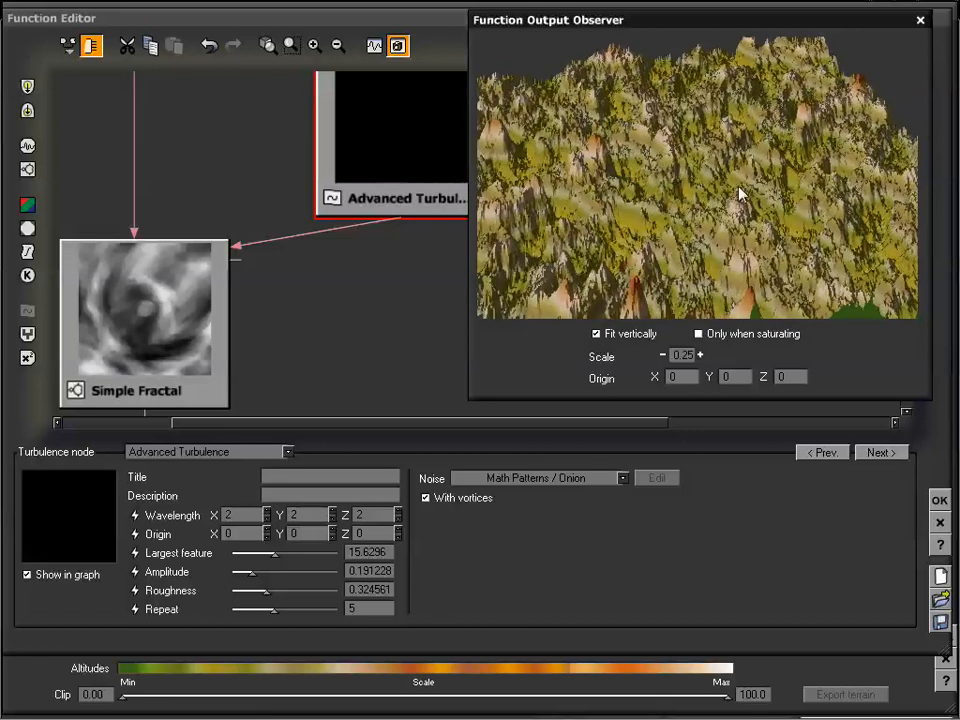
# Return the Advanced Turbulence's X, Y and Z wavelengths to 1 and check the terrain preview
pyautogui.doubleClick(229, 514)
pyautogui.write('1')
pyautogui.doubleClick(300, 514)
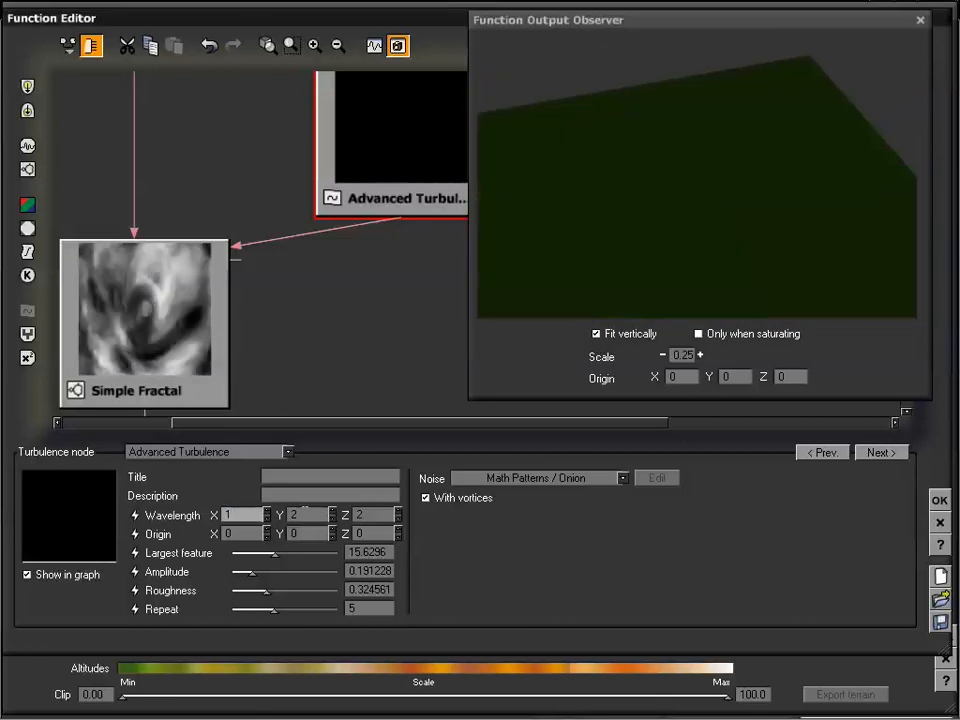
pyautogui.write('1')
pyautogui.press('Tab')
pyautogui.write('1')
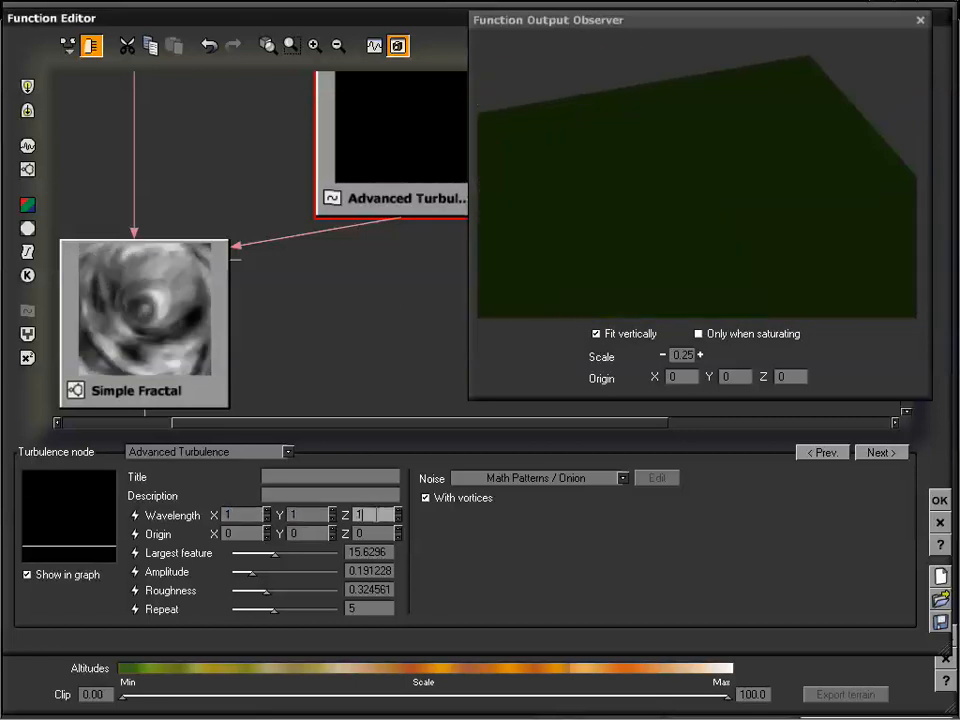
pyautogui.moveTo(669, 160); pyautogui.dragTo(672, 190)
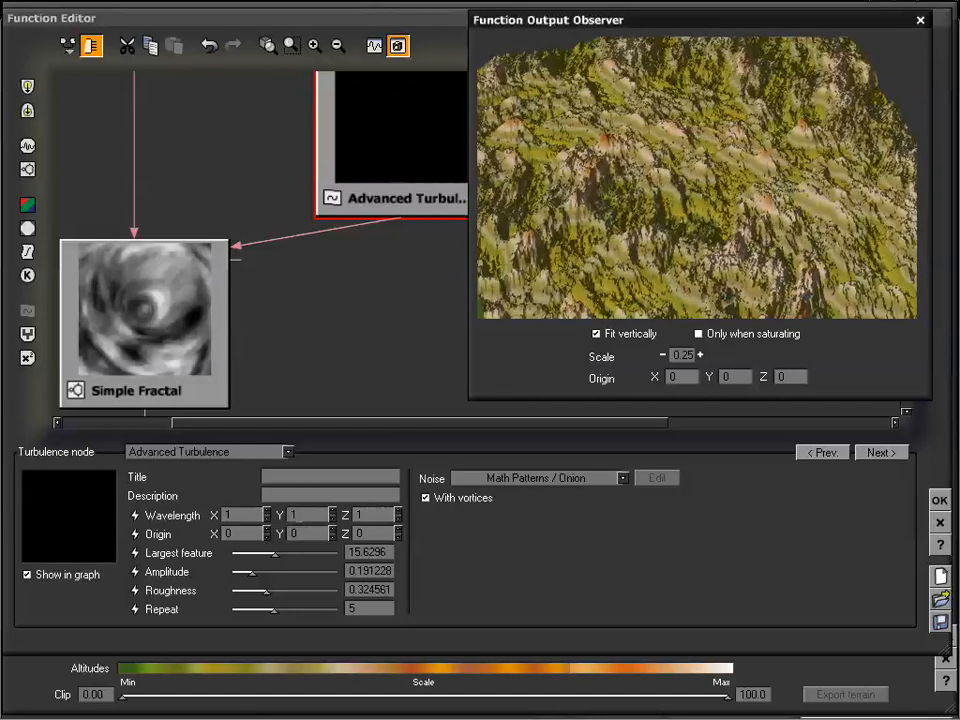
# Set the Advanced Turbulence's Y wavelength to 3.2 and X wavelength to 0.75, and examine the terrain preview from several angles
pyautogui.click(305, 514)
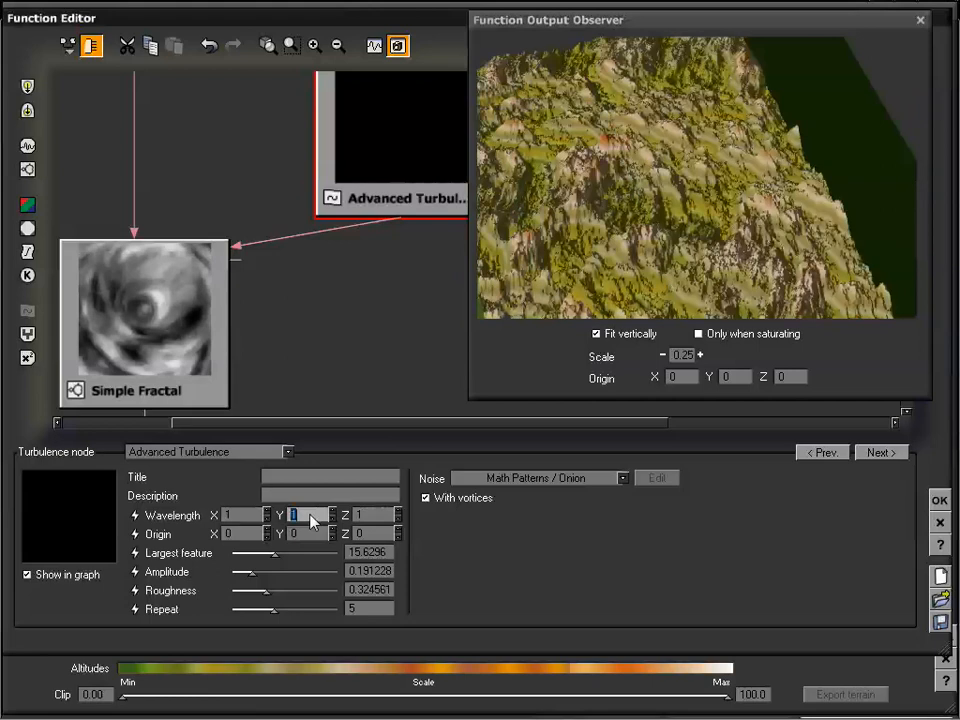
pyautogui.write('3.2')
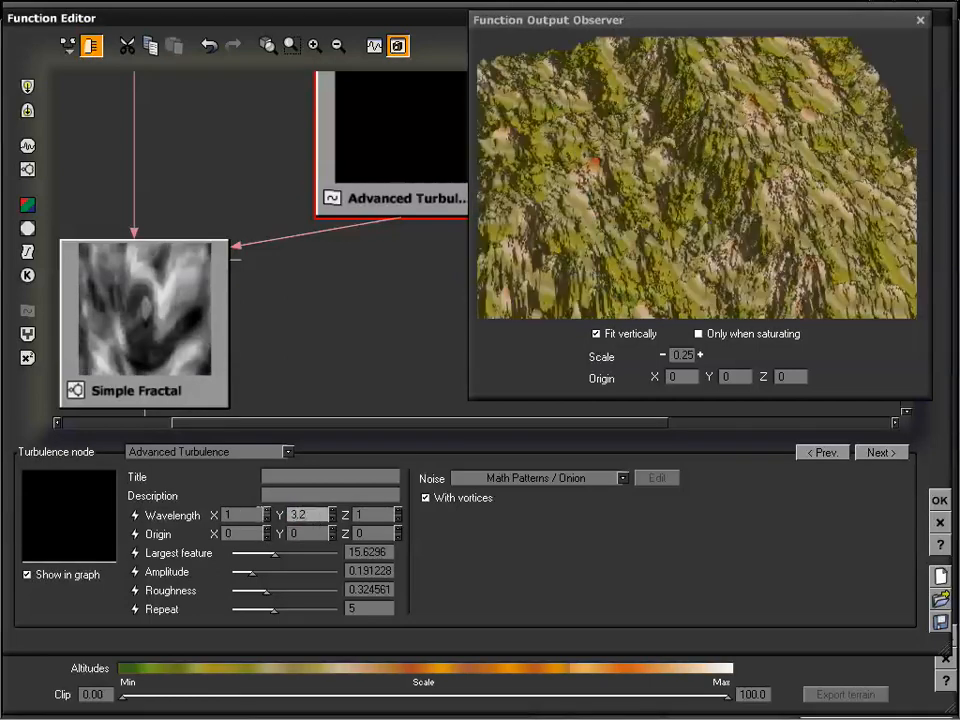
pyautogui.doubleClick(243, 515)
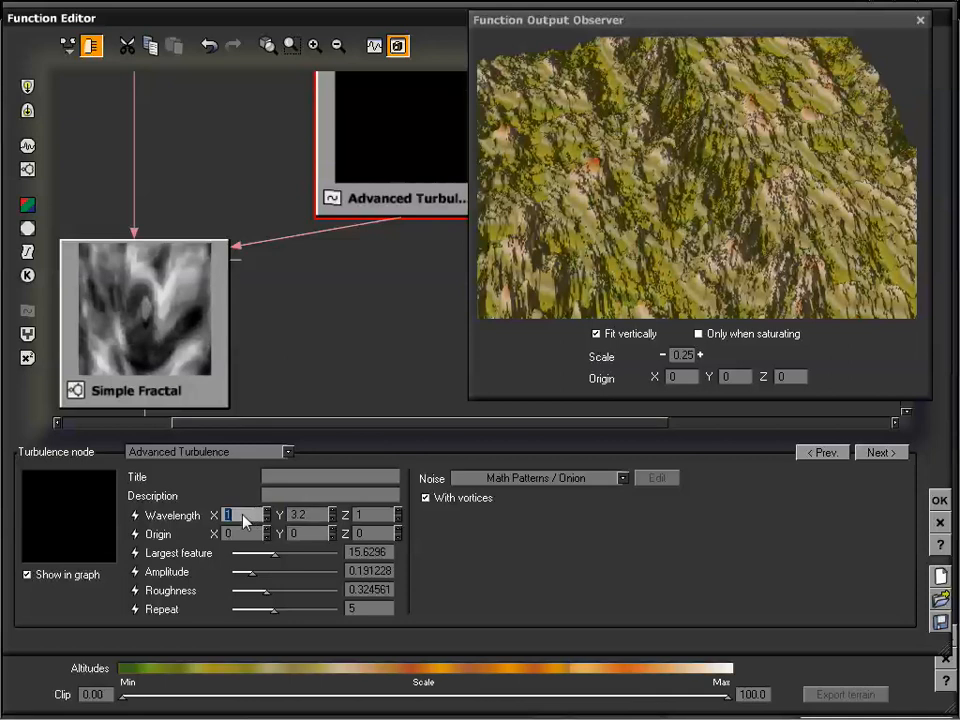
pyautogui.write('.75')
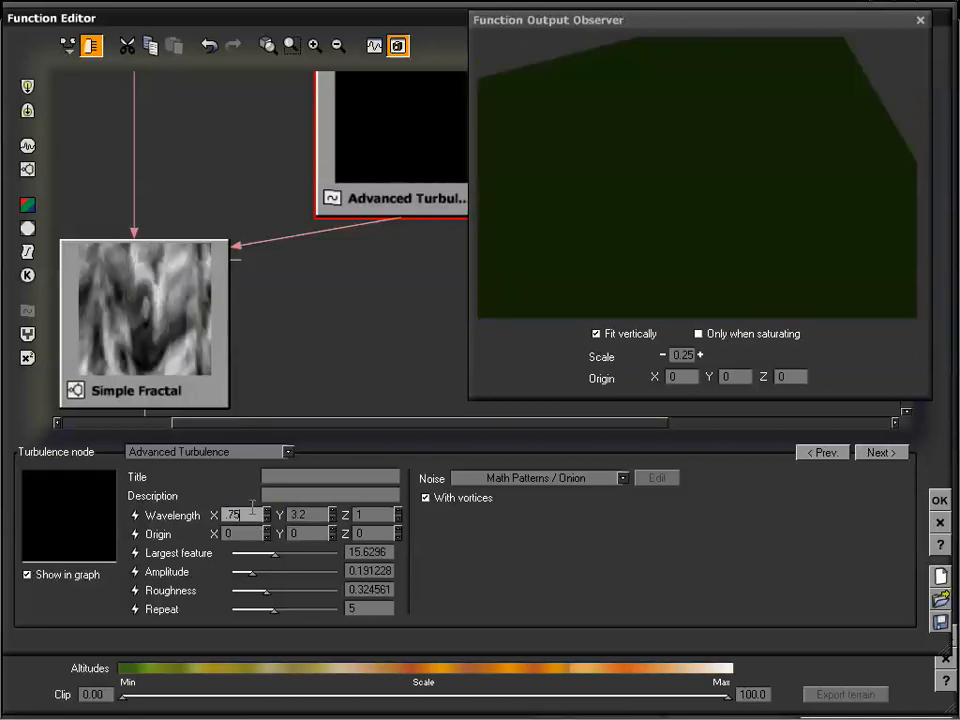
pyautogui.moveTo(643, 250); pyautogui.dragTo(735, 173)
pyautogui.moveTo(611, 165); pyautogui.dragTo(750, 215)
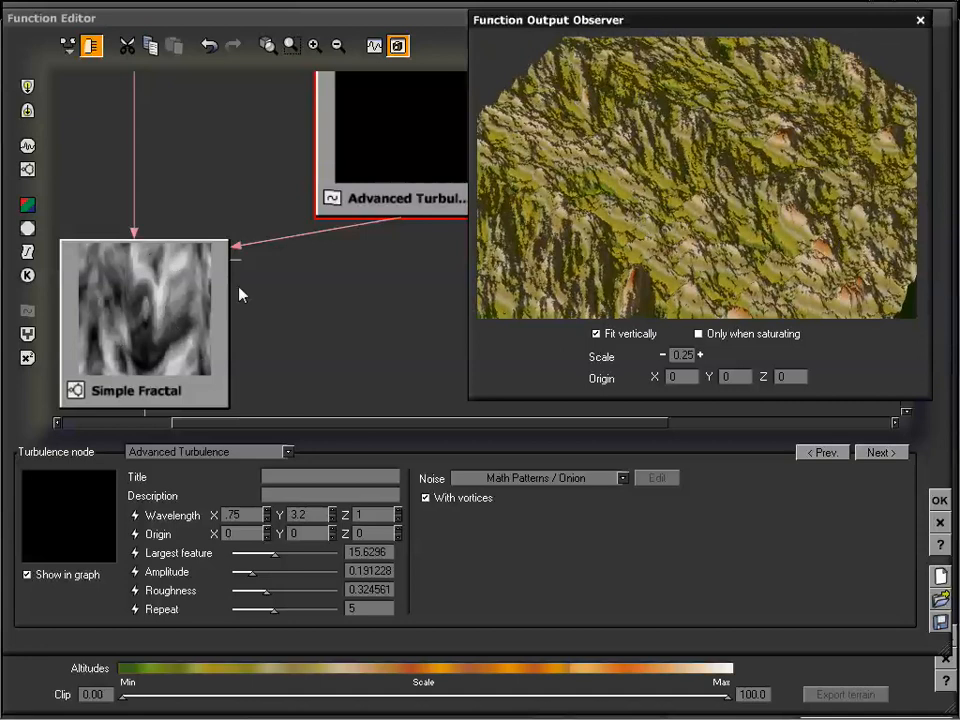
pyautogui.moveTo(594, 171); pyautogui.dragTo(725, 170)
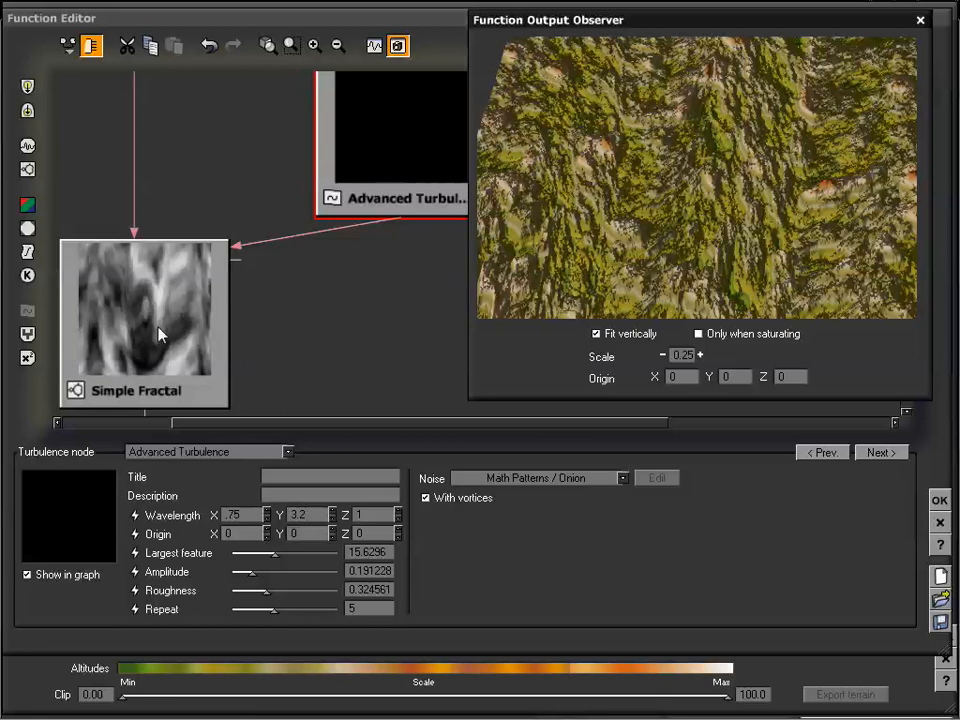
pyautogui.moveTo(622, 231); pyautogui.dragTo(679, 161)
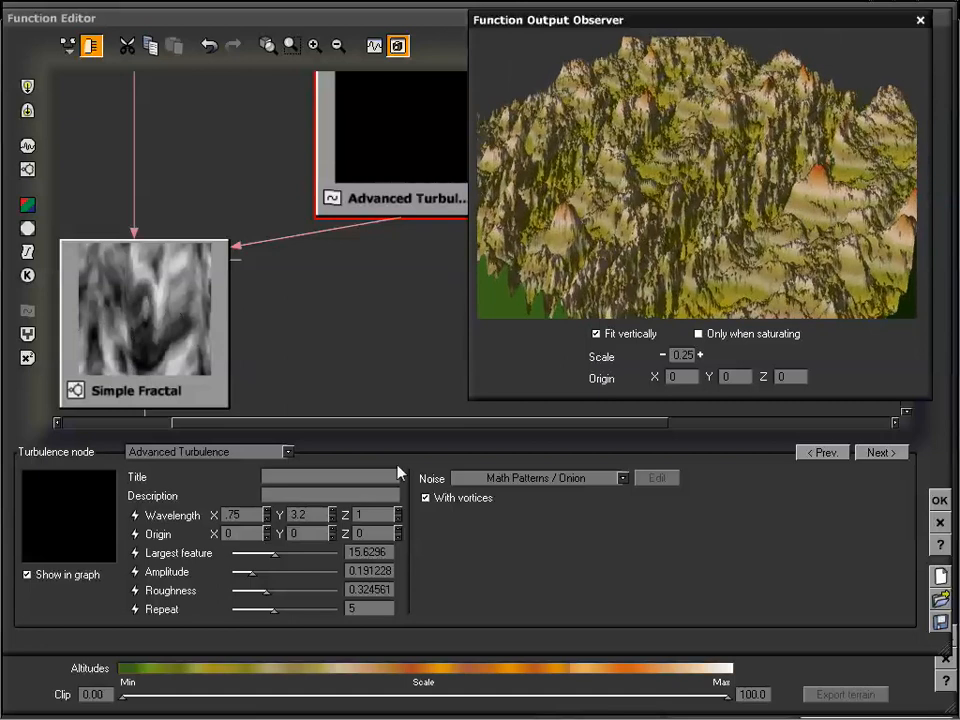
# Try a Z wavelength of 5 for the Advanced Turbulence, and set it back to 1 after checking the terrain preview
pyautogui.doubleClick(379, 513)
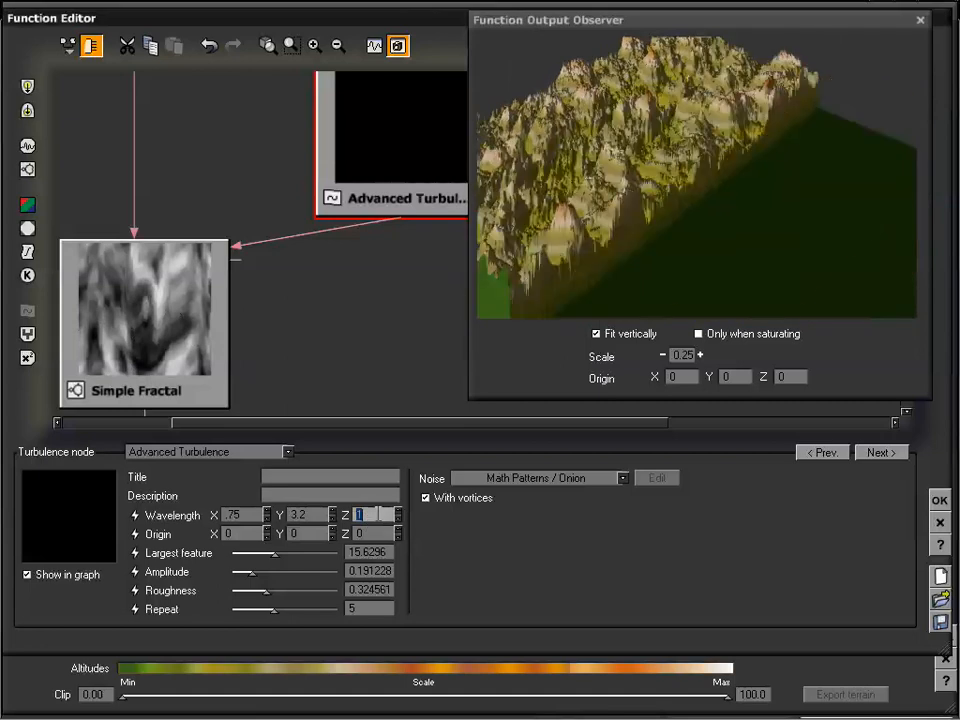
pyautogui.write('5')
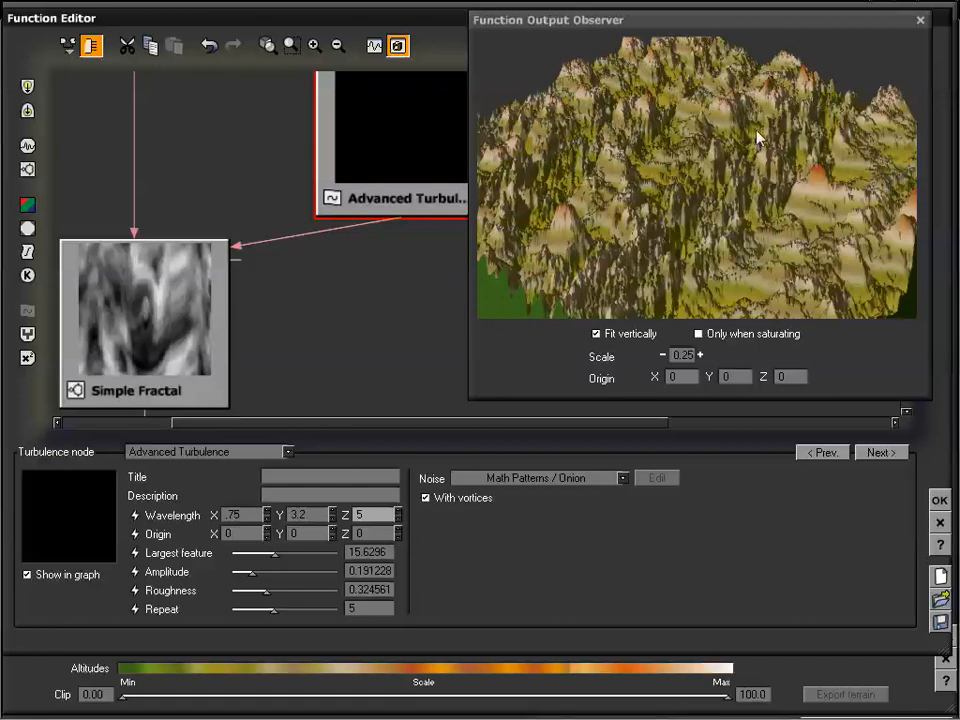
pyautogui.moveTo(740, 110); pyautogui.dragTo(750, 135)
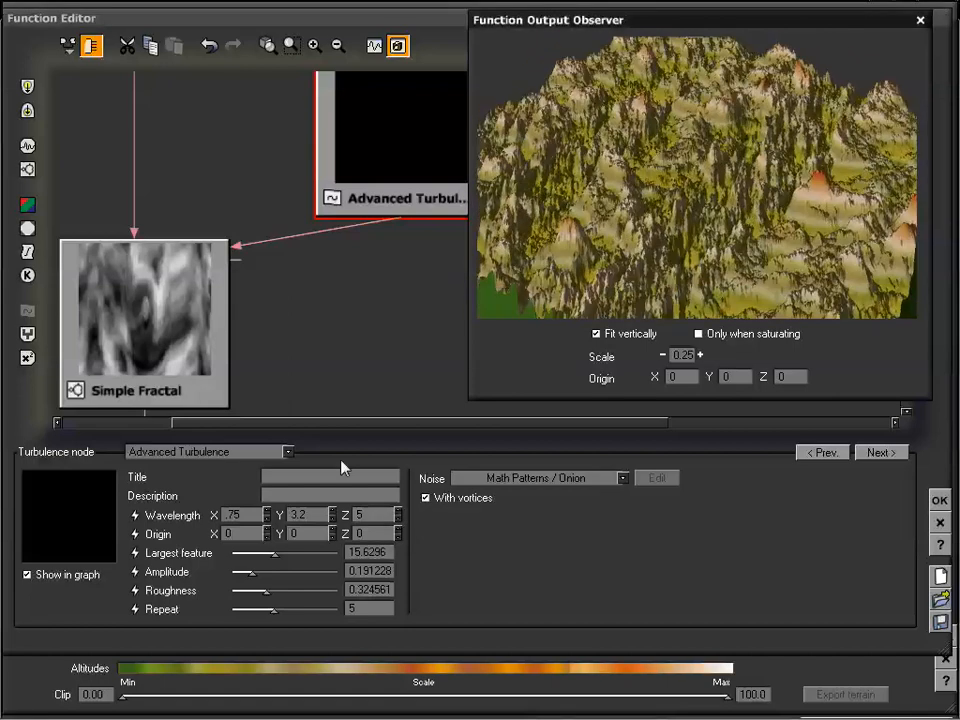
pyautogui.click(372, 513)
pyautogui.write('2')
pyautogui.press('Return')
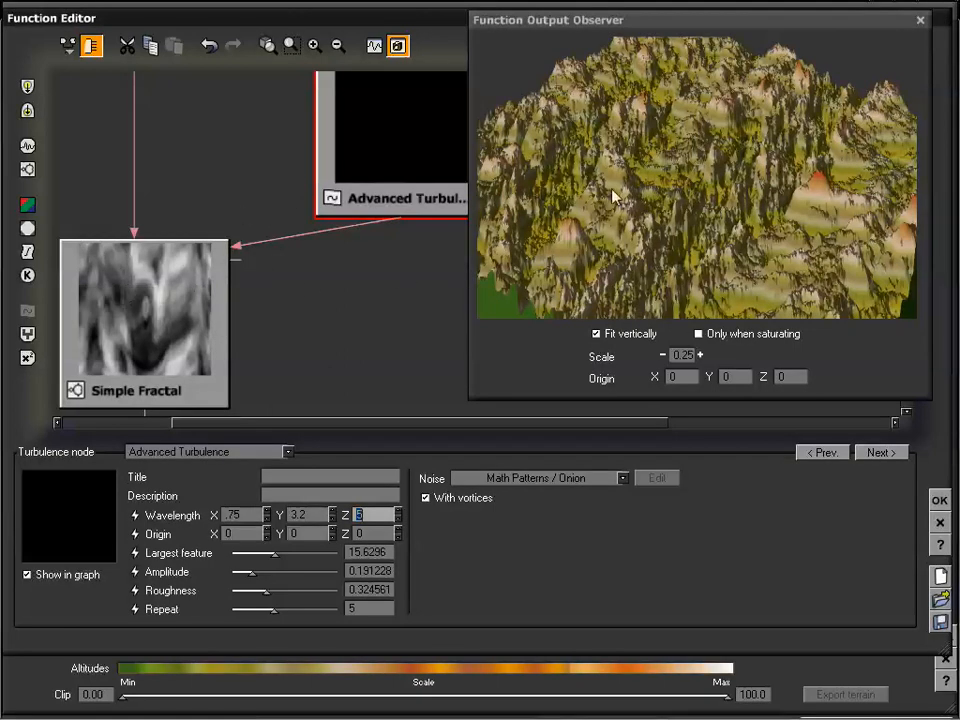
pyautogui.write('1')
pyautogui.moveTo(620, 212); pyautogui.dragTo(675, 151)
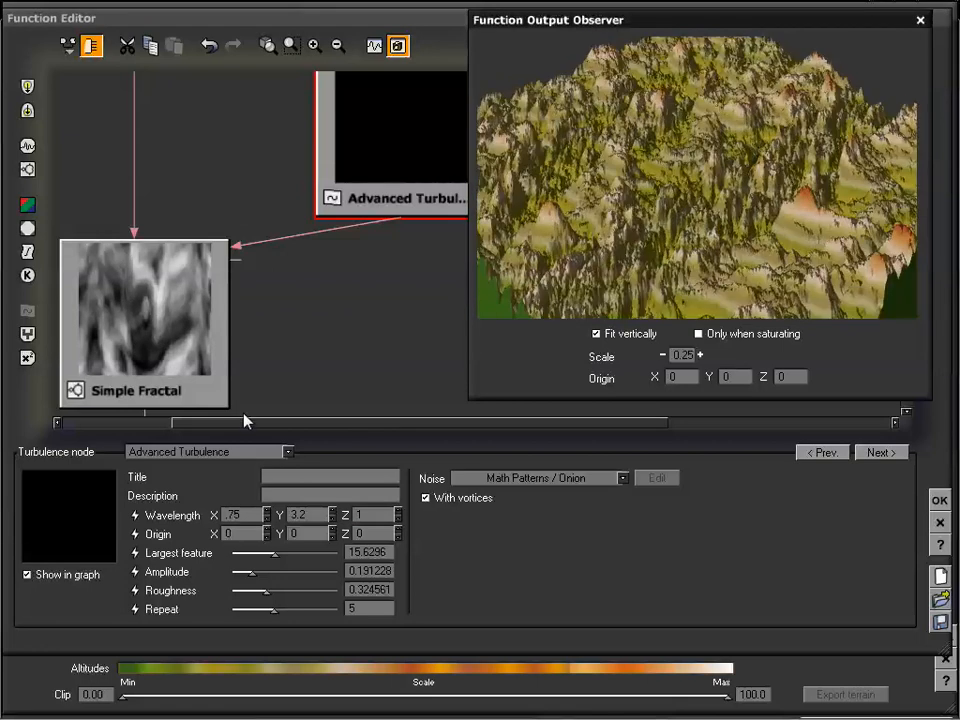
# Add a math node in the empty space beside the connection from Position to Simple Fractal
pyautogui.scroll(-2, 300, 334)
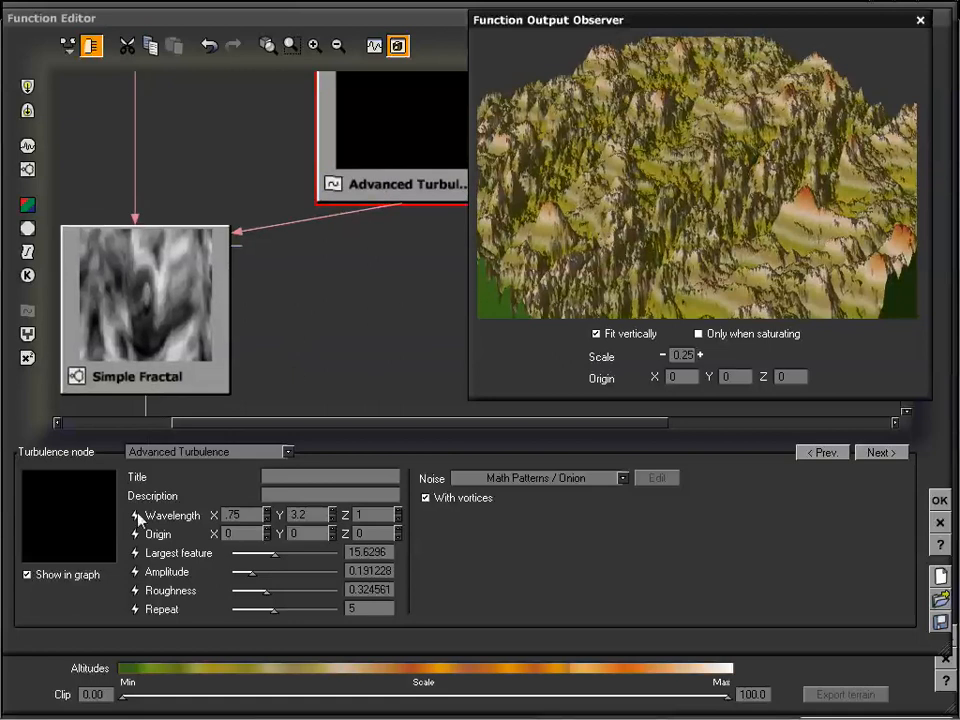
pyautogui.click(338, 45)
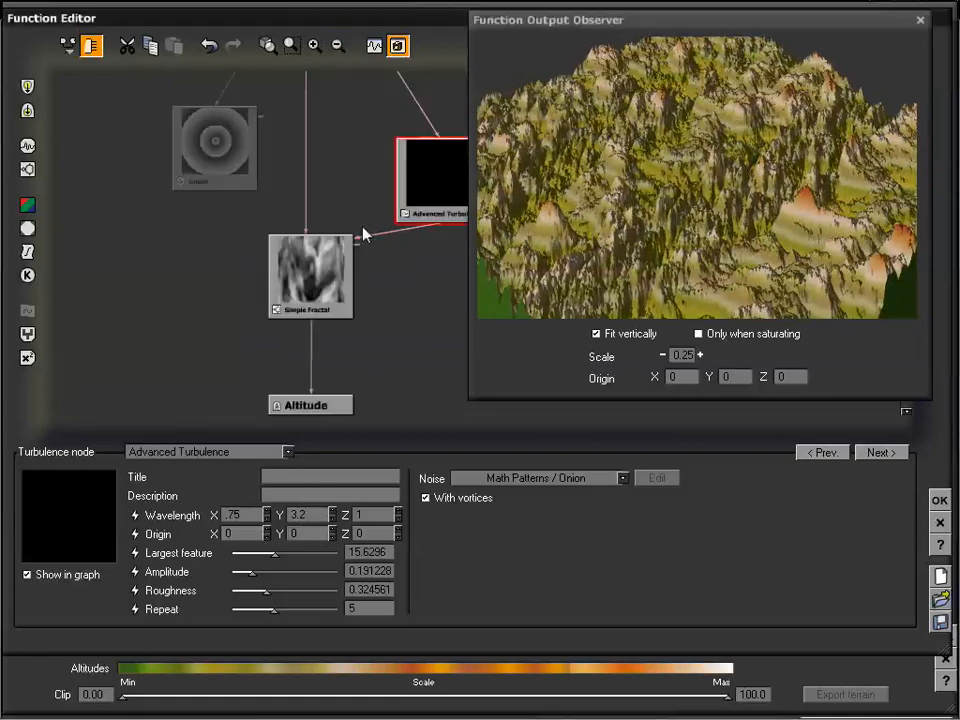
pyautogui.moveTo(413, 315); pyautogui.dragTo(337, 369)
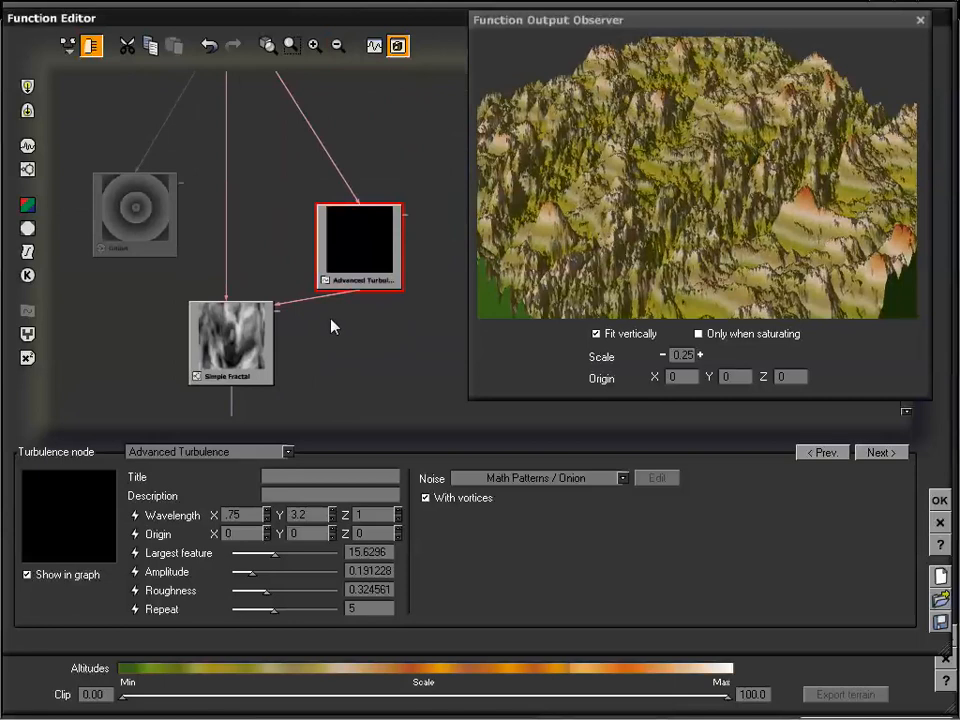
pyautogui.click(228, 175)
pyautogui.moveTo(279, 156); pyautogui.dragTo(260, 244)
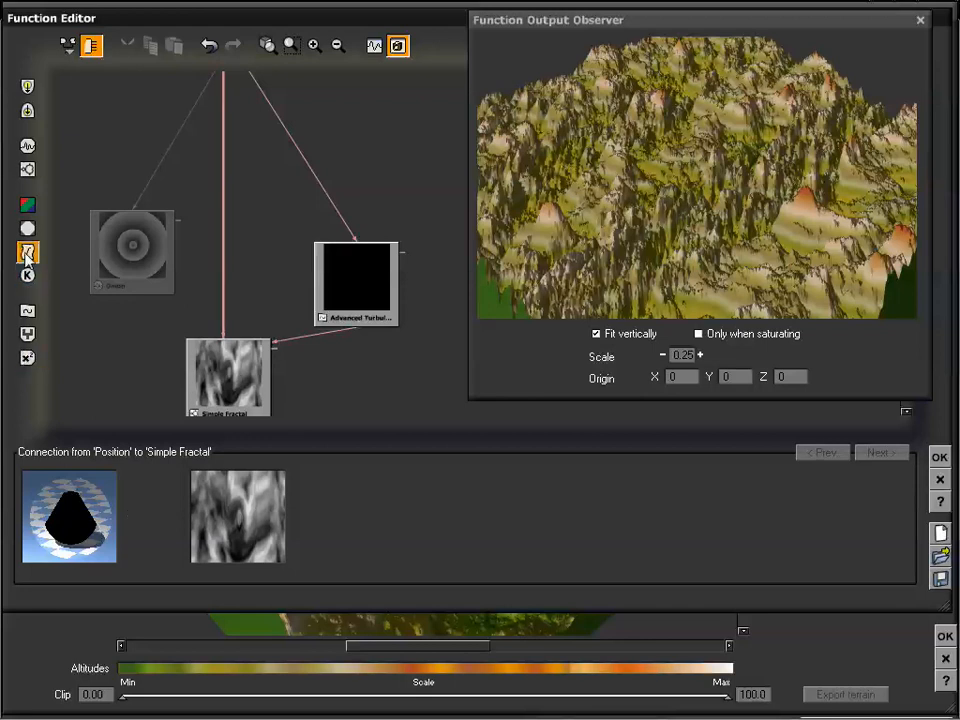
pyautogui.click(27, 357)
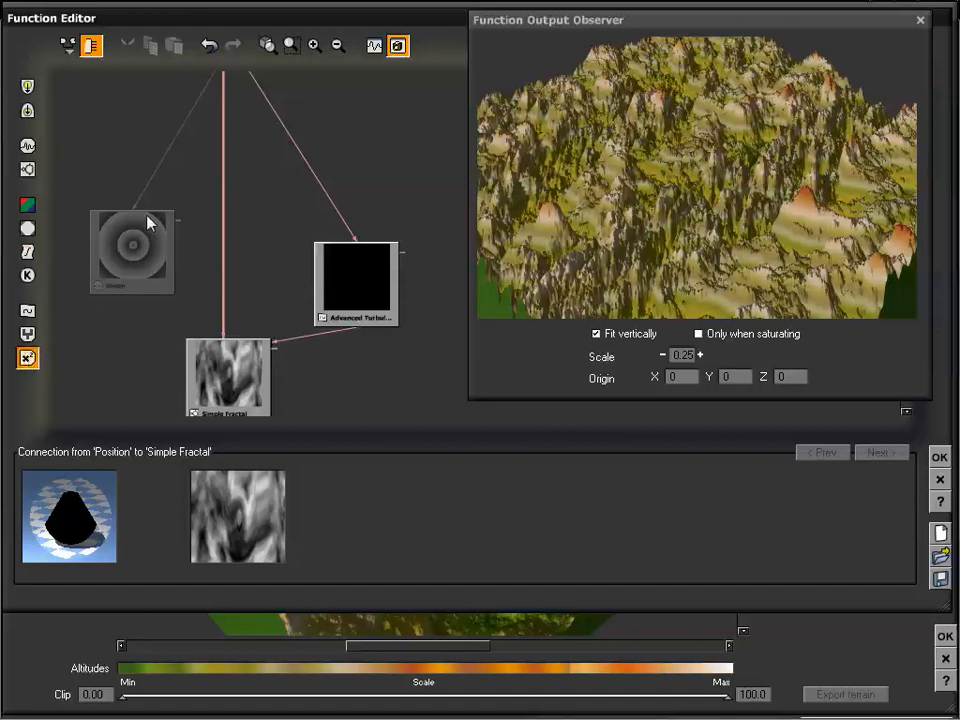
pyautogui.click(268, 242)
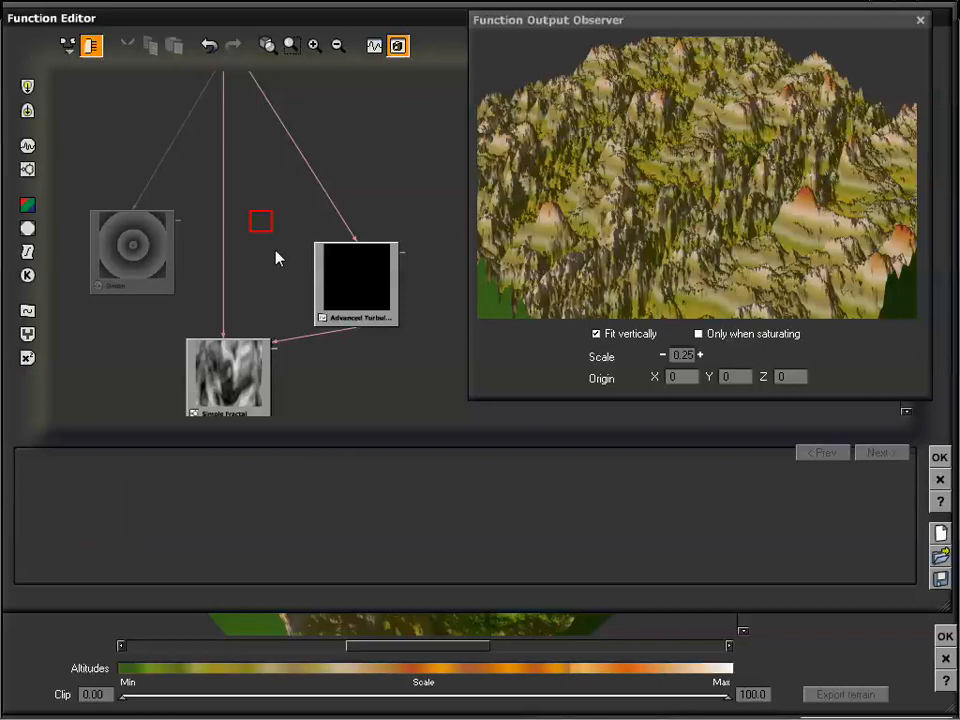
pyautogui.click(28, 358)
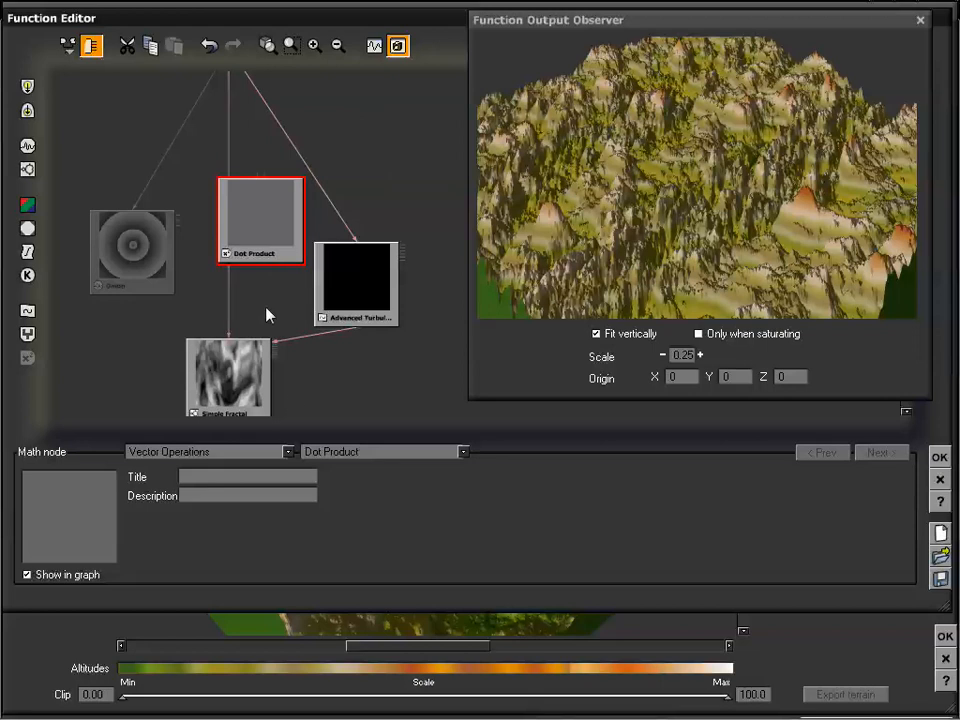
pyautogui.moveTo(330, 386)
pyautogui.mouseDown()
pyautogui.moveTo(330, 368)
pyautogui.moveTo(326, 384)
pyautogui.mouseUp()
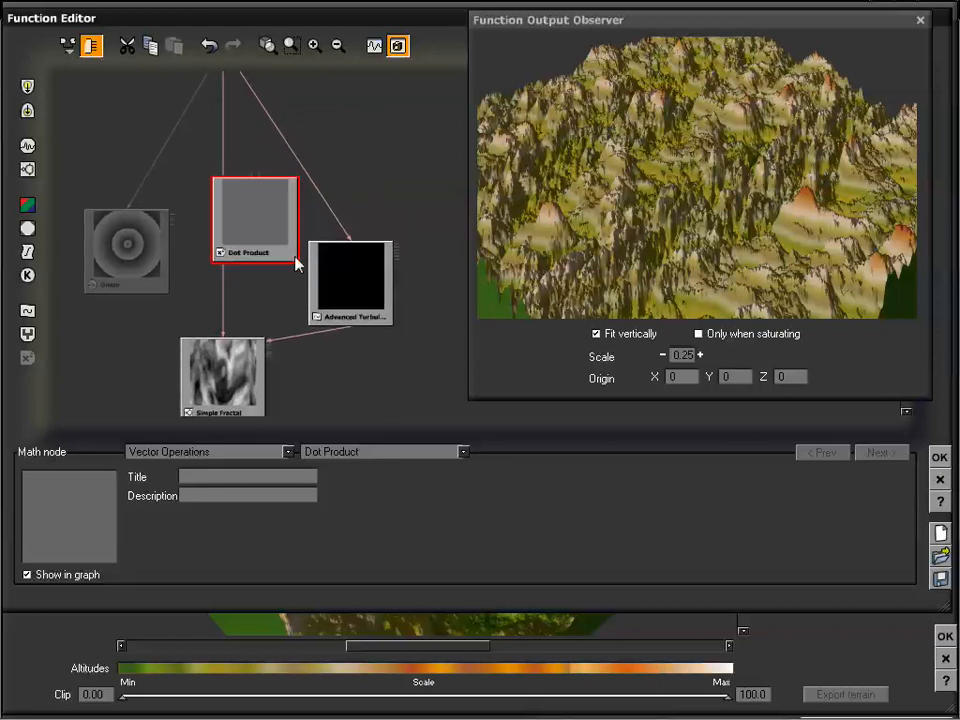
# Change the new math node from Dot Product to the Offset vector operation
pyautogui.click(224, 297)
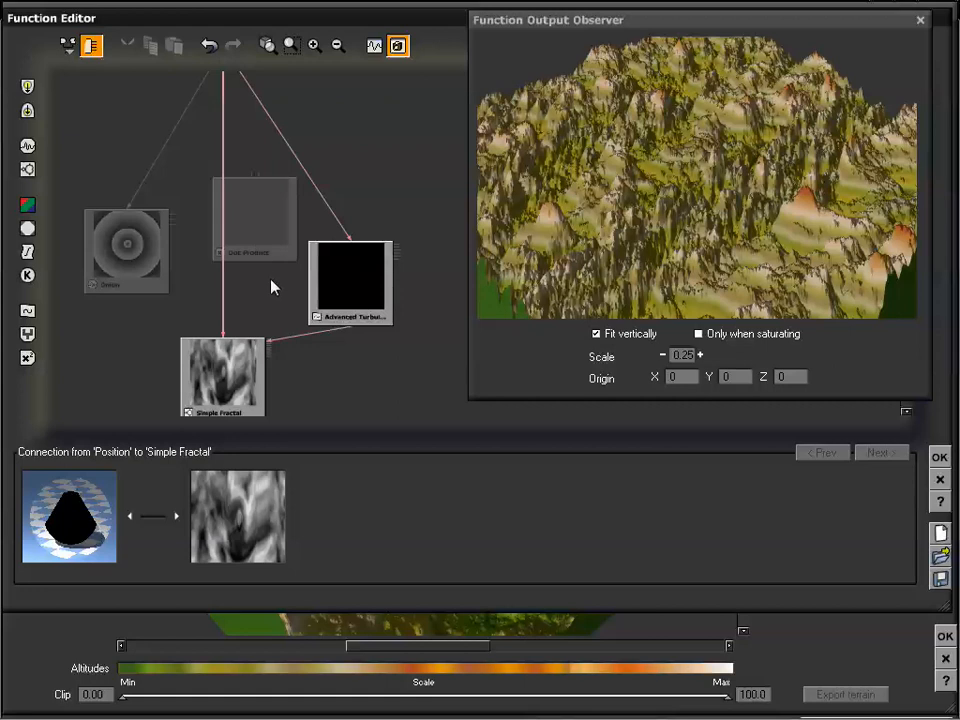
pyautogui.click(261, 186)
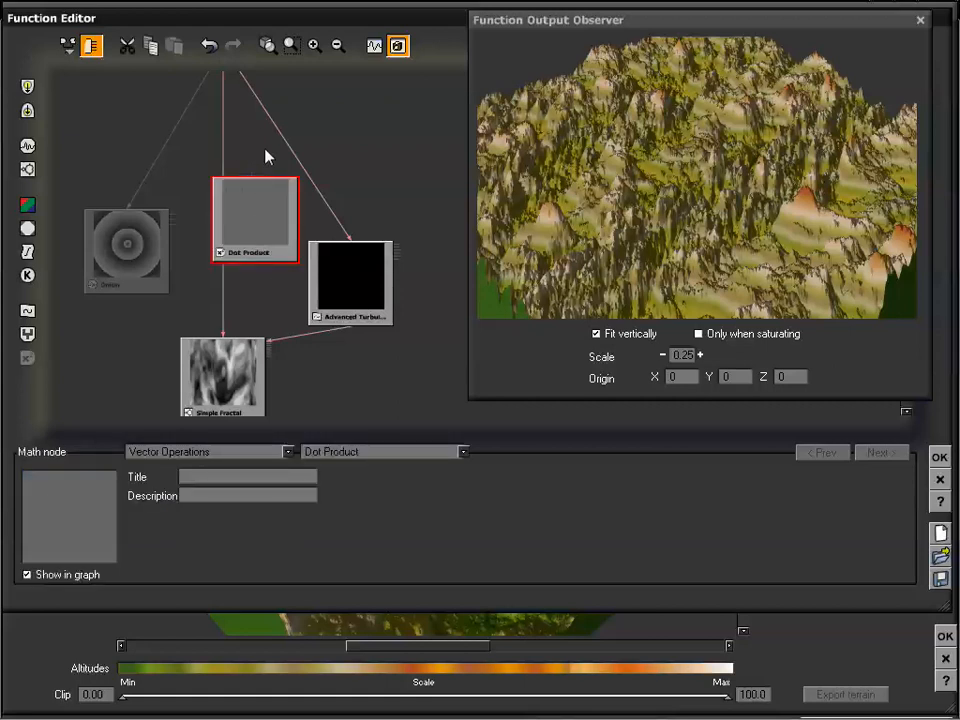
pyautogui.click(288, 452)
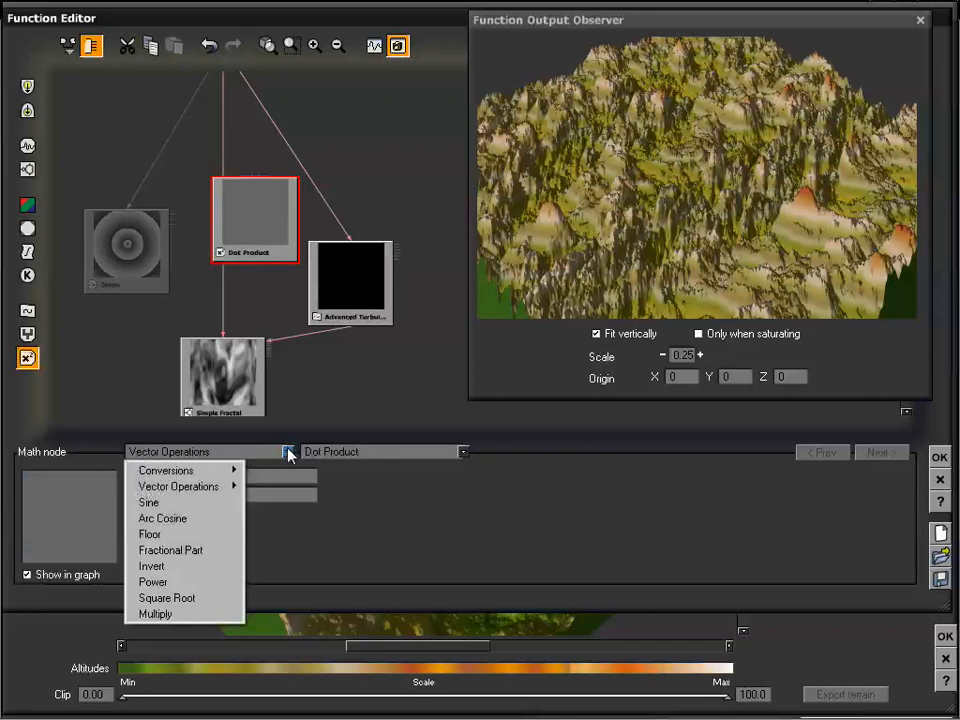
pyautogui.moveTo(216, 474)
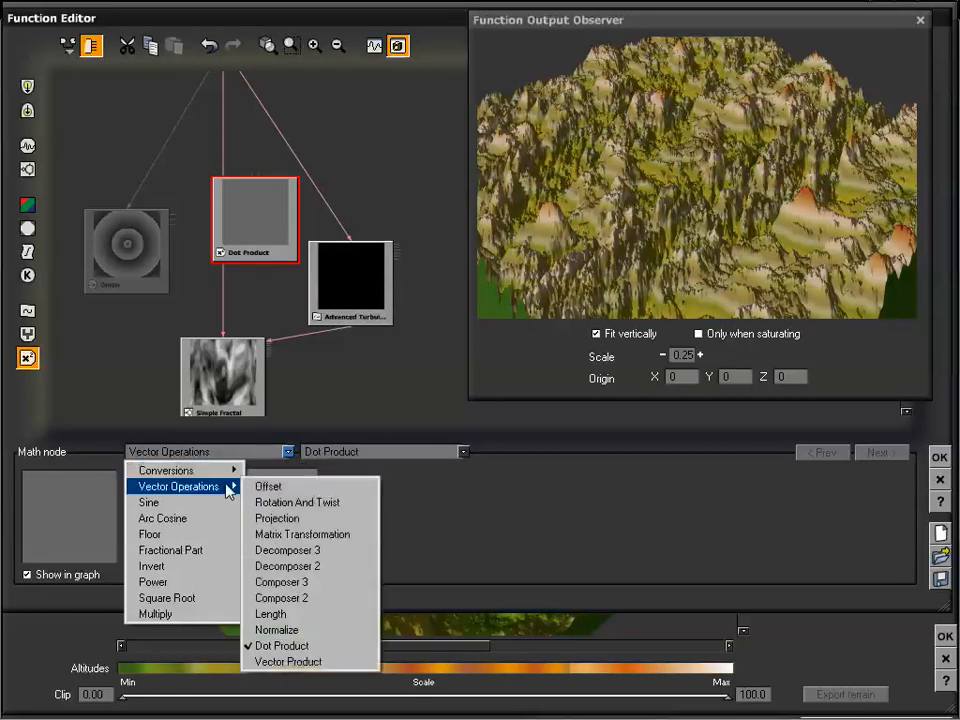
pyautogui.click(300, 489)
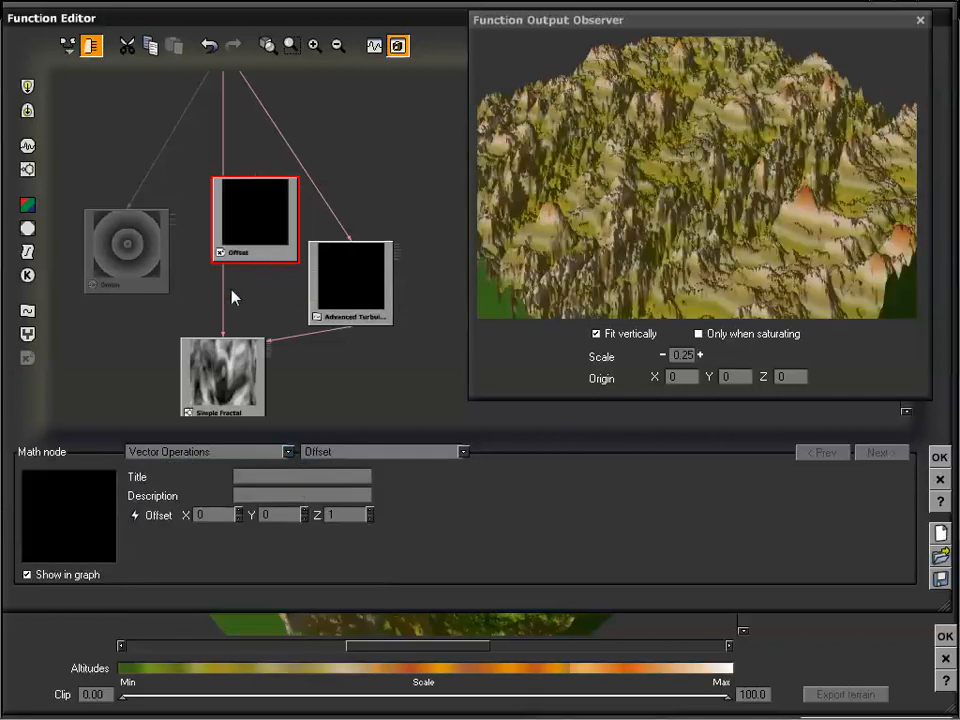
# Replace the direct link from Position to Simple Fractal with a path running from Position through the Offset node to Simple Fractal
pyautogui.press('Delete')
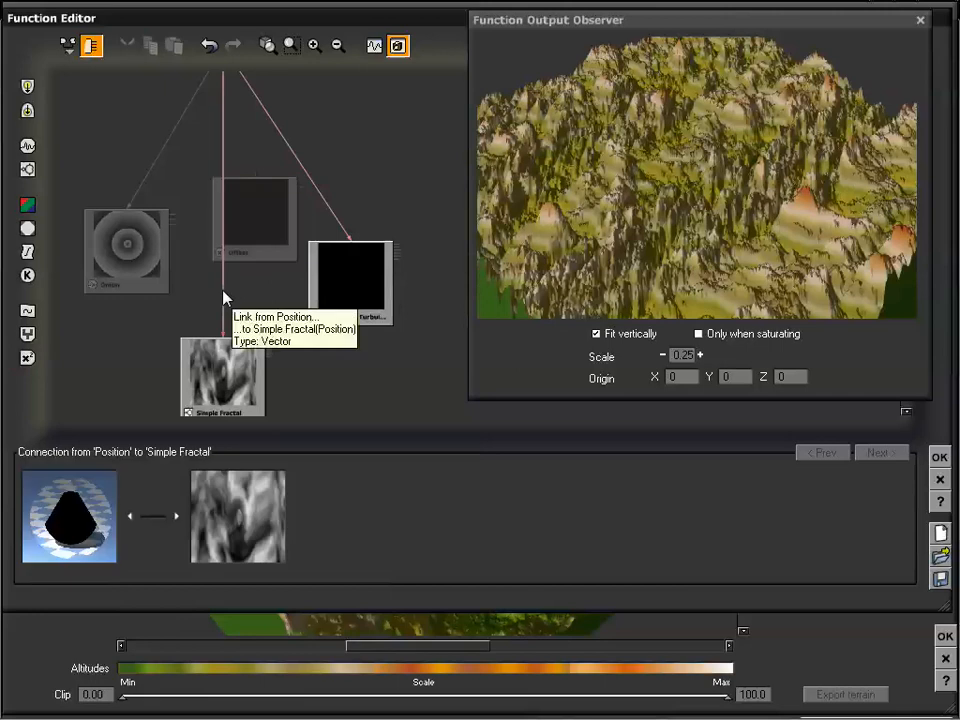
pyautogui.moveTo(338, 139)
pyautogui.mouseDown()
pyautogui.moveTo(351, 187)
pyautogui.moveTo(350, 158)
pyautogui.mouseUp()
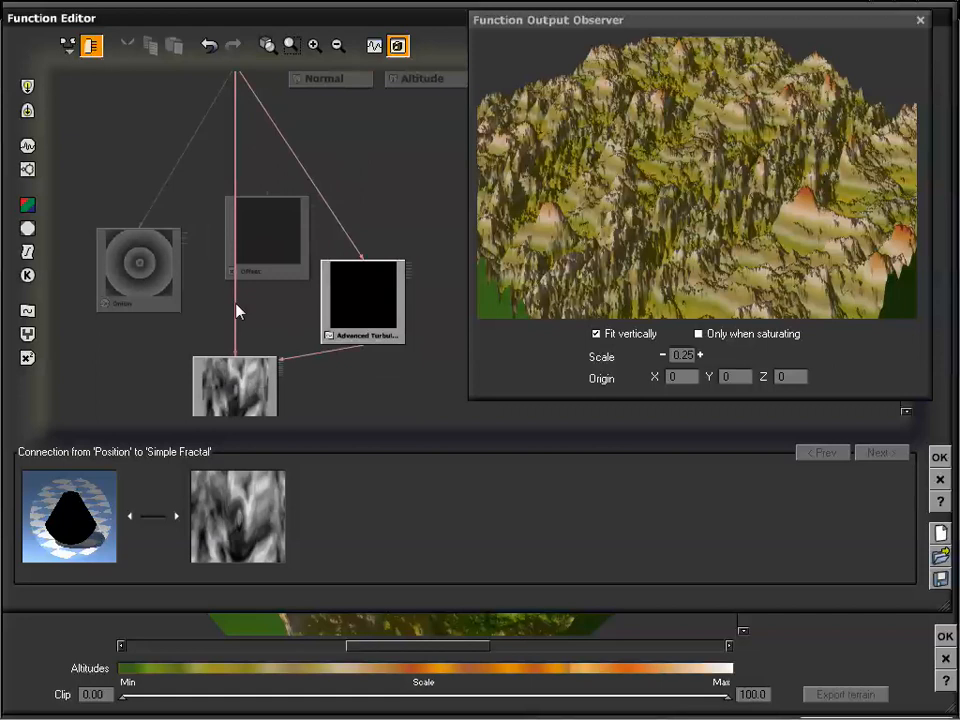
pyautogui.press('Delete')
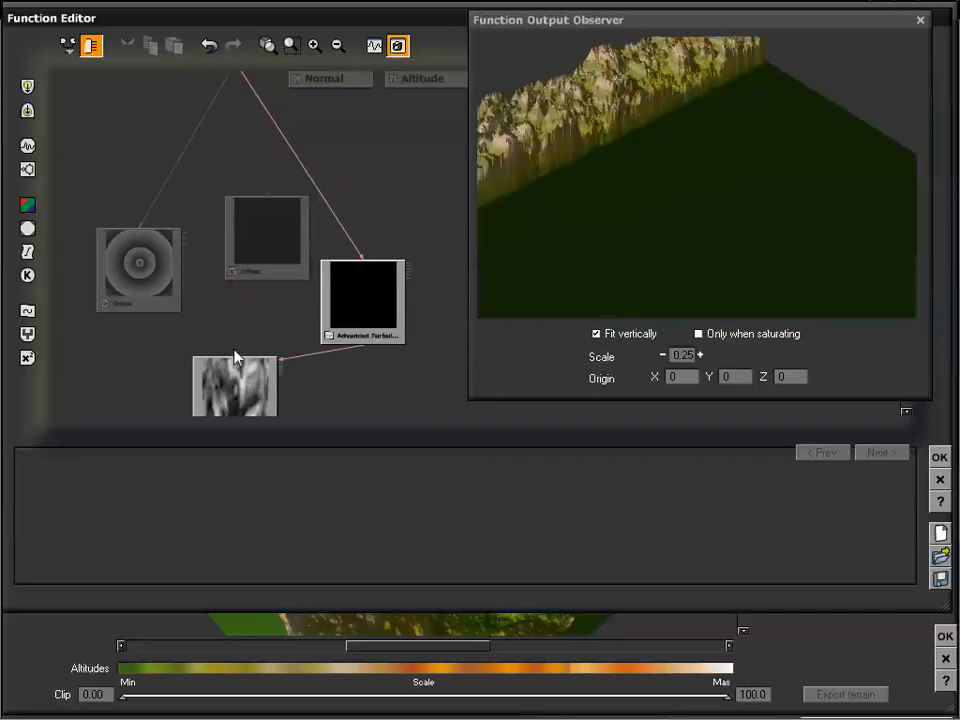
pyautogui.moveTo(238, 345); pyautogui.dragTo(257, 312)
pyautogui.moveTo(266, 322); pyautogui.dragTo(266, 288)
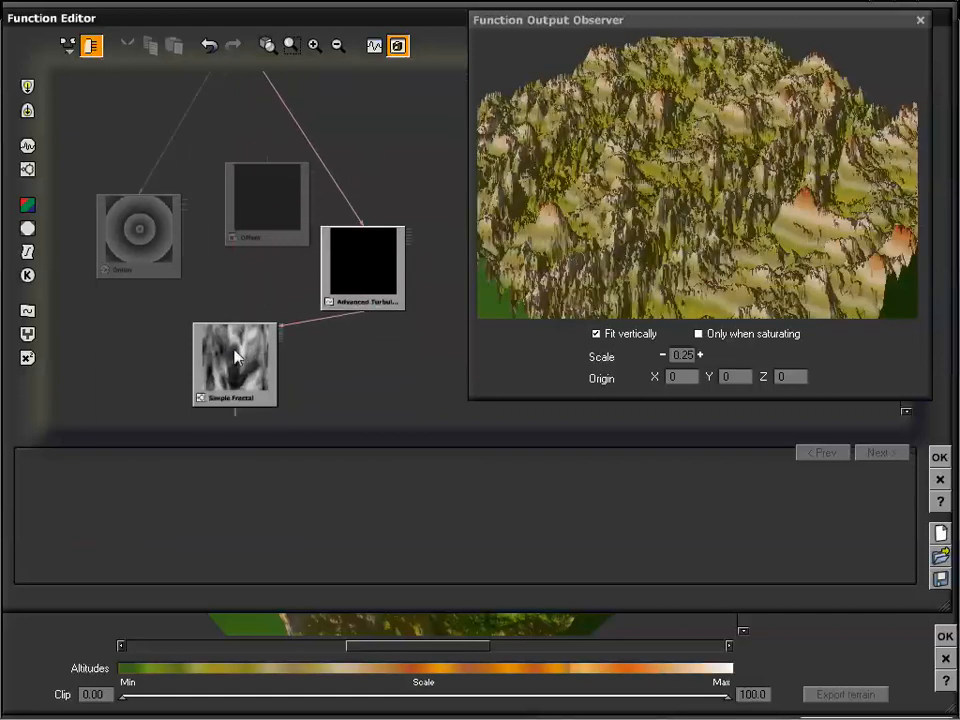
pyautogui.click(268, 247)
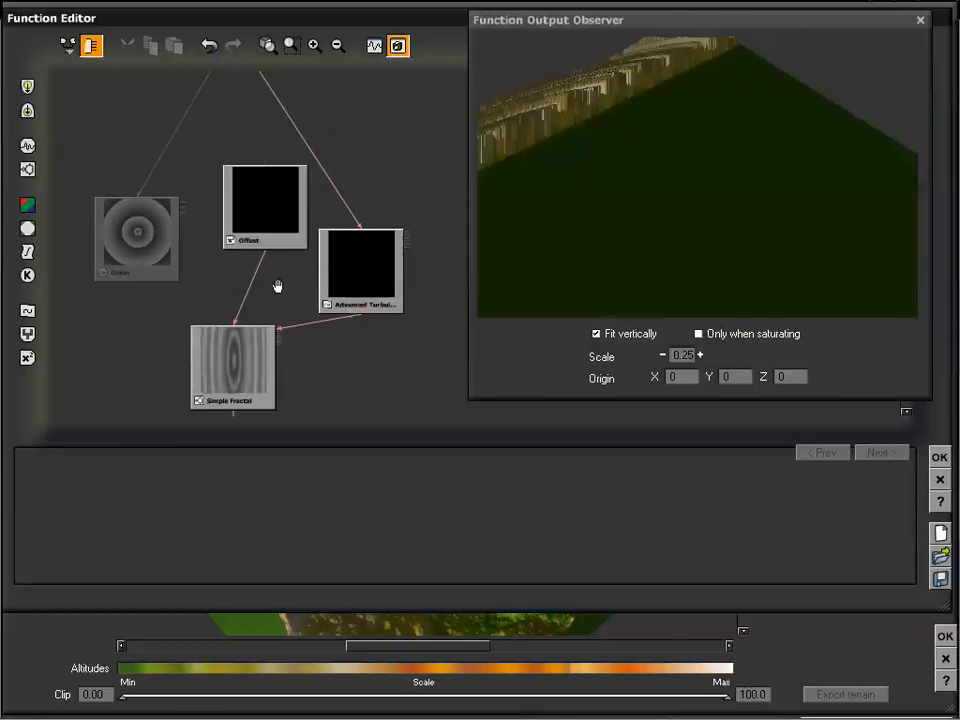
pyautogui.moveTo(274, 285); pyautogui.dragTo(277, 328)
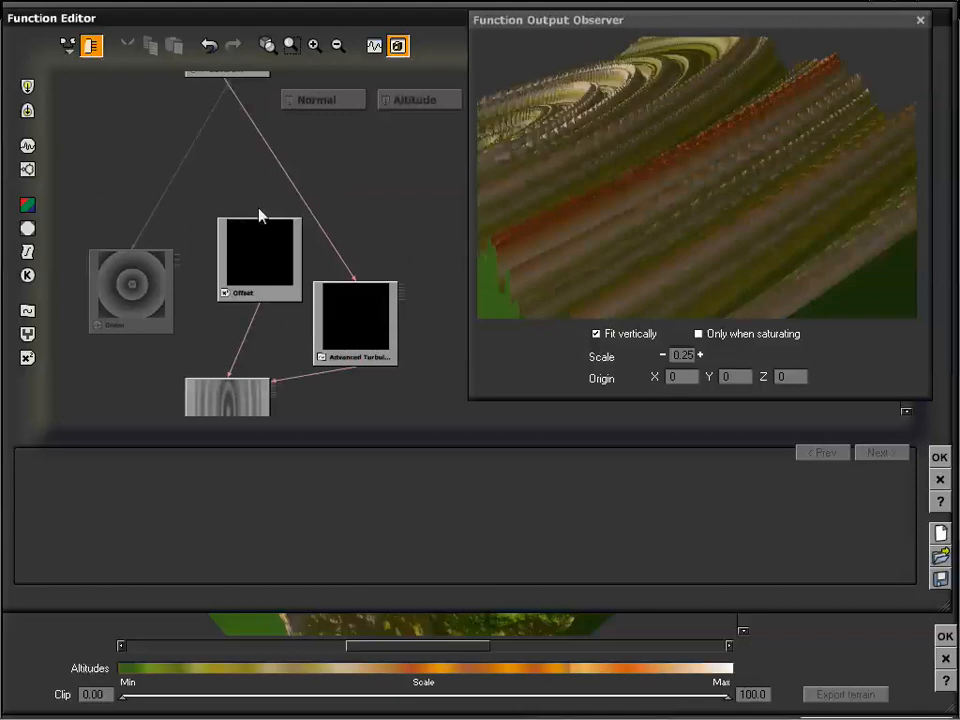
pyautogui.moveTo(259, 215); pyautogui.dragTo(229, 79)
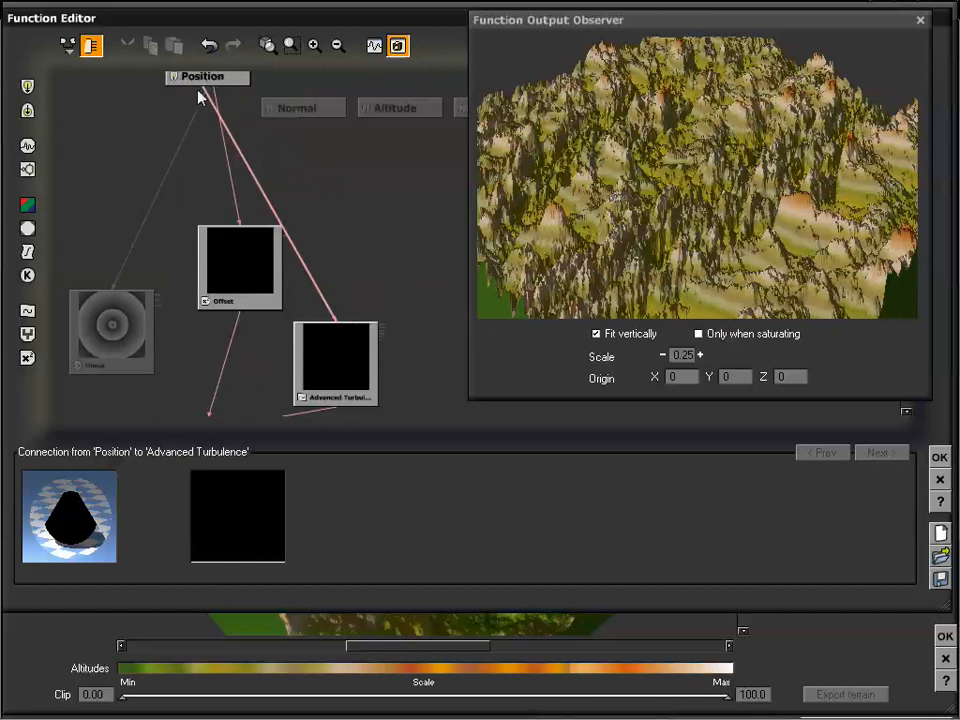
# Feed the Advanced Turbulence from the Offset node instead of Position, and straighten the layout of the two nodes
pyautogui.moveTo(203, 90); pyautogui.dragTo(240, 310)
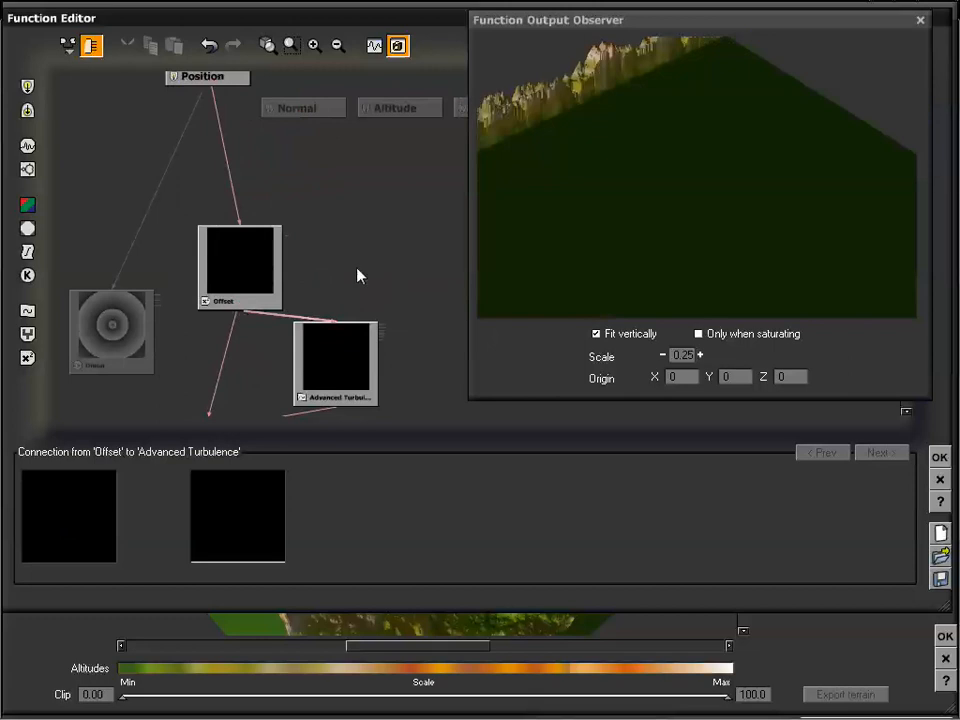
pyautogui.moveTo(364, 272); pyautogui.dragTo(349, 193)
pyautogui.moveTo(225, 208); pyautogui.dragTo(199, 206)
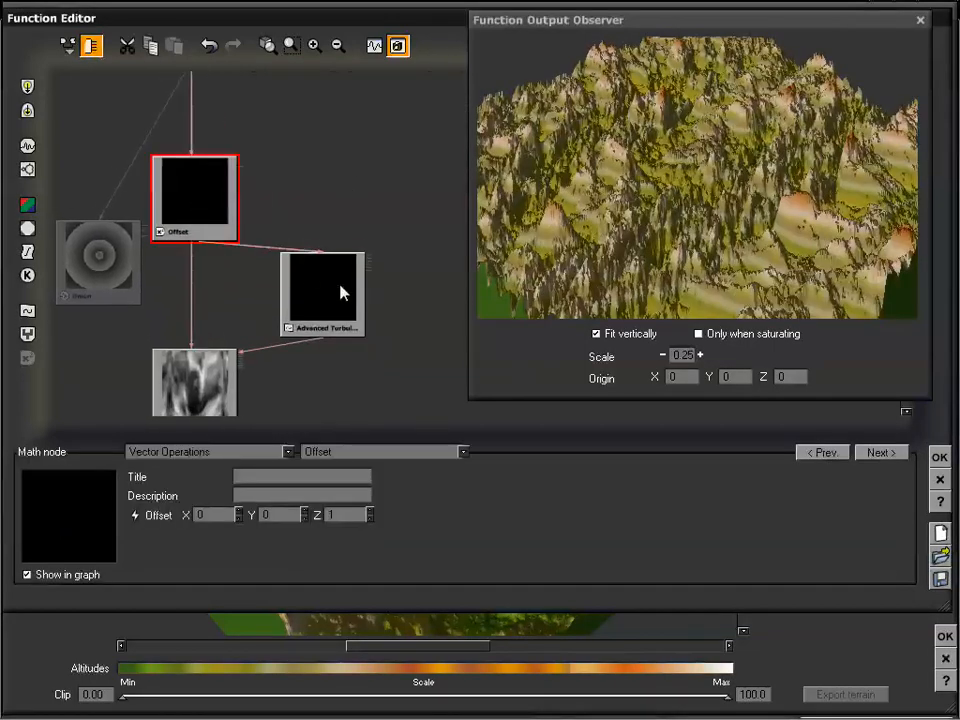
pyautogui.moveTo(341, 292); pyautogui.dragTo(296, 293)
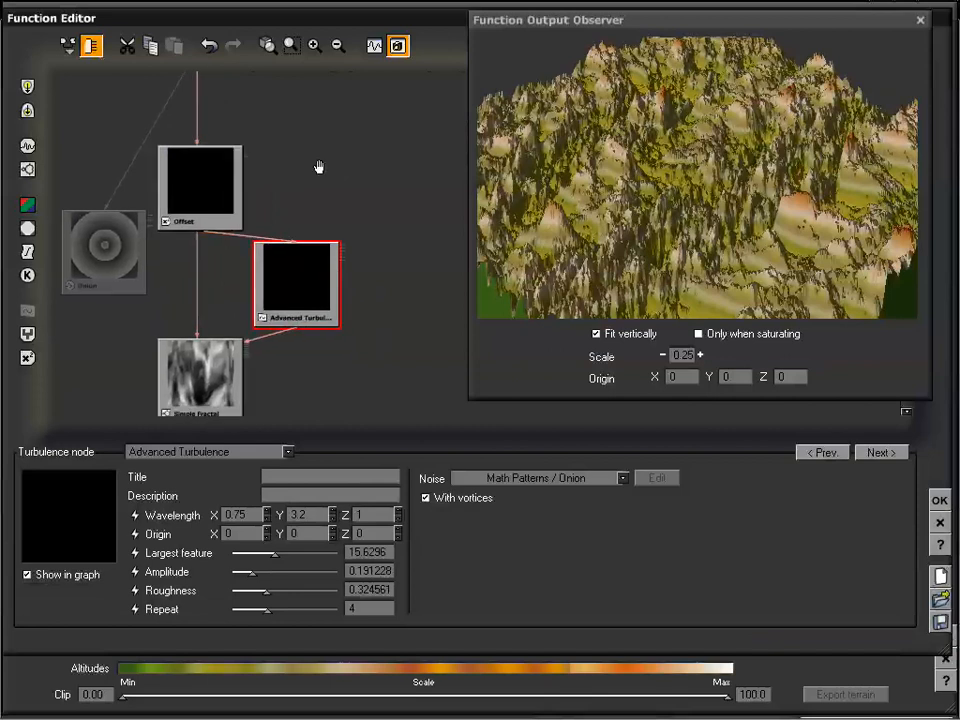
pyautogui.moveTo(669, 171)
pyautogui.mouseDown()
pyautogui.moveTo(675, 202)
pyautogui.moveTo(667, 163)
pyautogui.mouseUp()
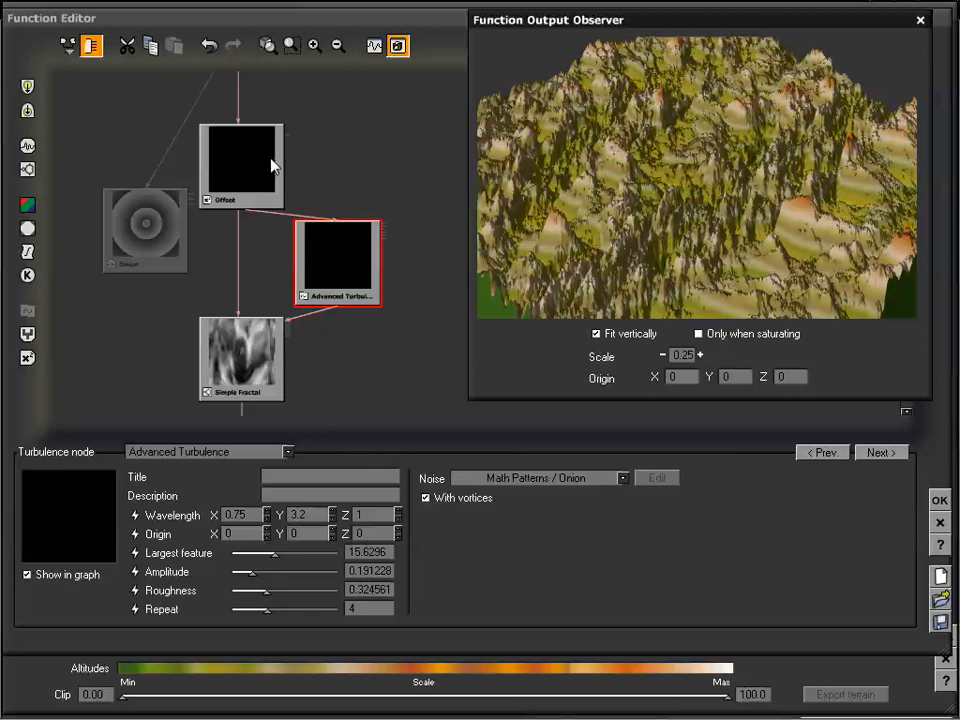
# Review the settings of the Simple Fractal and Advanced Turbulence nodes in the rewired graph
pyautogui.click(255, 350)
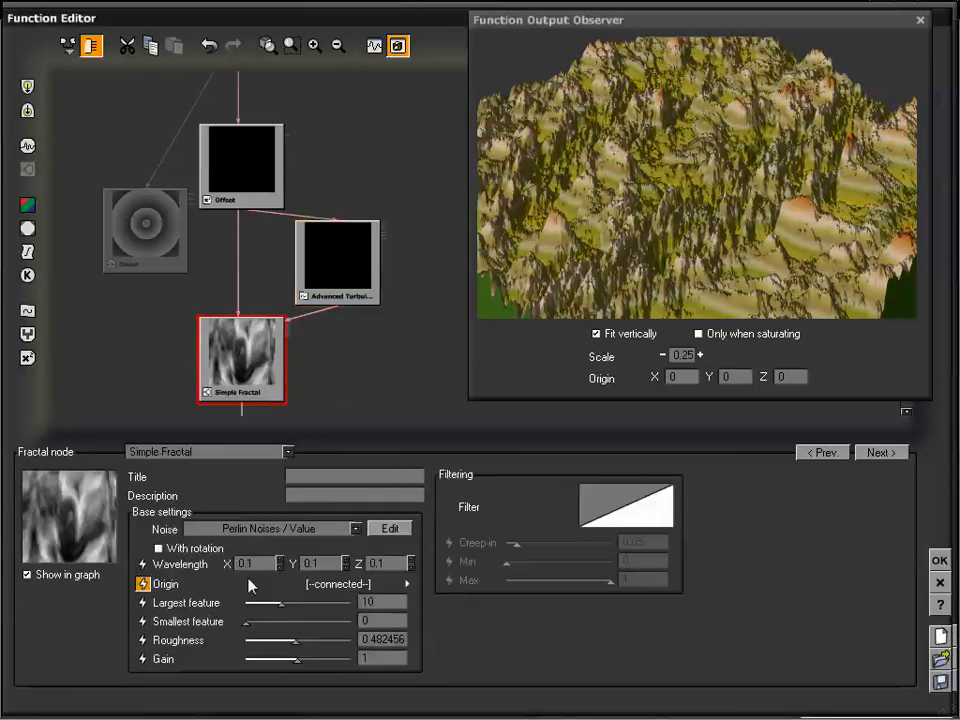
pyautogui.click(253, 186)
pyautogui.click(370, 167)
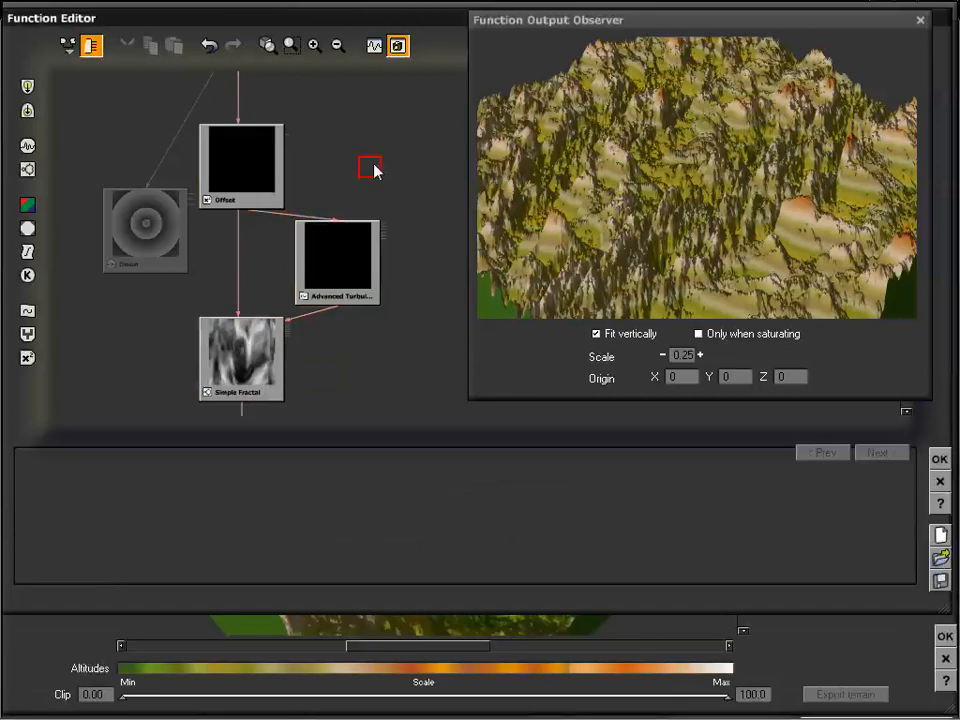
pyautogui.click(344, 270)
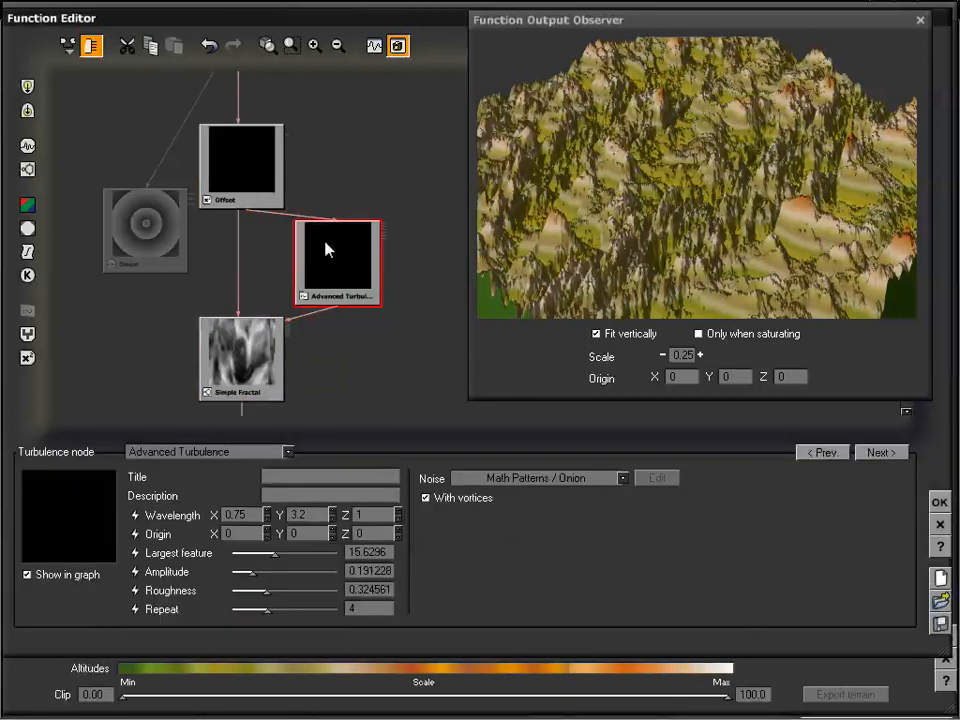
pyautogui.moveTo(366, 147); pyautogui.dragTo(344, 188, button='right')
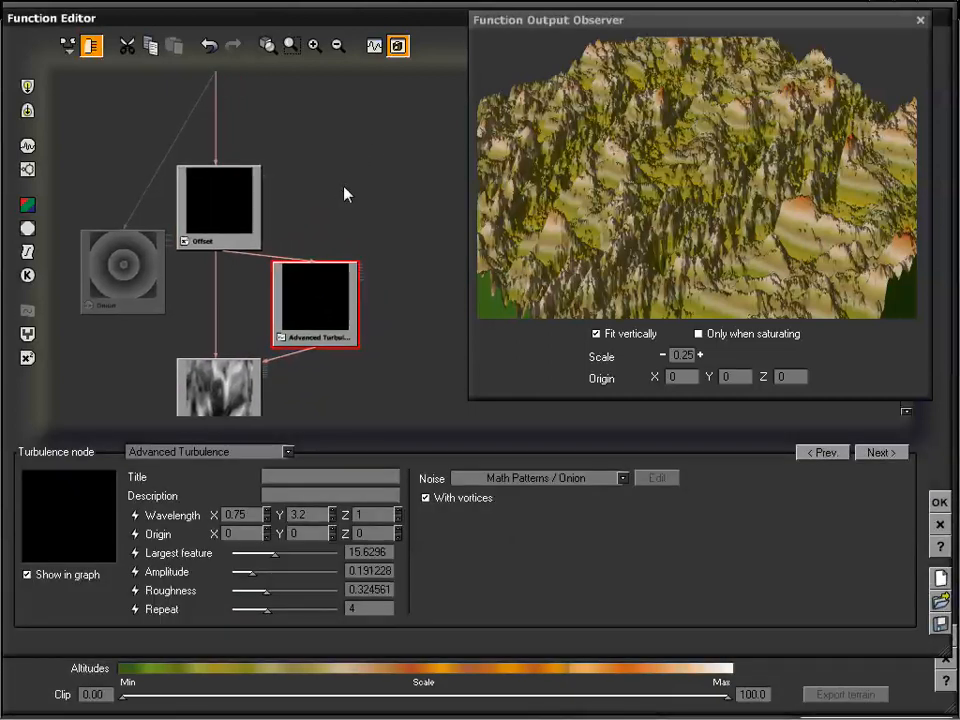
# Delete the link from Advanced Turbulence to Simple Fractal and the link from Offset to Advanced Turbulence
pyautogui.click(287, 355)
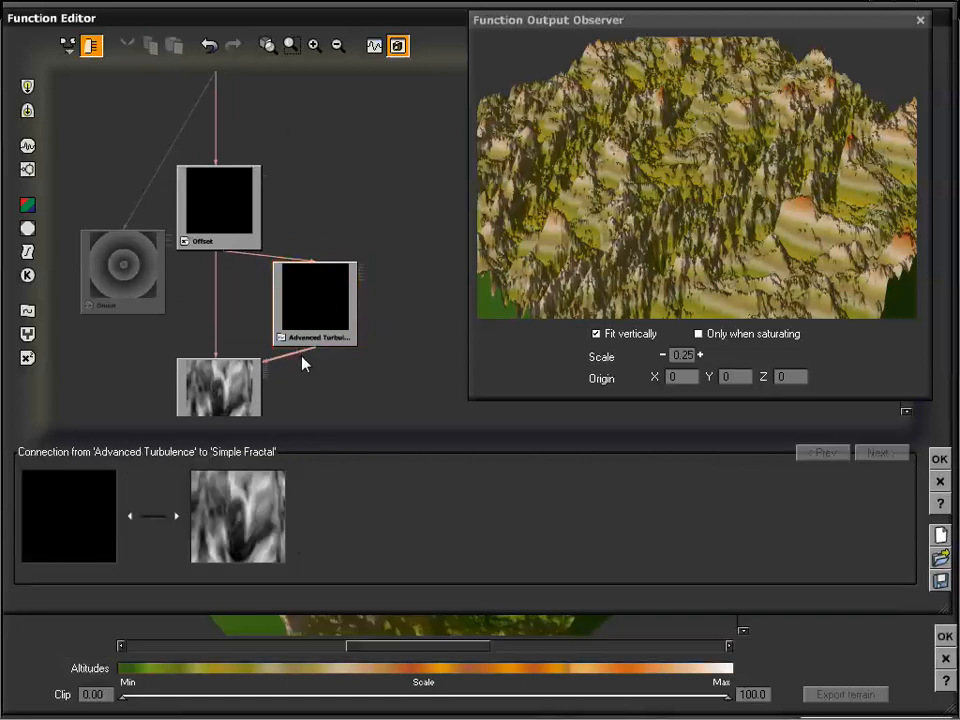
pyautogui.press('Delete')
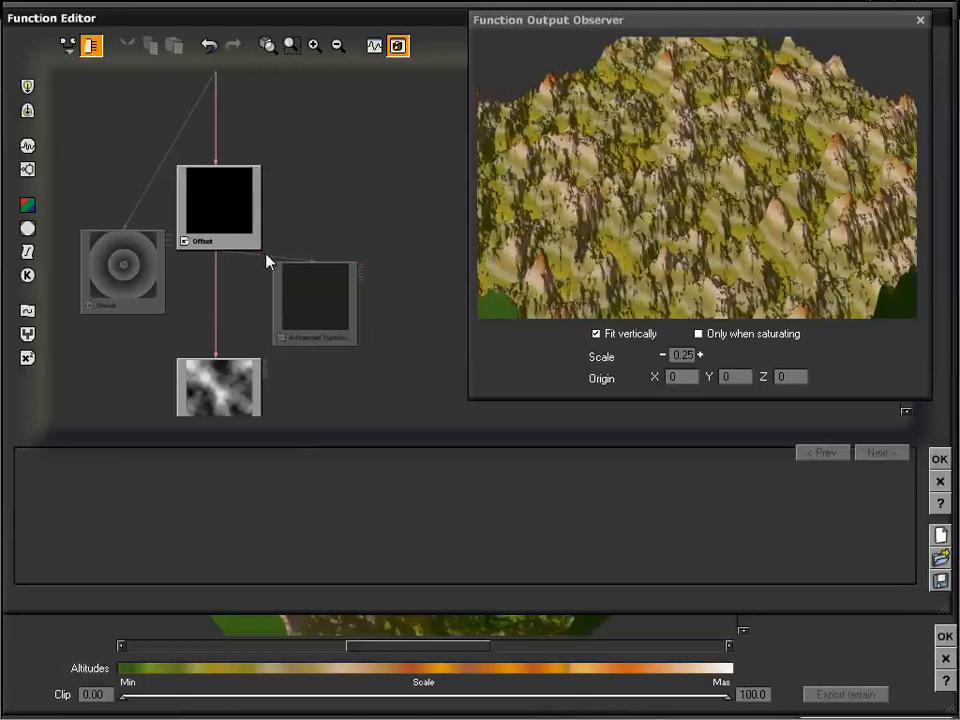
pyautogui.click(267, 260)
pyautogui.press('Delete')
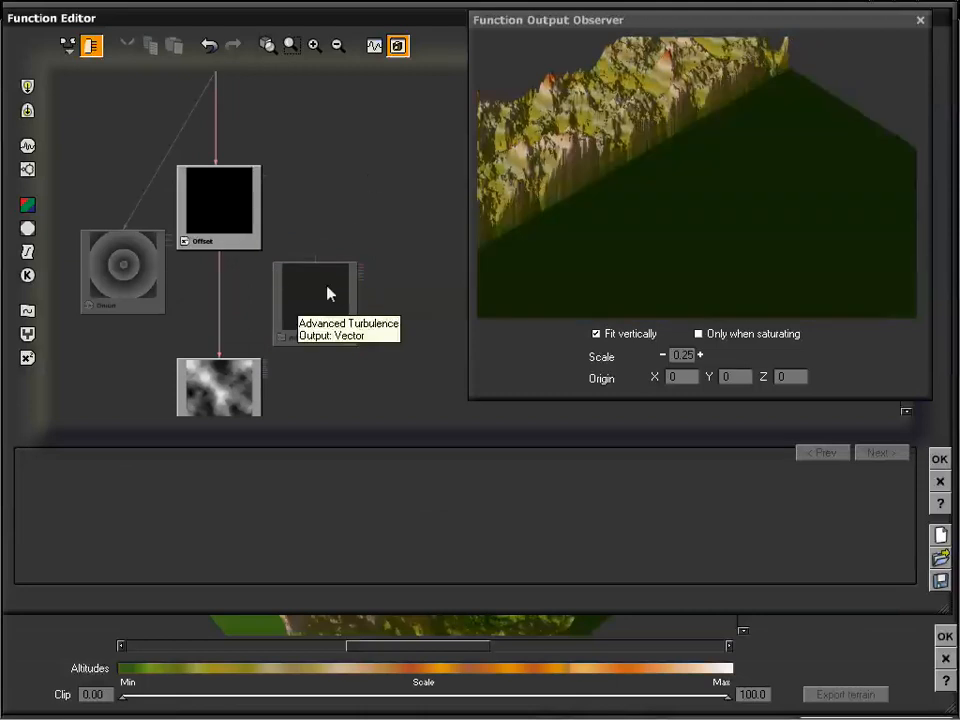
# Place the Advanced Turbulence above and beside the Offset node and connect its output to the node's Offset parameter, checking the terrain preview
pyautogui.moveTo(320, 290); pyautogui.dragTo(373, 189)
pyautogui.moveTo(346, 298); pyautogui.dragTo(309, 300)
pyautogui.click(251, 236)
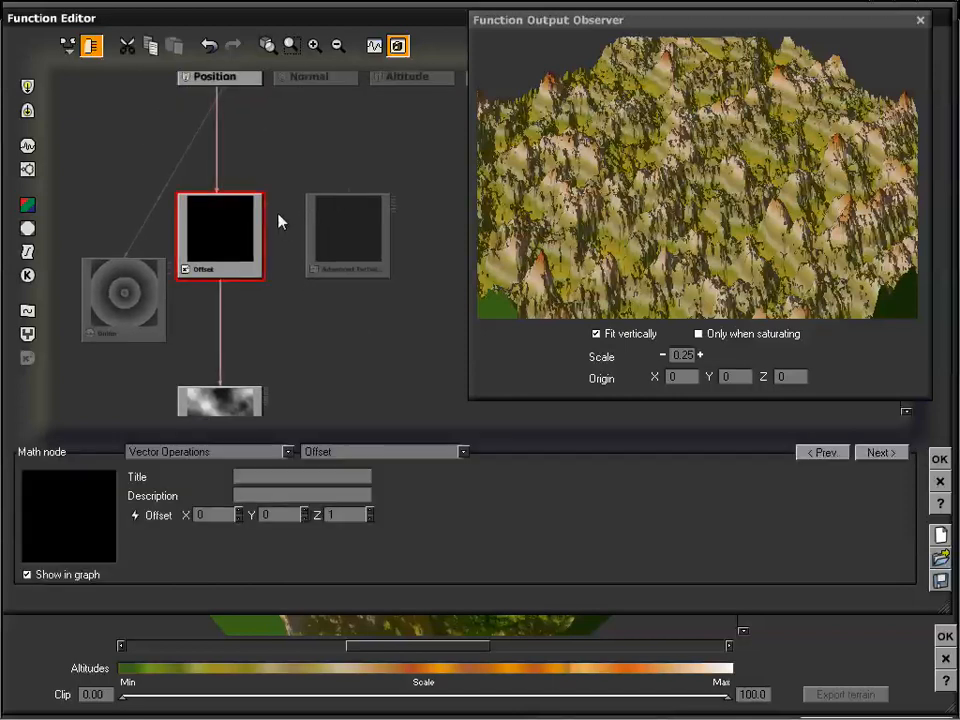
pyautogui.moveTo(266, 206)
pyautogui.mouseDown()
pyautogui.moveTo(298, 251)
pyautogui.moveTo(304, 349)
pyautogui.moveTo(347, 276)
pyautogui.moveTo(268, 210)
pyautogui.moveTo(278, 213)
pyautogui.mouseUp()
pyautogui.moveTo(272, 203); pyautogui.dragTo(347, 279)
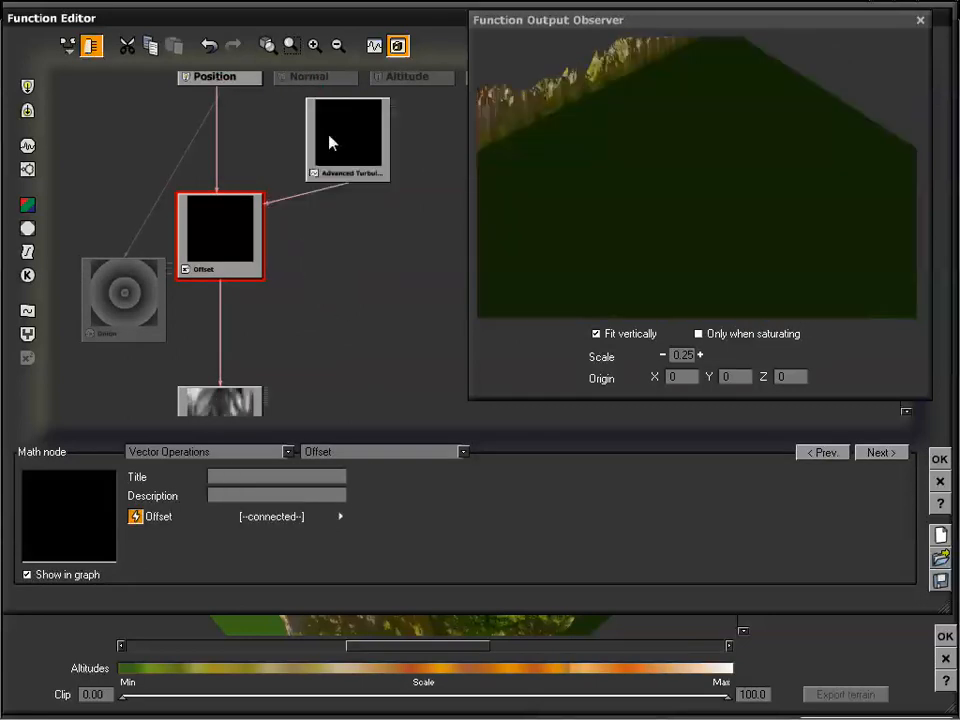
pyautogui.click(356, 141)
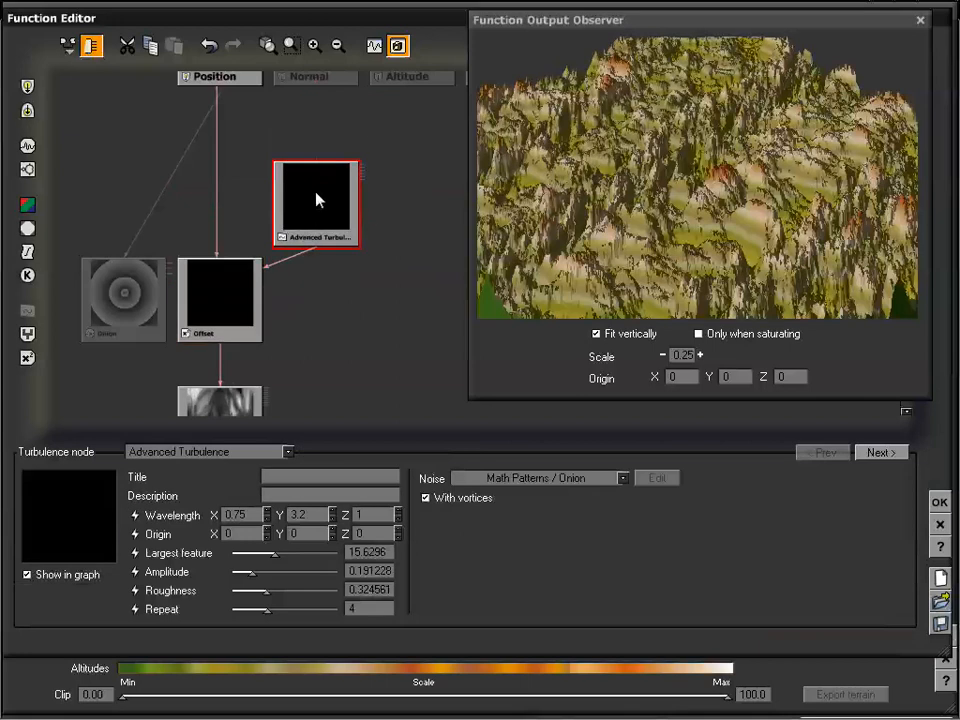
pyautogui.moveTo(658, 236); pyautogui.dragTo(742, 175)
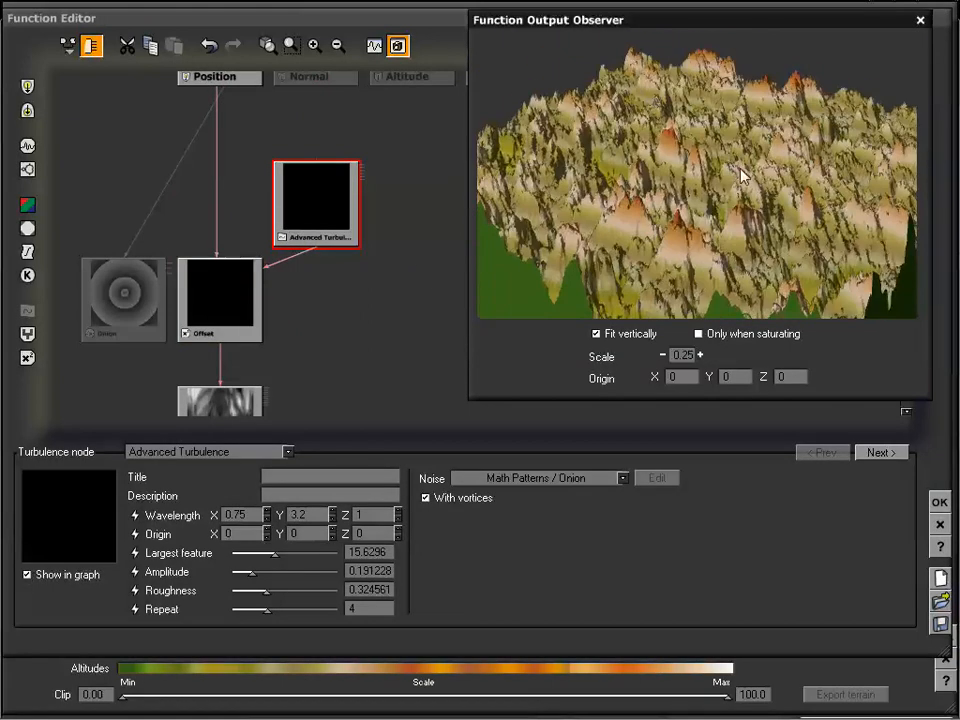
# Connect the Advanced Turbulence node's input to Position and inspect the resulting terrain preview
pyautogui.moveTo(400, 290); pyautogui.dragTo(390, 226)
pyautogui.click(213, 362)
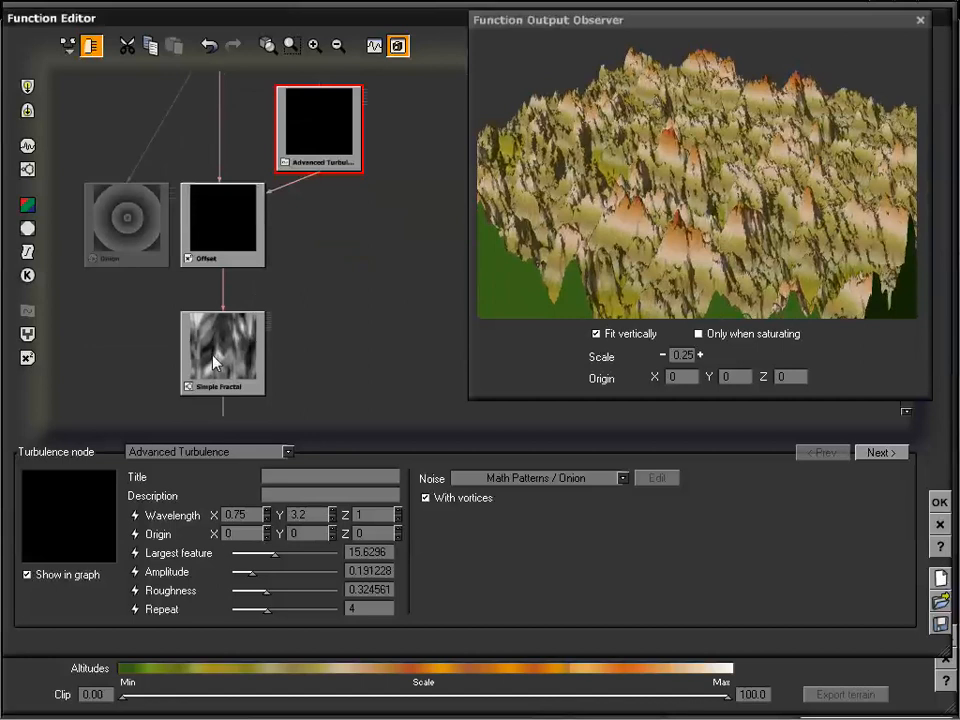
pyautogui.click(236, 328)
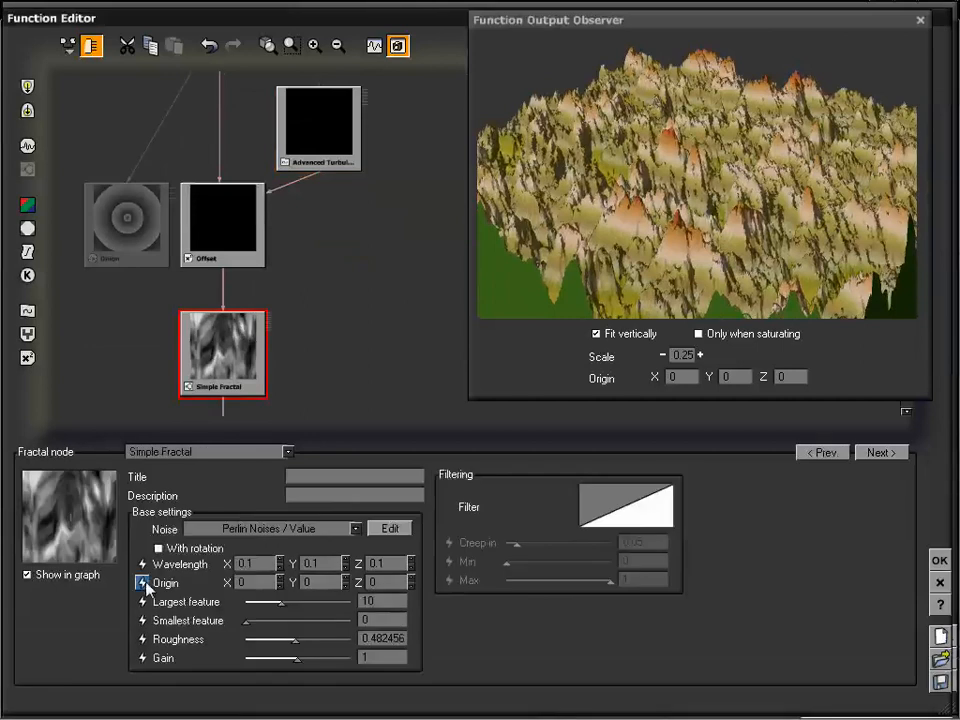
pyautogui.moveTo(380, 246); pyautogui.dragTo(371, 343)
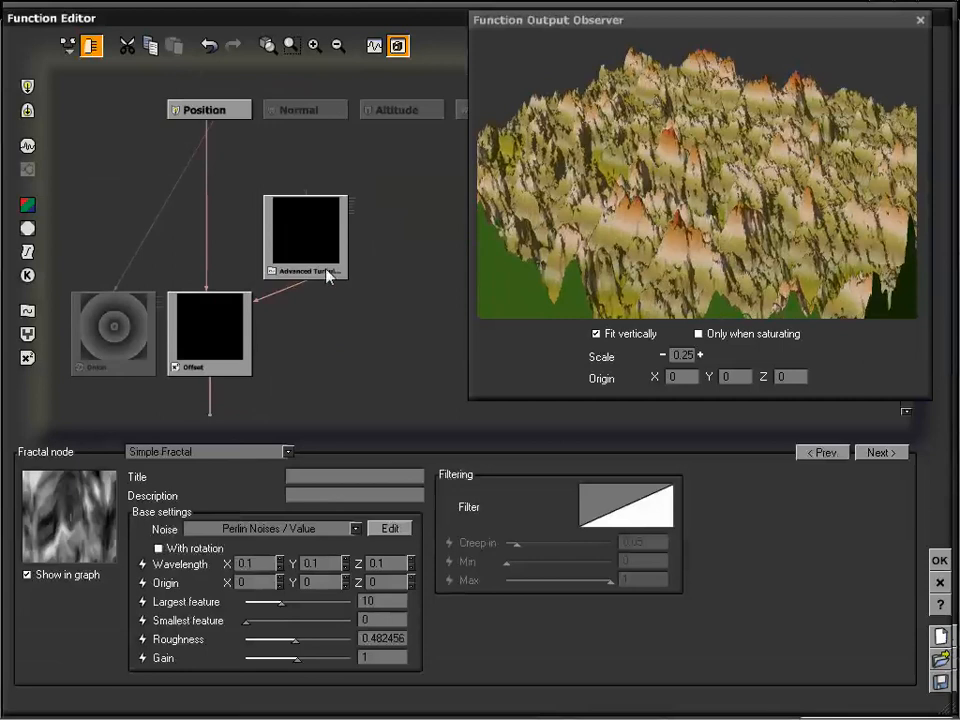
pyautogui.moveTo(593, 180); pyautogui.dragTo(639, 214)
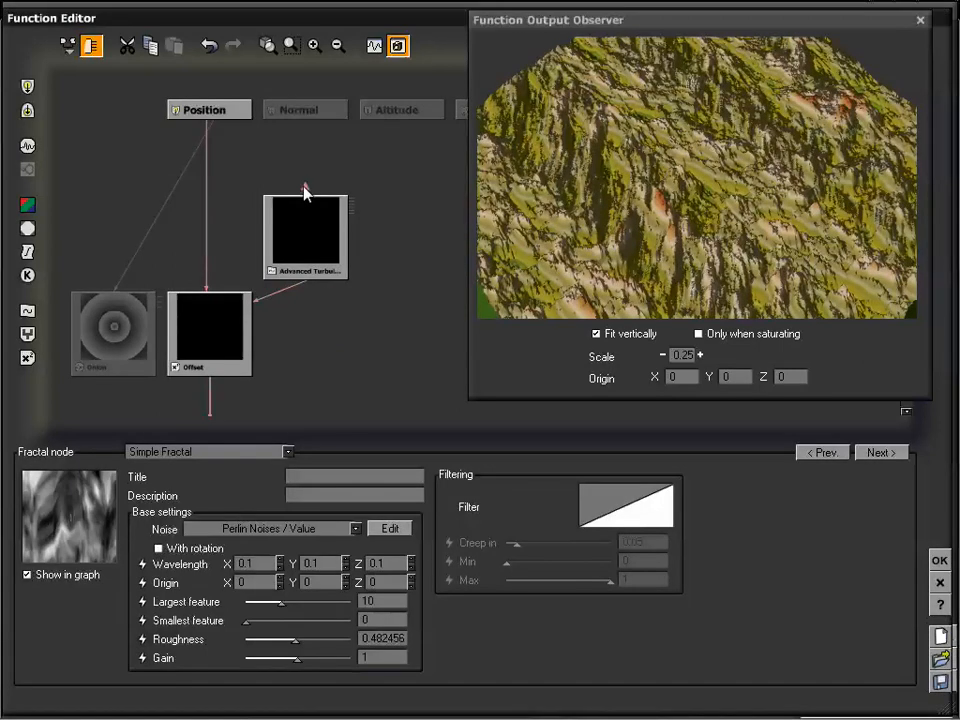
pyautogui.moveTo(305, 190); pyautogui.dragTo(210, 119)
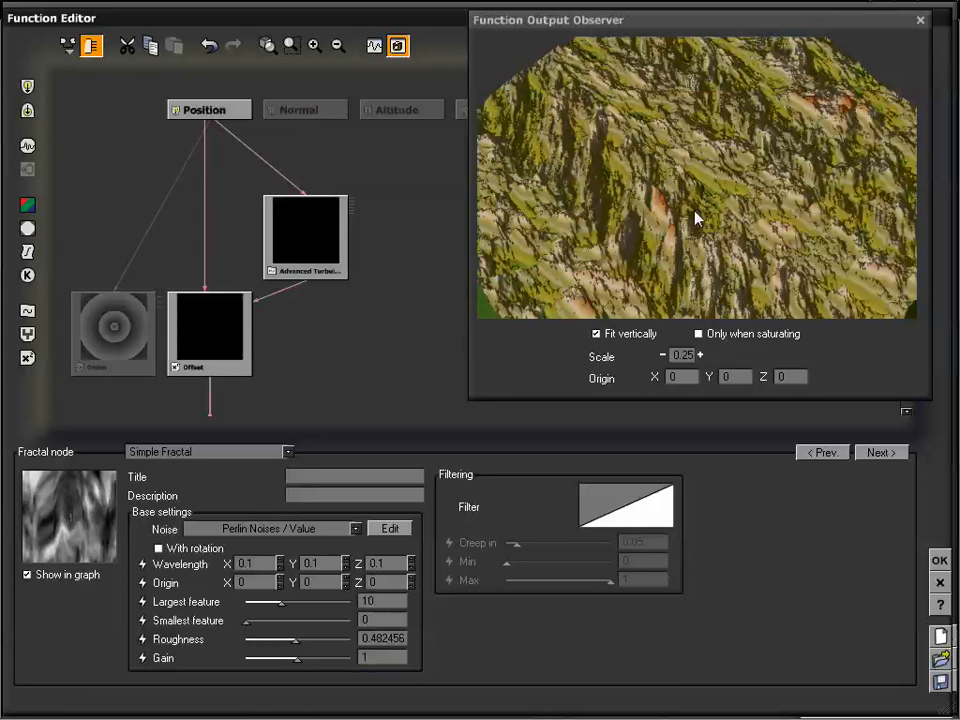
pyautogui.moveTo(698, 233); pyautogui.dragTo(670, 255)
# Publish the Simple Fractal's Origin parameter as a graph input fed by a constant vector
pyautogui.moveTo(393, 342); pyautogui.dragTo(380, 288)
pyautogui.click(350, 214)
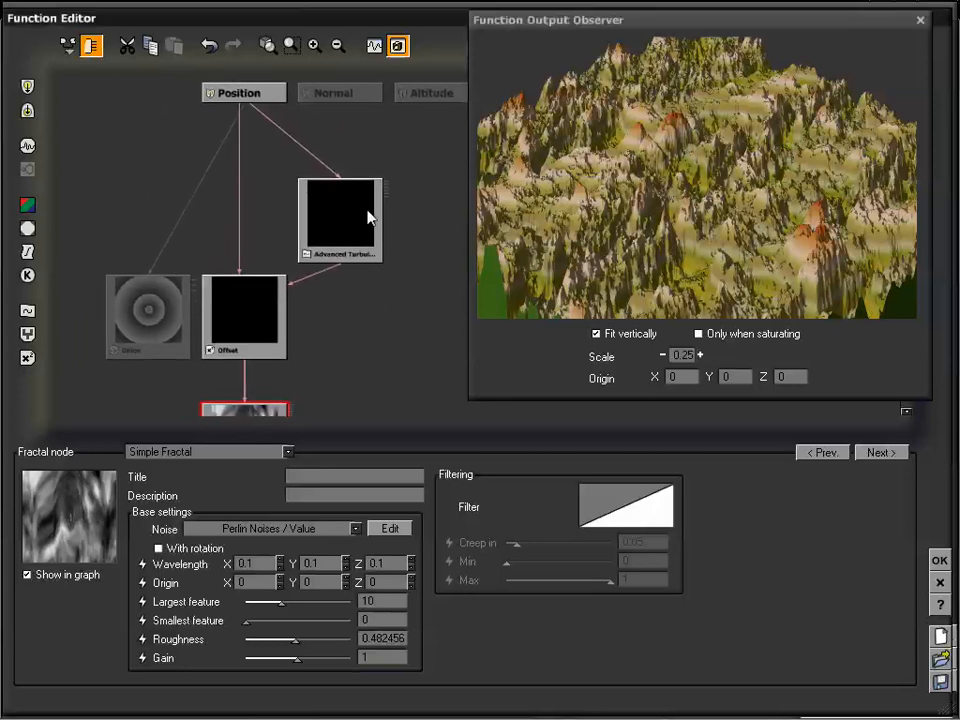
pyautogui.click(368, 216)
pyautogui.moveTo(378, 326); pyautogui.dragTo(384, 223)
pyautogui.click(265, 320)
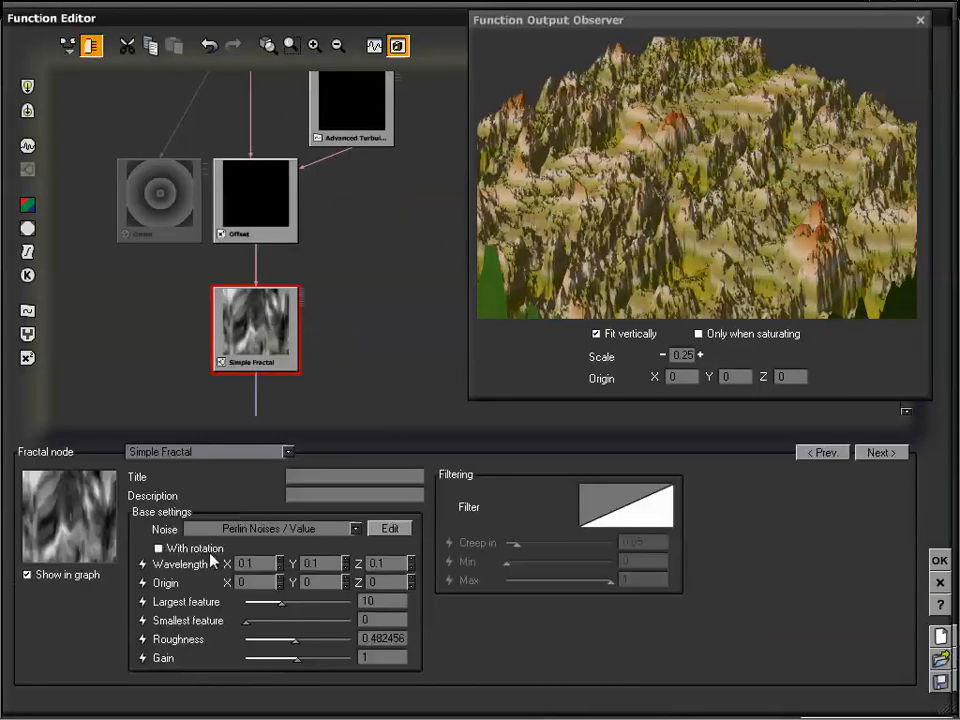
pyautogui.click(143, 583)
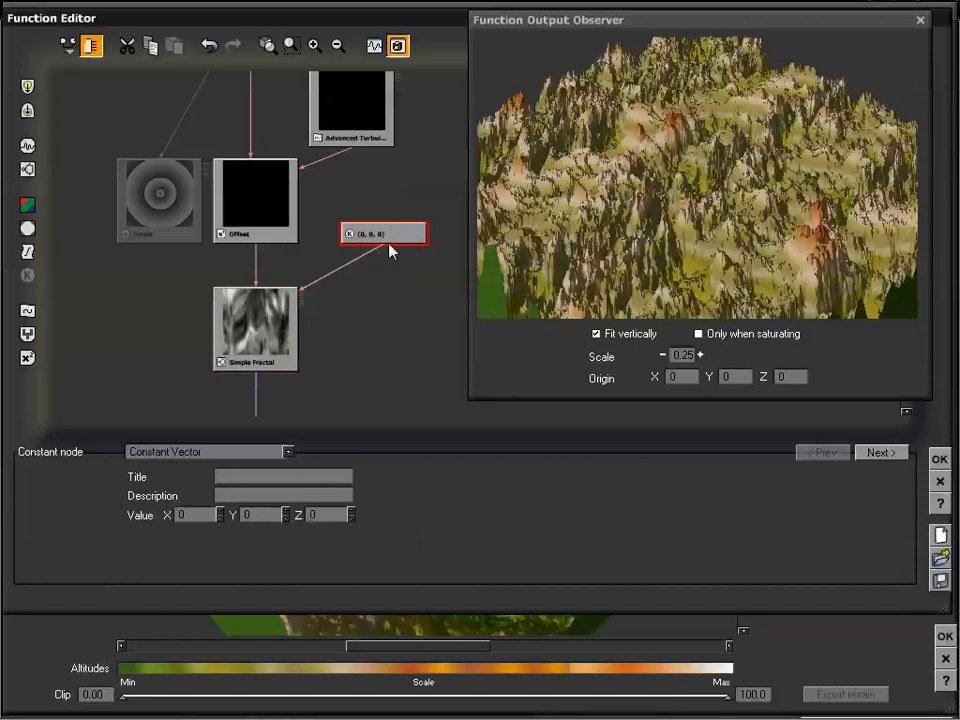
pyautogui.moveTo(397, 302); pyautogui.dragTo(369, 341)
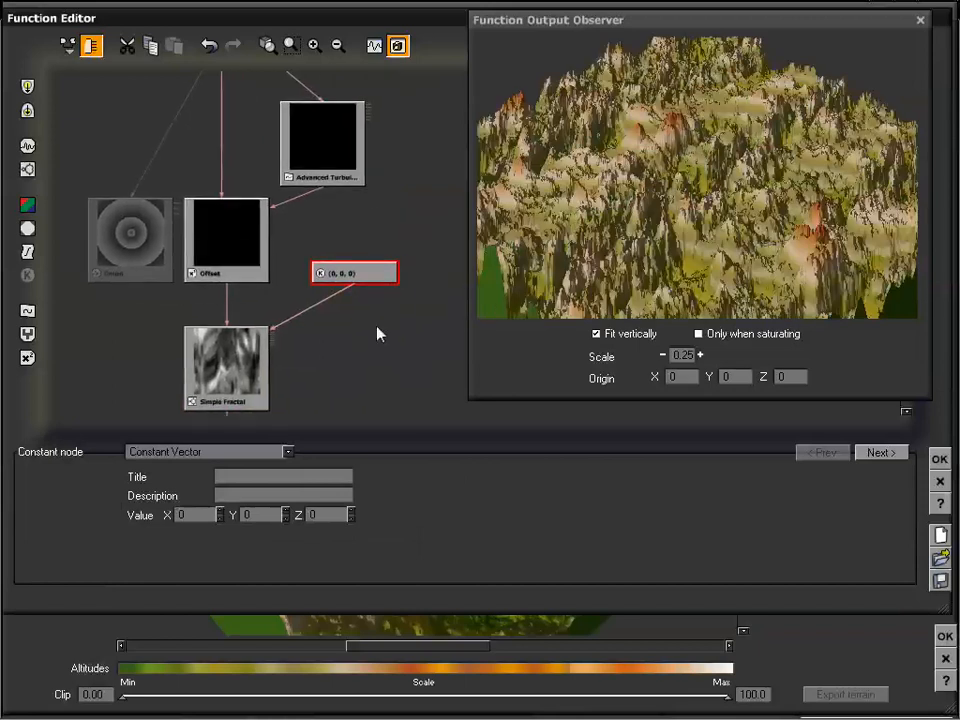
# Replace the constant vector on the Origin input with a second Advanced Turbulence node and place it slightly lower
pyautogui.click(28, 314)
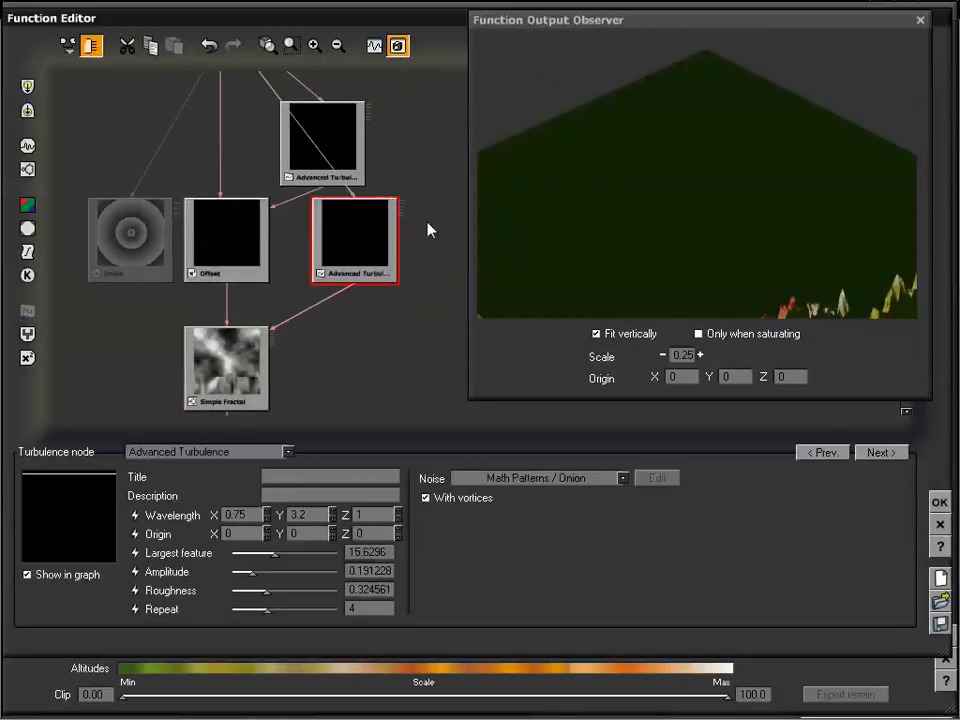
pyautogui.moveTo(360, 236); pyautogui.dragTo(349, 262)
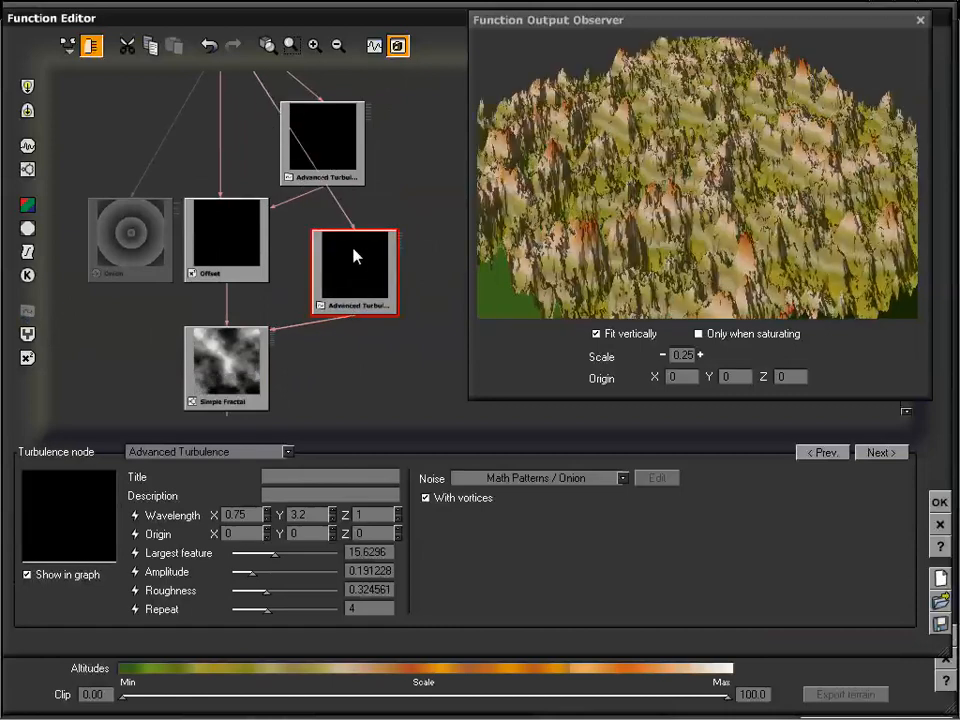
pyautogui.moveTo(423, 176); pyautogui.dragTo(409, 211)
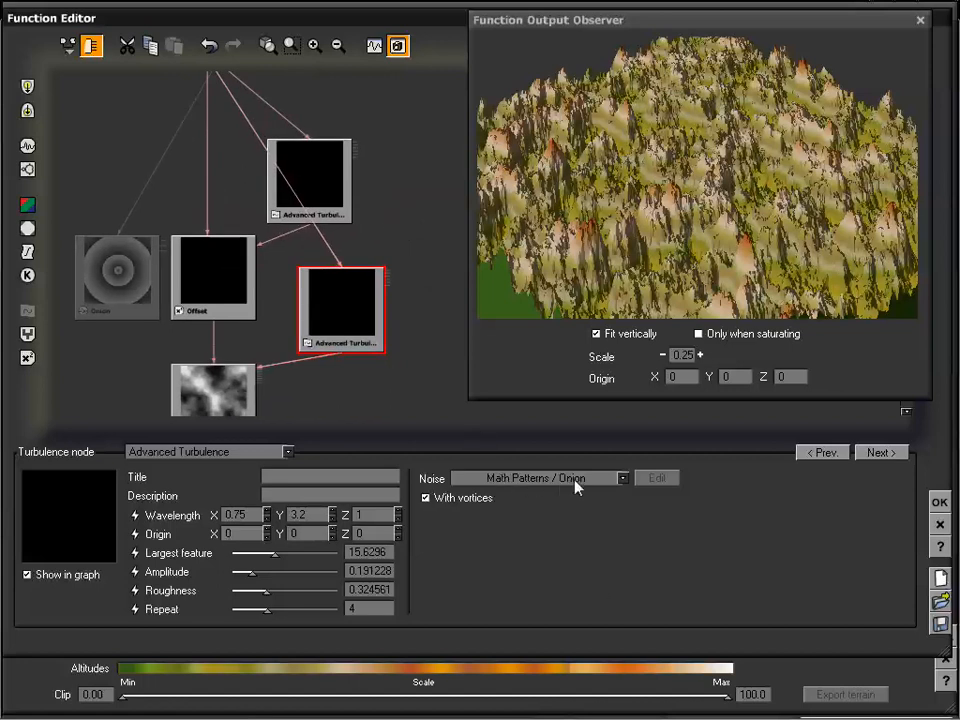
# Feed the second Advanced Turbulence from the Offset node instead of Position, and raise the upper nodes for a clearer layout
pyautogui.moveTo(407, 208)
pyautogui.mouseDown()
pyautogui.moveTo(416, 234)
pyautogui.moveTo(414, 222)
pyautogui.mouseUp()
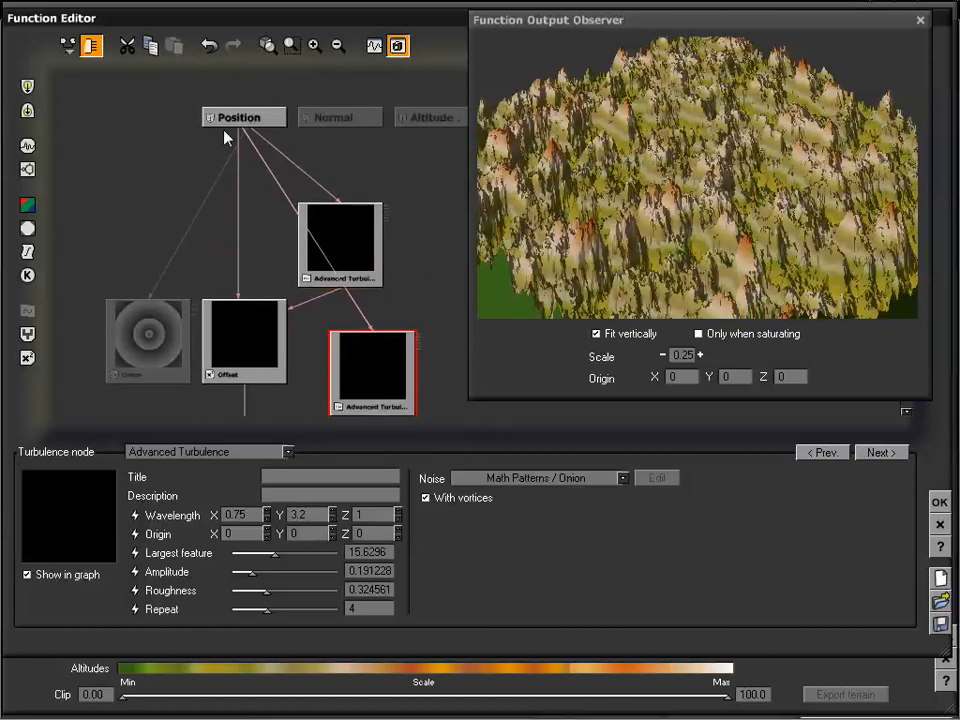
pyautogui.moveTo(245, 135); pyautogui.dragTo(245, 386)
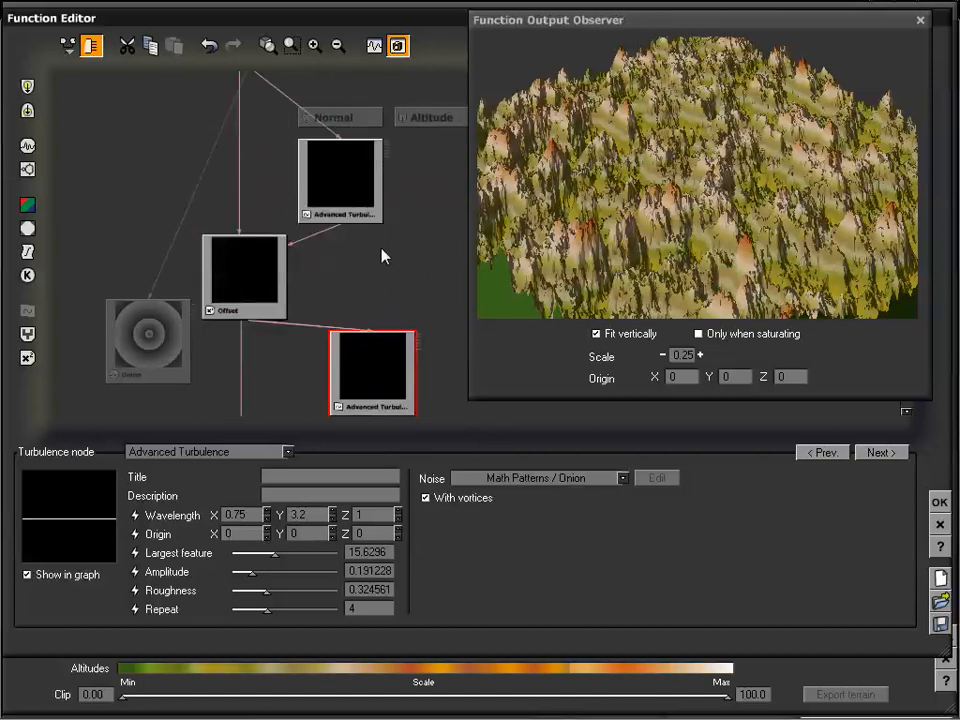
pyautogui.scroll(-4, 392, 182)
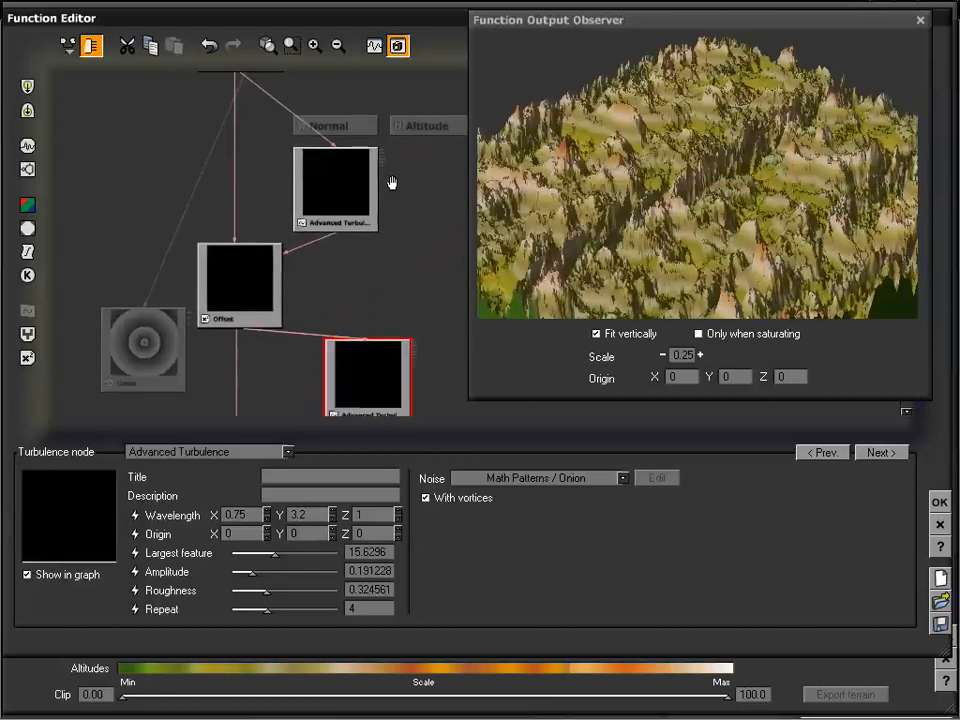
# Review the whole graph and the settings of the Offset, Simple Fractal and upper Advanced Turbulence nodes
pyautogui.click(338, 45)
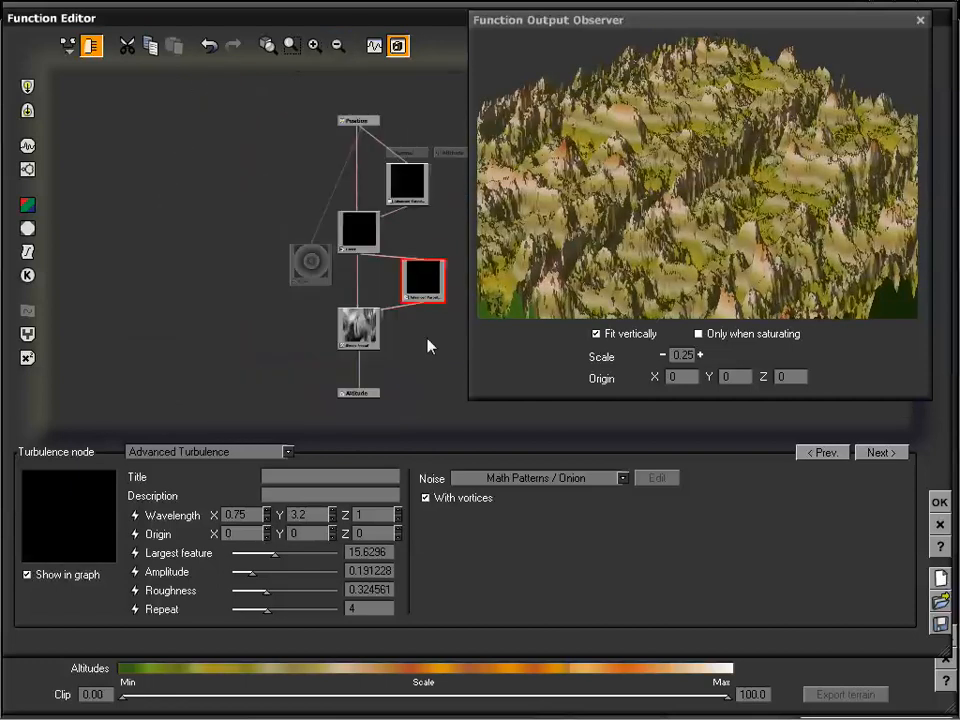
pyautogui.moveTo(429, 343); pyautogui.dragTo(324, 349)
pyautogui.click(268, 46)
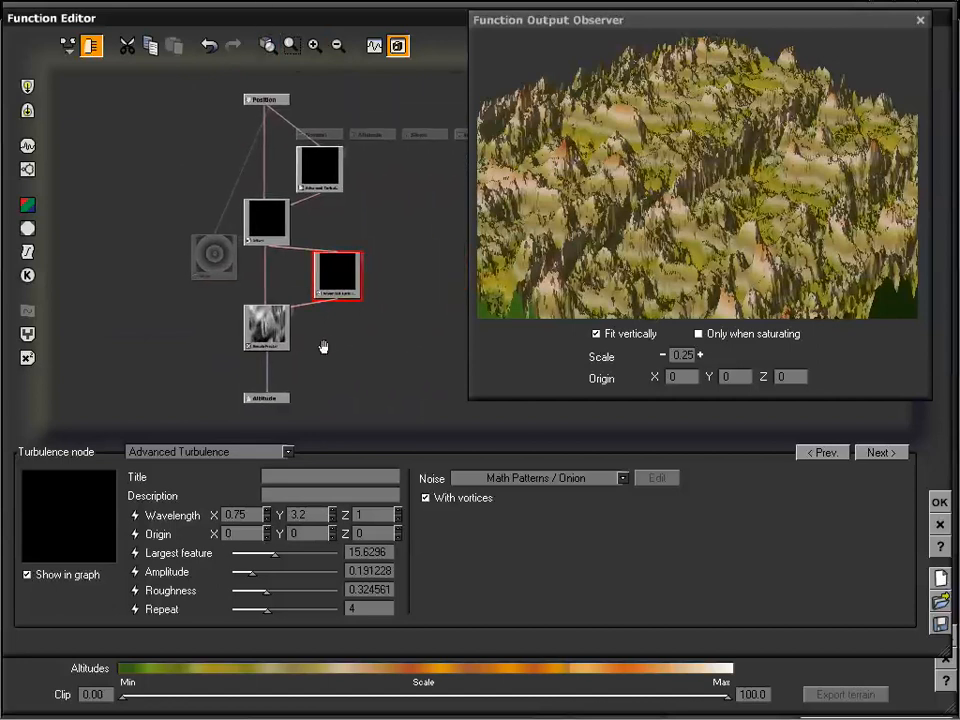
pyautogui.click(275, 232)
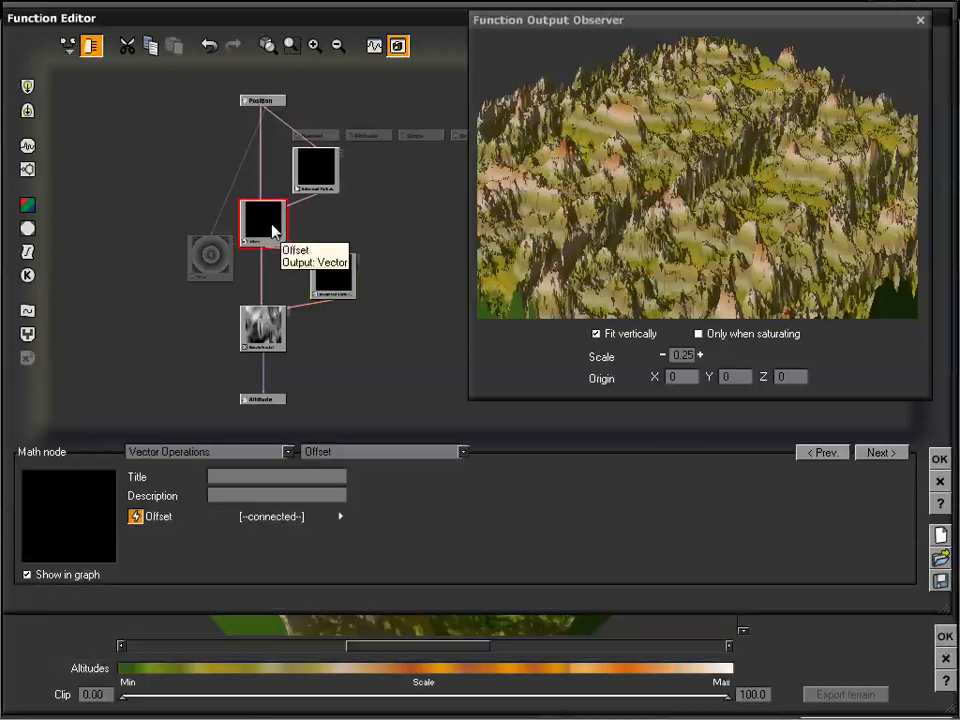
pyautogui.click(265, 340)
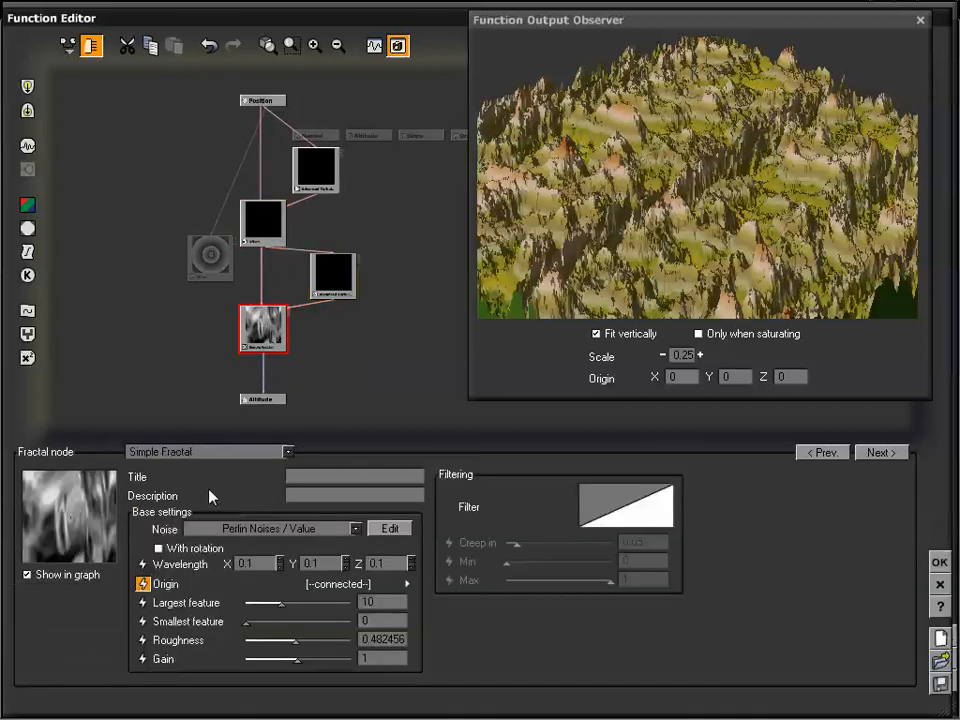
pyautogui.click(266, 227)
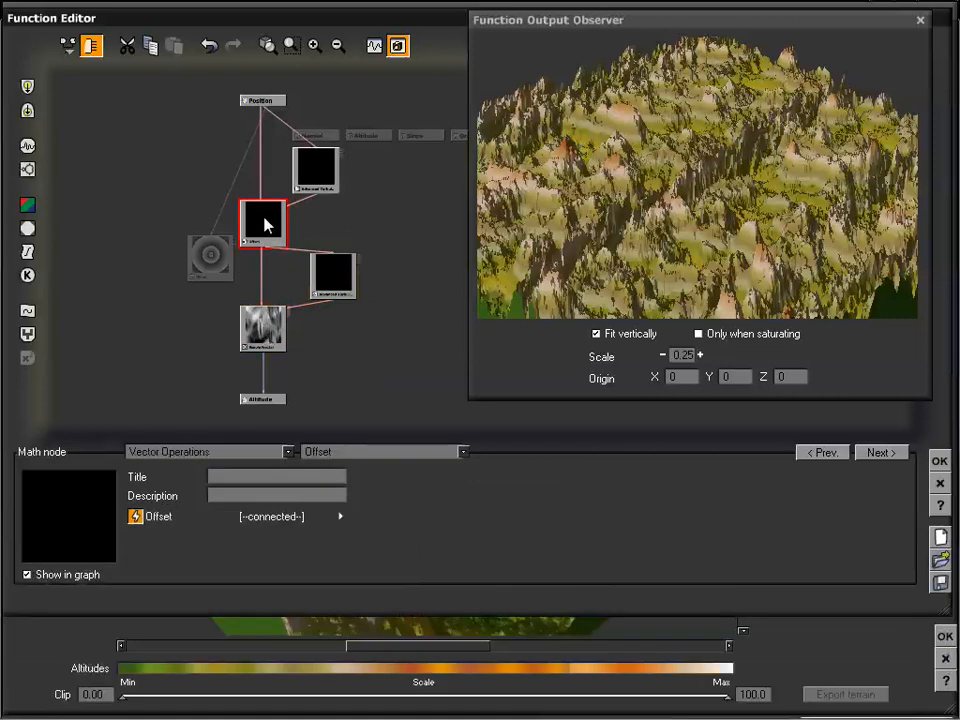
pyautogui.click(311, 174)
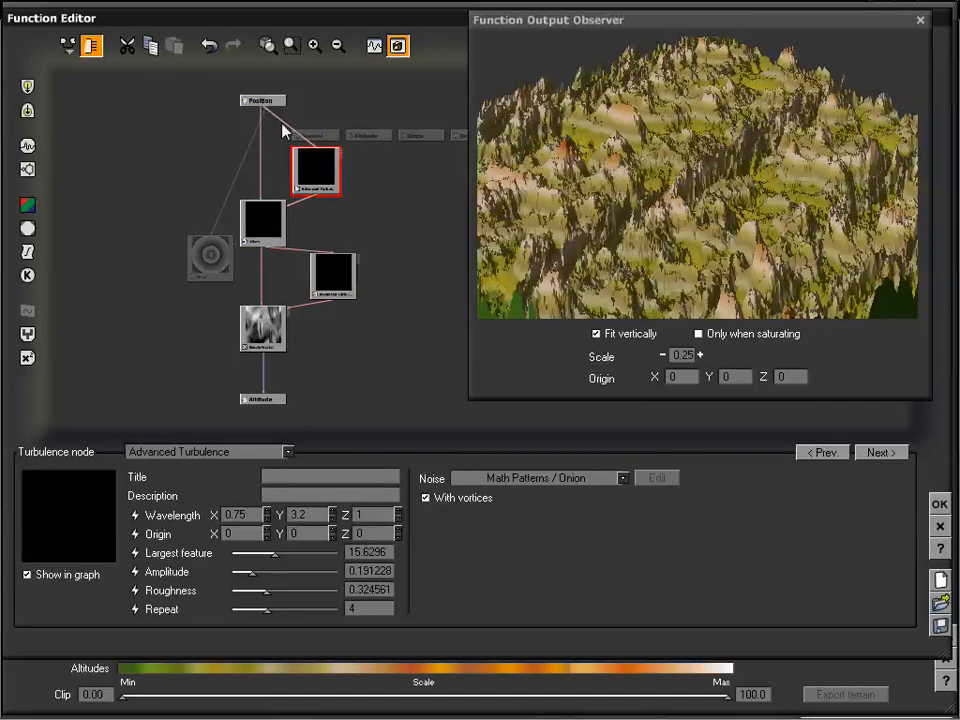
# Set the lower Advanced Turbulence's noise to Cellular Patterns / Voronoi and inspect the terrain preview from several angles
pyautogui.click(329, 282)
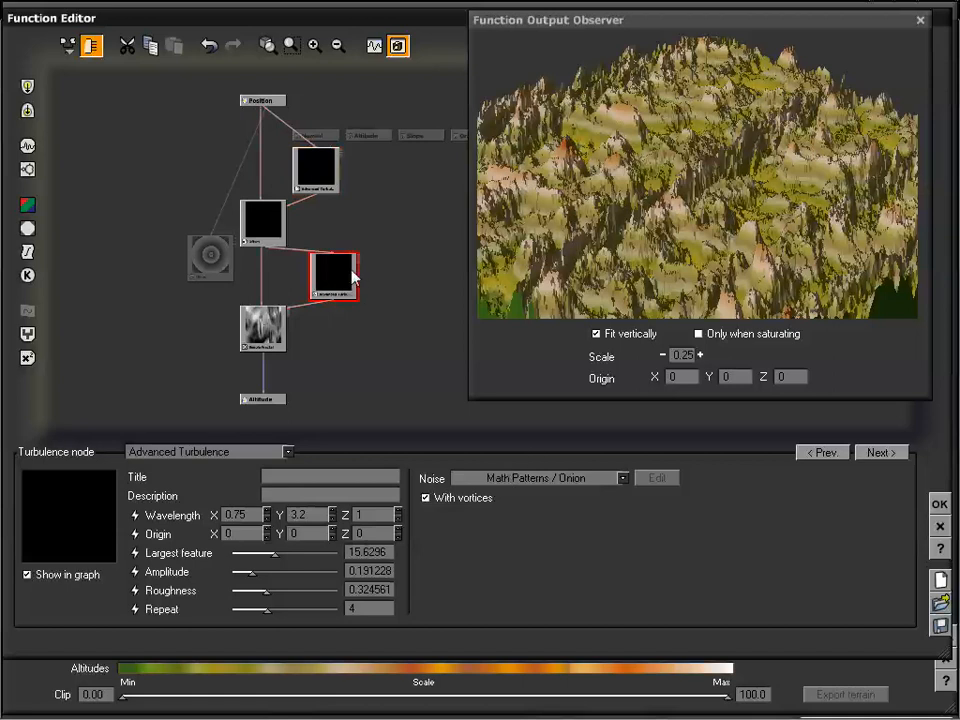
pyautogui.click(580, 478)
pyautogui.moveTo(529, 515)
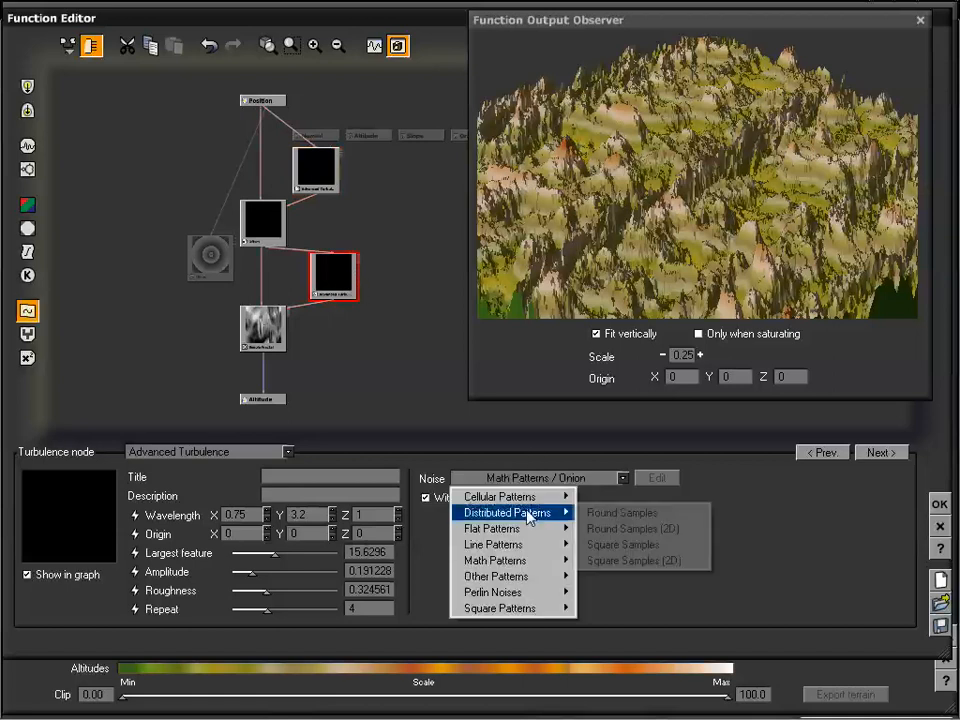
pyautogui.moveTo(505, 497)
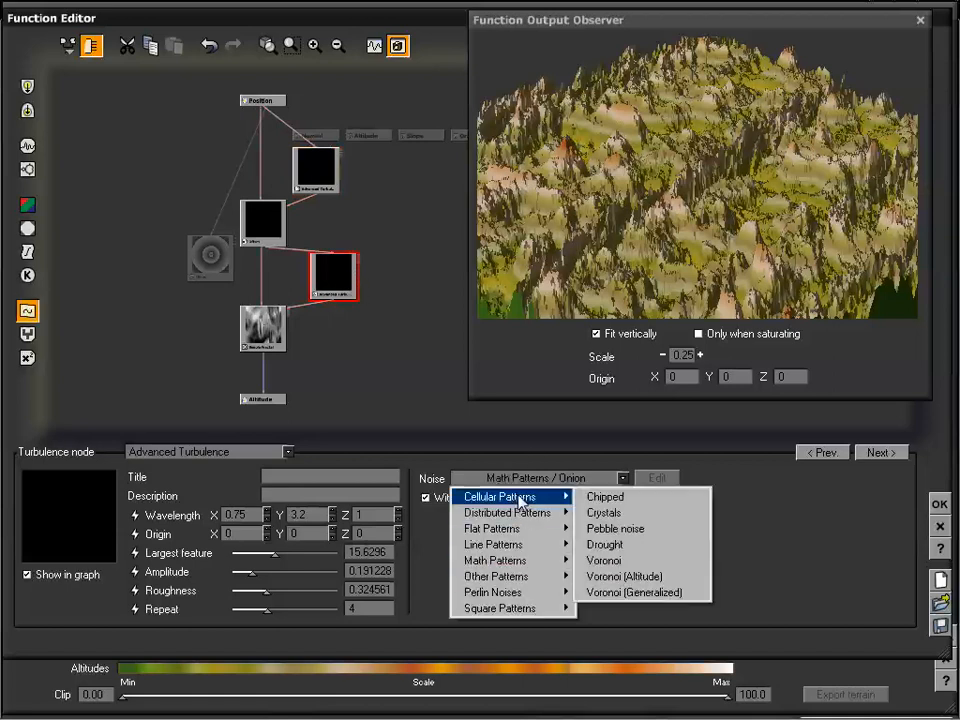
pyautogui.click(628, 561)
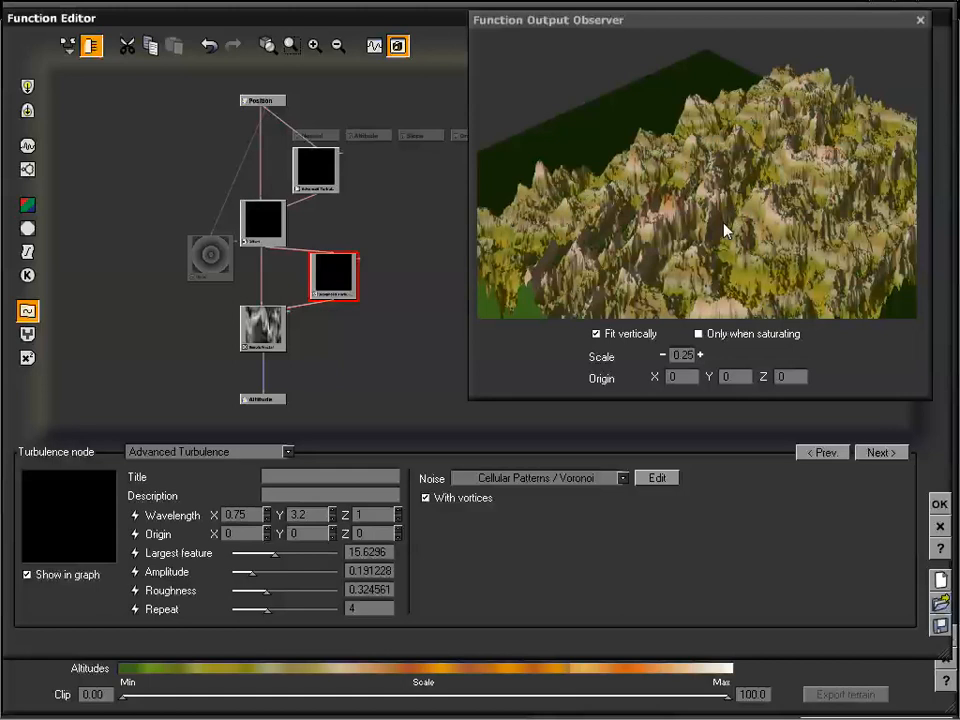
pyautogui.moveTo(722, 197)
pyautogui.mouseDown()
pyautogui.moveTo(724, 208)
pyautogui.moveTo(761, 191)
pyautogui.moveTo(705, 208)
pyautogui.moveTo(724, 176)
pyautogui.mouseUp()
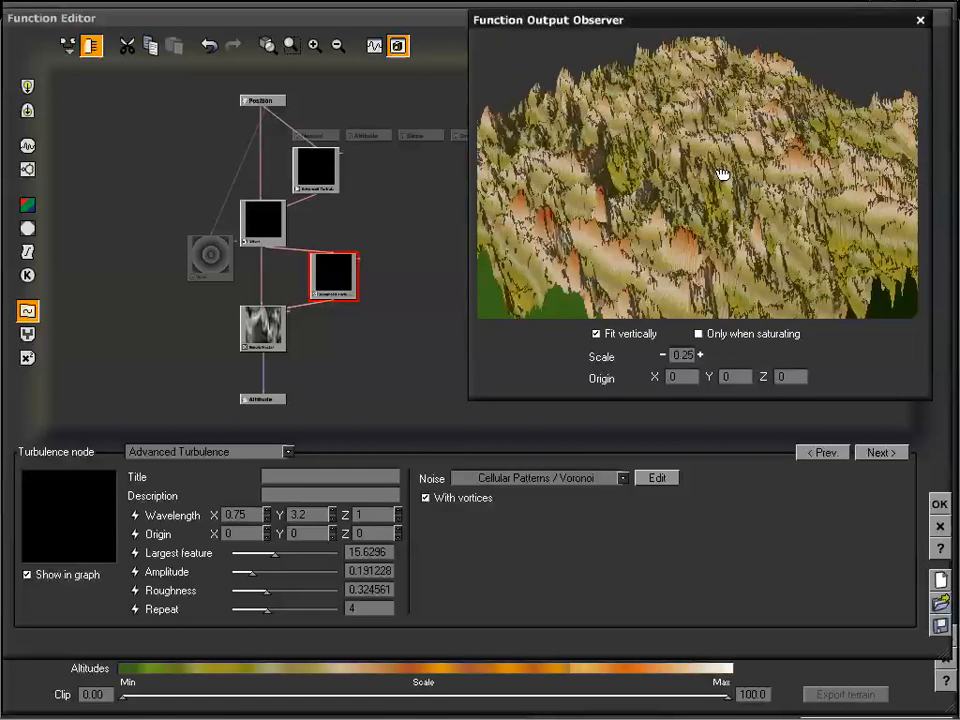
pyautogui.moveTo(601, 198); pyautogui.dragTo(628, 186)
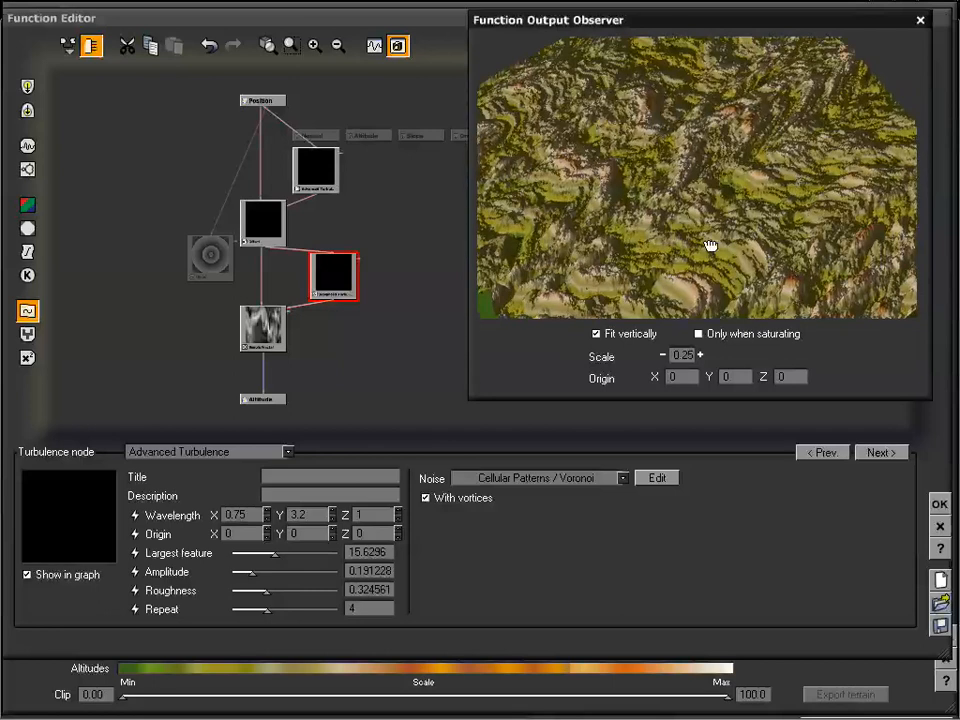
pyautogui.moveTo(707, 242); pyautogui.dragTo(707, 221)
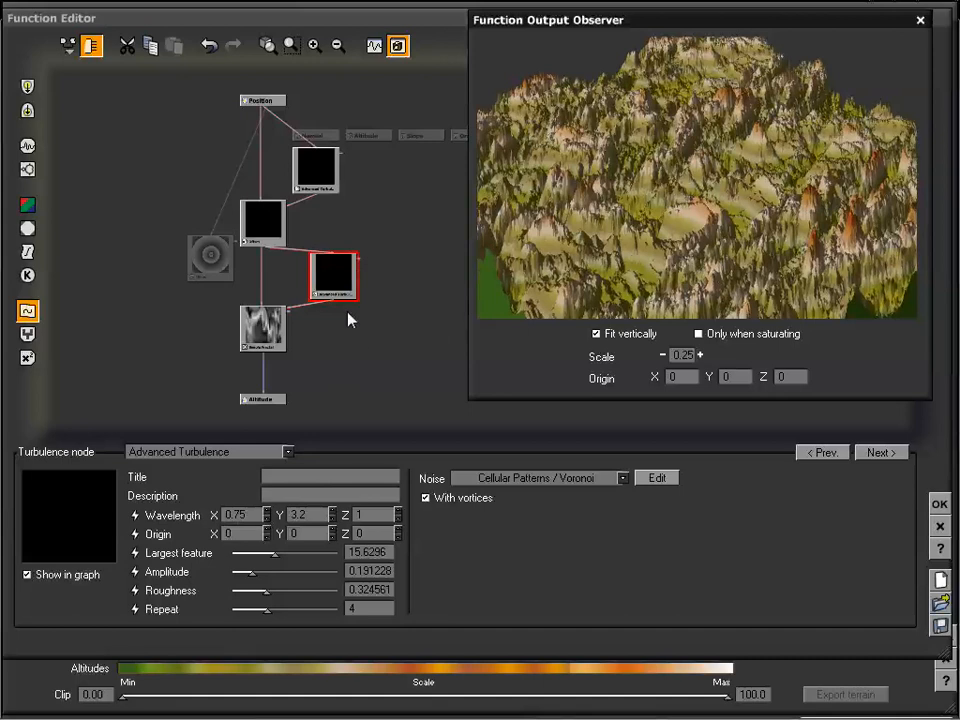
# Compare the two Advanced Turbulence nodes and set the lower one's Wavelength to 1 in X and 1 in Y
pyautogui.click(322, 176)
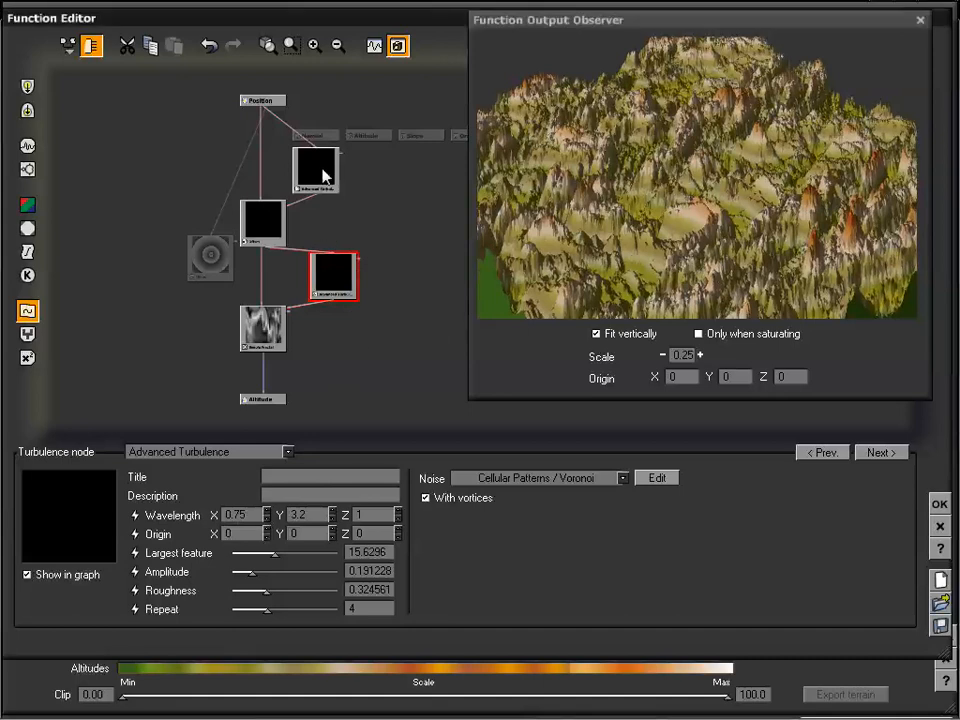
pyautogui.click(322, 176)
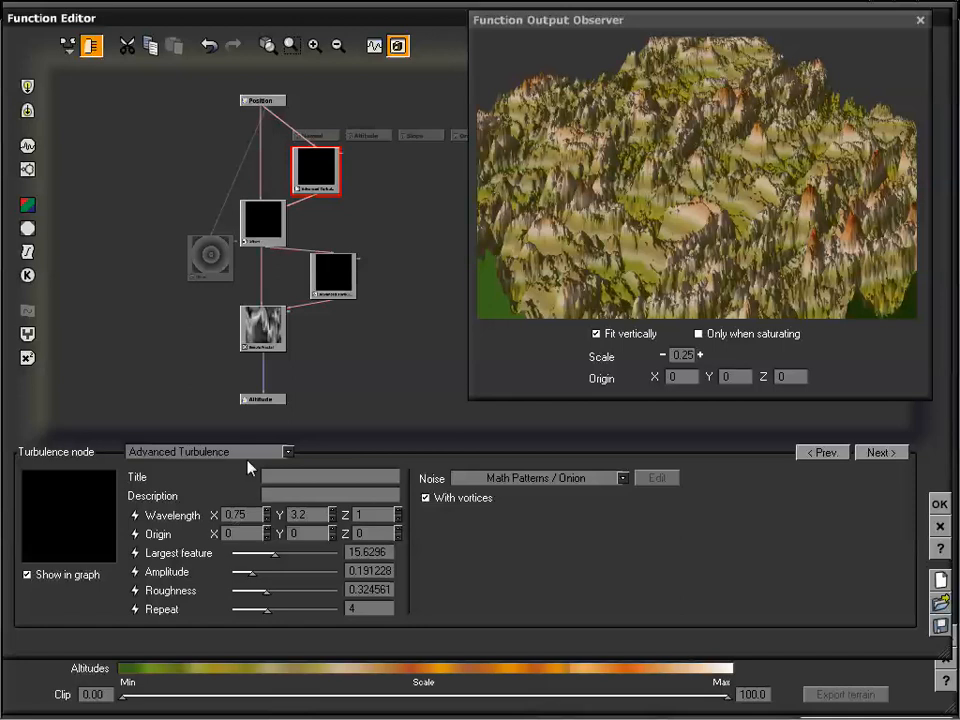
pyautogui.click(330, 285)
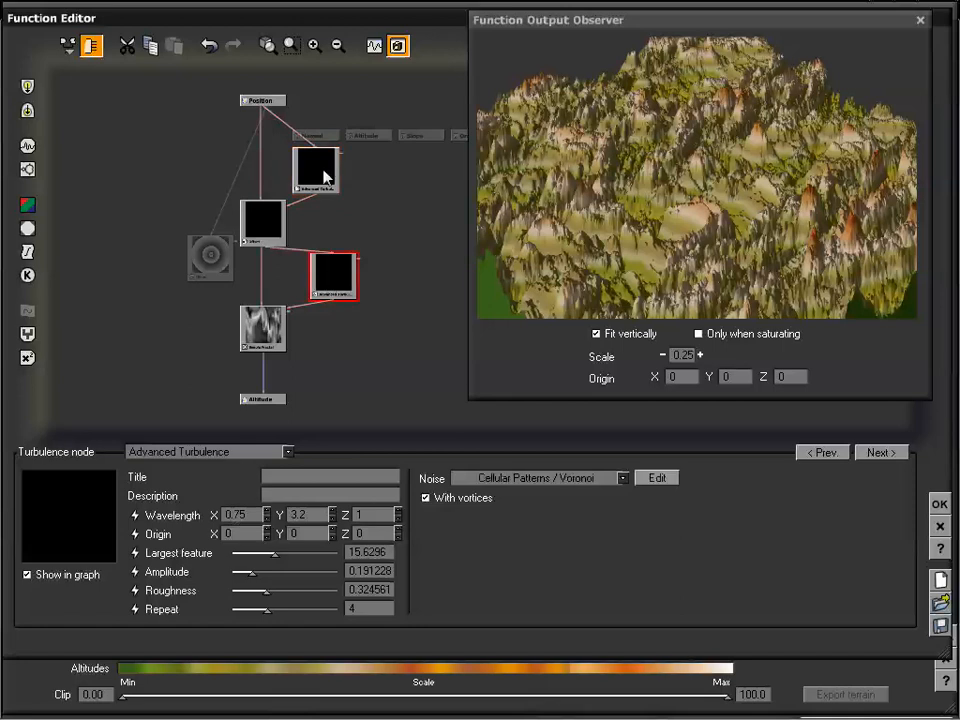
pyautogui.click(323, 174)
pyautogui.click(344, 283)
pyautogui.doubleClick(244, 512)
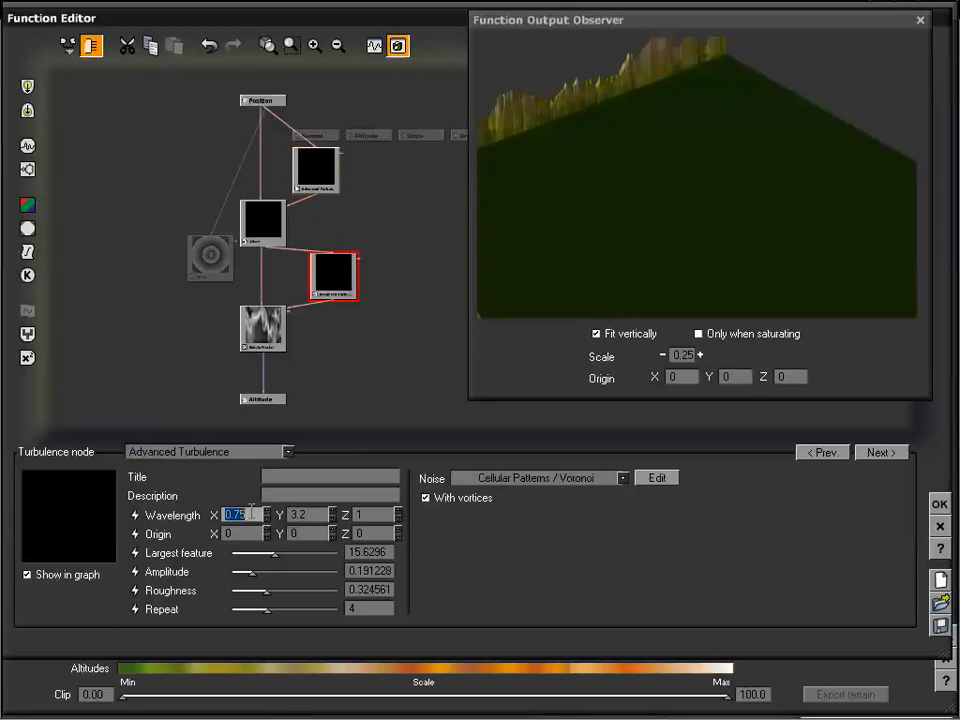
pyautogui.write('1')
pyautogui.press('Tab')
pyautogui.write('1')
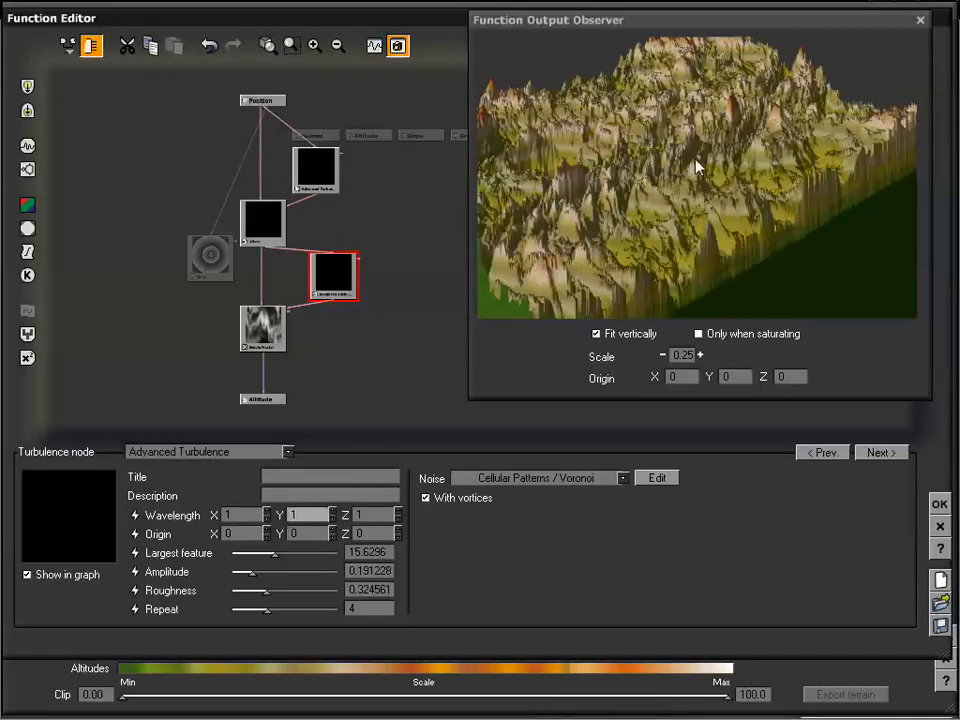
# Examine the terrain preview from several angles and look closer at the lower Advanced Turbulence in the graph
pyautogui.moveTo(697, 167); pyautogui.dragTo(678, 222)
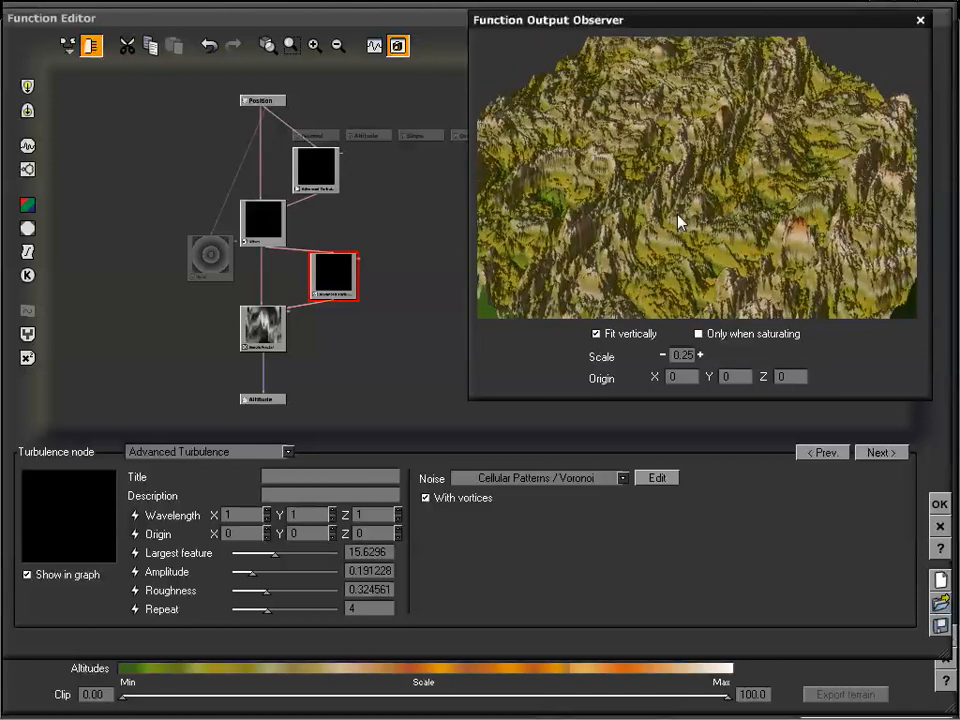
pyautogui.click(318, 50)
pyautogui.moveTo(269, 212); pyautogui.dragTo(357, 237)
pyautogui.moveTo(521, 242); pyautogui.dragTo(635, 180)
pyautogui.scroll(-2, 390, 231)
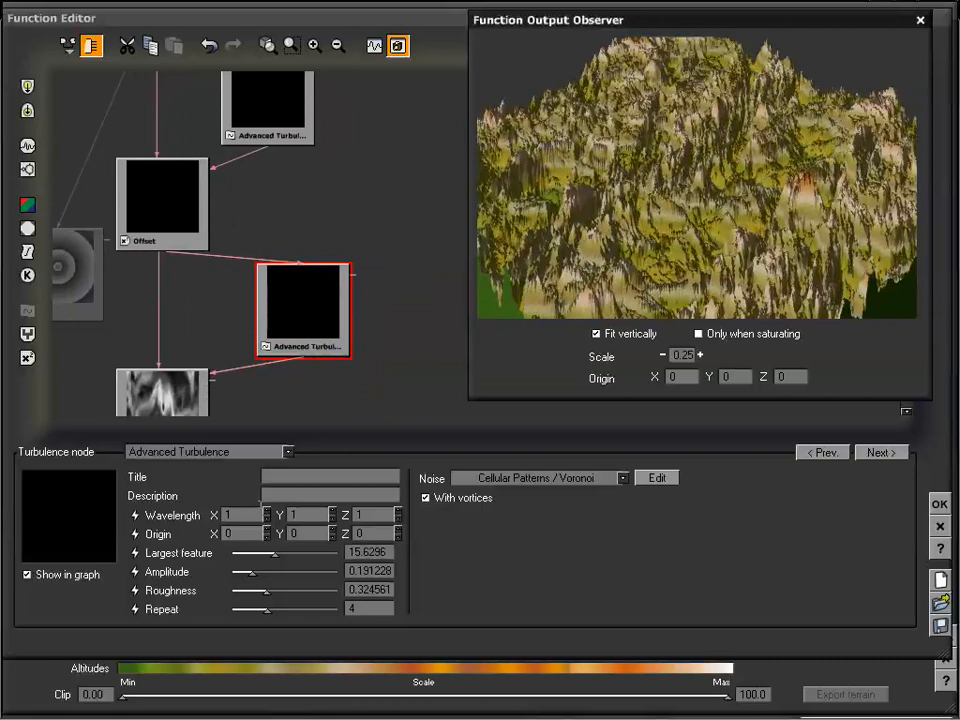
# Expose the lower Advanced Turbulence's Origin as an input and drive it with a new Advanced Turbulence node placed above it
pyautogui.click(134, 534)
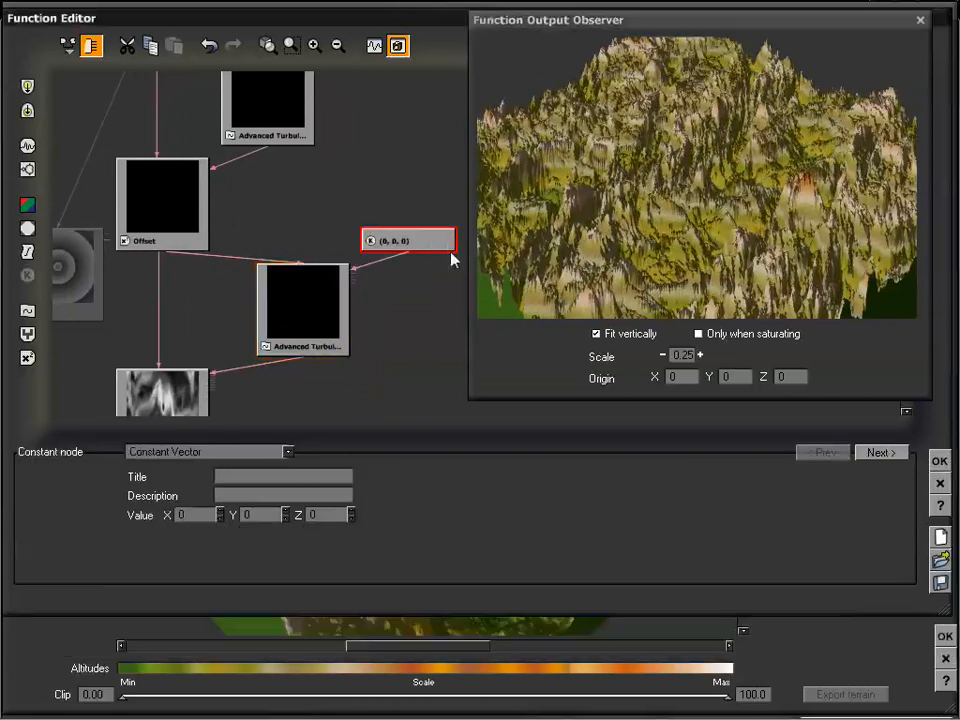
pyautogui.moveTo(424, 244); pyautogui.dragTo(428, 210)
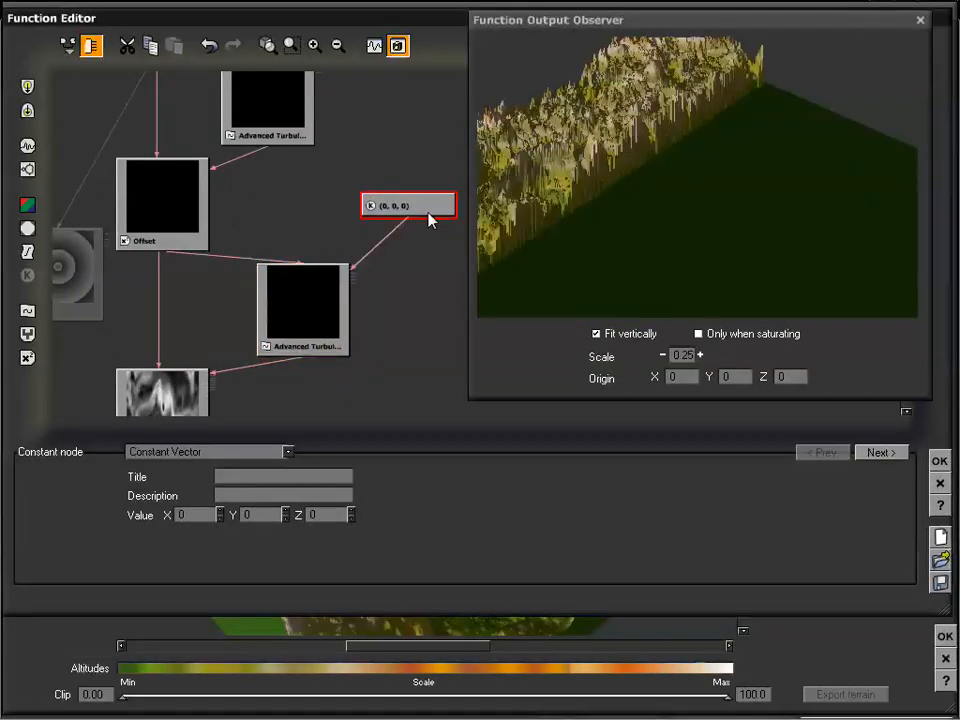
pyautogui.click(28, 311)
pyautogui.click(440, 160)
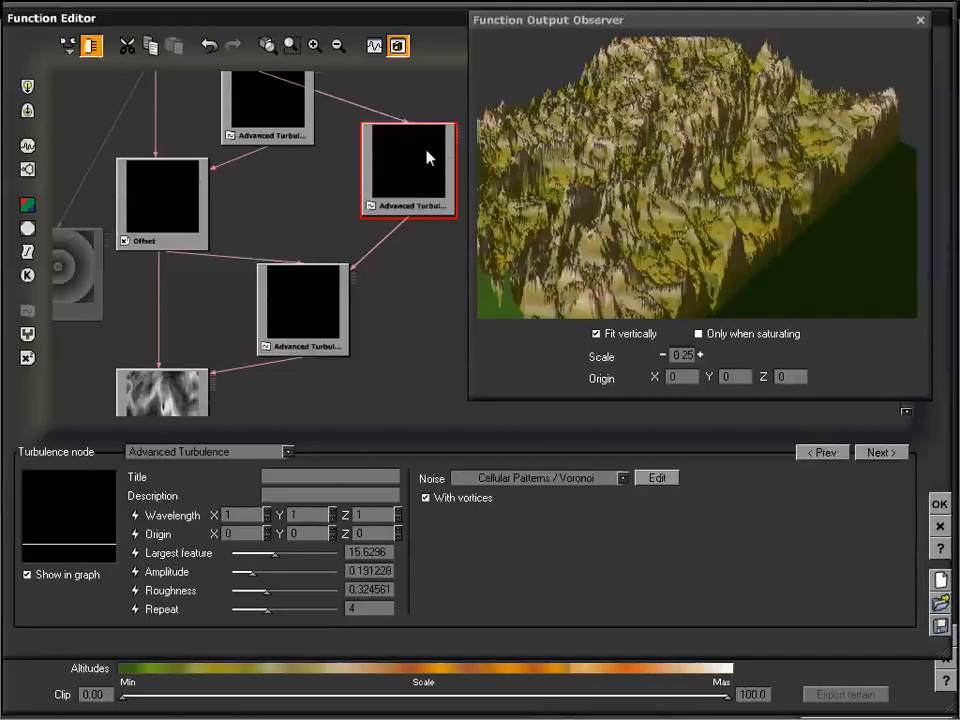
pyautogui.moveTo(428, 157); pyautogui.dragTo(428, 191)
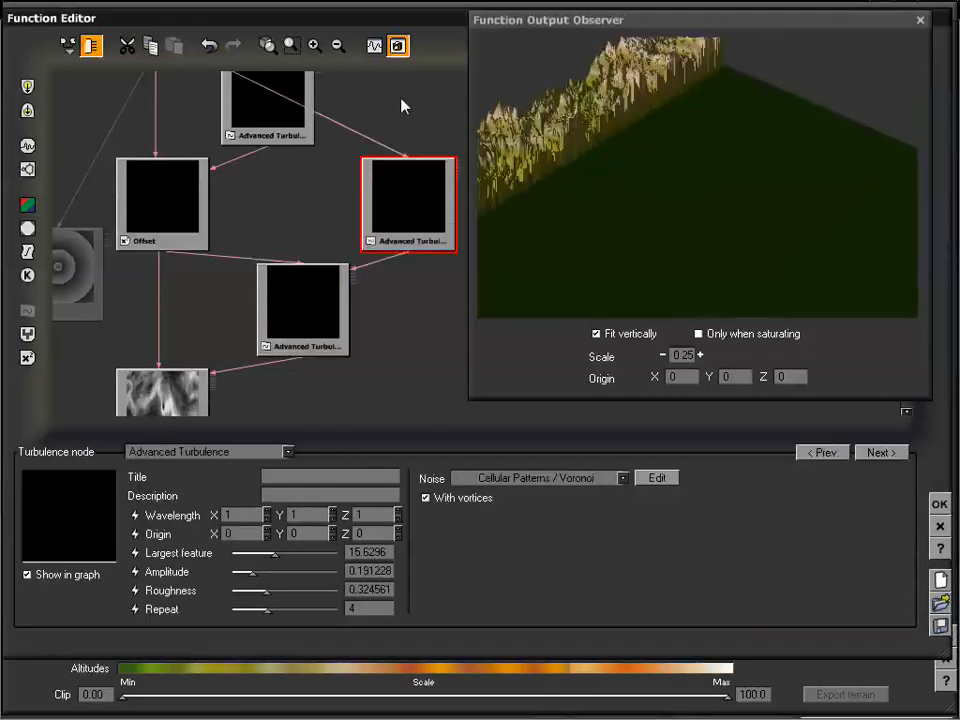
# Remove the link from Position to the new Advanced Turbulence and feed its input from the upper Advanced Turbulence instead
pyautogui.moveTo(403, 106); pyautogui.dragTo(411, 191)
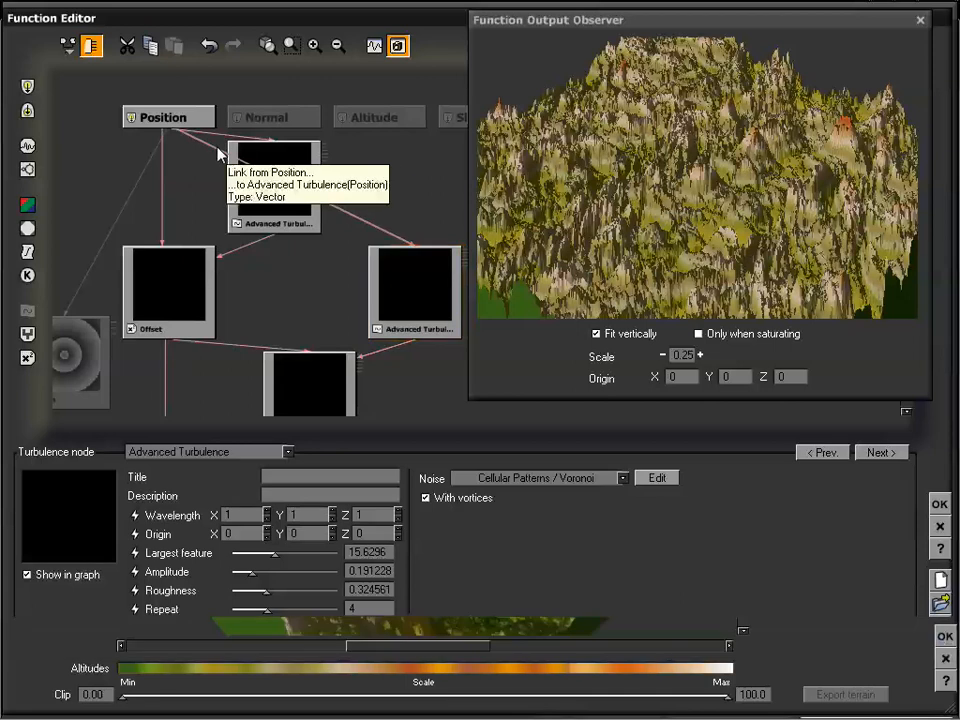
pyautogui.click(205, 153)
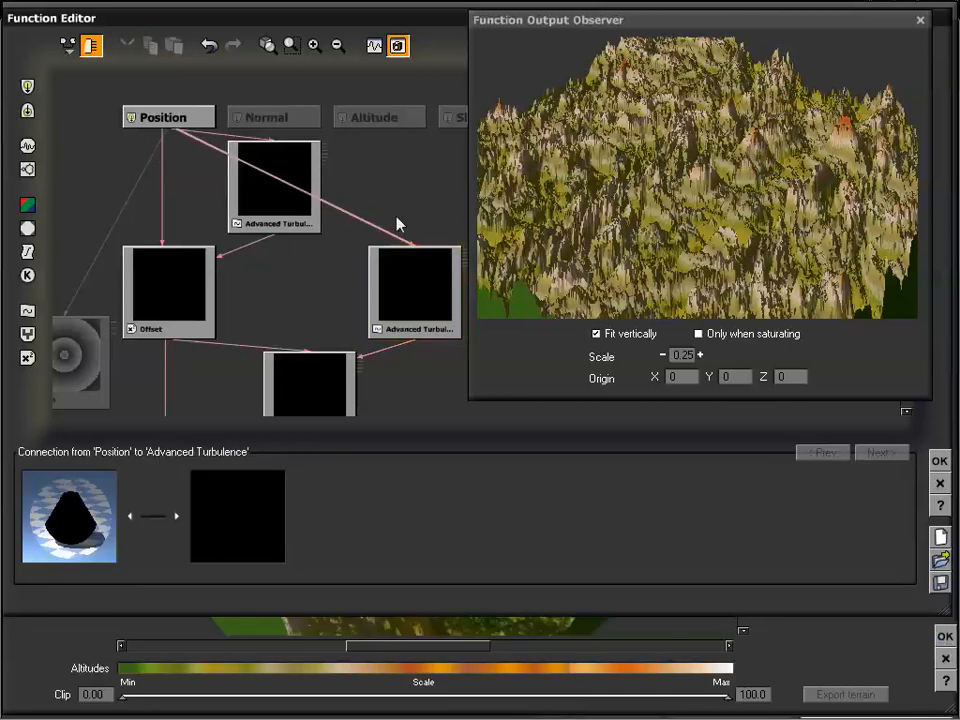
pyautogui.moveTo(405, 201); pyautogui.dragTo(384, 160, button='middle')
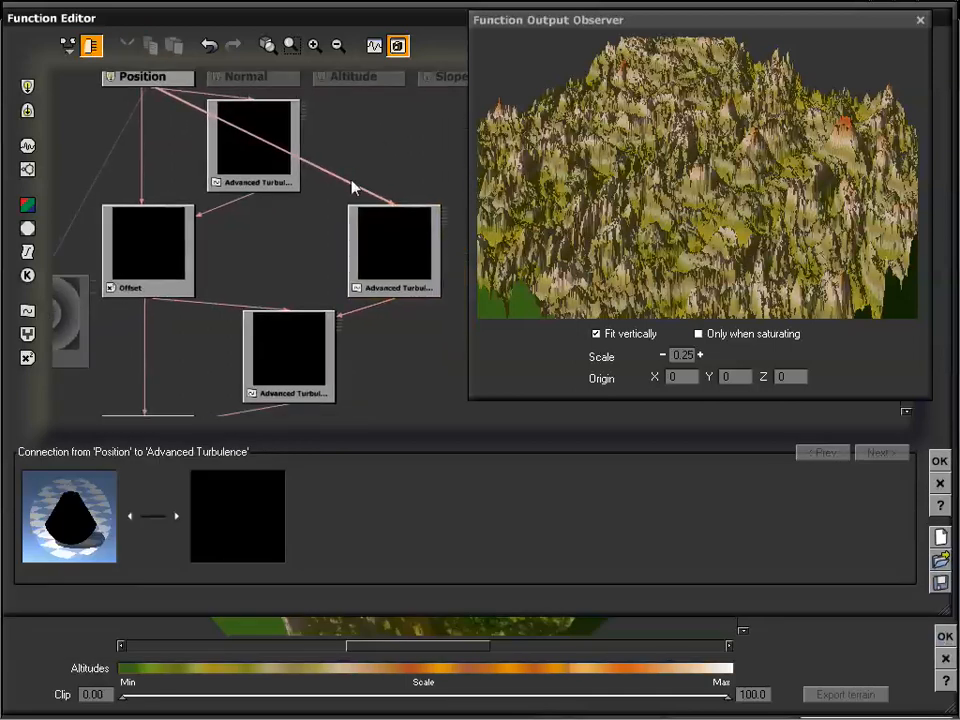
pyautogui.press('Delete')
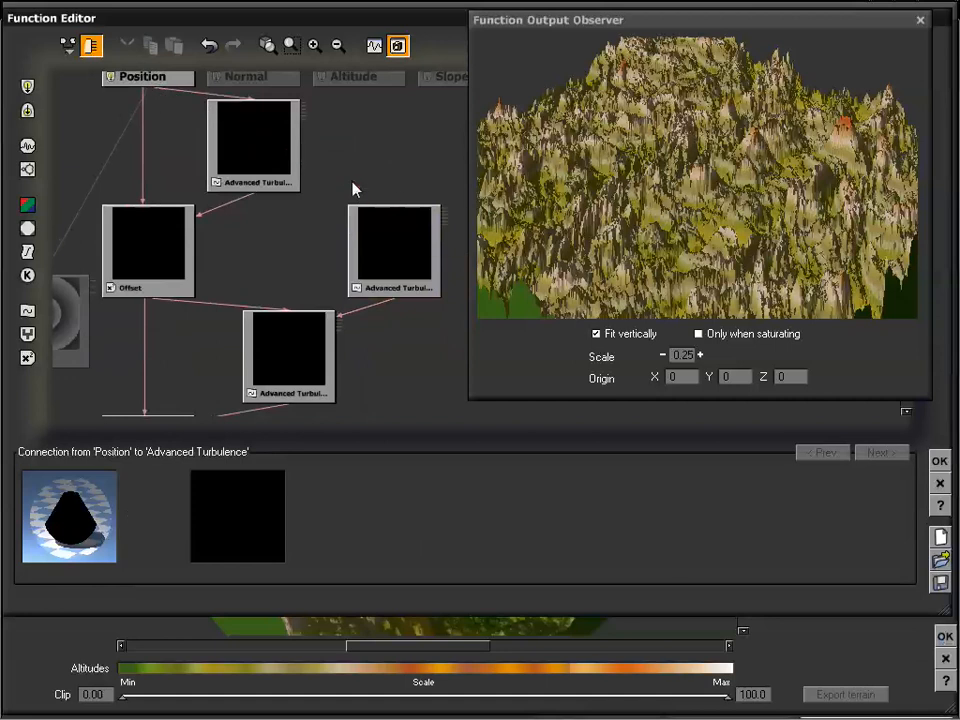
pyautogui.moveTo(395, 203); pyautogui.dragTo(253, 193)
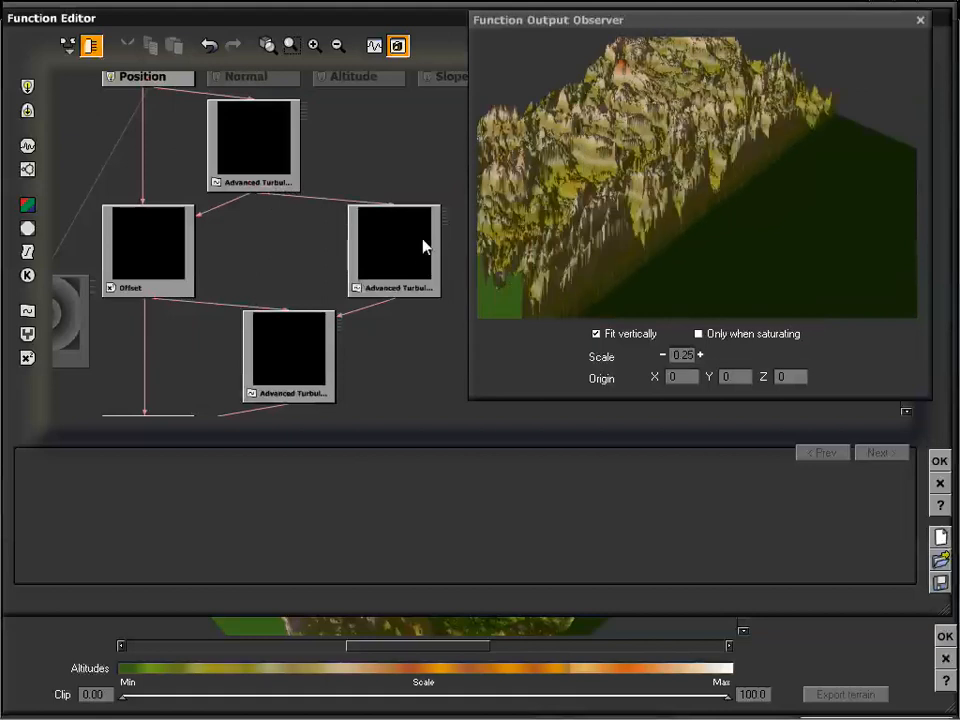
# Set the new Advanced Turbulence's noise to Line Patterns / Cracks and view the terrain preview from above
pyautogui.click(424, 262)
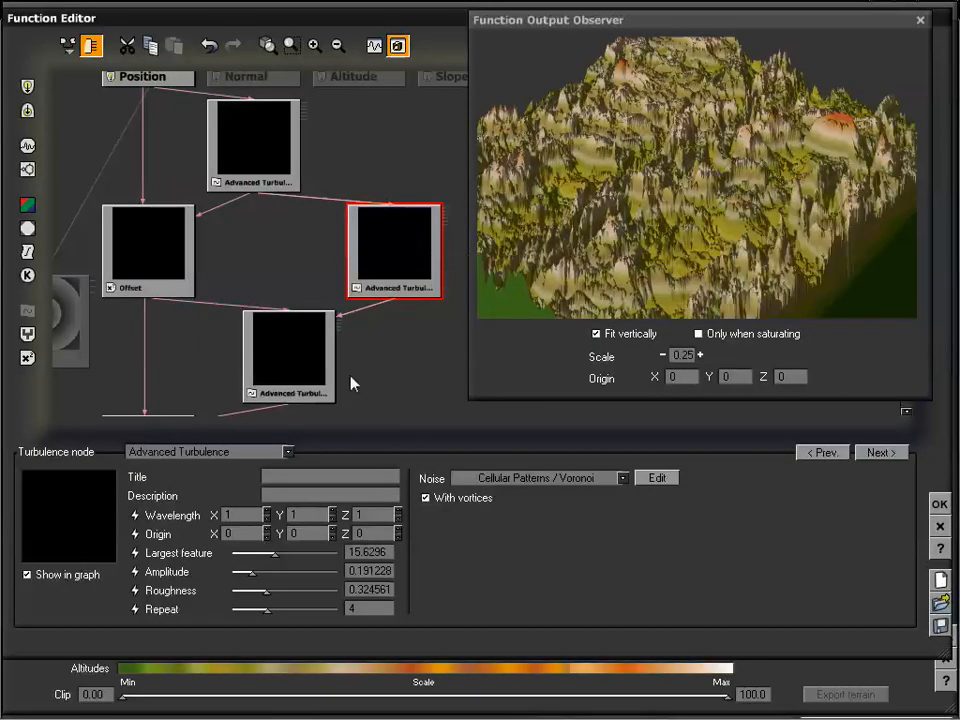
pyautogui.click(586, 482)
pyautogui.moveTo(508, 594)
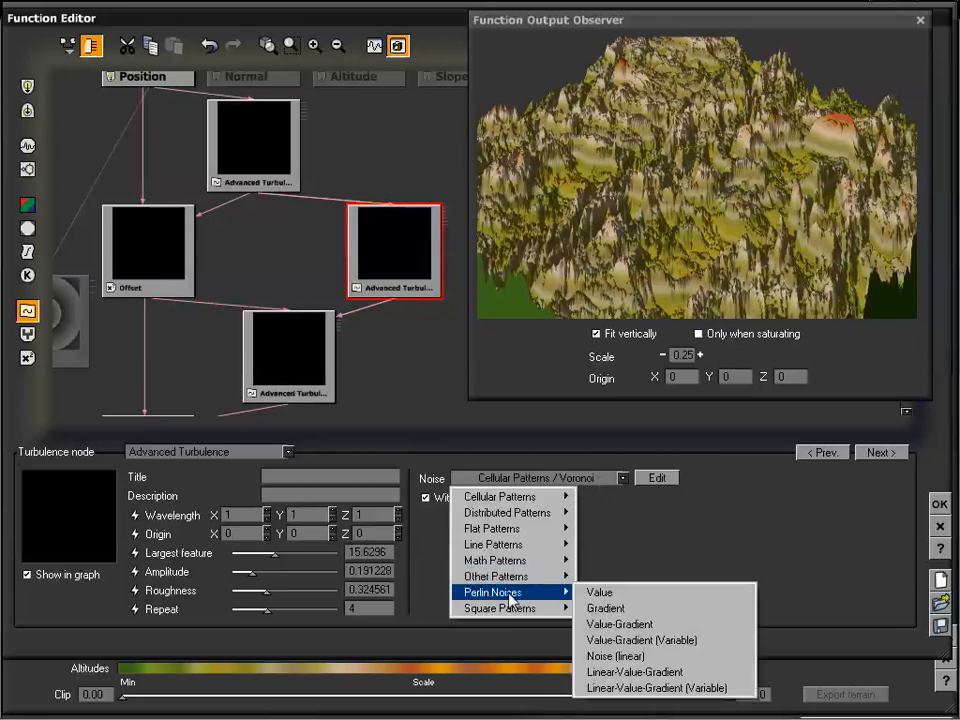
pyautogui.moveTo(530, 547)
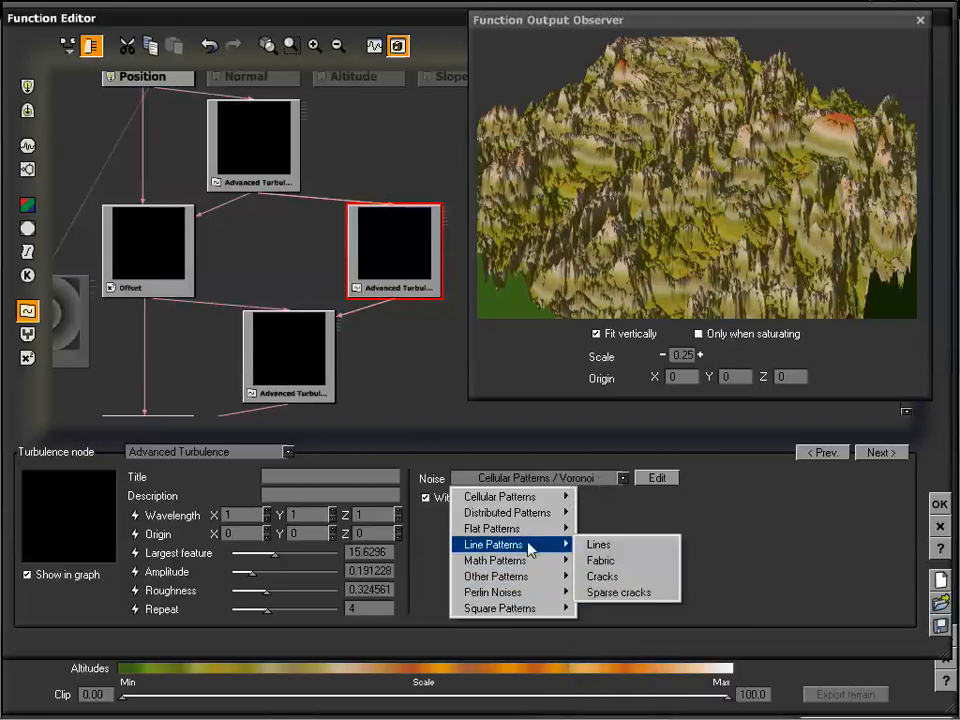
pyautogui.click(603, 576)
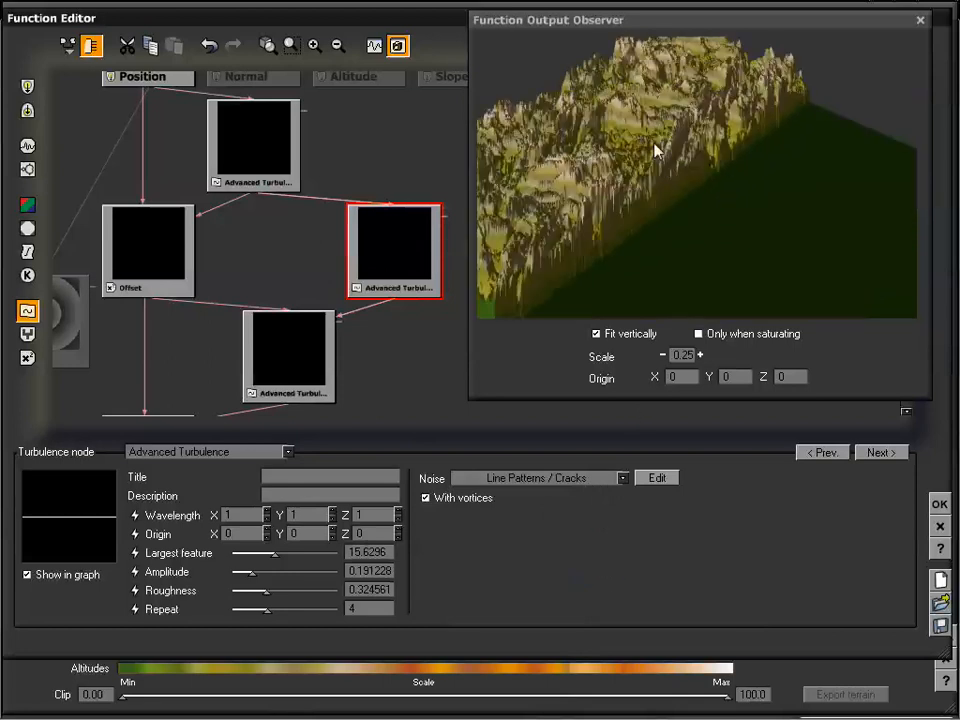
pyautogui.moveTo(664, 170); pyautogui.dragTo(643, 305)
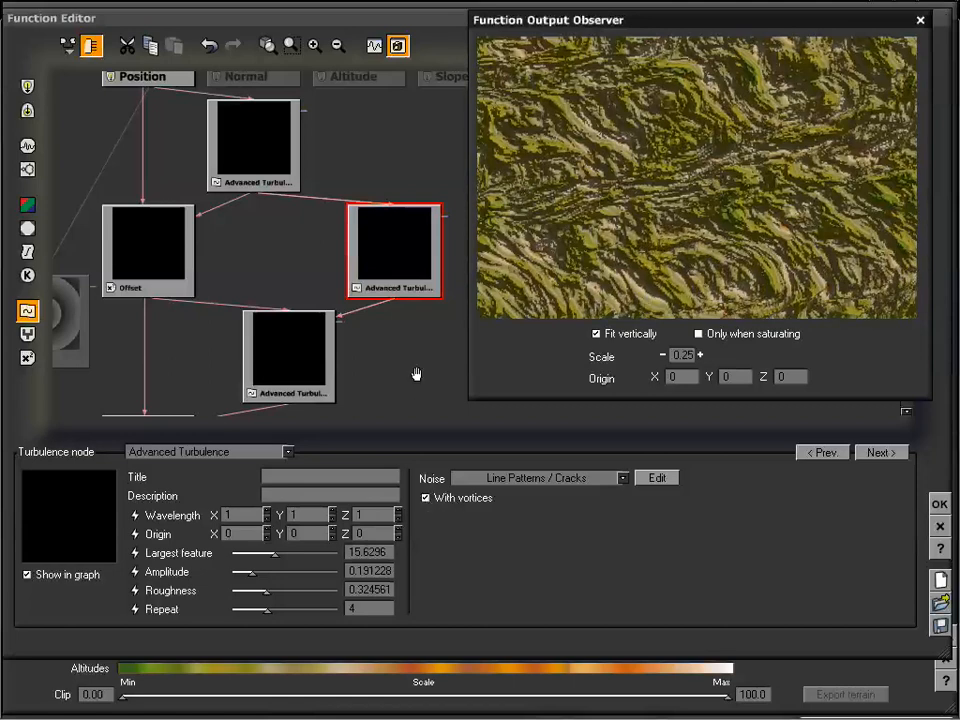
# Try the new Advanced Turbulence without vortices and inspect the terrain preview
pyautogui.moveTo(414, 374); pyautogui.dragTo(431, 306)
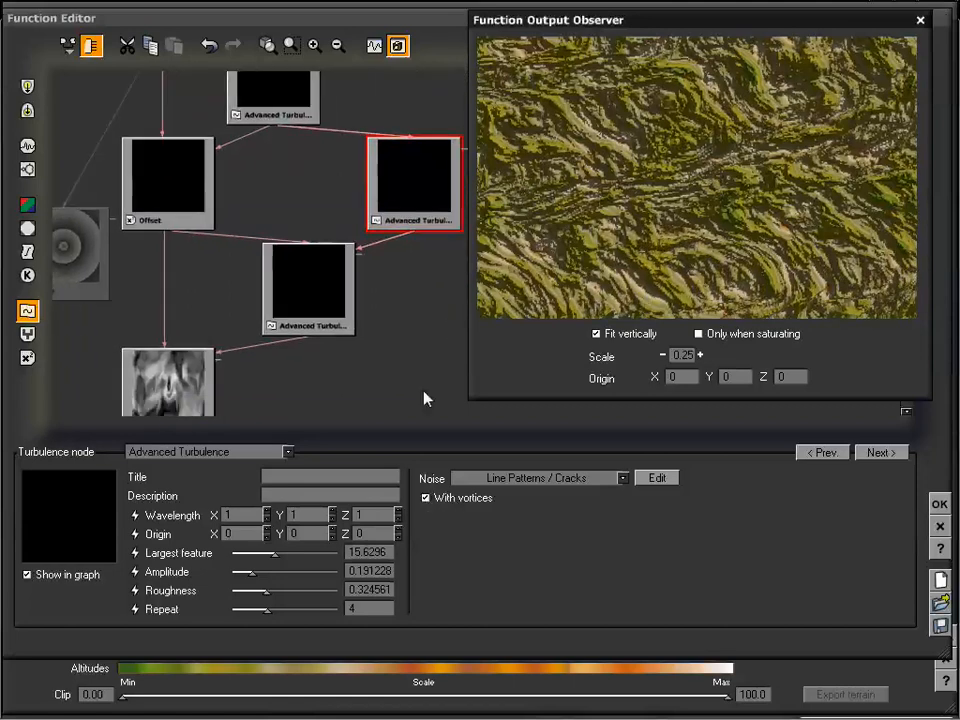
pyautogui.click(427, 498)
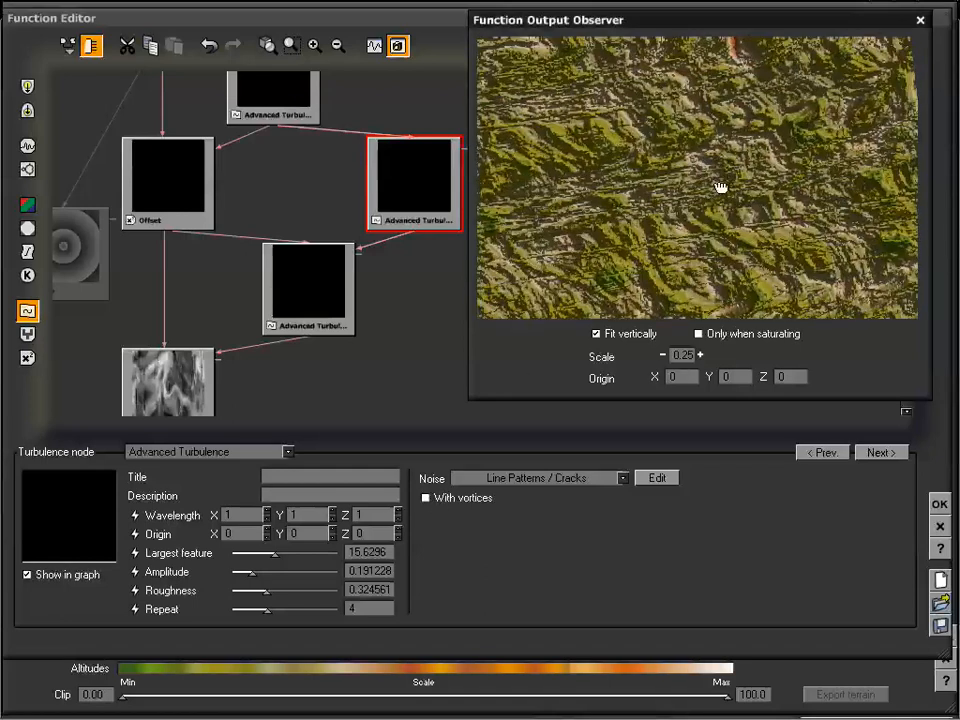
pyautogui.moveTo(661, 141); pyautogui.dragTo(679, 170)
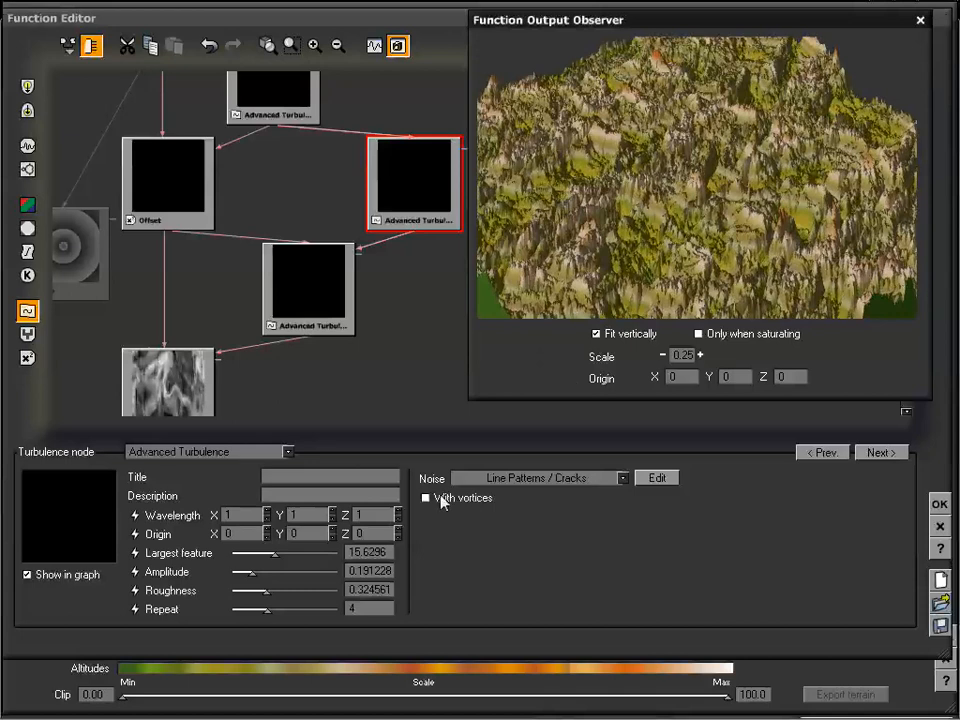
# Change the disconnected Onion noise node to the Line Patterns / Cracks noise
pyautogui.scroll(-2, 354, 360)
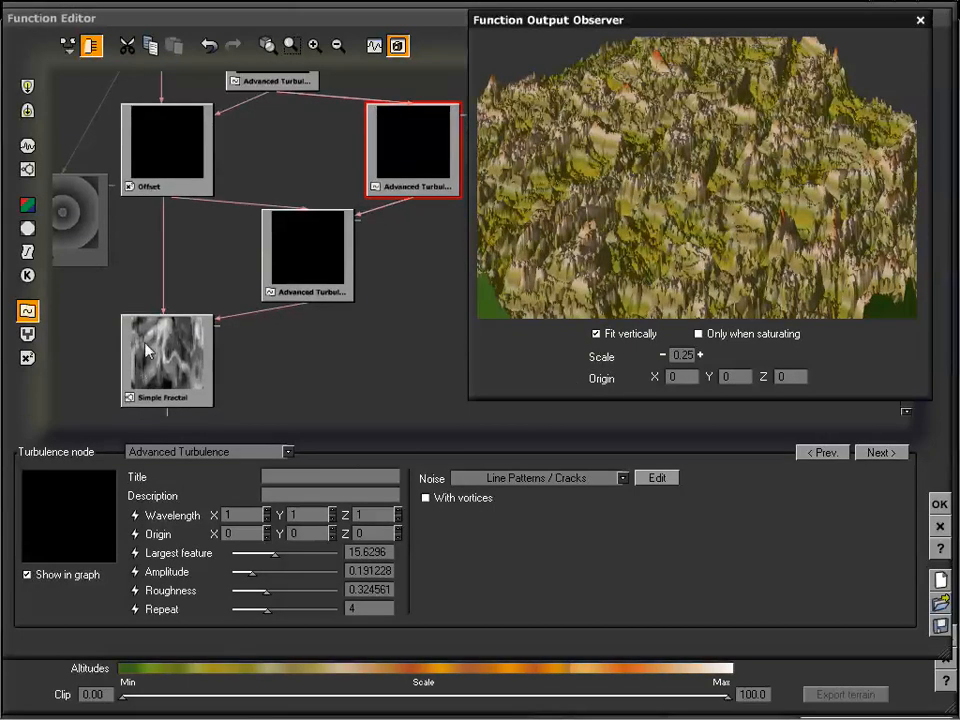
pyautogui.scroll(-2, 250, 330)
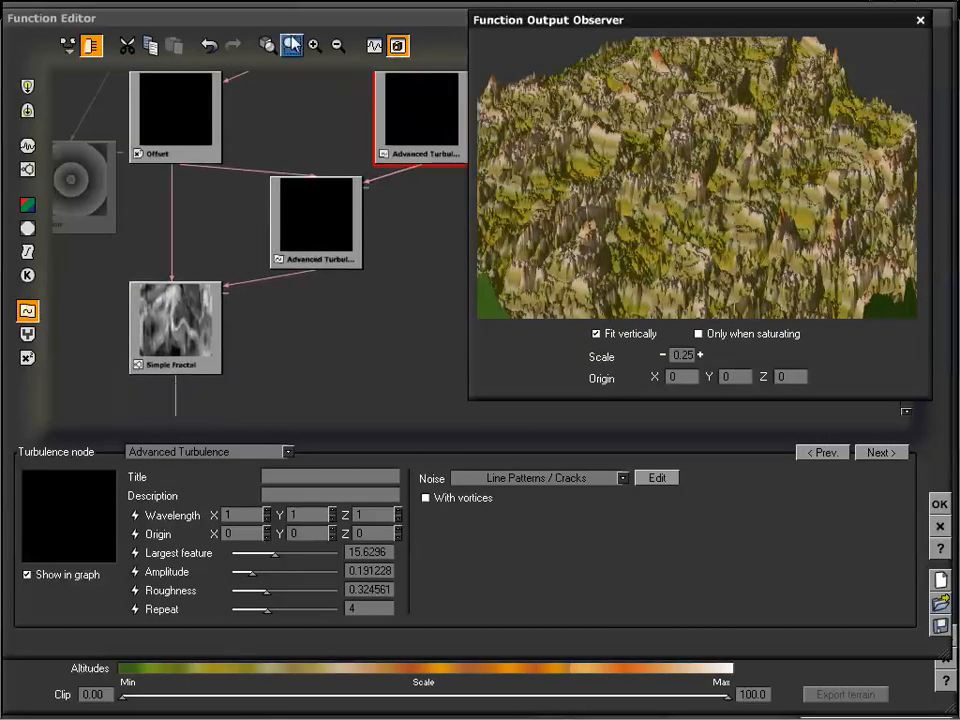
pyautogui.click(315, 50)
pyautogui.moveTo(333, 214); pyautogui.dragTo(480, 240, button='middle')
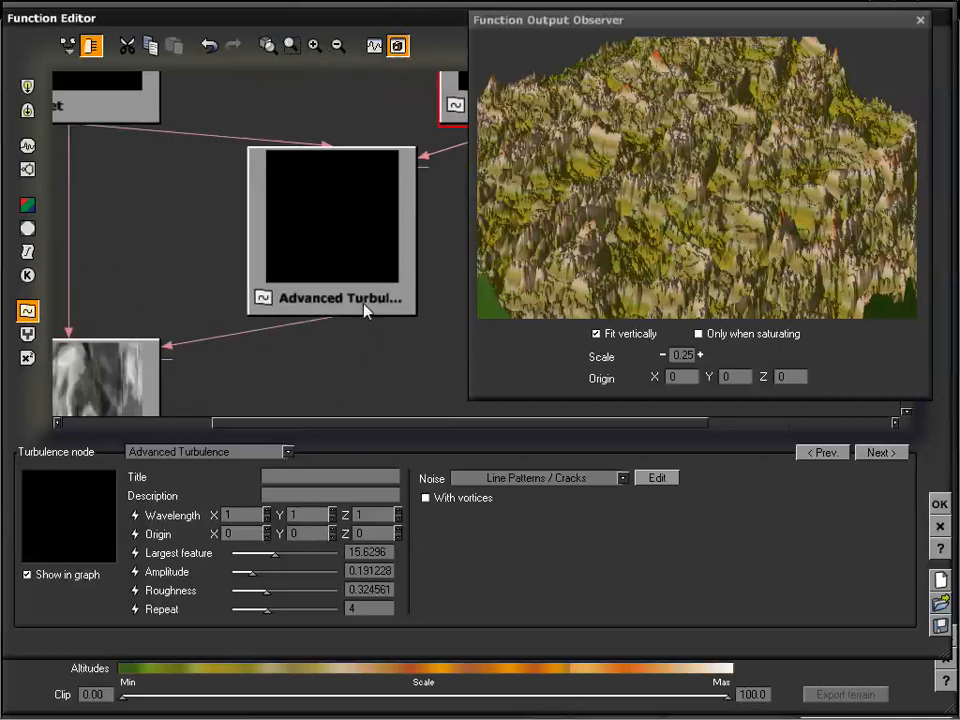
pyautogui.moveTo(326, 315); pyautogui.dragTo(433, 188, button='middle')
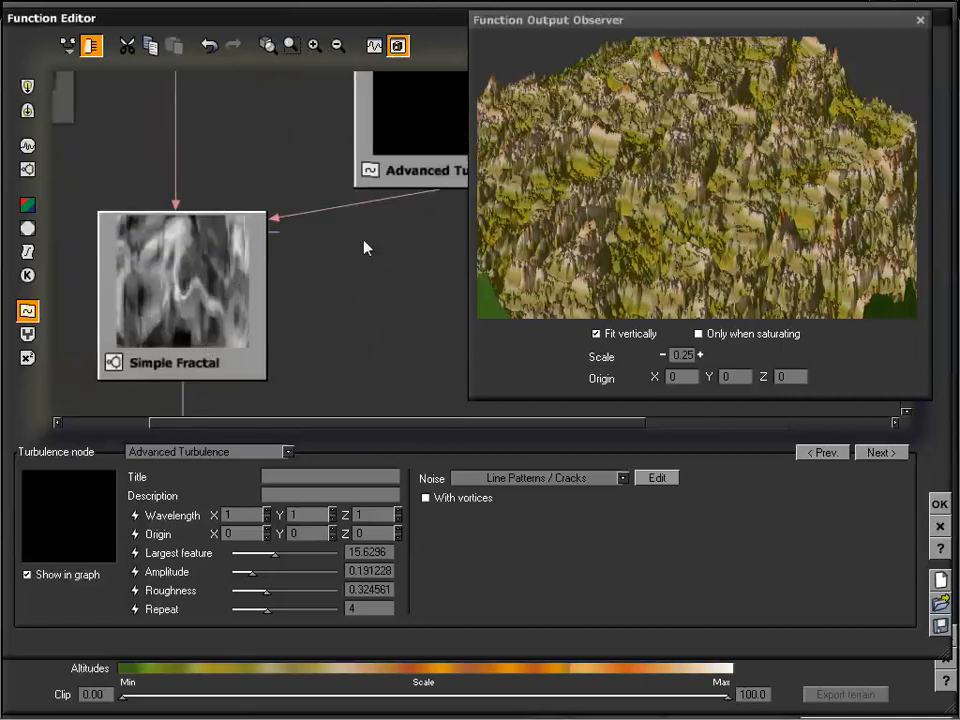
pyautogui.moveTo(365, 247); pyautogui.dragTo(482, 356, button='middle')
pyautogui.click(108, 122)
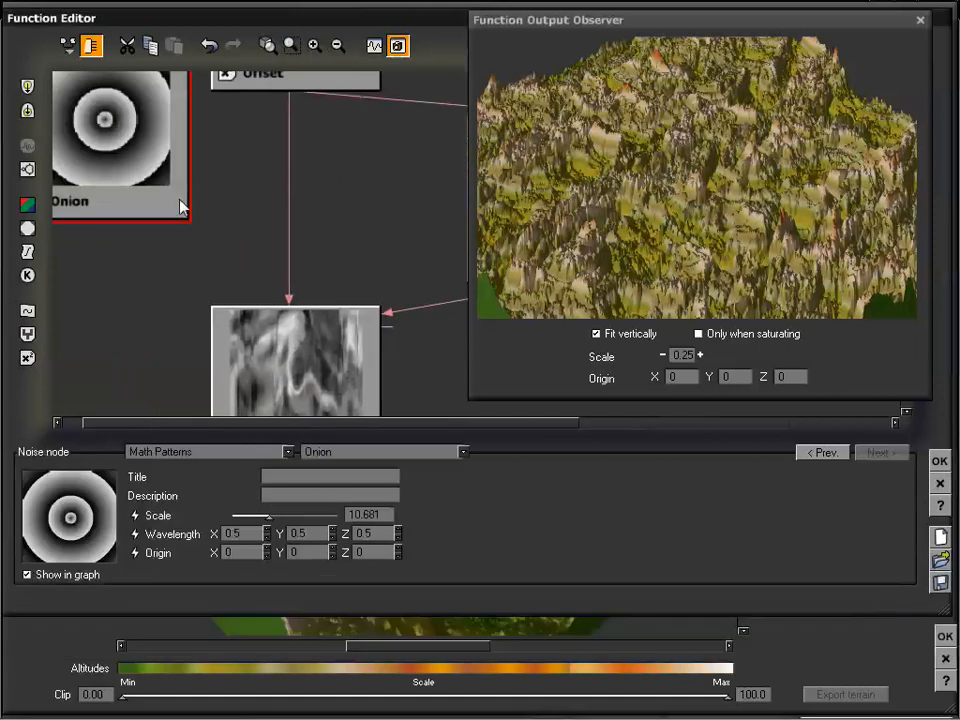
pyautogui.moveTo(247, 193); pyautogui.dragTo(307, 275, button='middle')
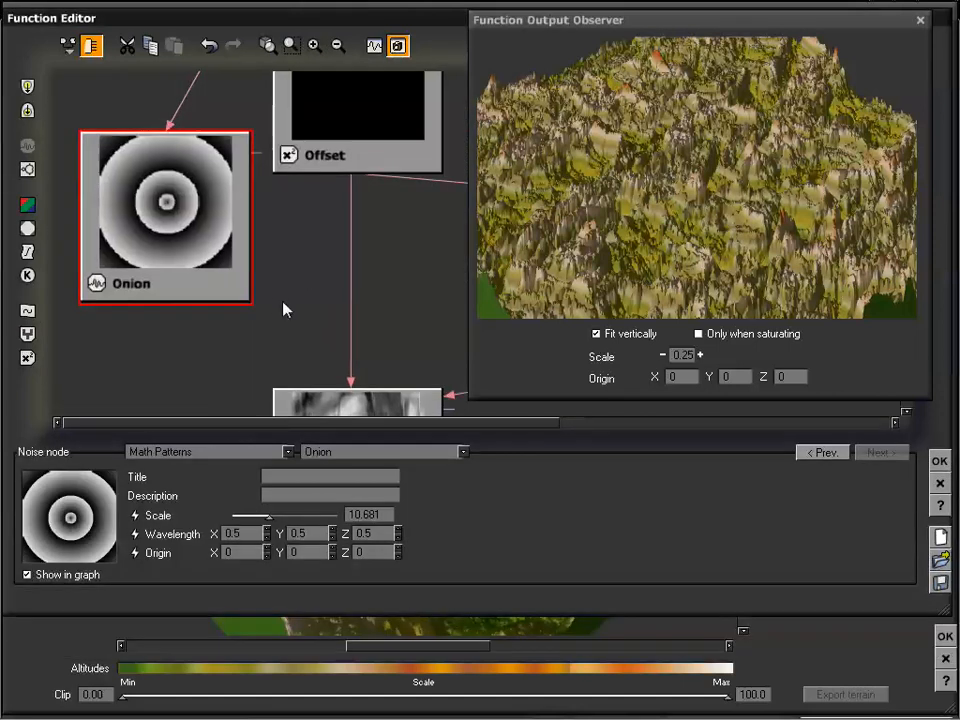
pyautogui.click(392, 453)
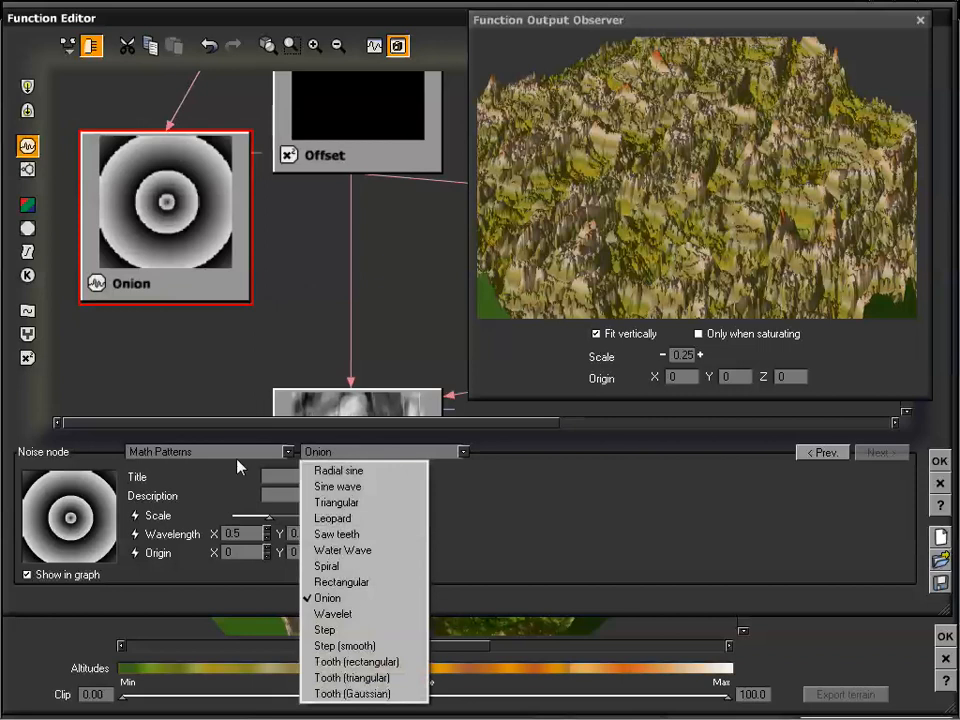
pyautogui.click(236, 457)
pyautogui.moveTo(231, 518)
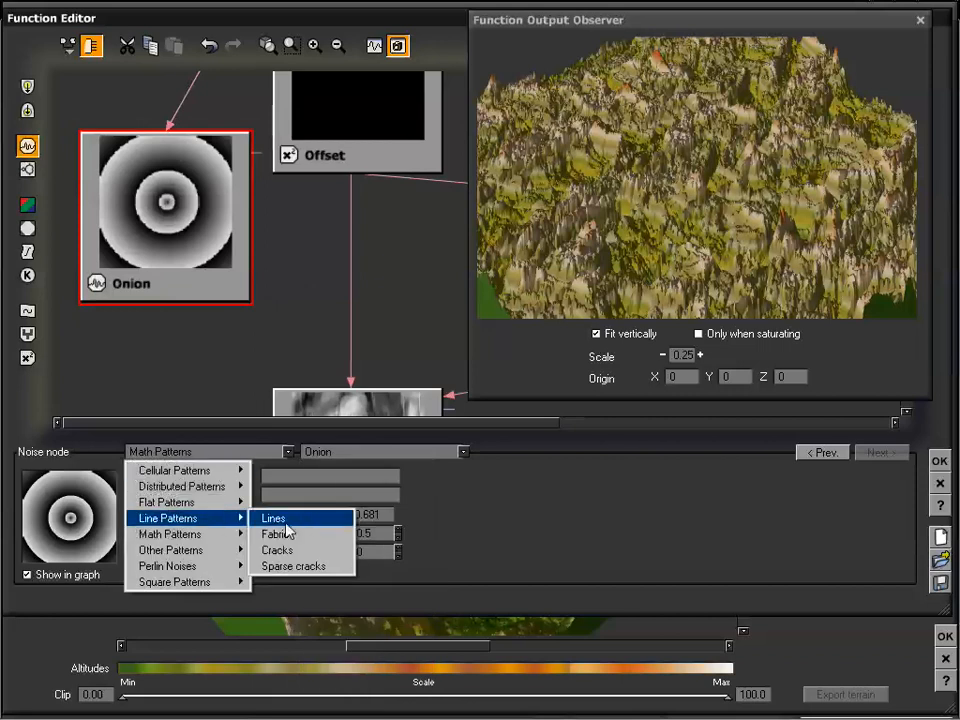
pyautogui.click(289, 553)
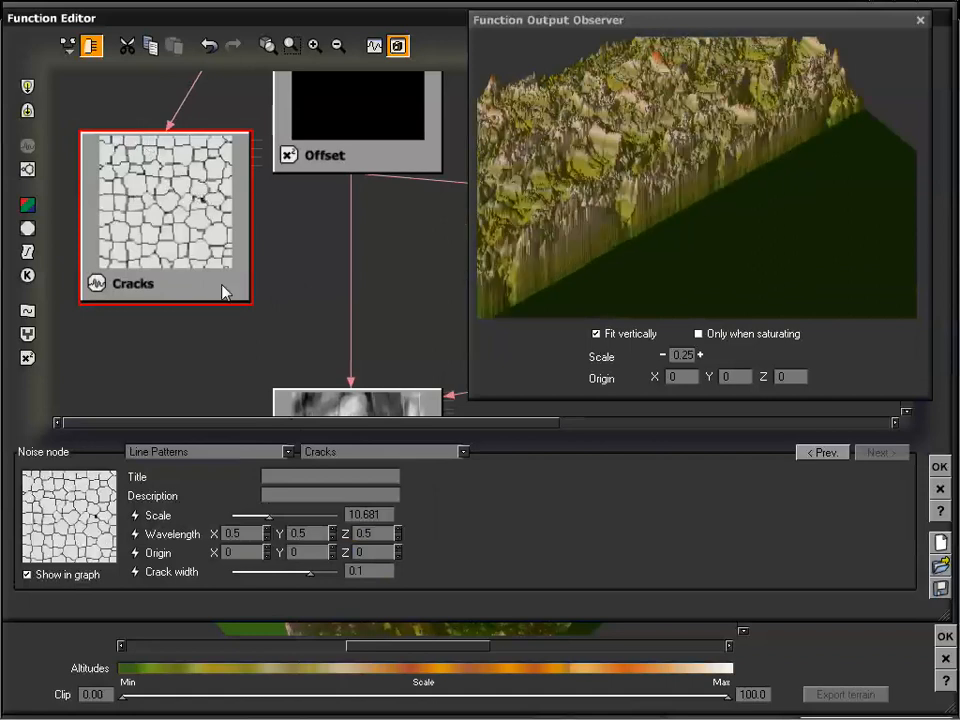
# Enable vortices on the new Advanced Turbulence, set Largest feature to 6.17637 and Amplitude to 0.419298, and inspect the terrain preview
pyautogui.moveTo(418, 272); pyautogui.dragTo(81, 339)
pyautogui.click(435, 146)
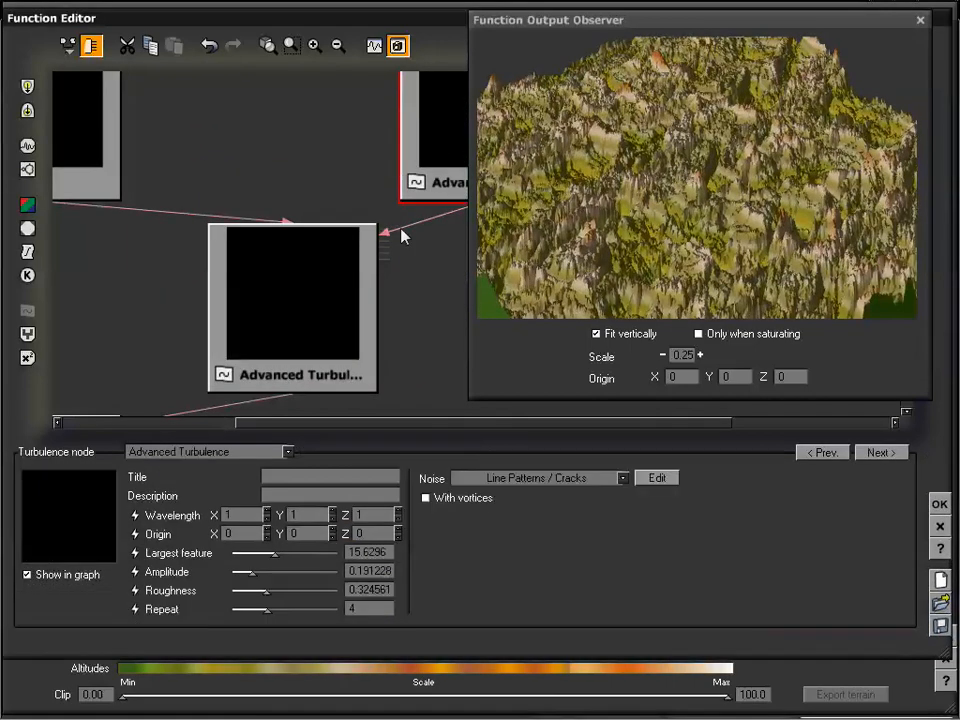
pyautogui.moveTo(418, 310); pyautogui.dragTo(312, 318)
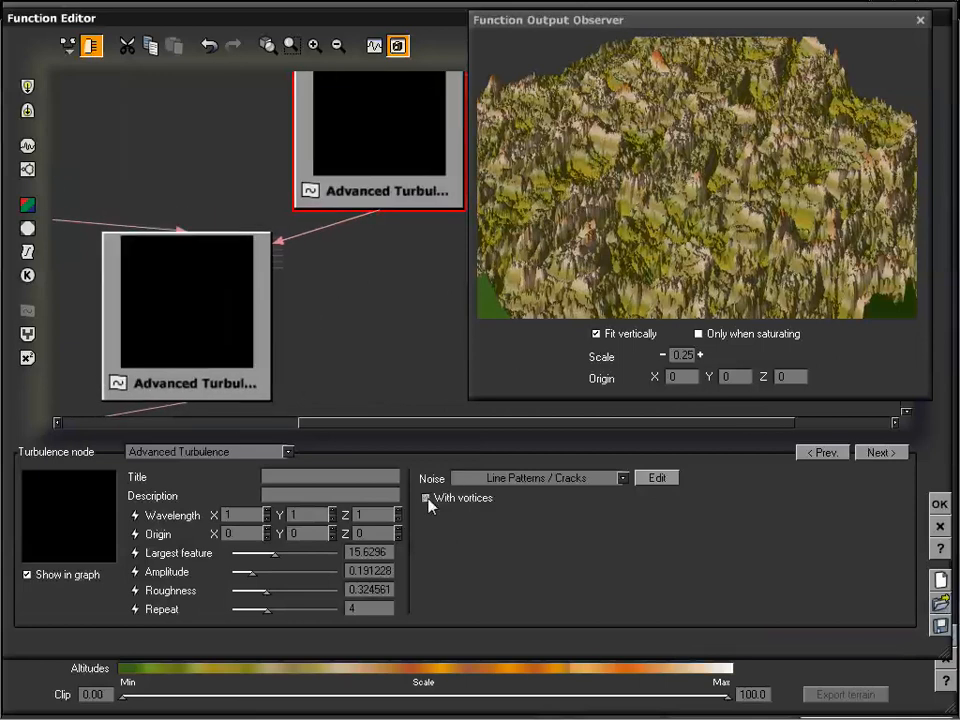
pyautogui.click(427, 498)
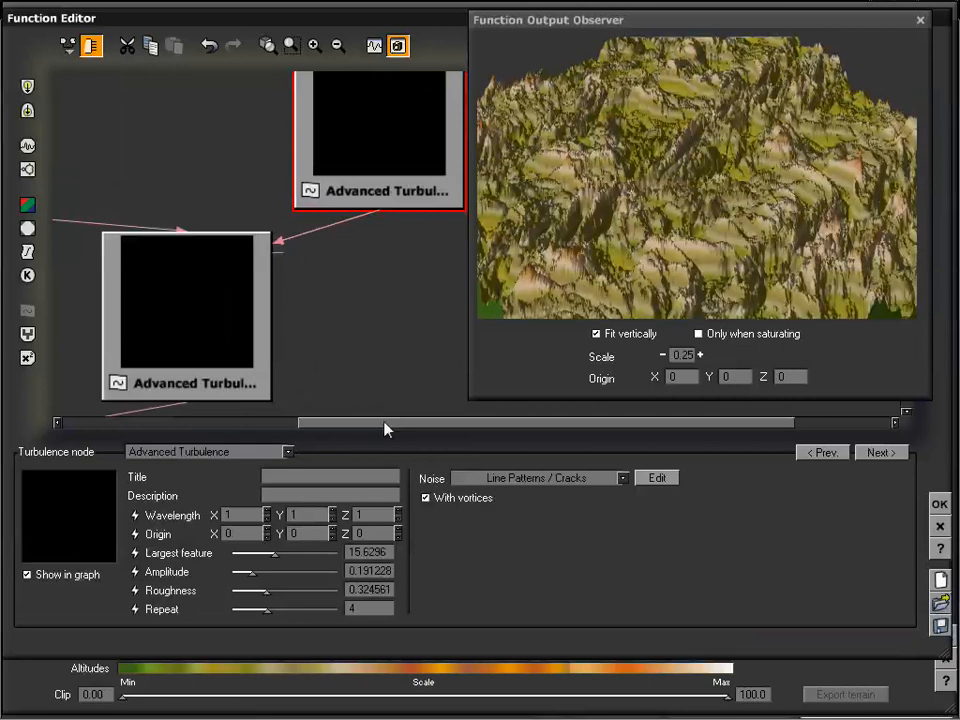
pyautogui.moveTo(275, 553)
pyautogui.mouseDown()
pyautogui.moveTo(262, 553)
pyautogui.moveTo(256, 576)
pyautogui.moveTo(276, 576)
pyautogui.mouseUp()
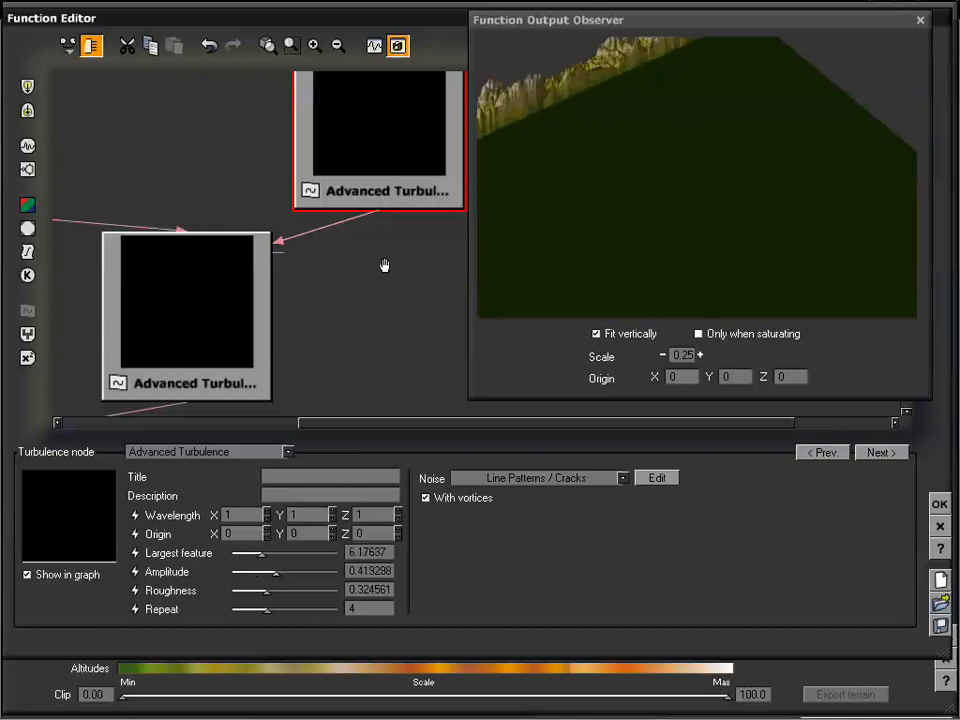
pyautogui.moveTo(386, 266); pyautogui.dragTo(487, 183)
pyautogui.moveTo(311, 311); pyautogui.dragTo(393, 208)
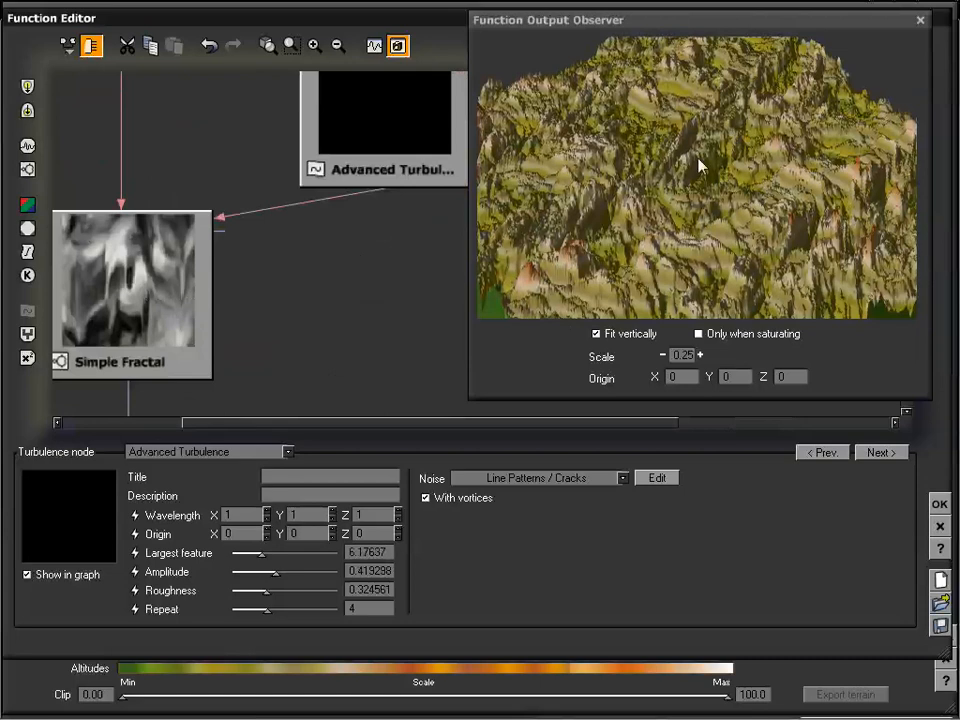
pyautogui.moveTo(684, 138); pyautogui.dragTo(724, 204)
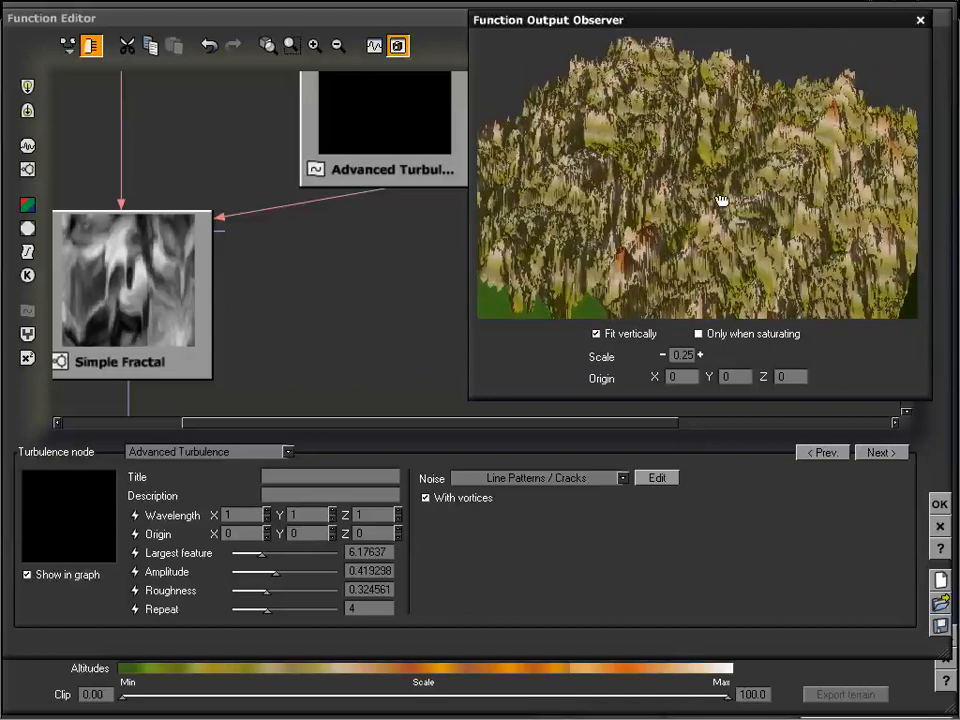
# Move the new Advanced Turbulence node into line between the upper and lower Advanced Turbulence nodes
pyautogui.click(340, 55)
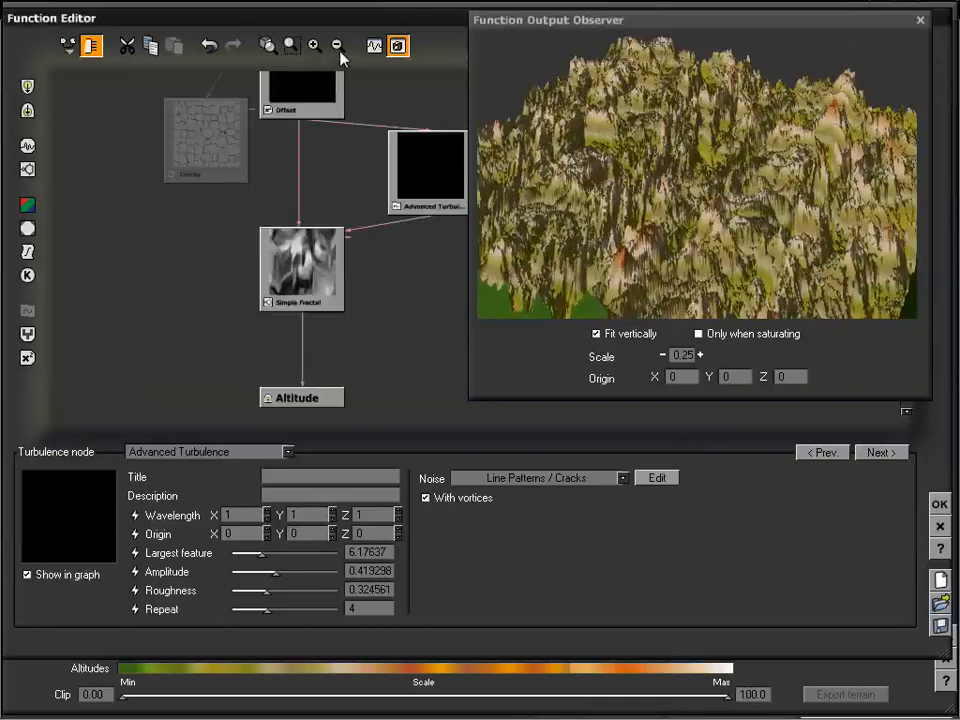
pyautogui.click(340, 54)
pyautogui.moveTo(228, 186); pyautogui.dragTo(154, 214, button='right')
pyautogui.click(269, 48)
pyautogui.moveTo(427, 342); pyautogui.dragTo(298, 347, button='right')
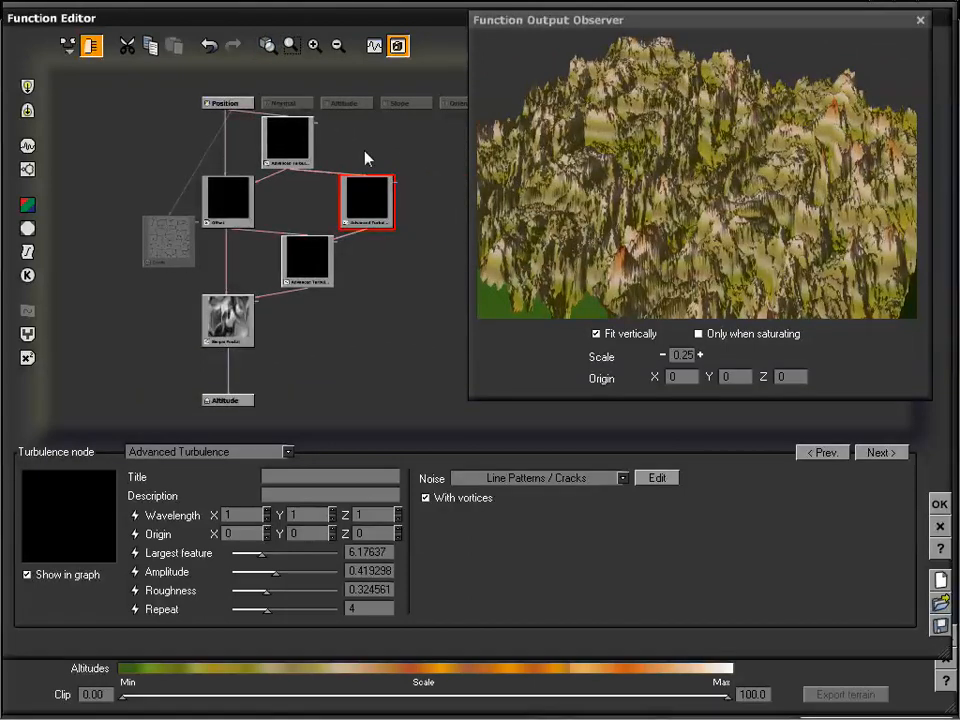
pyautogui.moveTo(368, 195); pyautogui.dragTo(308, 198)
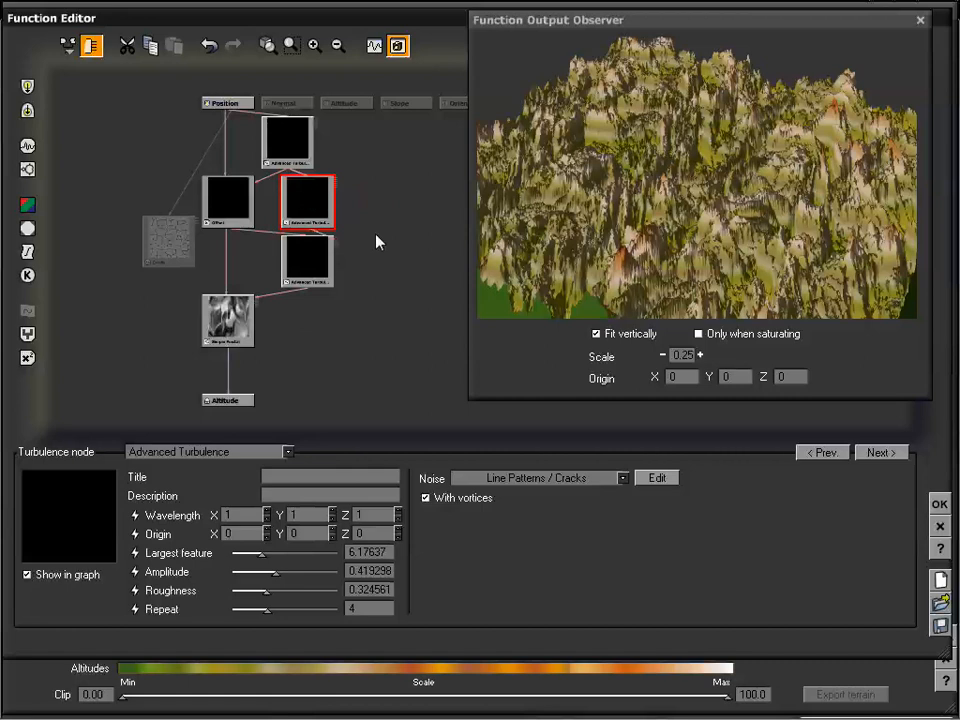
# Feed the middle Advanced Turbulence from the Offset node instead of the upper Advanced Turbulence, and inspect the terrain preview
pyautogui.moveTo(327, 245); pyautogui.dragTo(291, 266)
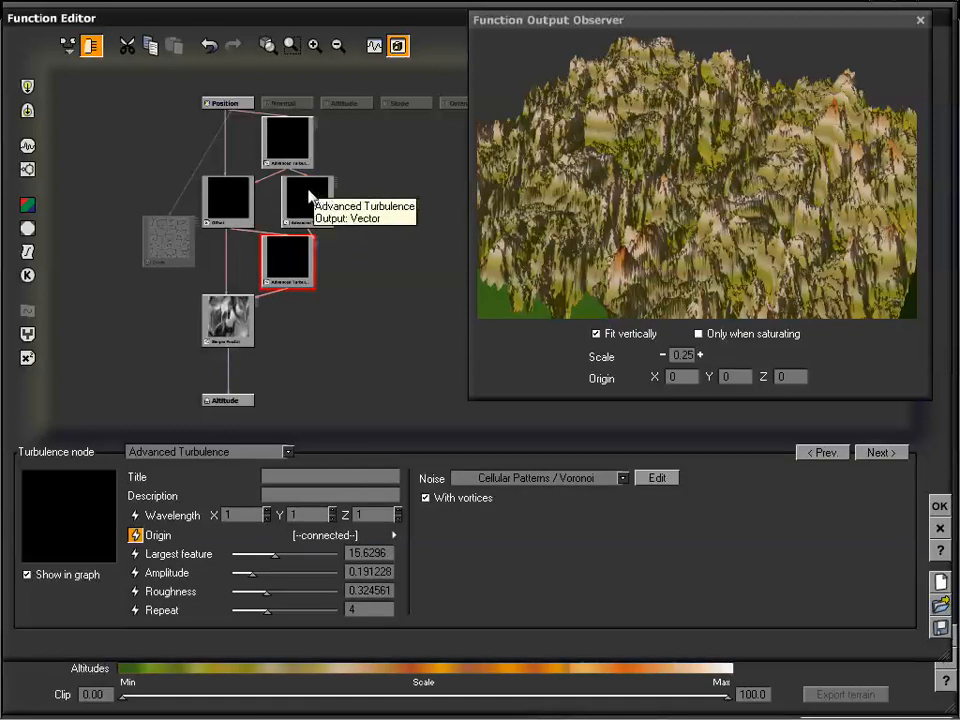
pyautogui.moveTo(311, 190); pyautogui.dragTo(383, 190)
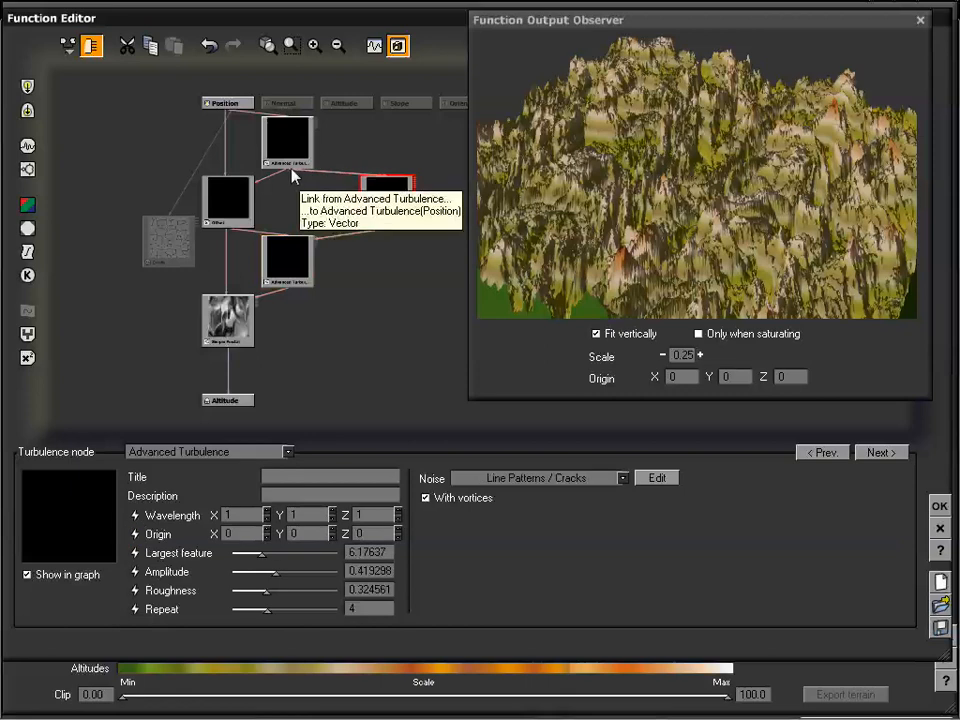
pyautogui.moveTo(294, 171); pyautogui.dragTo(228, 230)
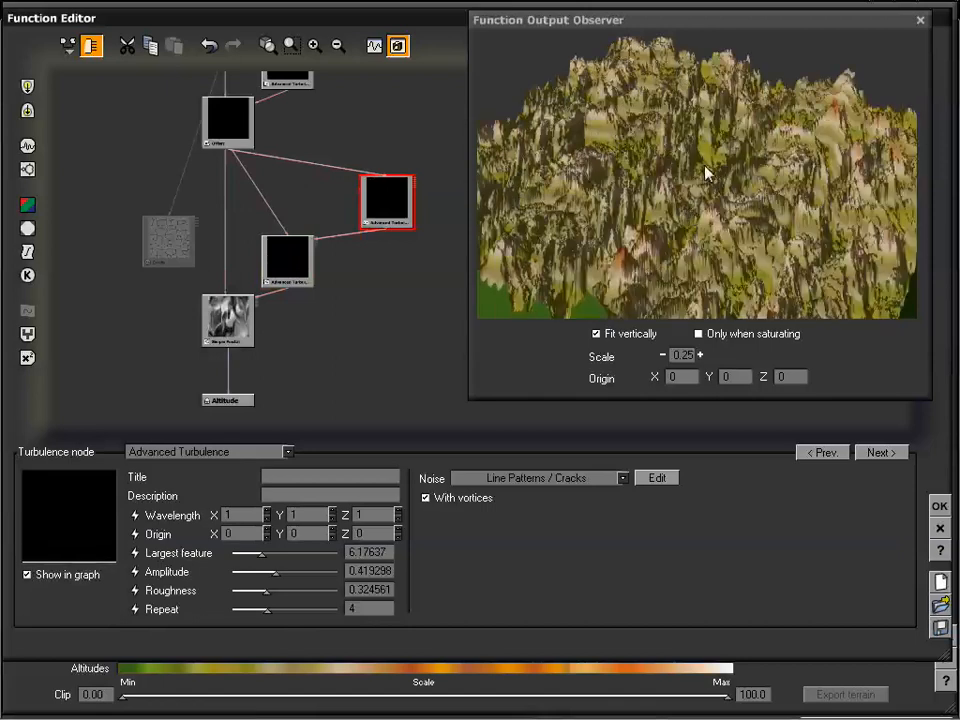
pyautogui.moveTo(709, 146); pyautogui.dragTo(720, 188)
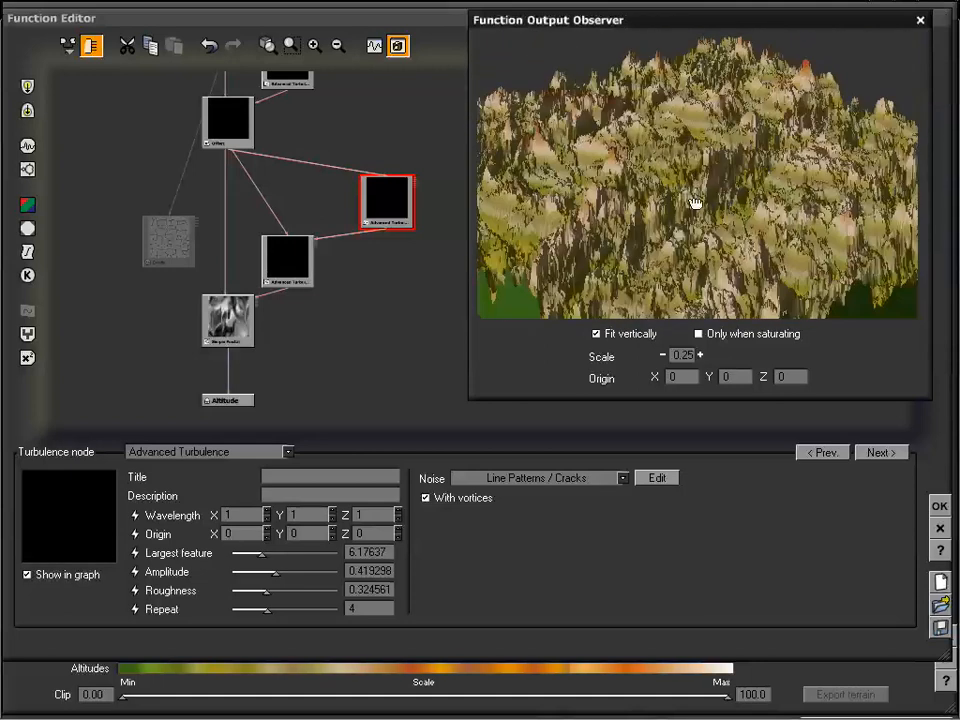
pyautogui.scroll(2, 392, 160)
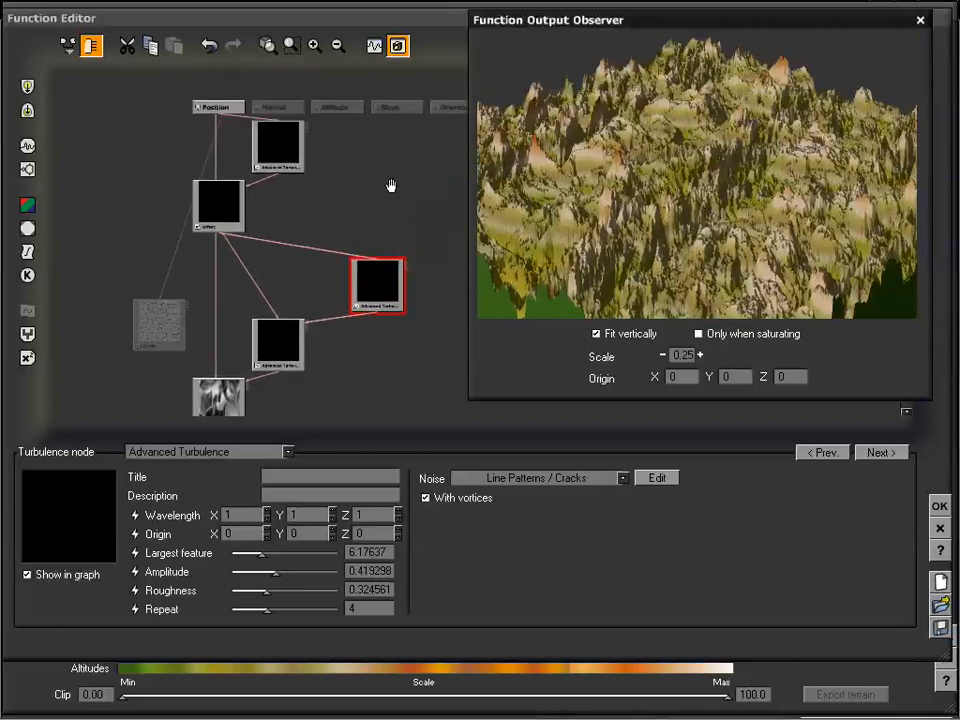
pyautogui.scroll(1, 395, 172)
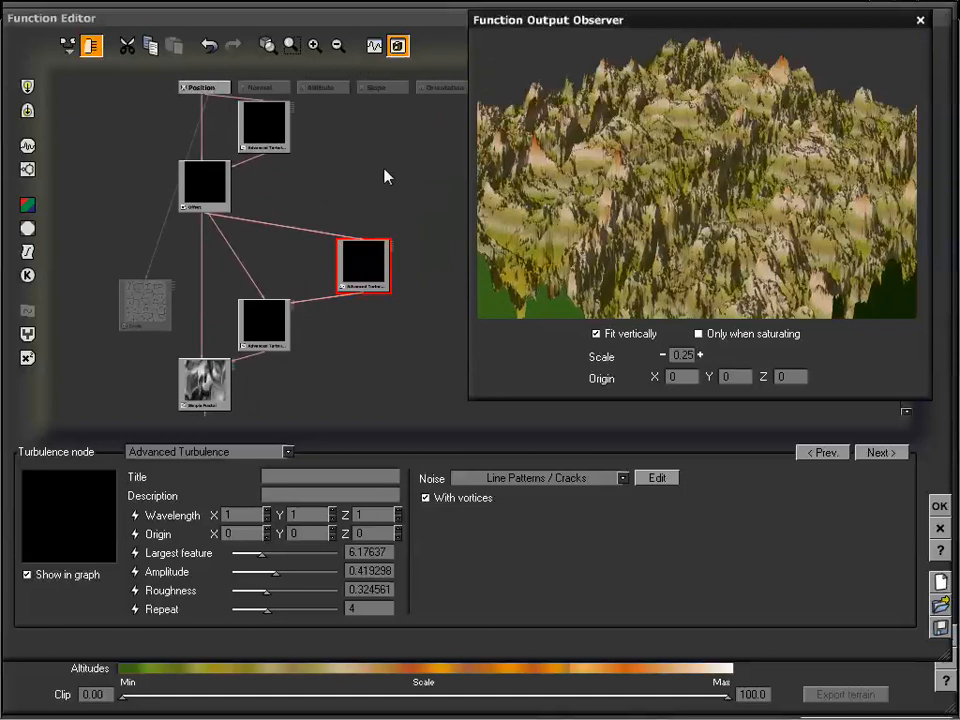
pyautogui.moveTo(475, 117); pyautogui.dragTo(723, 204)
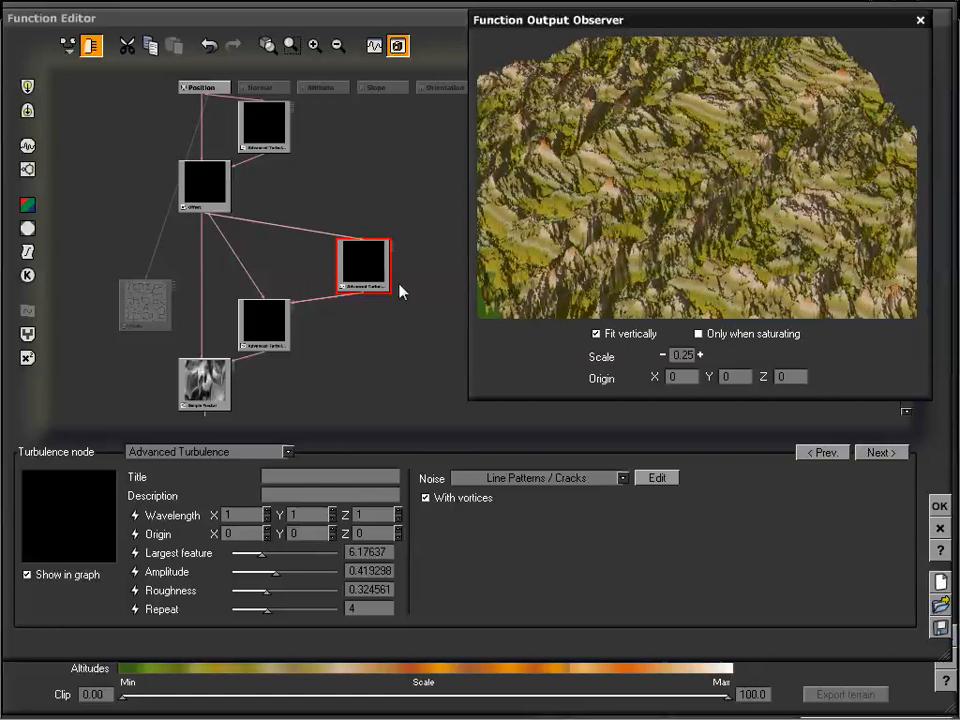
# Connect the upper Advanced Turbulence output to the Wavelength of the Line Patterns / Cracks turbulence, and inspect the terrain preview from several angles
pyautogui.click(362, 272)
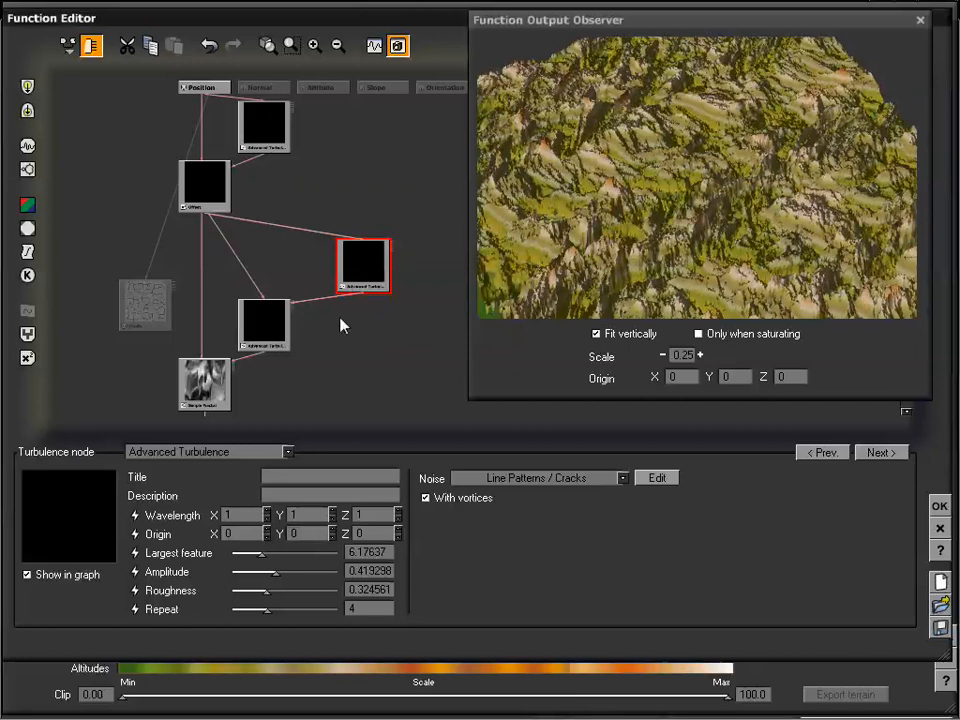
pyautogui.click(135, 515)
pyautogui.moveTo(418, 228); pyautogui.dragTo(260, 152)
pyautogui.click(366, 266)
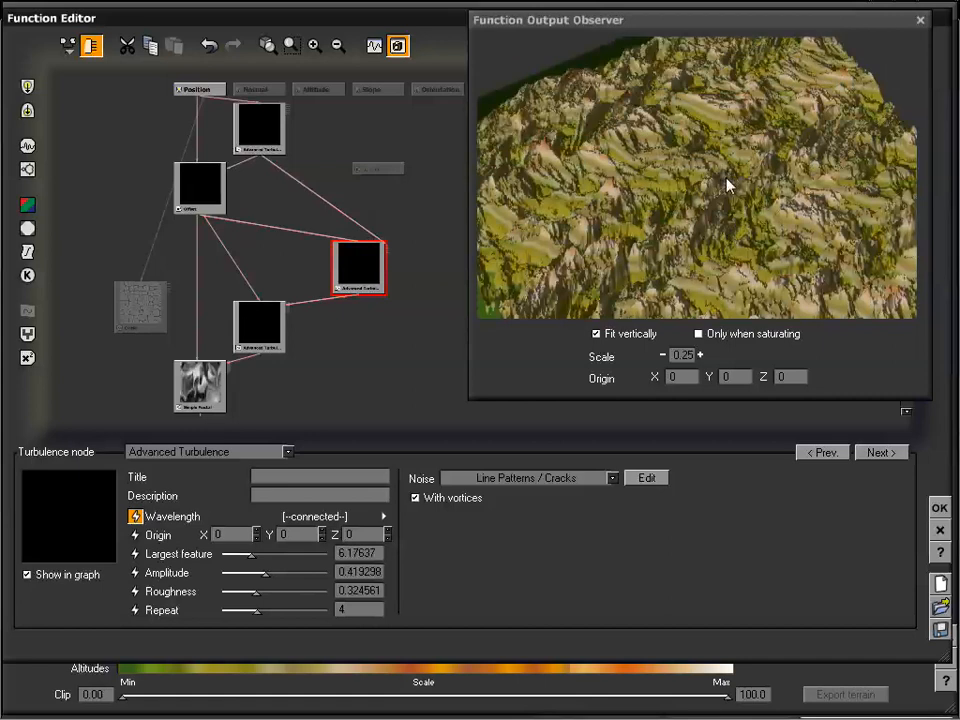
pyautogui.moveTo(737, 151); pyautogui.dragTo(737, 184)
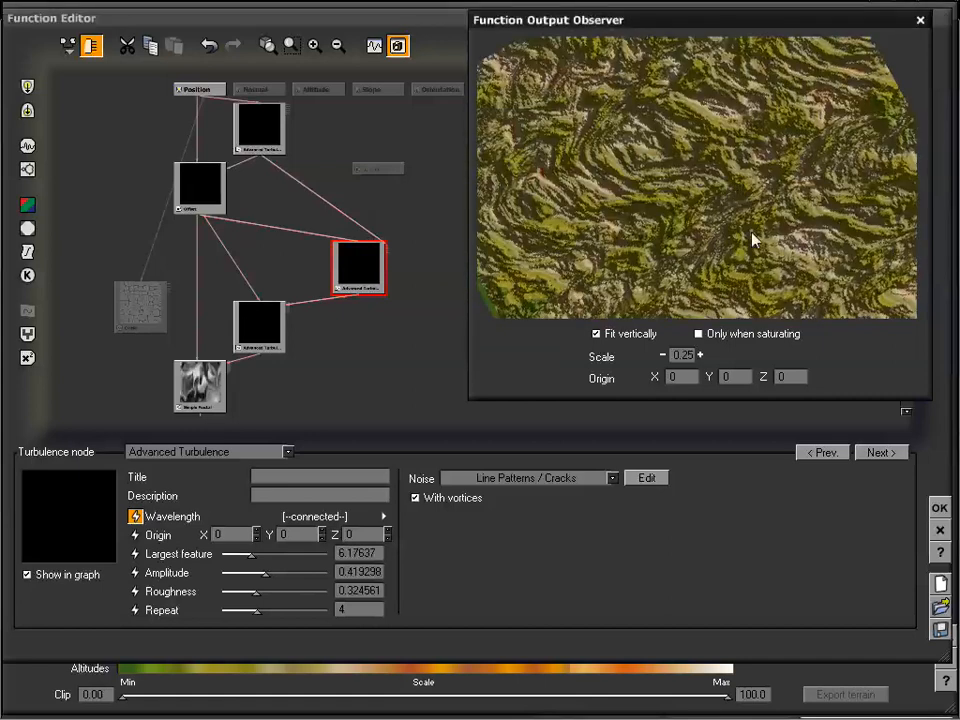
pyautogui.moveTo(752, 233); pyautogui.dragTo(707, 191)
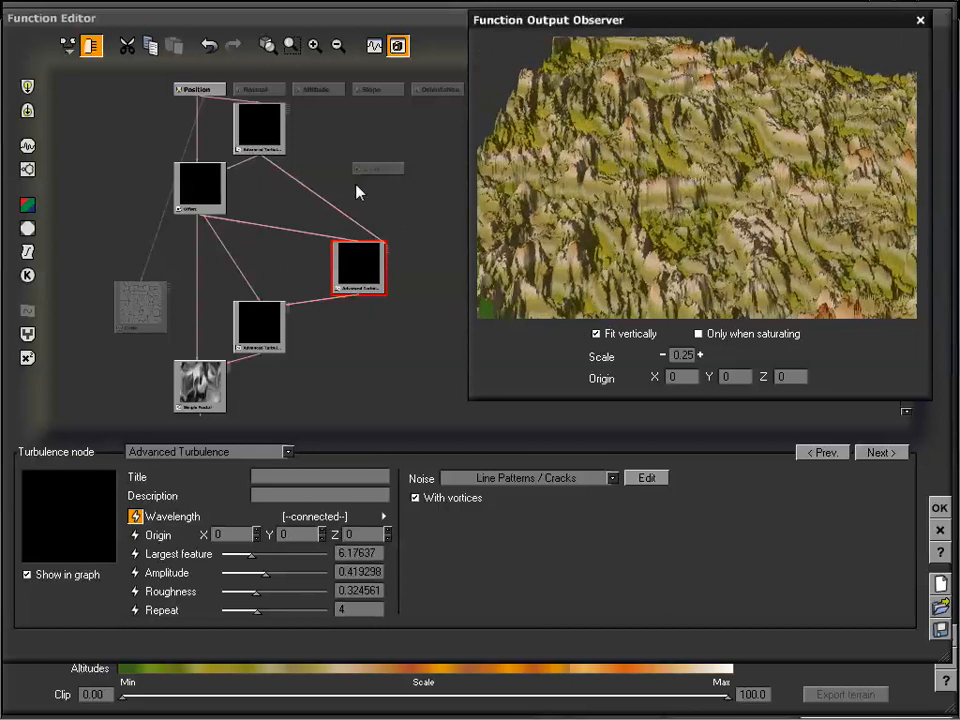
# Line up the three Advanced Turbulence nodes beside the Offset node and delete the disconnected Constant Vector node
pyautogui.click(259, 137)
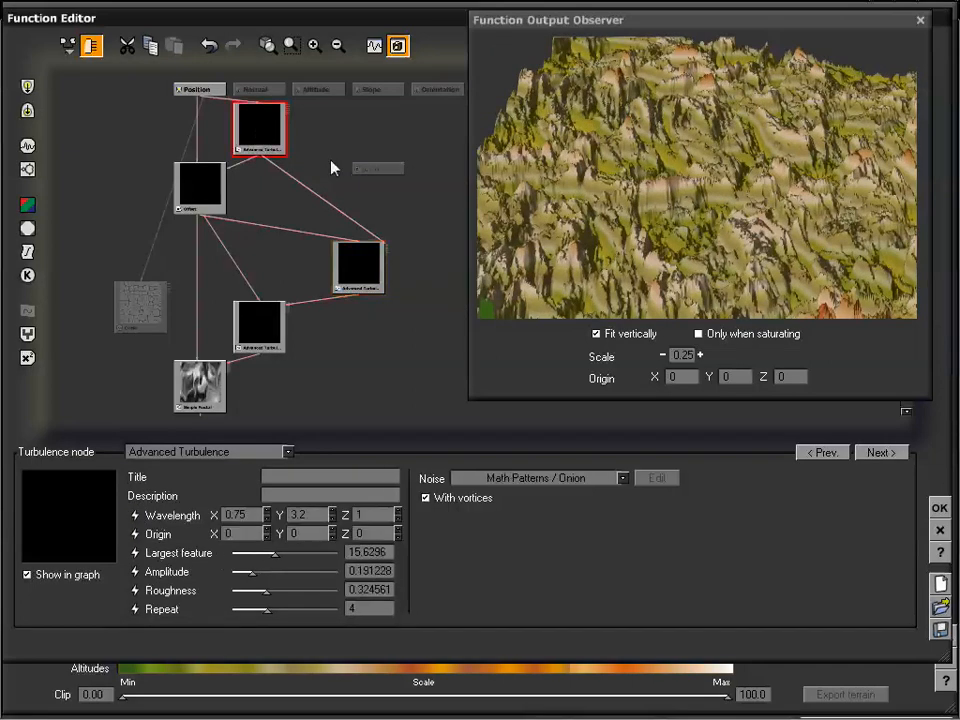
pyautogui.click(350, 255)
pyautogui.moveTo(350, 255); pyautogui.dragTo(251, 225)
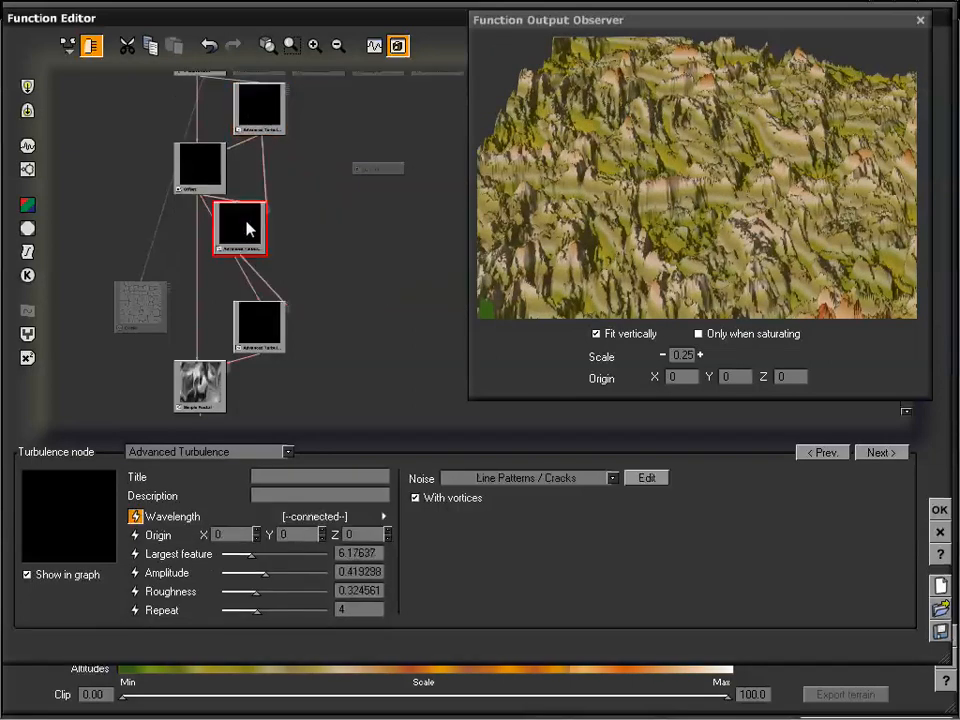
pyautogui.click(208, 166)
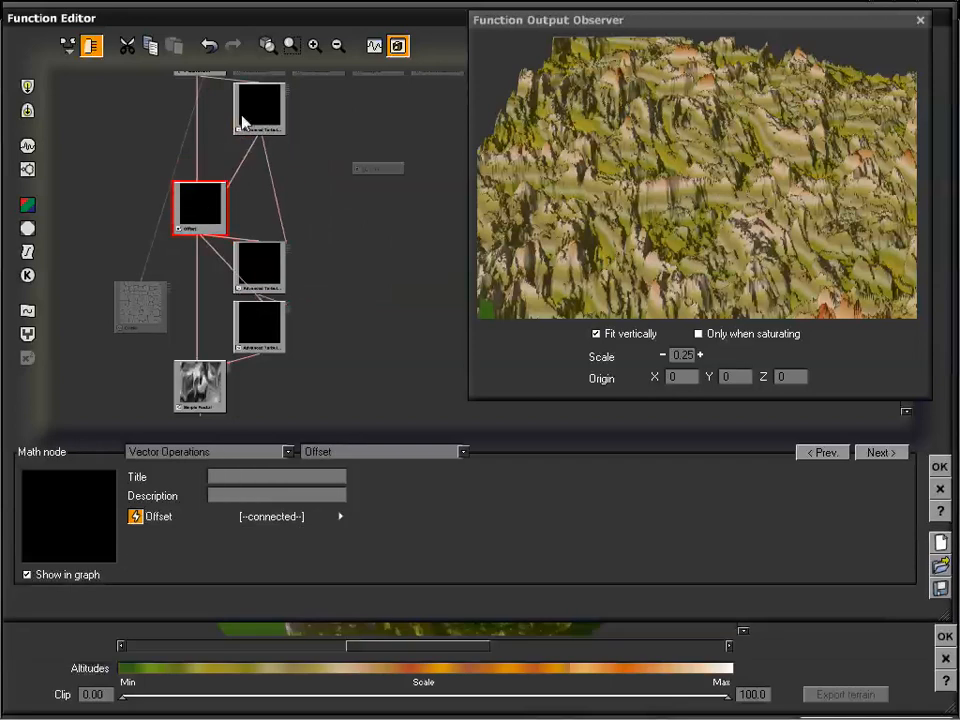
pyautogui.click(253, 150)
pyautogui.moveTo(249, 170); pyautogui.dragTo(249, 153)
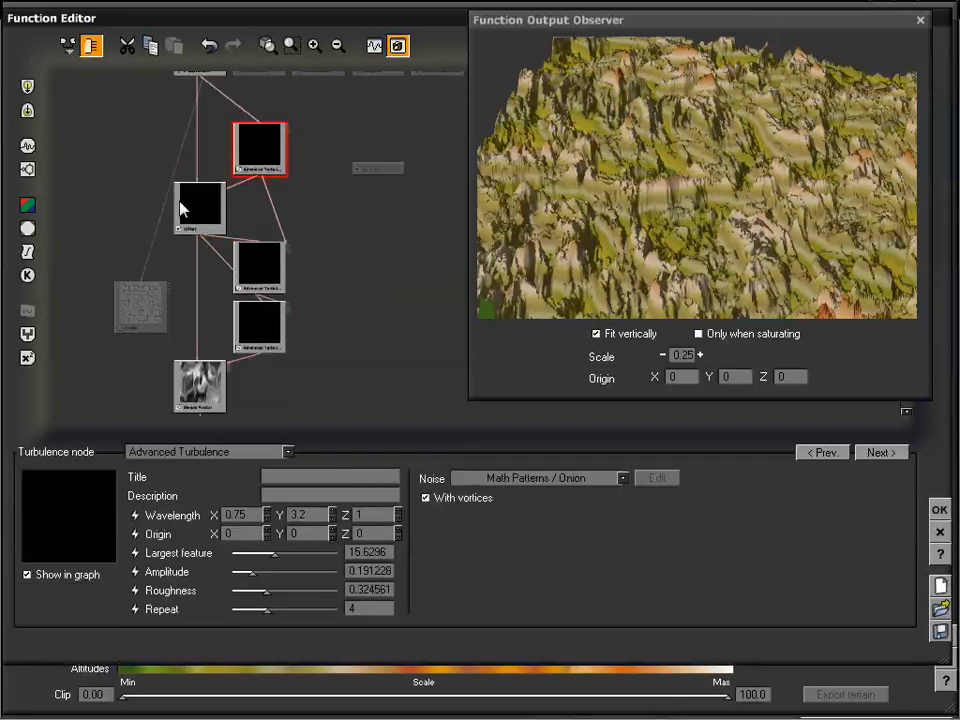
pyautogui.click(374, 170)
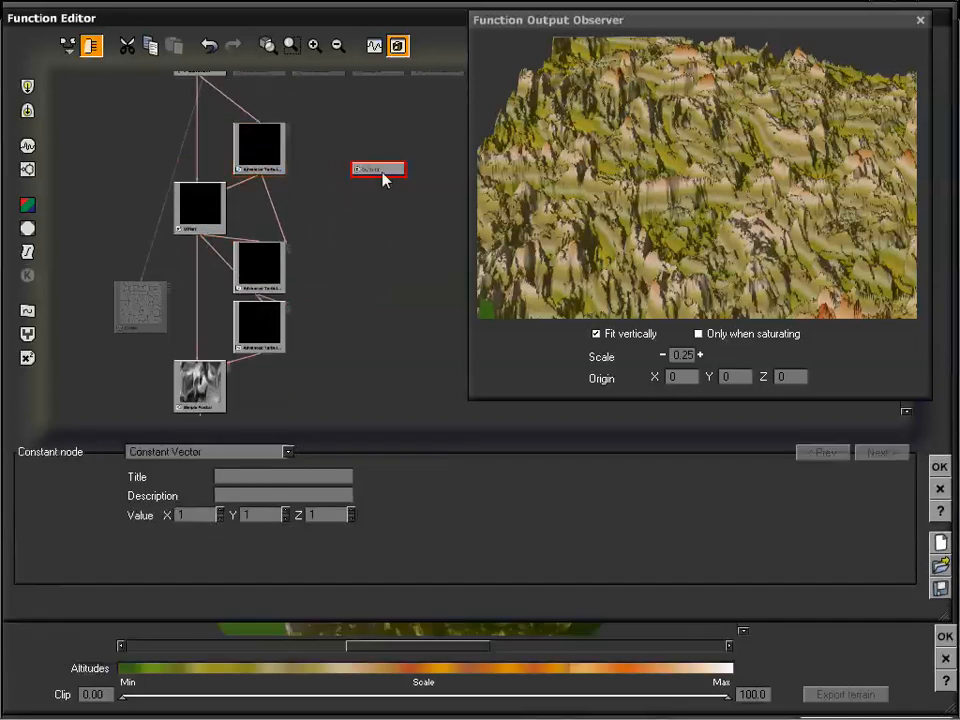
pyautogui.press('Delete')
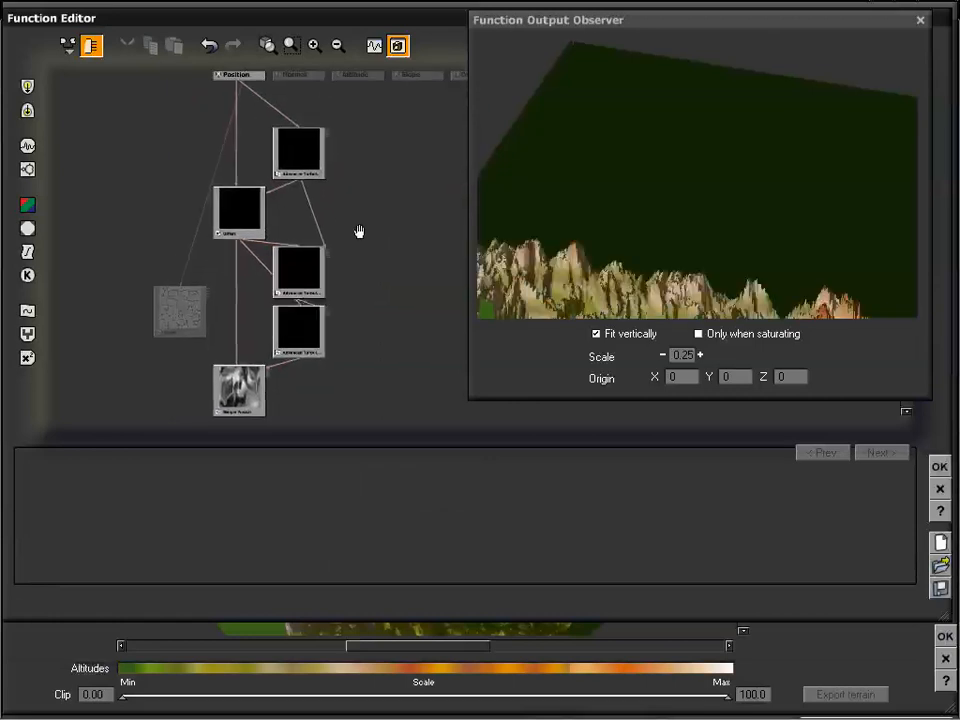
# Turn off Show in graph for the Offset node and all three Advanced Turbulence nodes
pyautogui.click(306, 167)
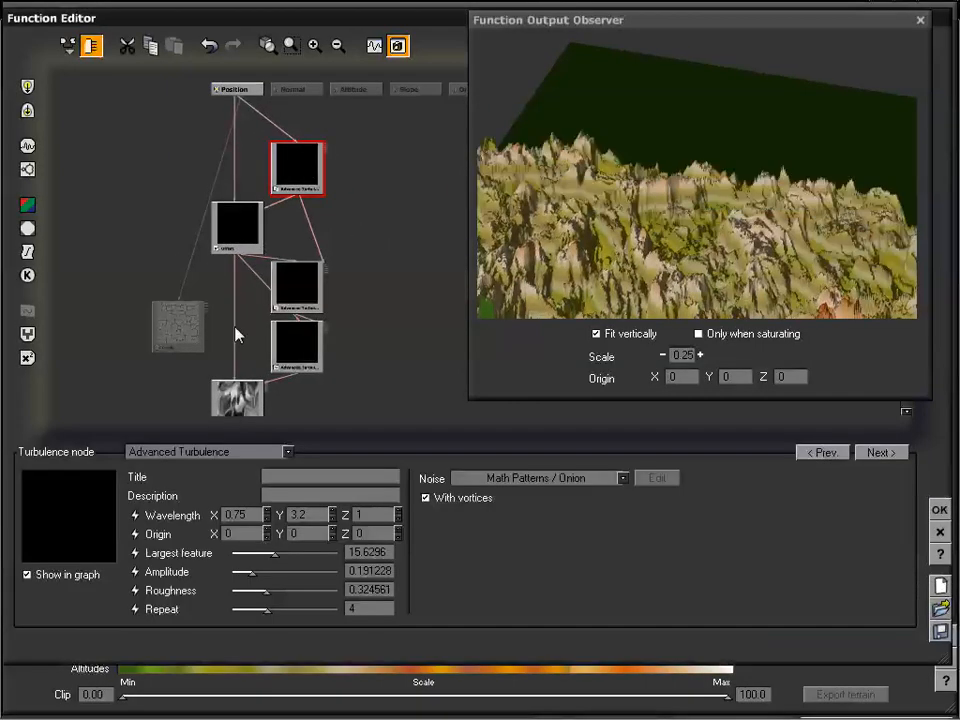
pyautogui.click(28, 574)
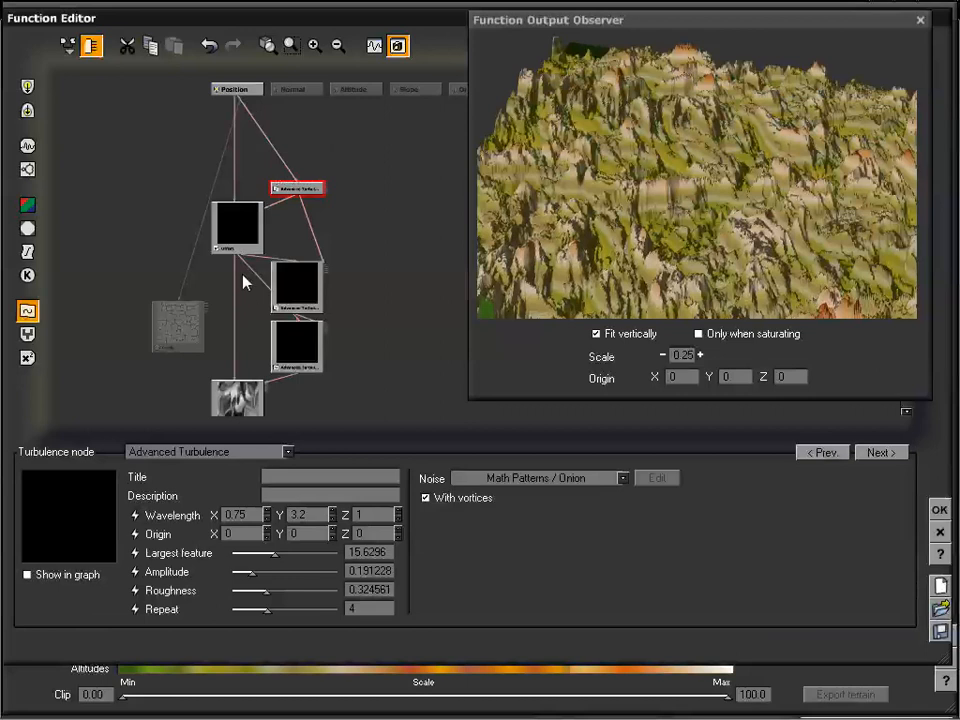
pyautogui.click(246, 229)
pyautogui.click(28, 574)
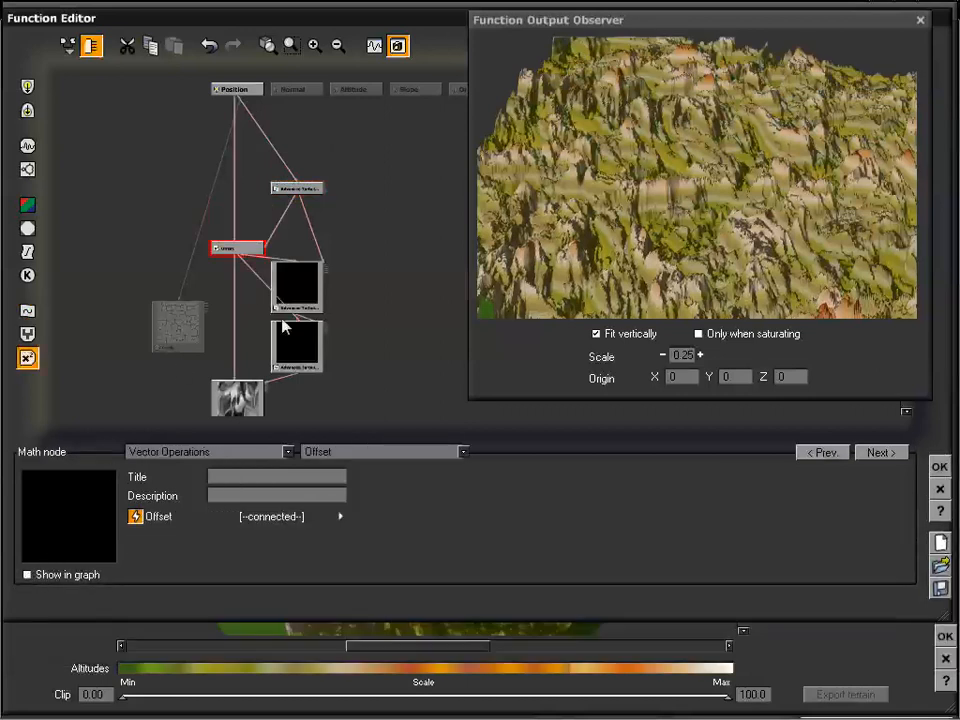
pyautogui.click(291, 283)
pyautogui.click(28, 574)
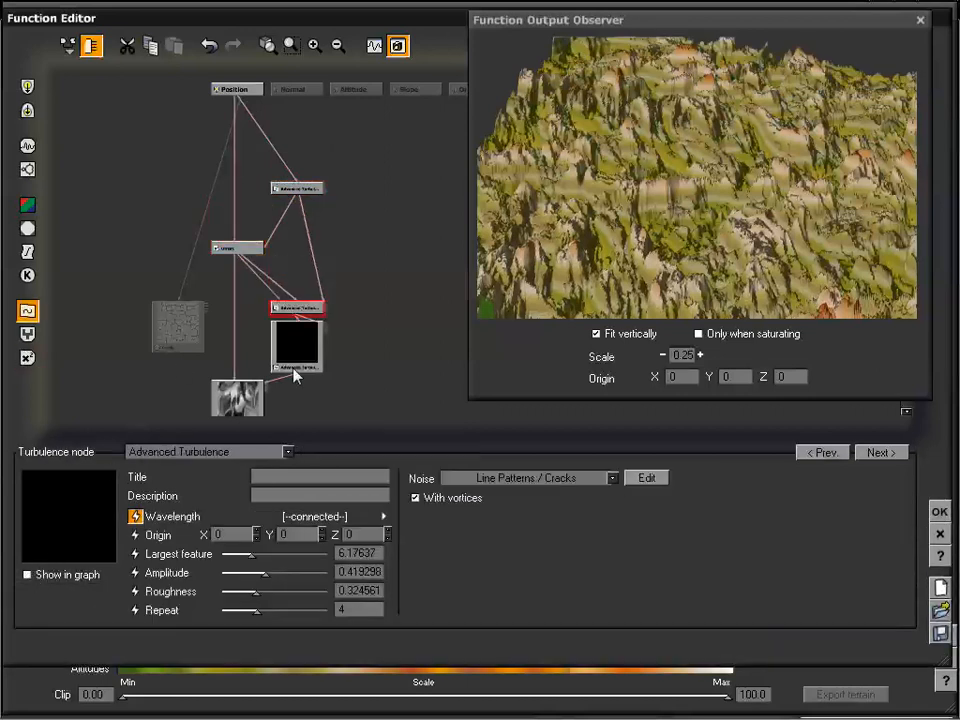
pyautogui.click(296, 360)
pyautogui.click(28, 574)
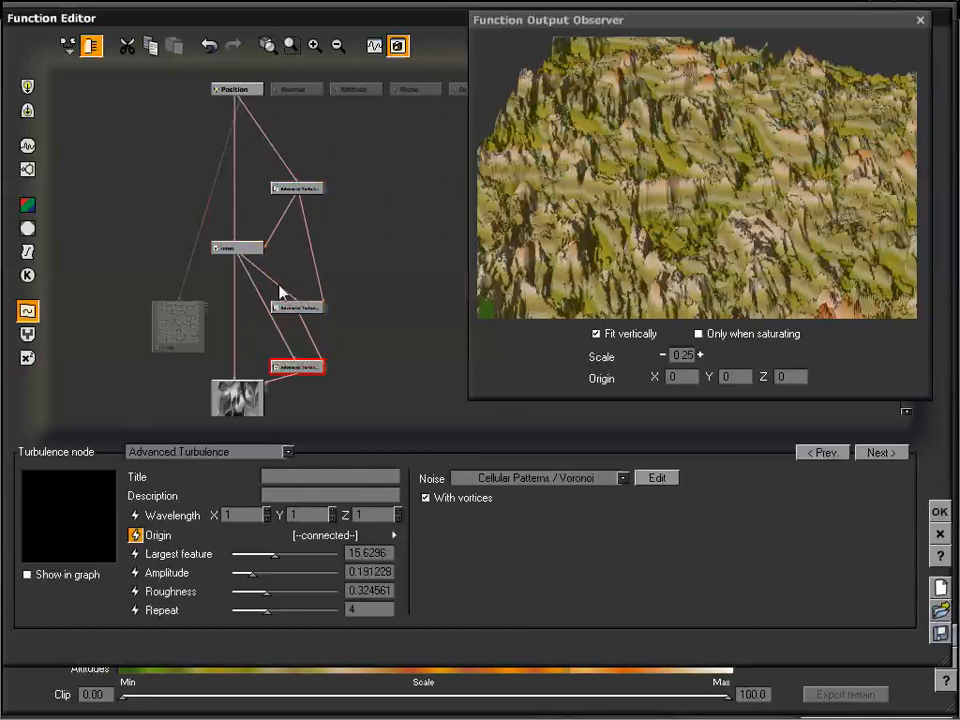
# Arrange the Position, Offset and collapsed Advanced Turbulence nodes more compactly above the Simple Fractal
pyautogui.moveTo(250, 248); pyautogui.dragTo(261, 279)
pyautogui.moveTo(296, 372)
pyautogui.mouseDown()
pyautogui.moveTo(297, 347)
pyautogui.moveTo(297, 362)
pyautogui.mouseUp()
pyautogui.moveTo(298, 192); pyautogui.dragTo(298, 252)
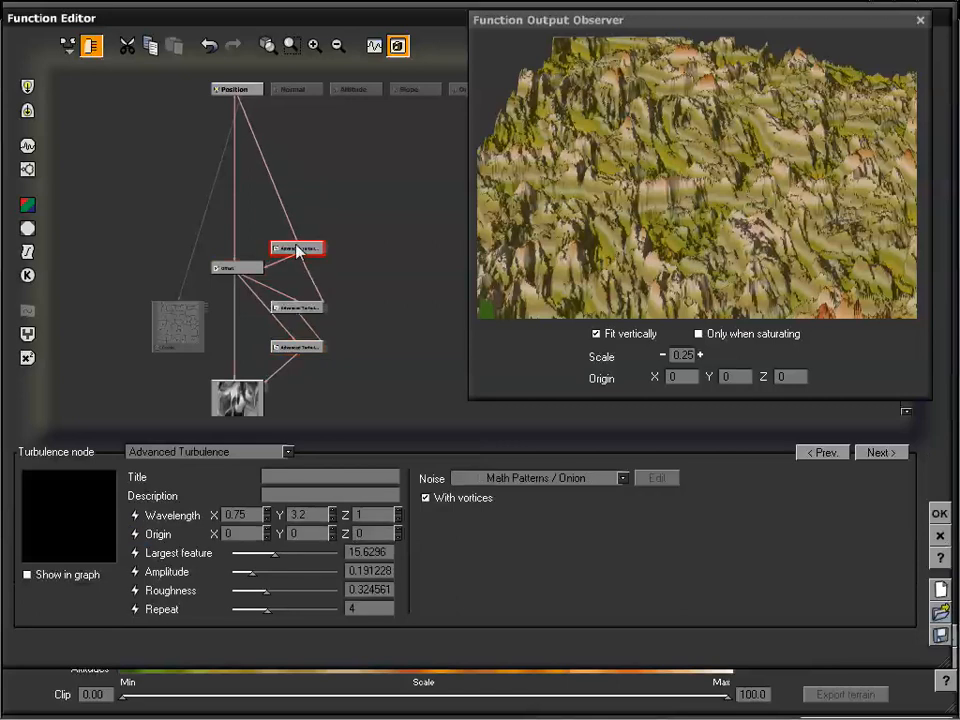
pyautogui.moveTo(244, 89); pyautogui.dragTo(240, 190)
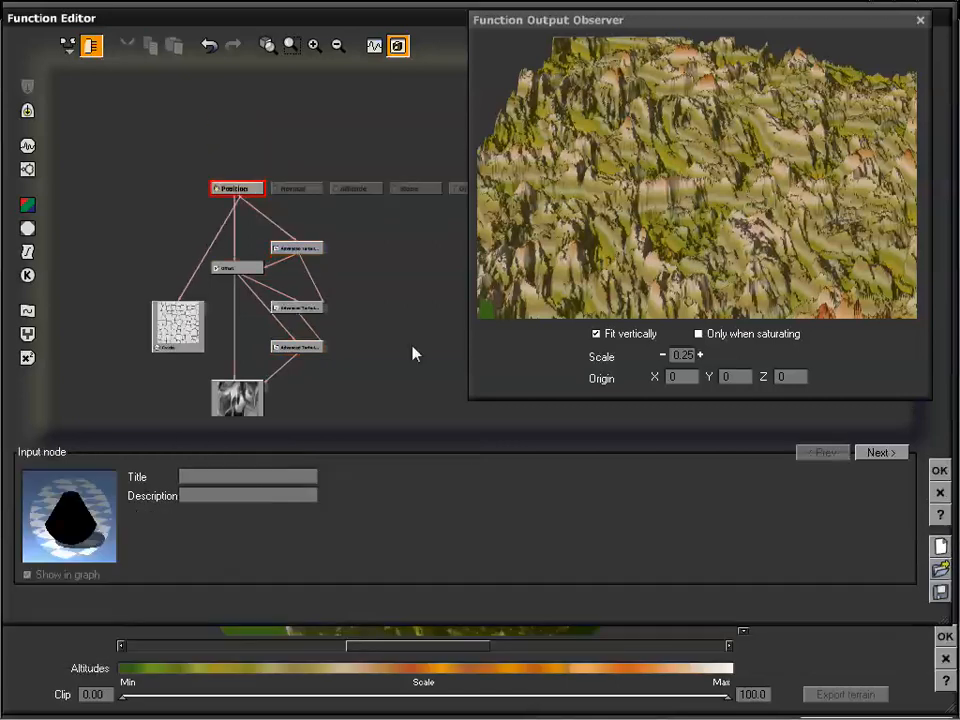
pyautogui.moveTo(415, 353); pyautogui.dragTo(422, 264)
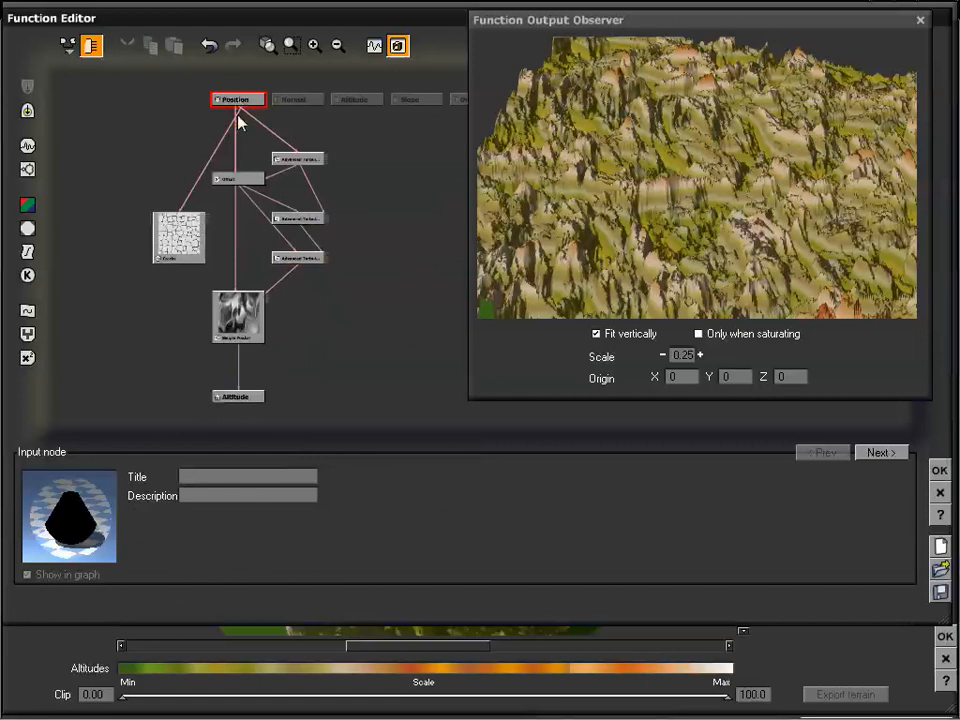
pyautogui.moveTo(240, 122); pyautogui.dragTo(240, 126)
pyautogui.moveTo(251, 182); pyautogui.dragTo(252, 218)
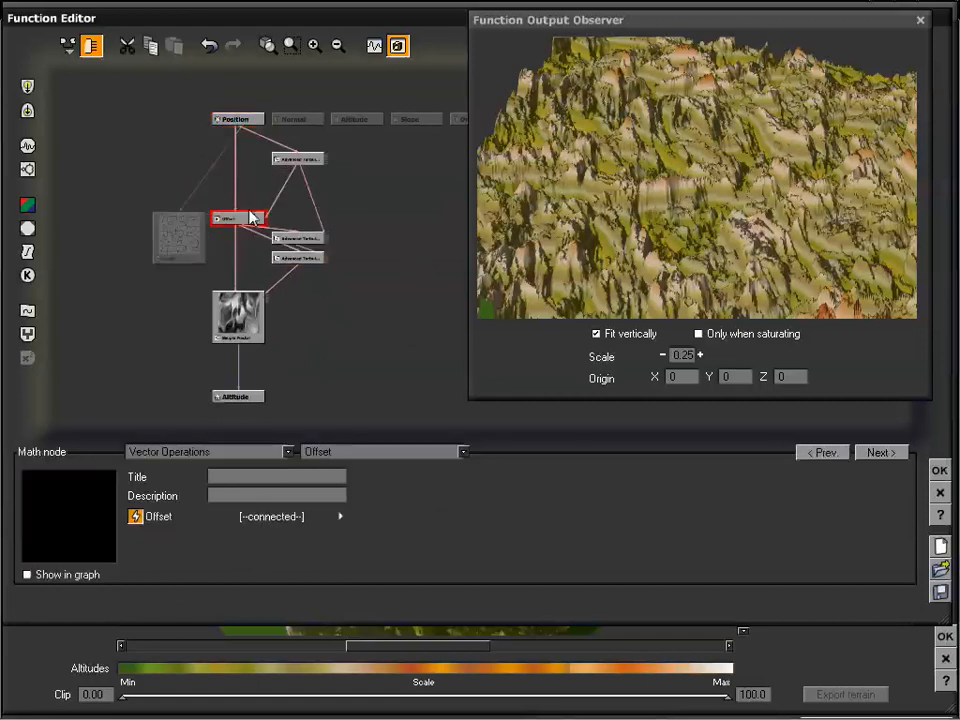
# Check the Simple Fractal's Origin input and delete its connection from the lowest Advanced Turbulence node
pyautogui.click(318, 54)
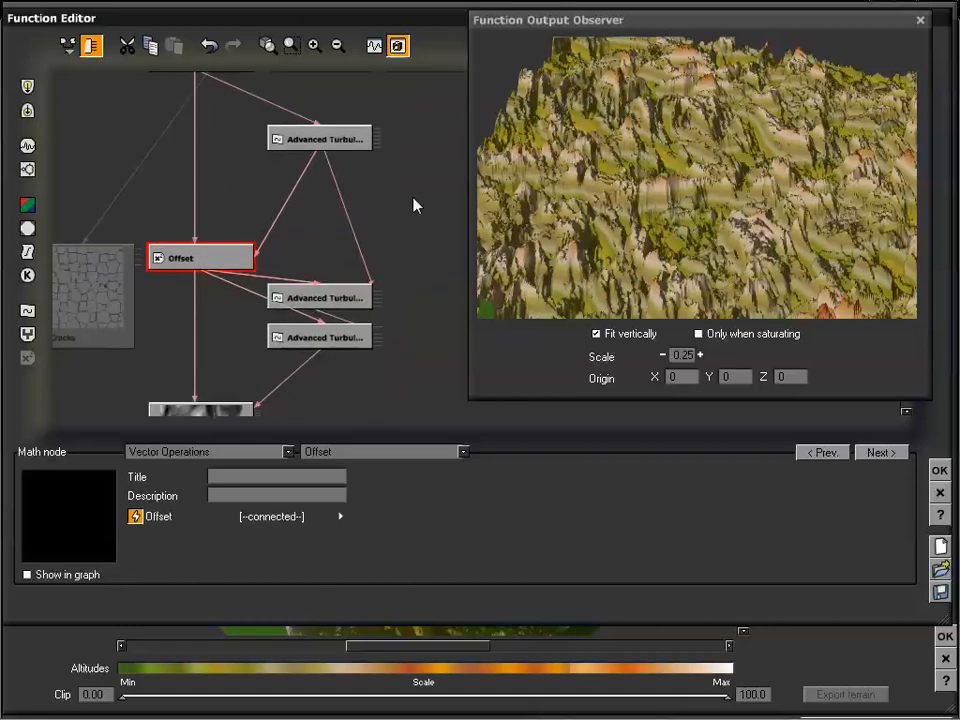
pyautogui.click(444, 293)
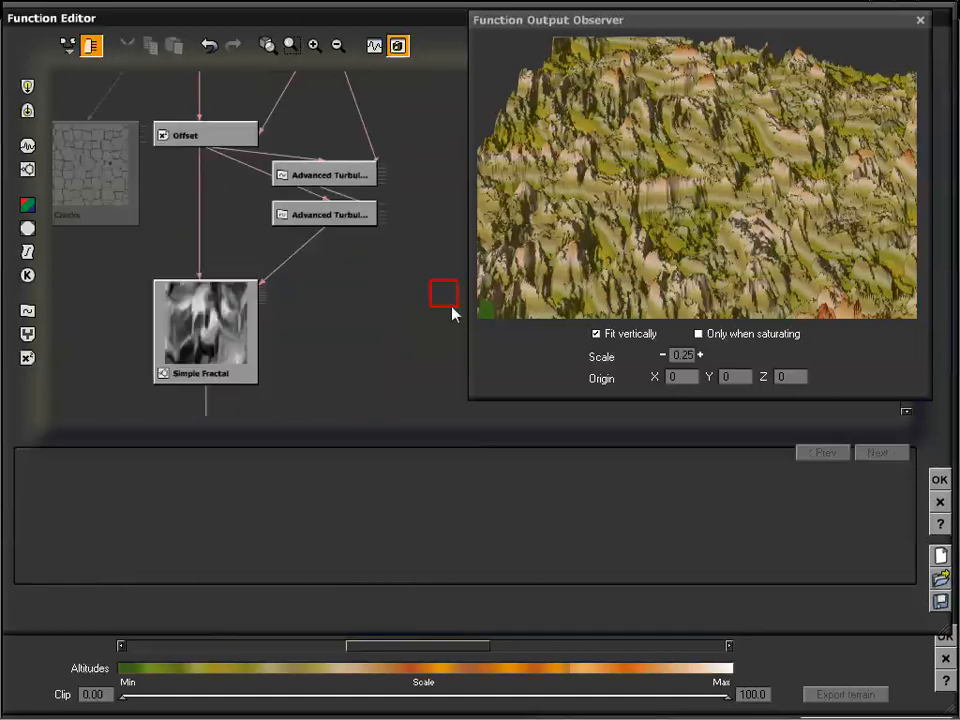
pyautogui.moveTo(400, 284); pyautogui.dragTo(401, 313, button='right')
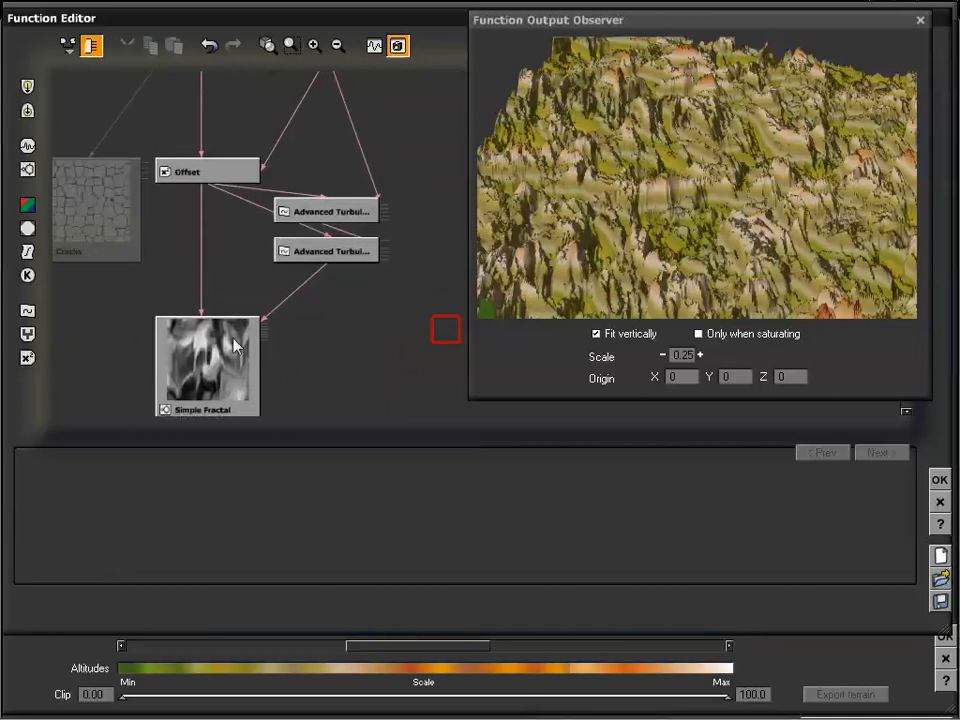
pyautogui.click(250, 368)
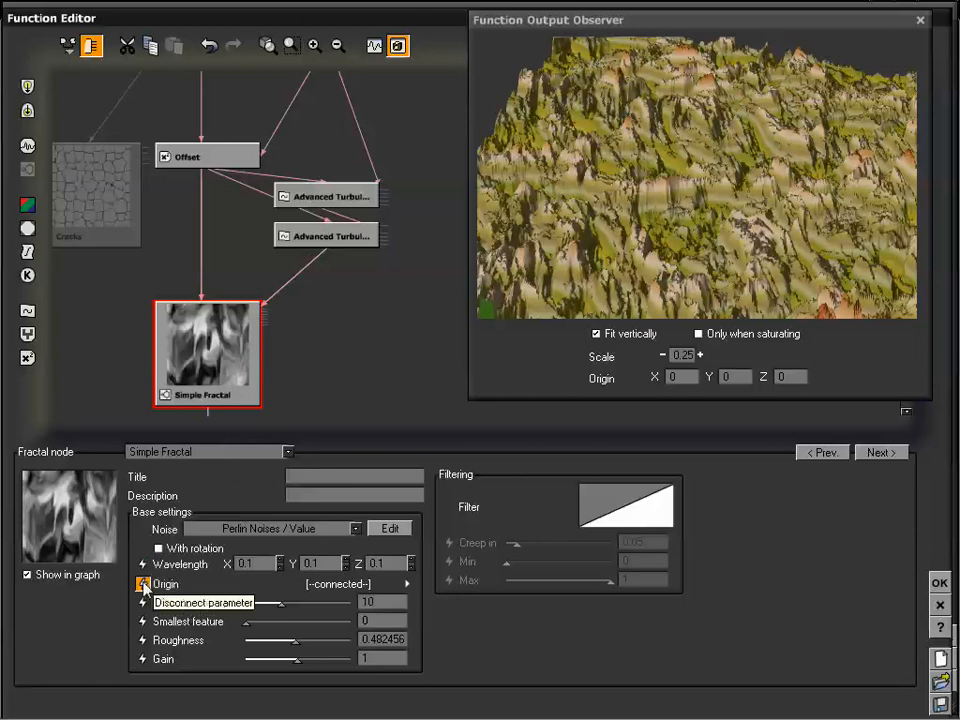
pyautogui.moveTo(332, 330); pyautogui.dragTo(336, 340)
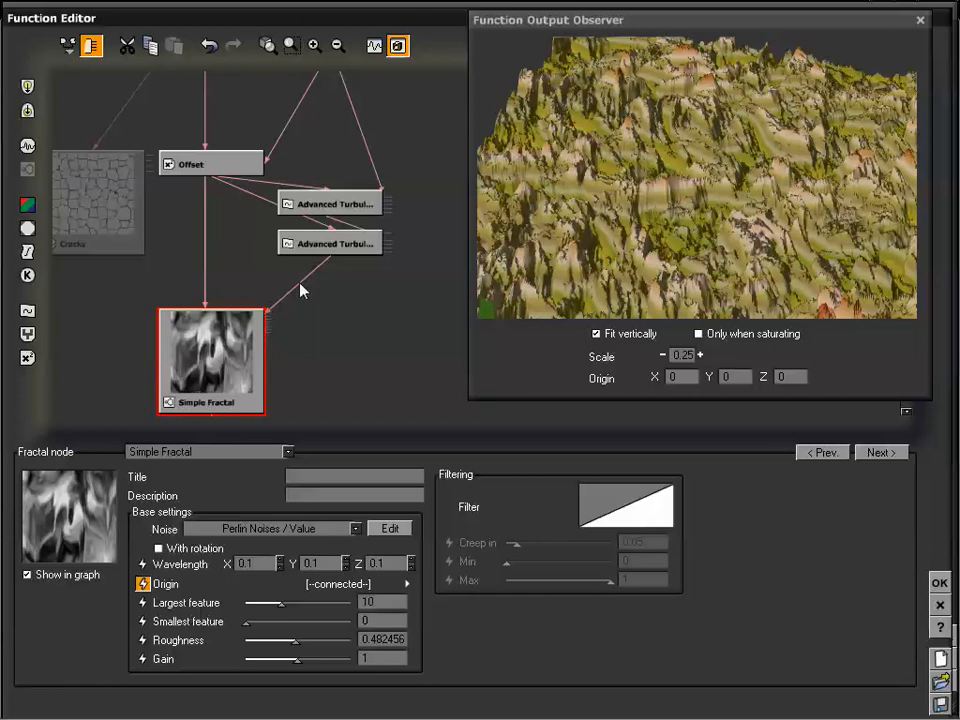
pyautogui.moveTo(332, 336); pyautogui.dragTo(337, 306)
pyautogui.click(315, 46)
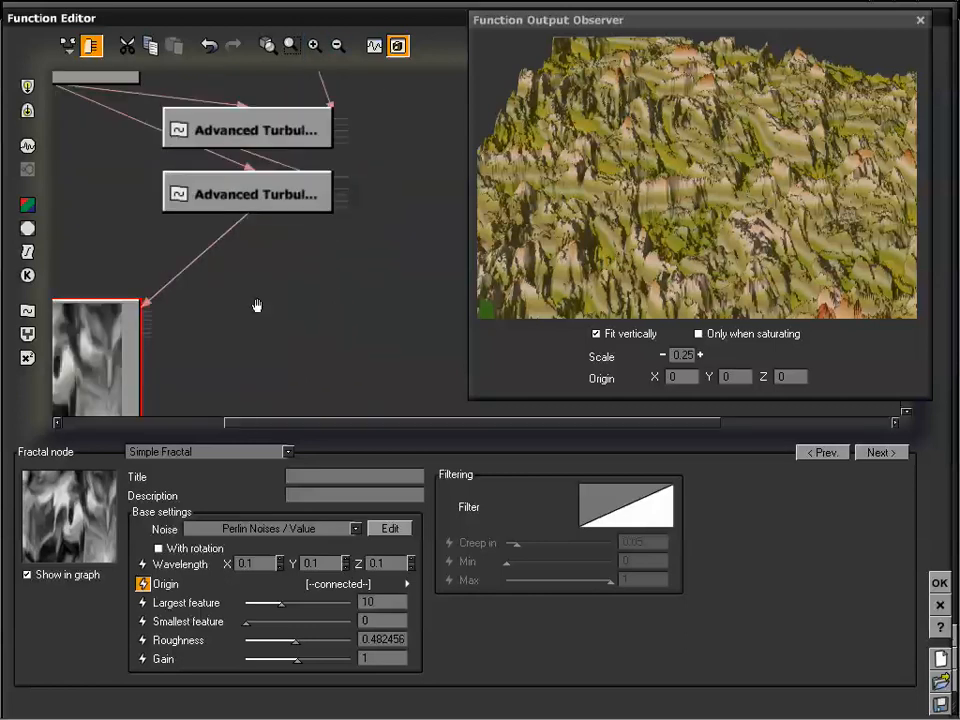
pyautogui.moveTo(257, 304); pyautogui.dragTo(352, 221)
pyautogui.click(326, 201)
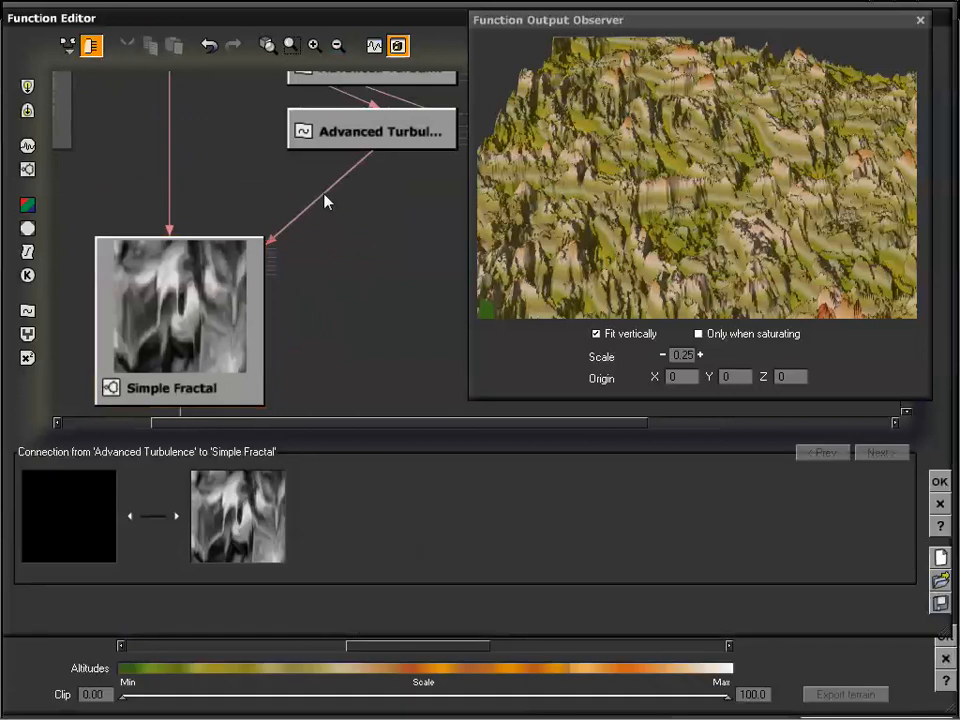
pyautogui.press('Delete')
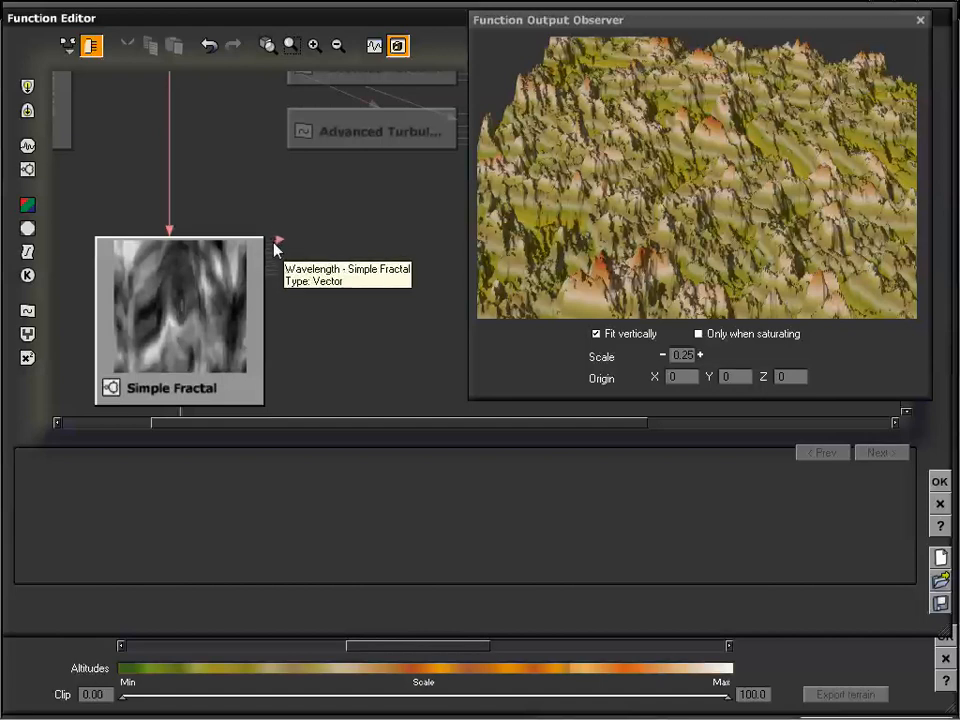
pyautogui.moveTo(353, 242); pyautogui.dragTo(366, 290)
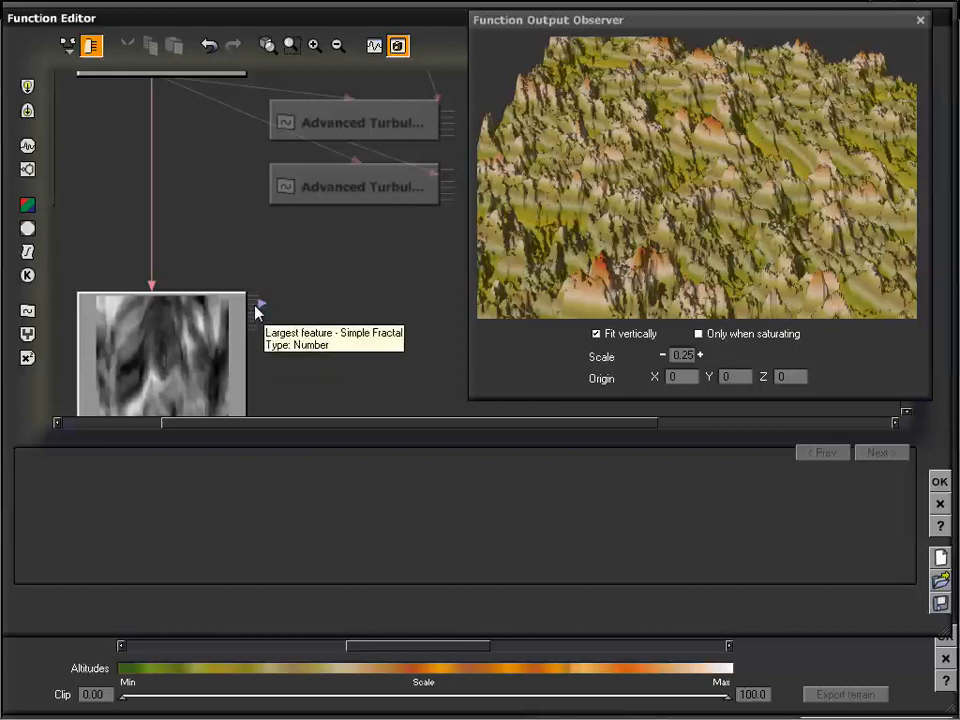
# Try to link the Simple Fractal's Largest feature input to the lowest Advanced Turbulence node, then to the Cracks node
pyautogui.moveTo(314, 302); pyautogui.dragTo(377, 183)
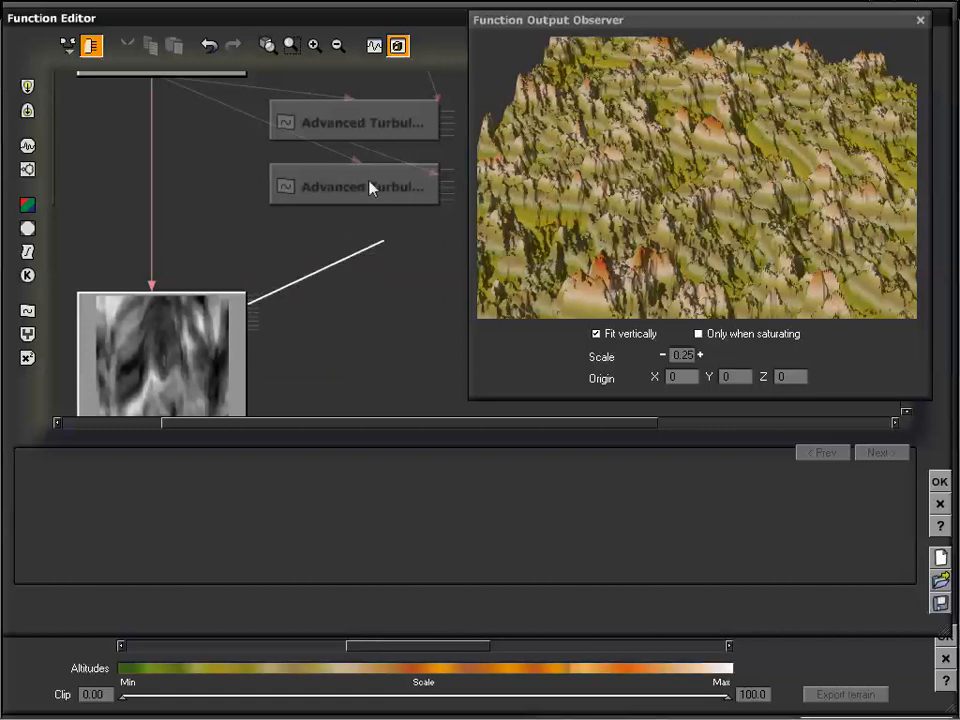
pyautogui.moveTo(298, 300); pyautogui.dragTo(431, 289, button='right')
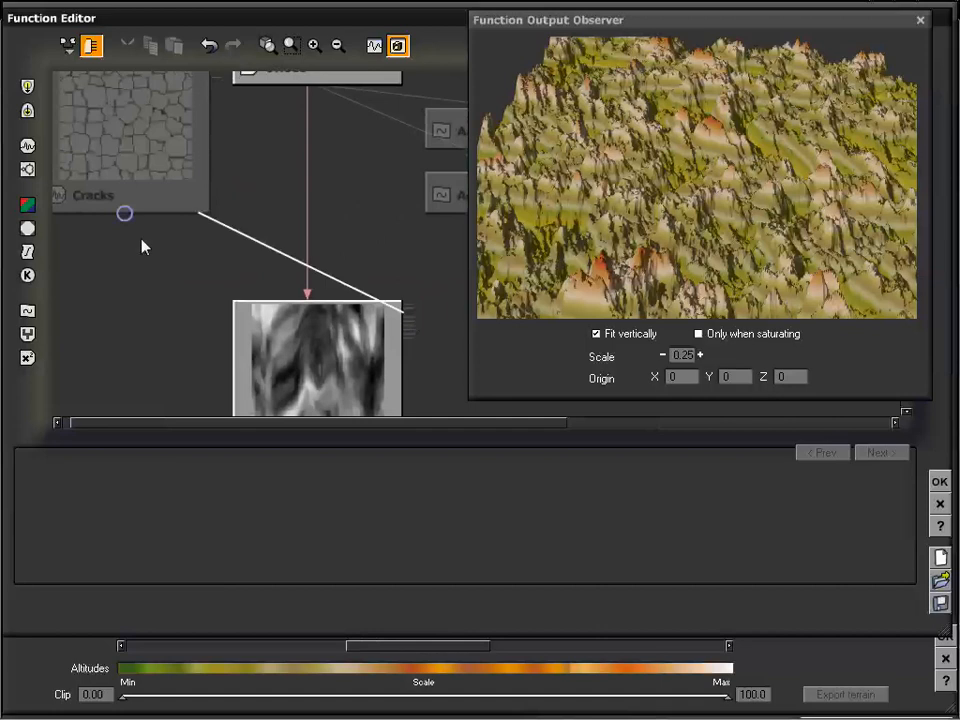
pyautogui.moveTo(142, 246); pyautogui.dragTo(431, 297)
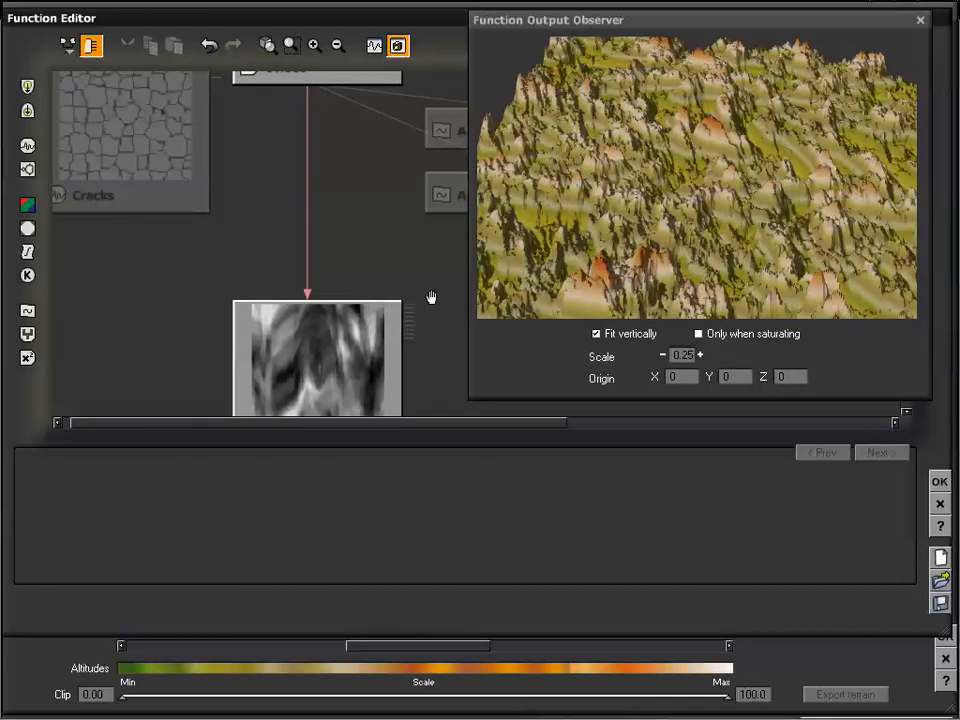
pyautogui.moveTo(431, 297); pyautogui.dragTo(284, 290, button='right')
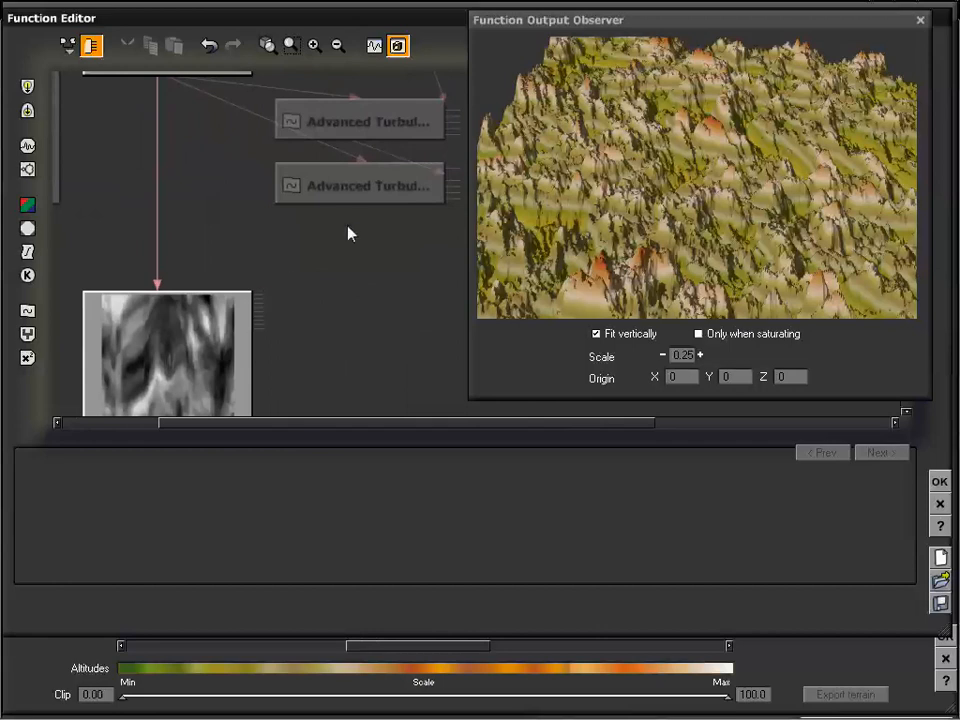
# Connect the lowest Advanced Turbulence node to the Simple Fractal's Wavelength input and inspect the terrain preview
pyautogui.moveTo(265, 298); pyautogui.dragTo(362, 206)
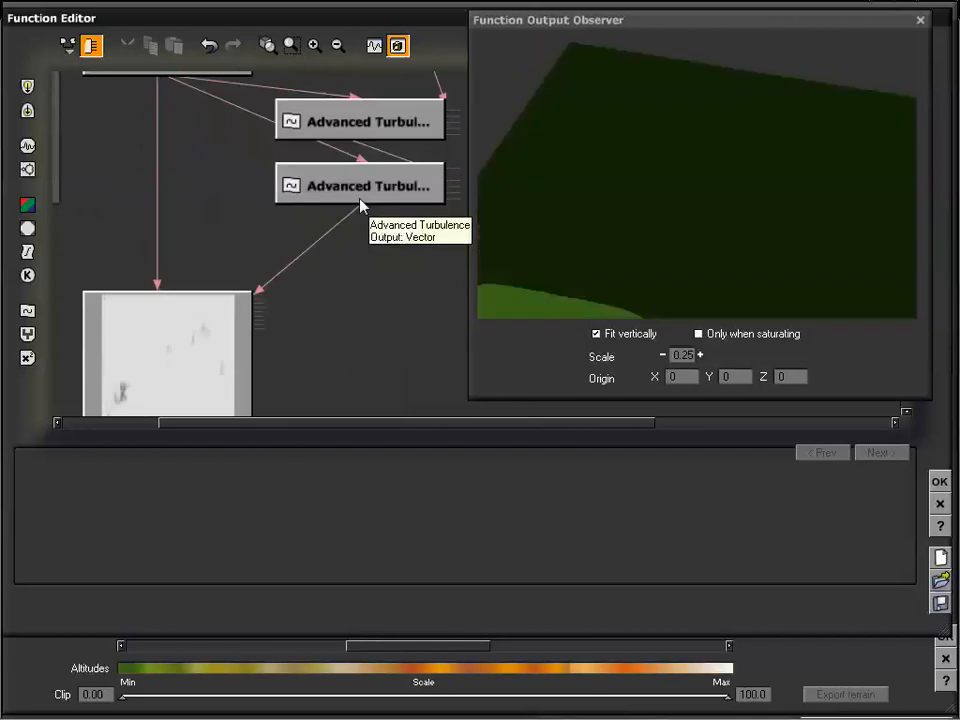
pyautogui.click(221, 331)
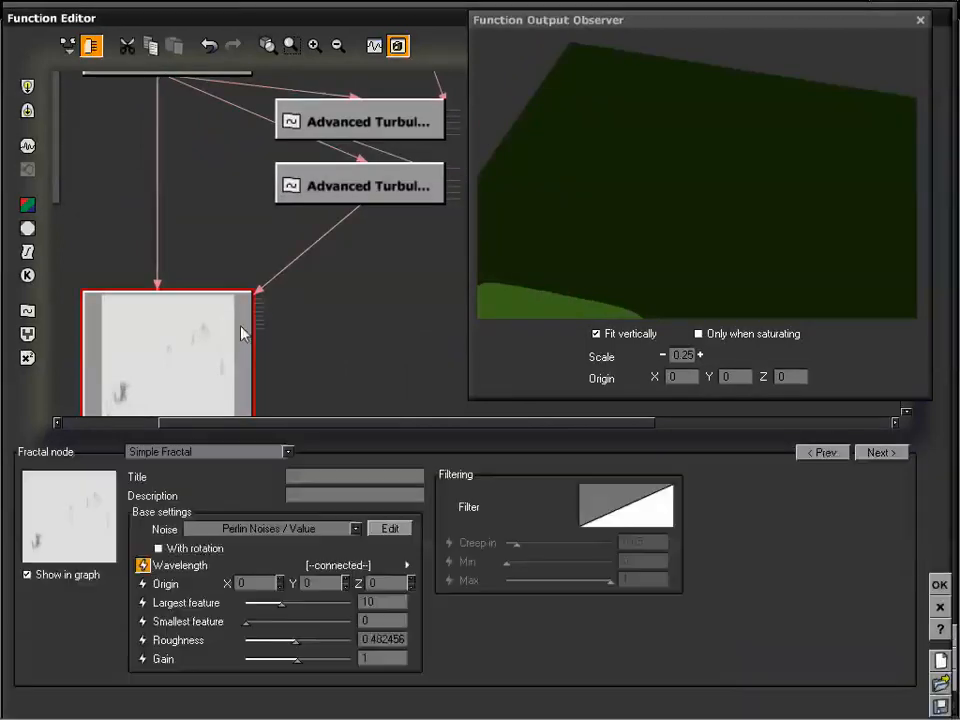
pyautogui.moveTo(369, 309); pyautogui.dragTo(369, 267, button='right')
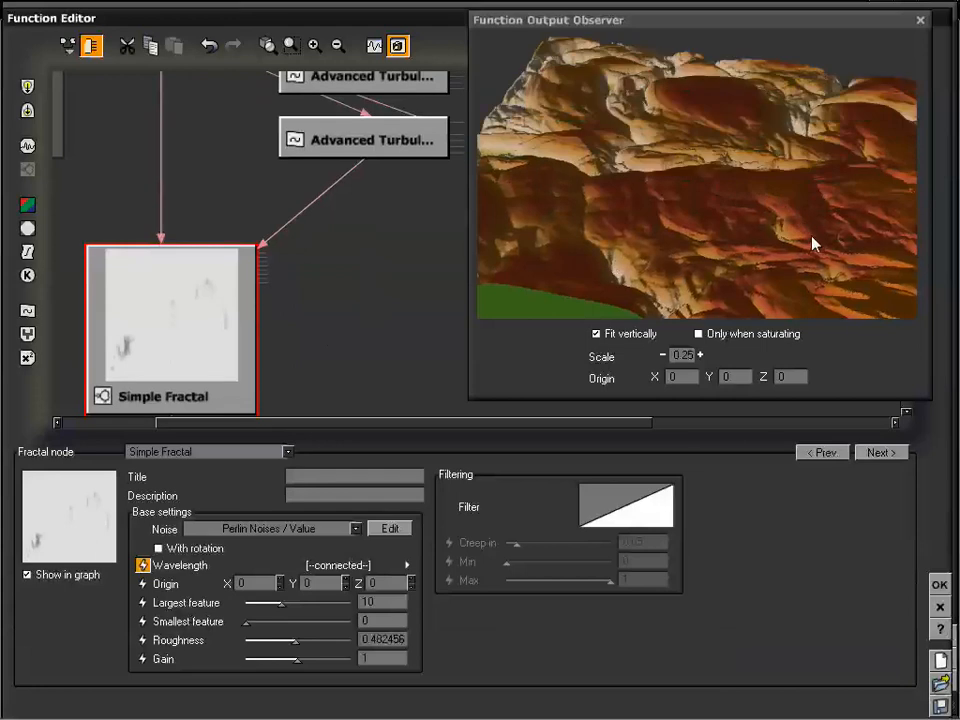
pyautogui.moveTo(829, 230); pyautogui.dragTo(713, 246)
pyautogui.moveTo(779, 210)
pyautogui.mouseDown()
pyautogui.moveTo(739, 208)
pyautogui.moveTo(763, 199)
pyautogui.moveTo(774, 209)
pyautogui.mouseUp()
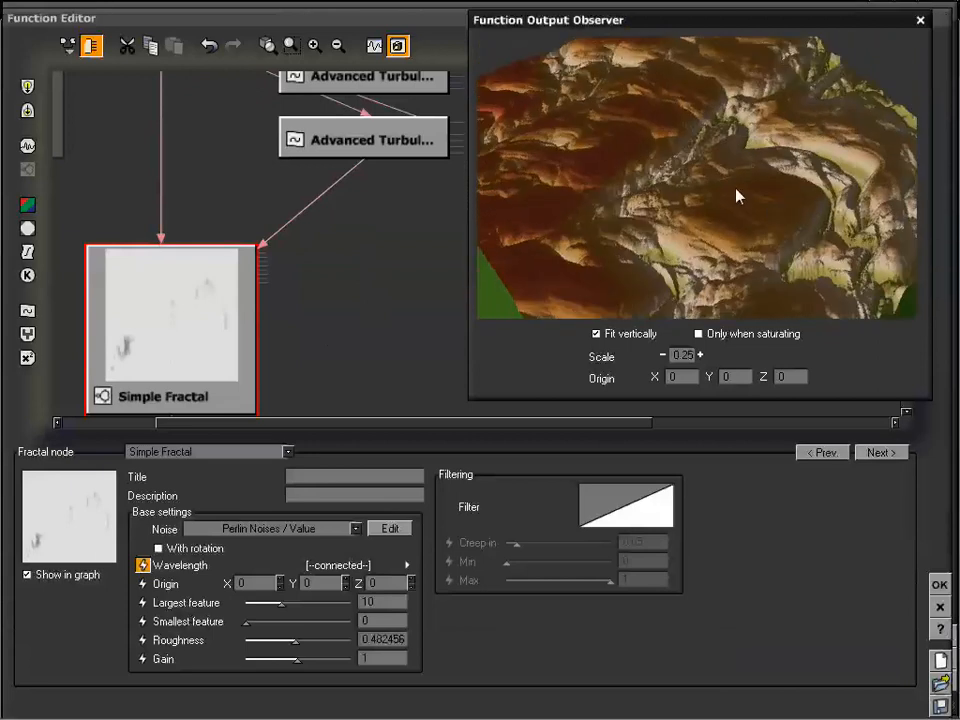
# Delete the two upper Advanced Turbulence nodes, keeping only the one that feeds the Simple Fractal, and inspect the preview
pyautogui.click(338, 45)
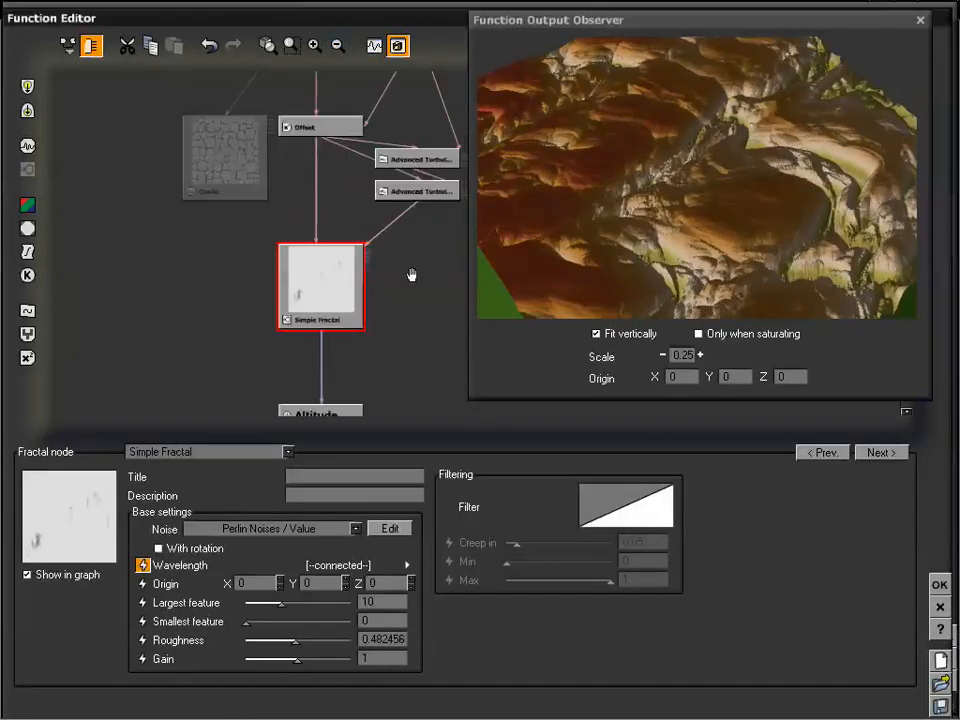
pyautogui.moveTo(413, 272); pyautogui.dragTo(359, 354)
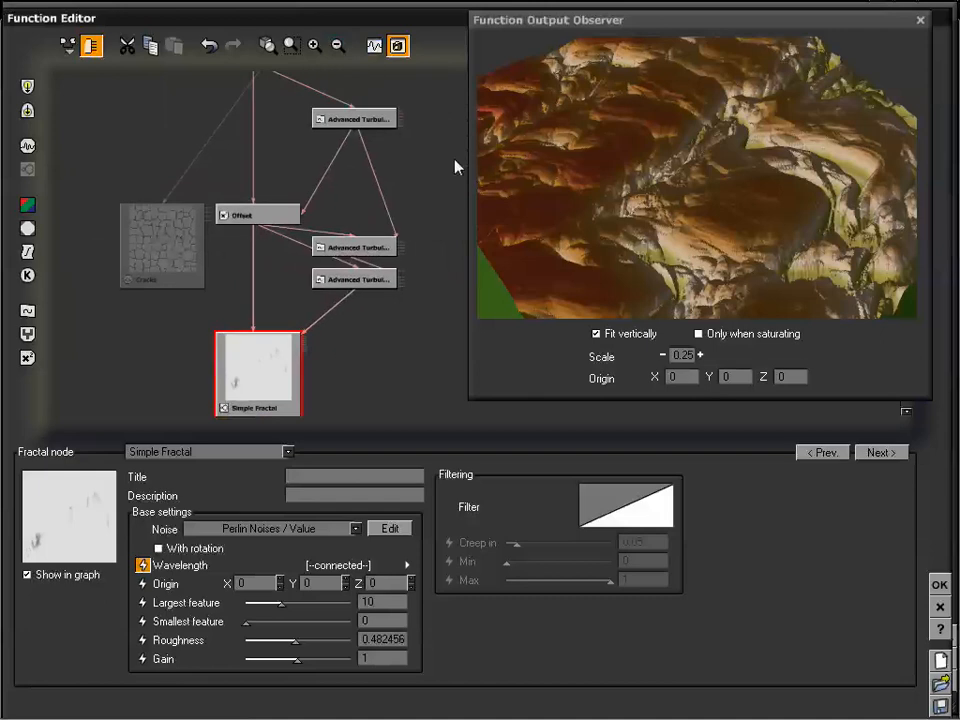
pyautogui.moveTo(522, 132); pyautogui.dragTo(660, 157)
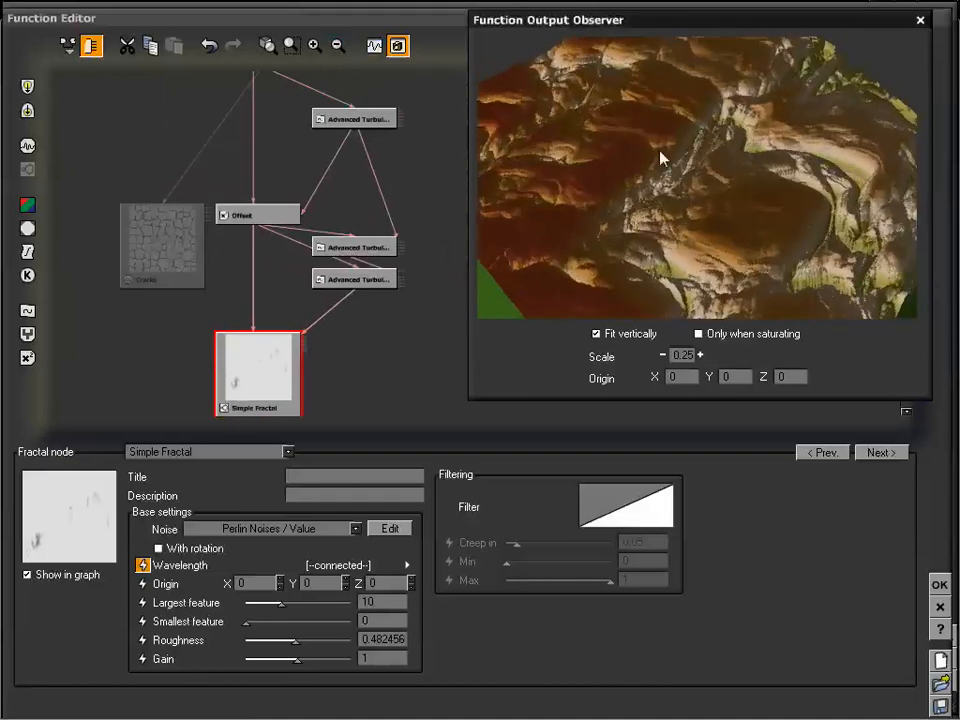
pyautogui.click(366, 124)
pyautogui.press('Delete')
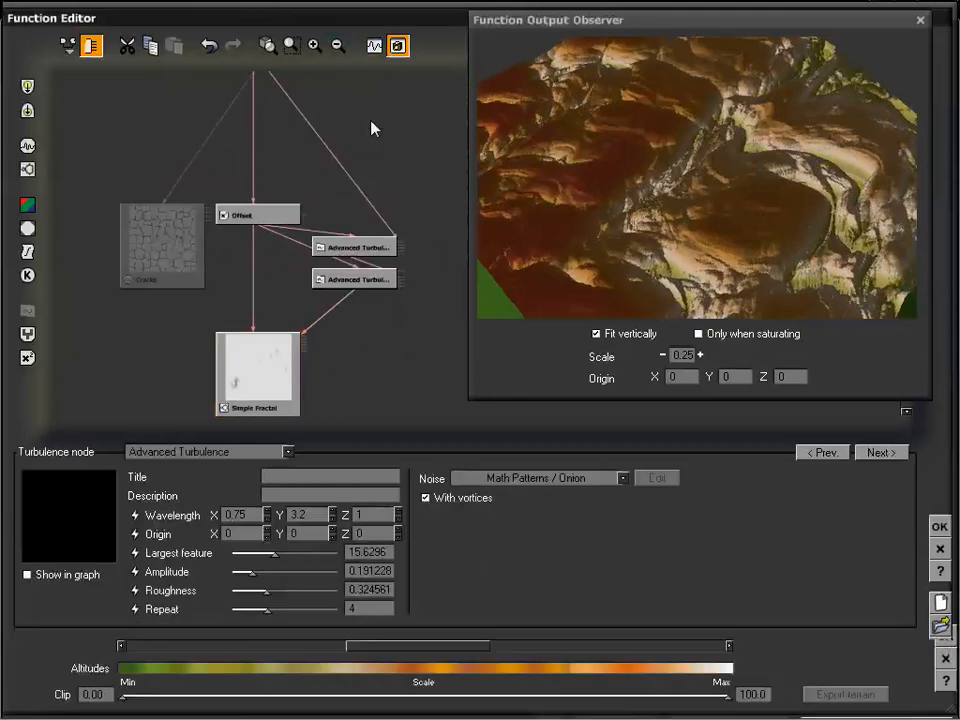
pyautogui.click(378, 249)
pyautogui.press('Delete')
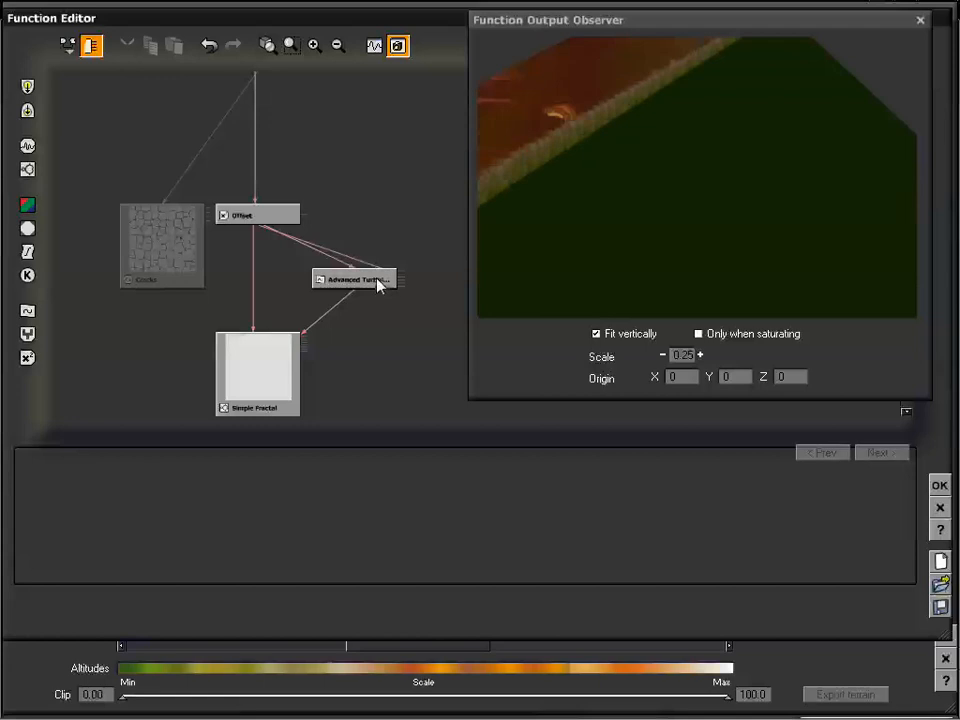
pyautogui.moveTo(663, 186); pyautogui.dragTo(699, 156)
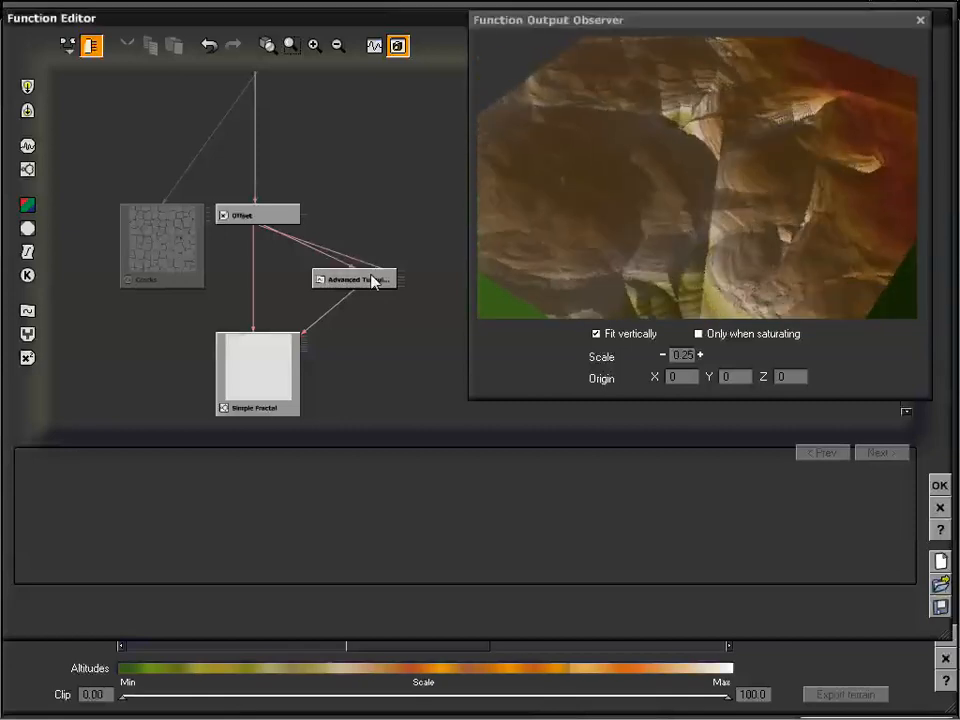
# Disconnect the Origin input of the remaining Advanced Turbulence node and review its settings and those of the Simple Fractal
pyautogui.click(374, 281)
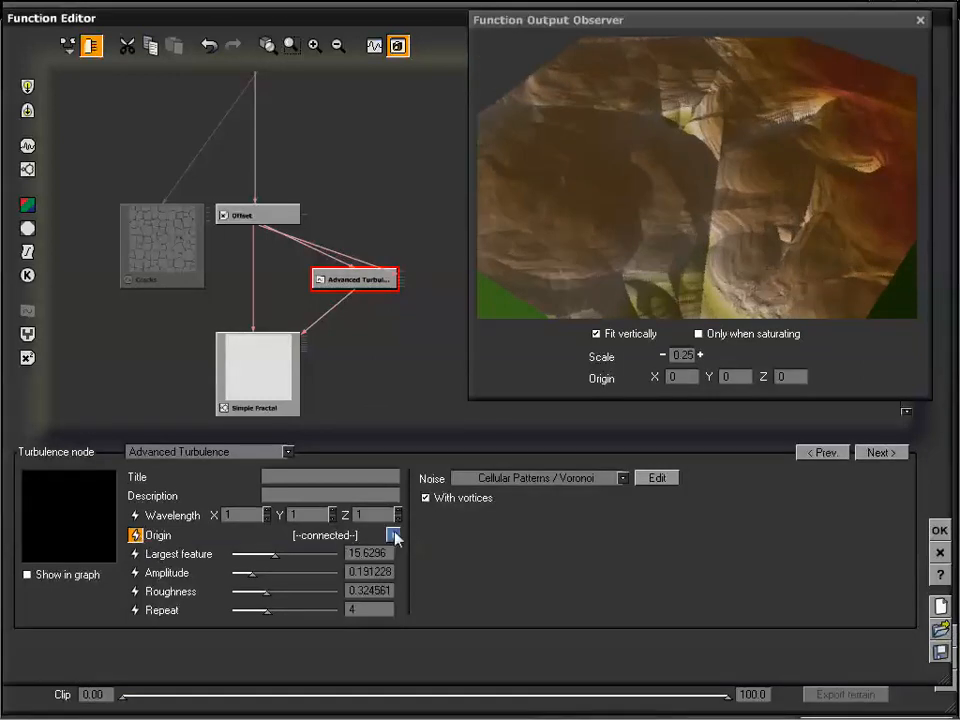
pyautogui.click(135, 537)
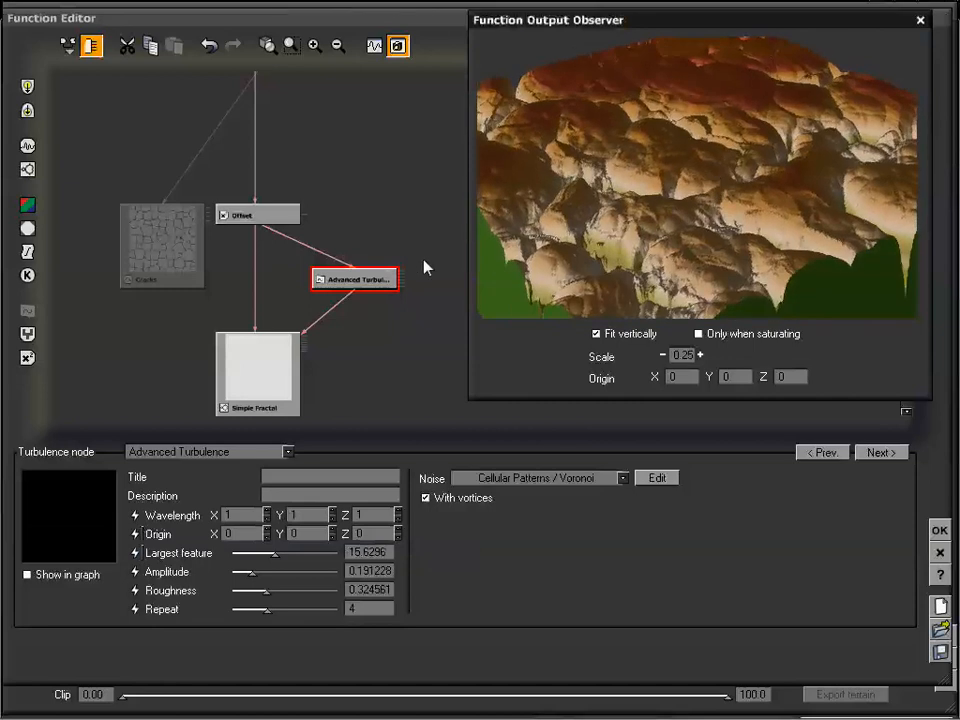
pyautogui.click(280, 358)
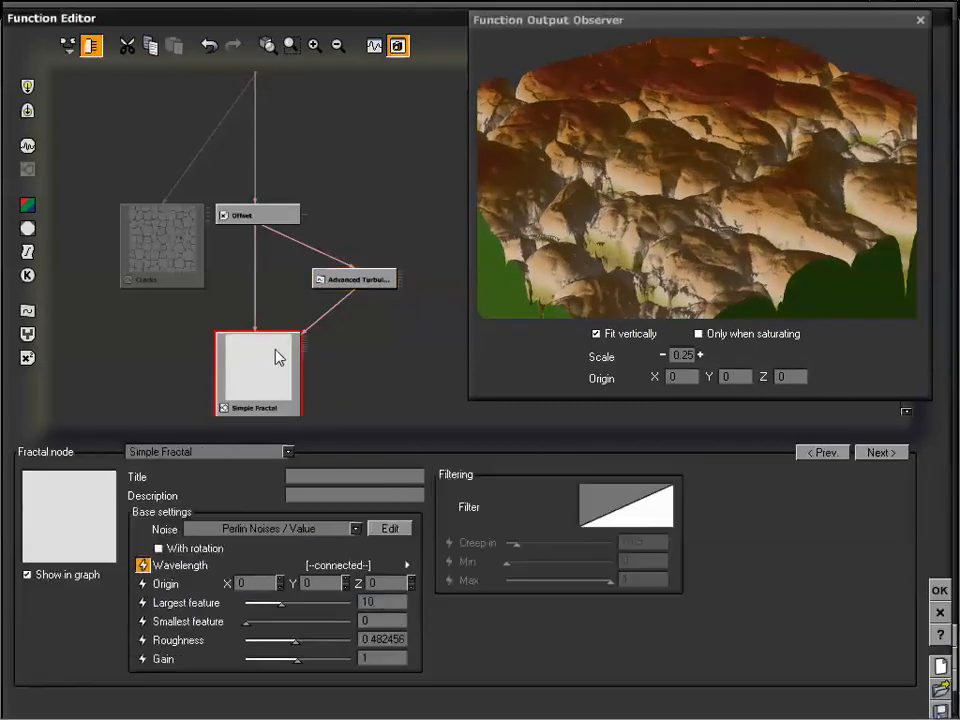
pyautogui.moveTo(360, 328); pyautogui.dragTo(352, 180)
pyautogui.click(350, 193)
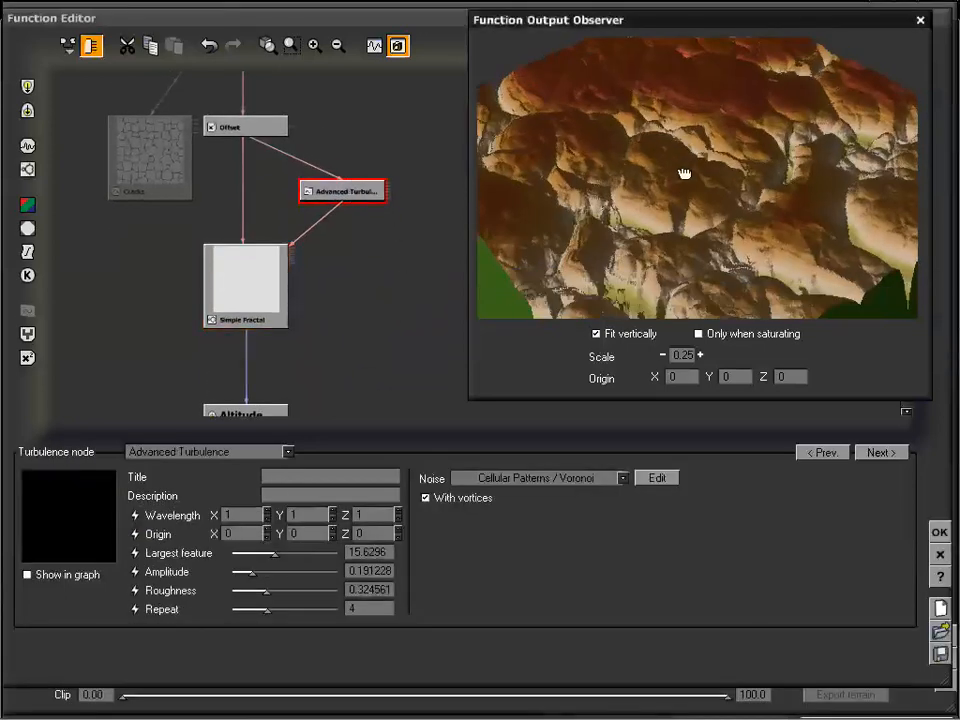
pyautogui.click(256, 284)
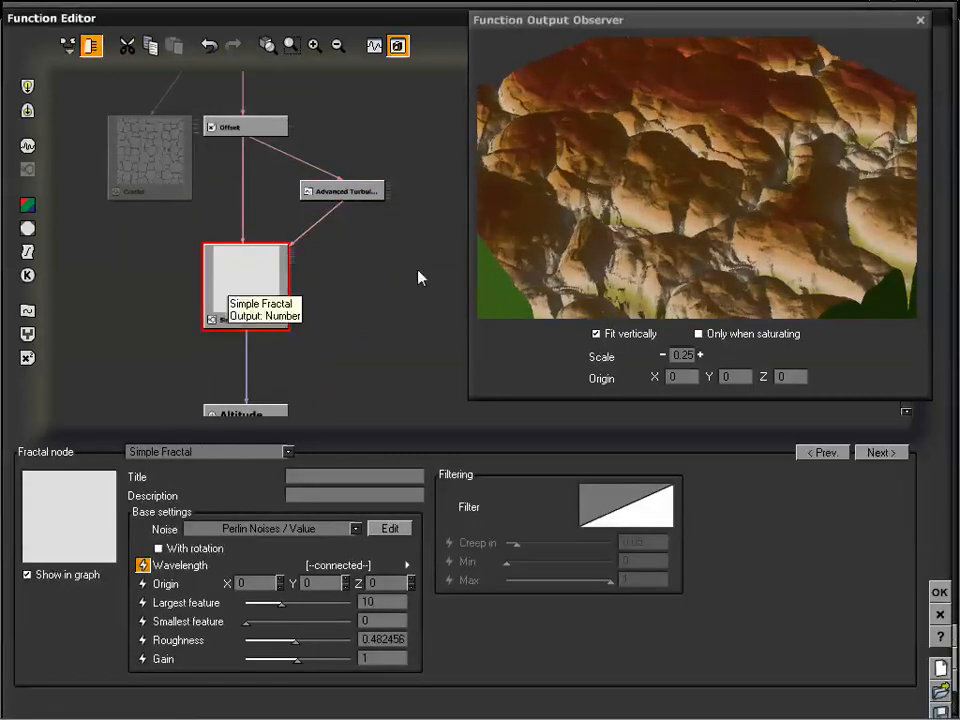
# Compare the terrain preview with and without Fit vertically, viewing the surface from several angles
pyautogui.click(597, 334)
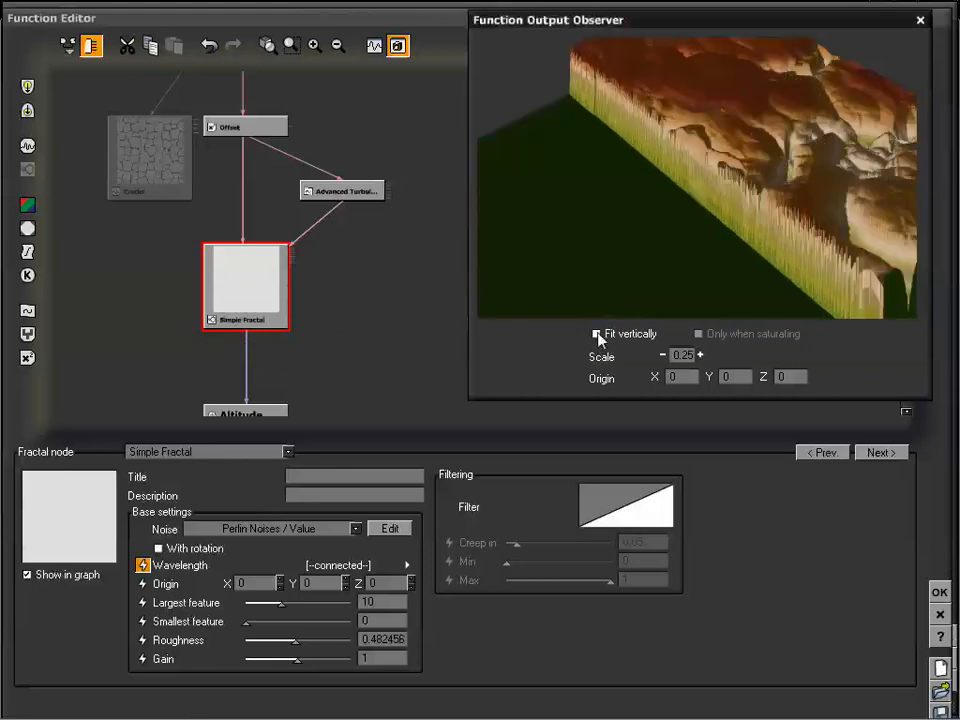
pyautogui.moveTo(746, 167); pyautogui.dragTo(652, 160)
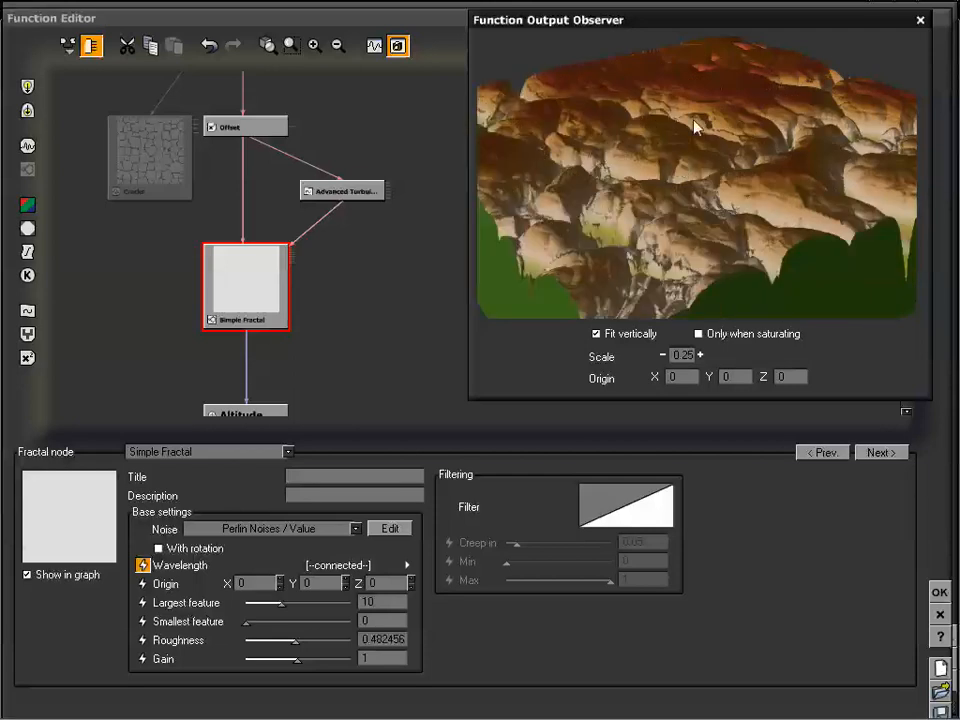
pyautogui.moveTo(696, 118); pyautogui.dragTo(739, 142)
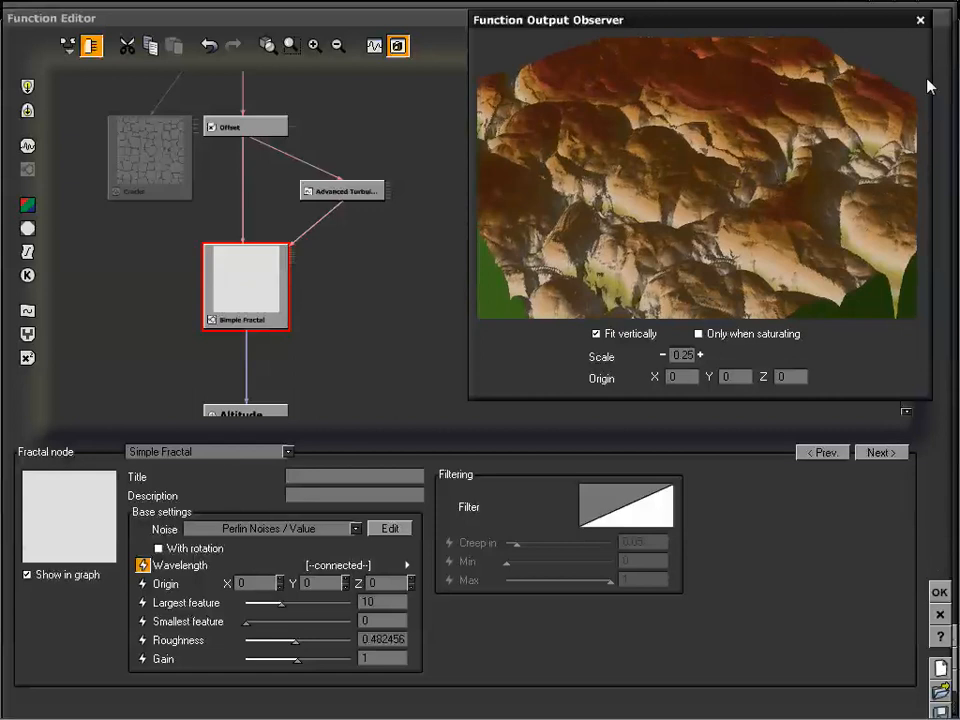
# Close the output preview, accept the function and inspect the resulting terrain in the Terrain Editor from another angle
pyautogui.click(918, 20)
pyautogui.click(940, 592)
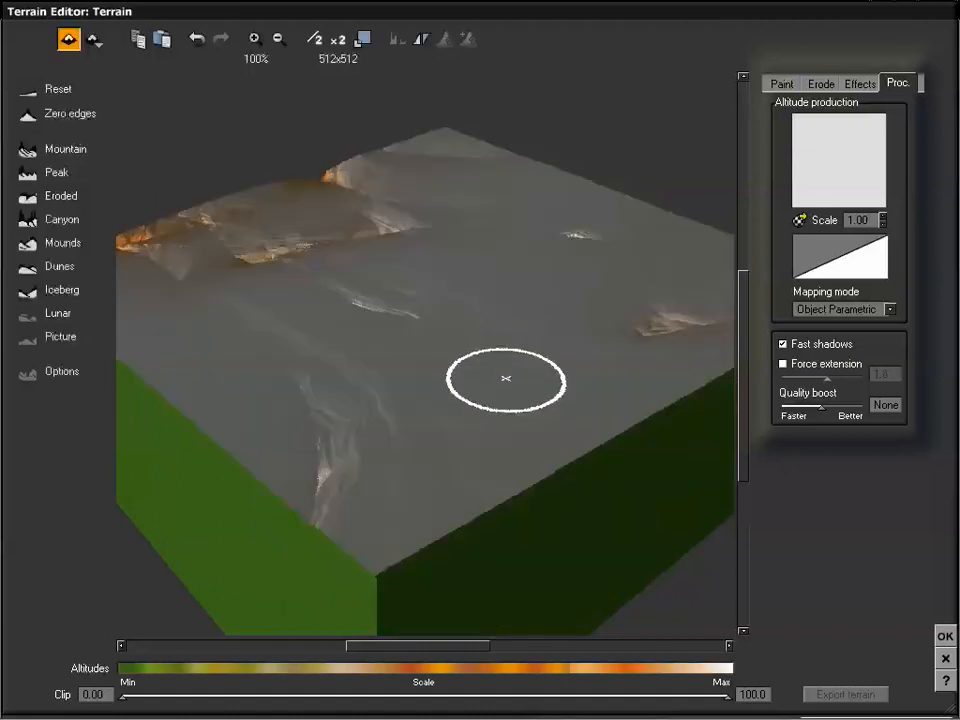
pyautogui.moveTo(506, 378); pyautogui.dragTo(510, 268)
pyautogui.moveTo(431, 324)
pyautogui.mouseDown()
pyautogui.moveTo(480, 321)
pyautogui.moveTo(375, 315)
pyautogui.moveTo(412, 320)
pyautogui.moveTo(421, 336)
pyautogui.mouseUp()
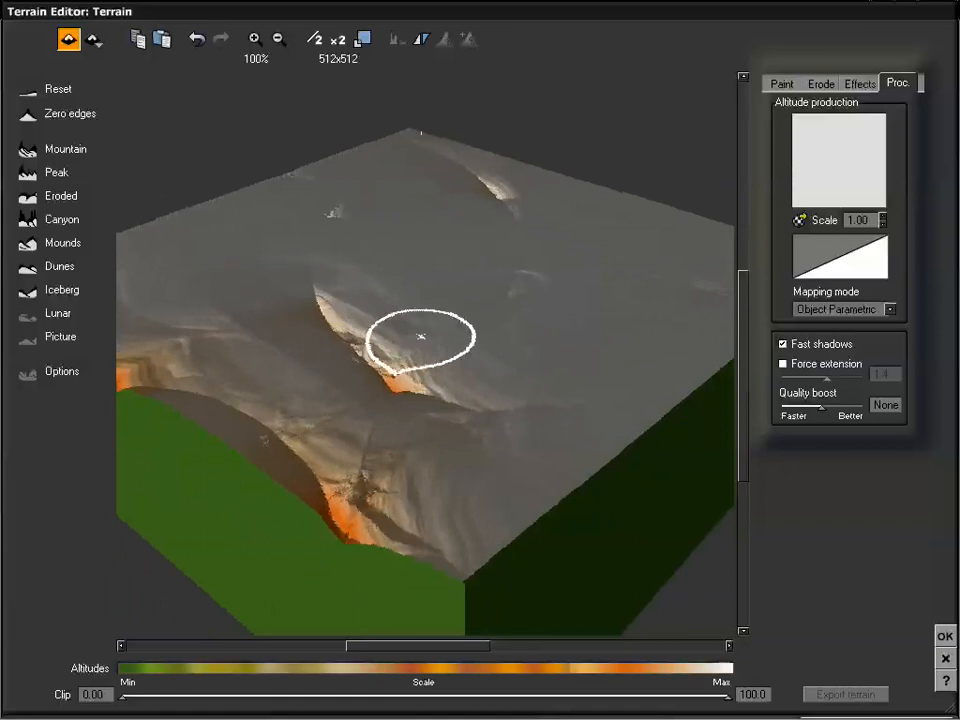
# Reopen the altitude production function with its output preview and compare the terrain with Fit vertically off and on
pyautogui.rightClick(808, 128)
pyautogui.click(843, 140)
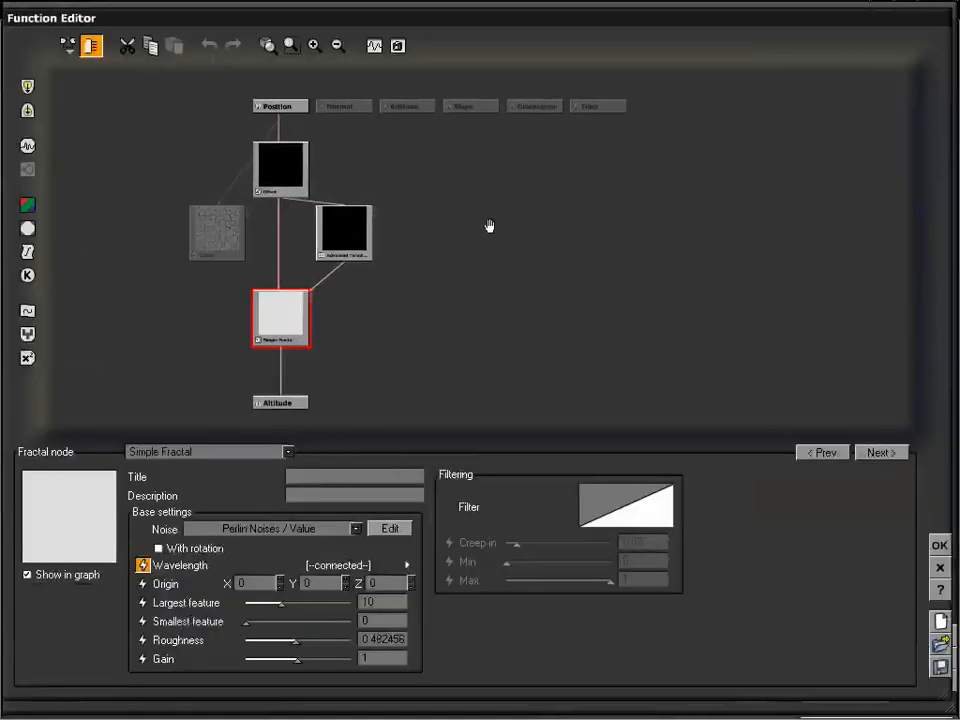
pyautogui.click(398, 46)
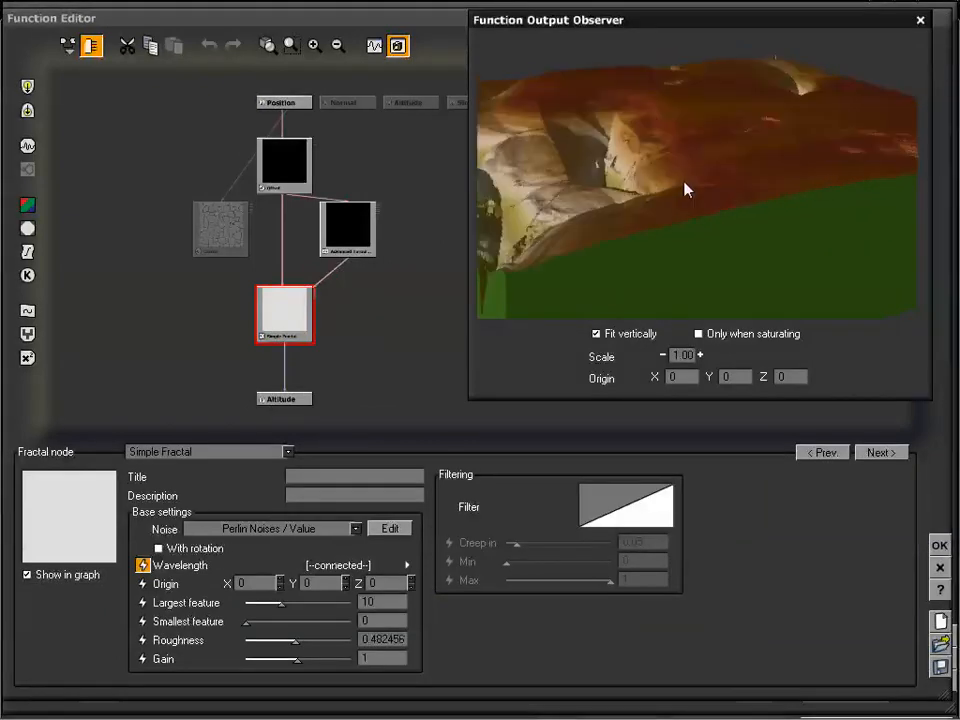
pyautogui.moveTo(686, 189)
pyautogui.mouseDown()
pyautogui.moveTo(718, 182)
pyautogui.moveTo(694, 178)
pyautogui.mouseUp()
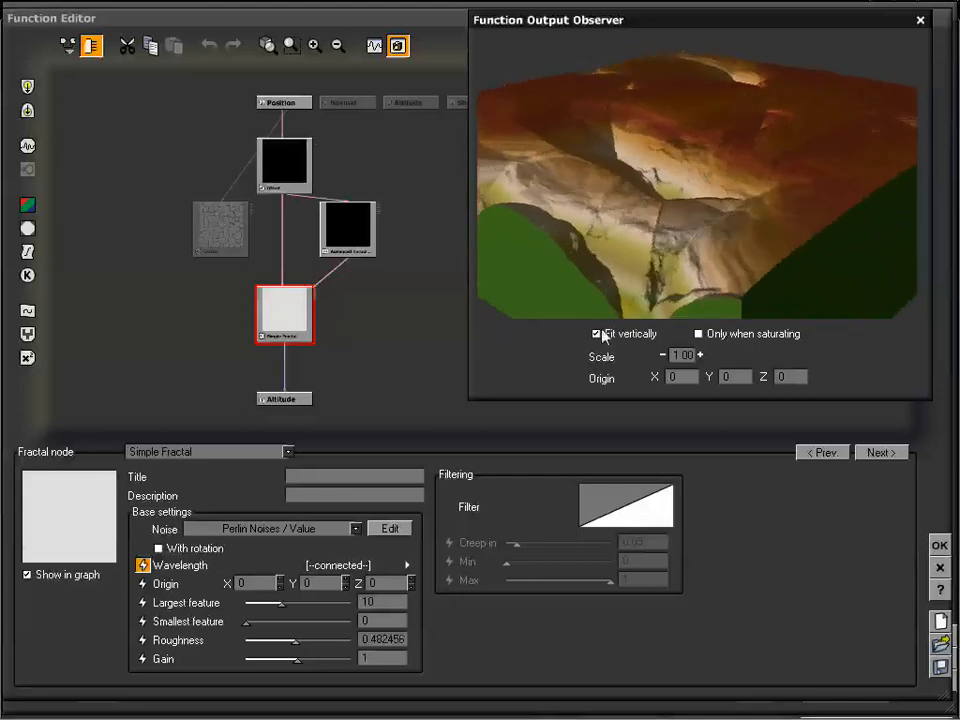
pyautogui.click(598, 335)
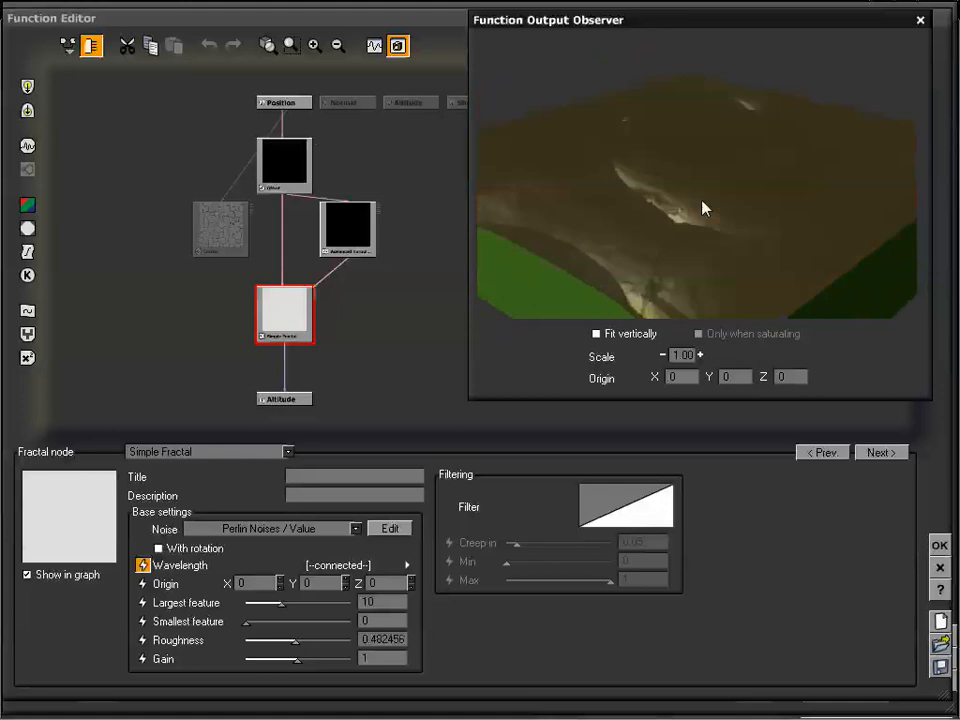
pyautogui.moveTo(727, 196); pyautogui.dragTo(594, 180)
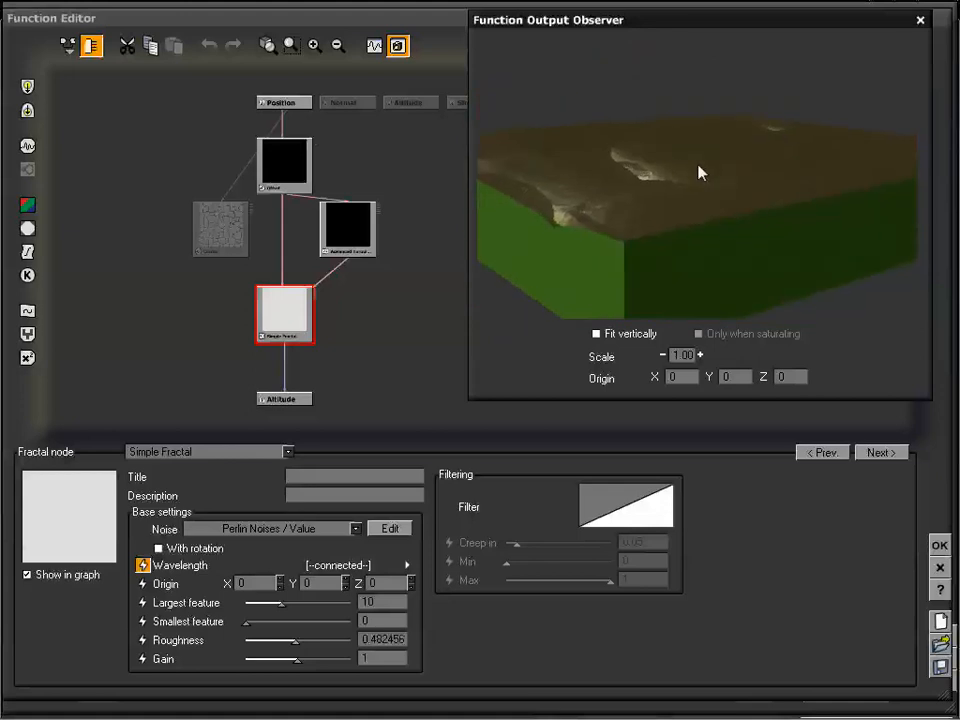
pyautogui.moveTo(699, 172); pyautogui.dragTo(761, 236)
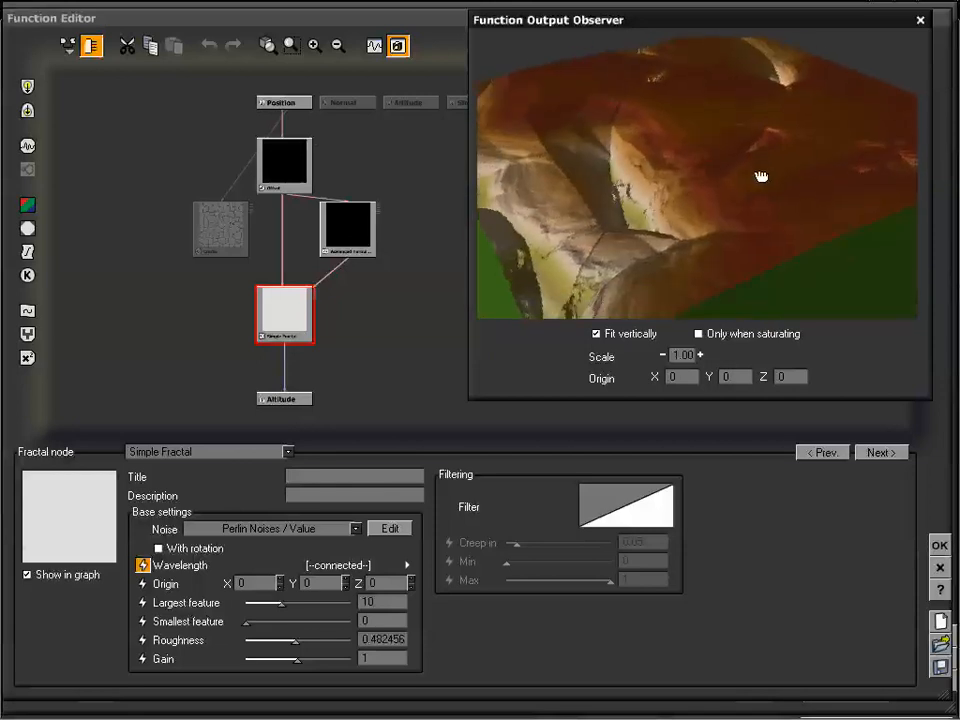
# Set the Advanced Turbulence node's noise to Cellular Patterns / Crystals and examine the preview
pyautogui.click(361, 238)
pyautogui.click(608, 481)
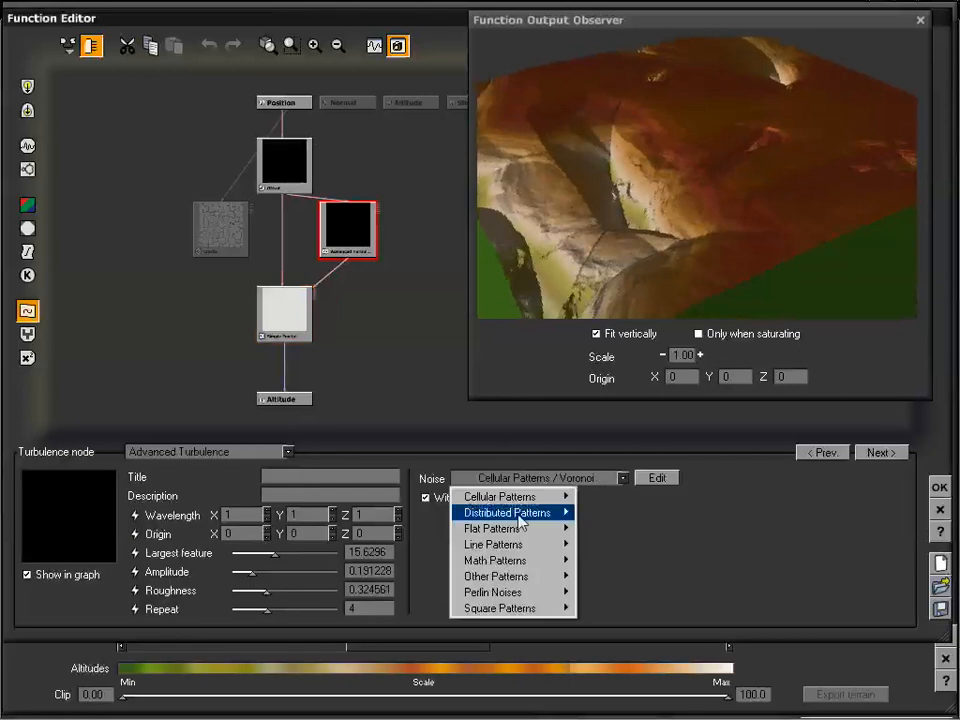
pyautogui.moveTo(545, 498)
pyautogui.click(621, 513)
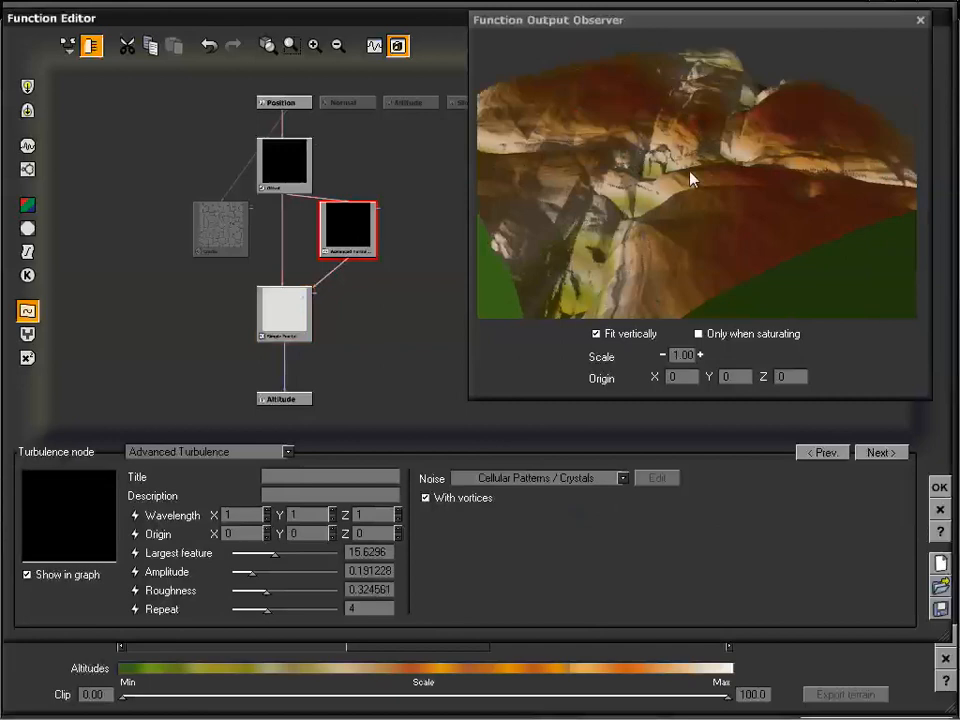
pyautogui.moveTo(682, 165); pyautogui.dragTo(676, 195)
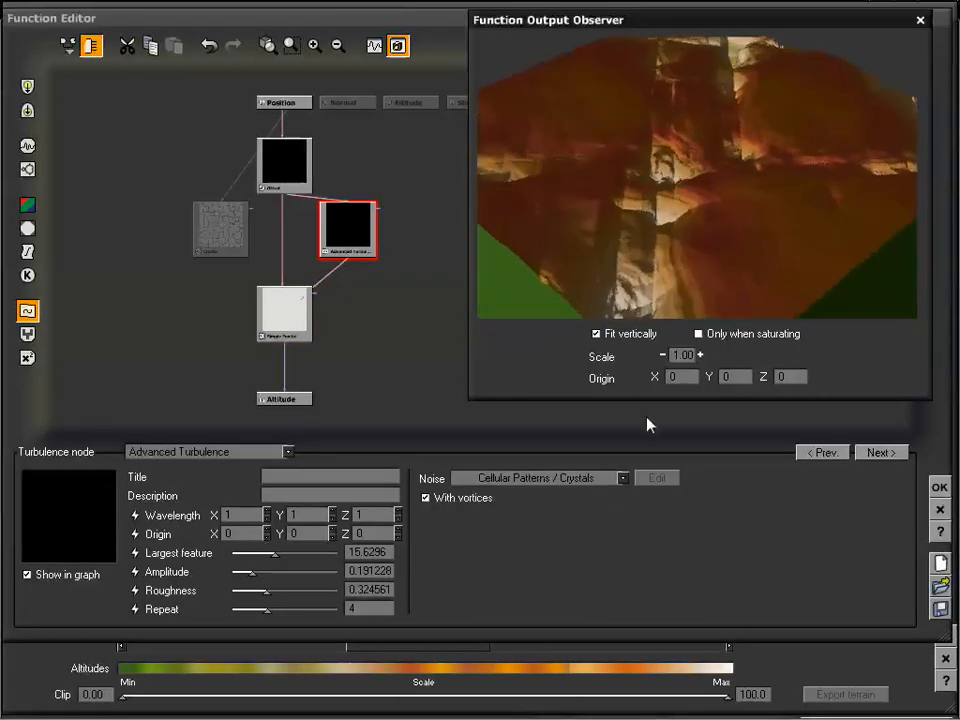
# Set the Advanced Turbulence node's noise to Math Patterns / Spiral
pyautogui.click(618, 478)
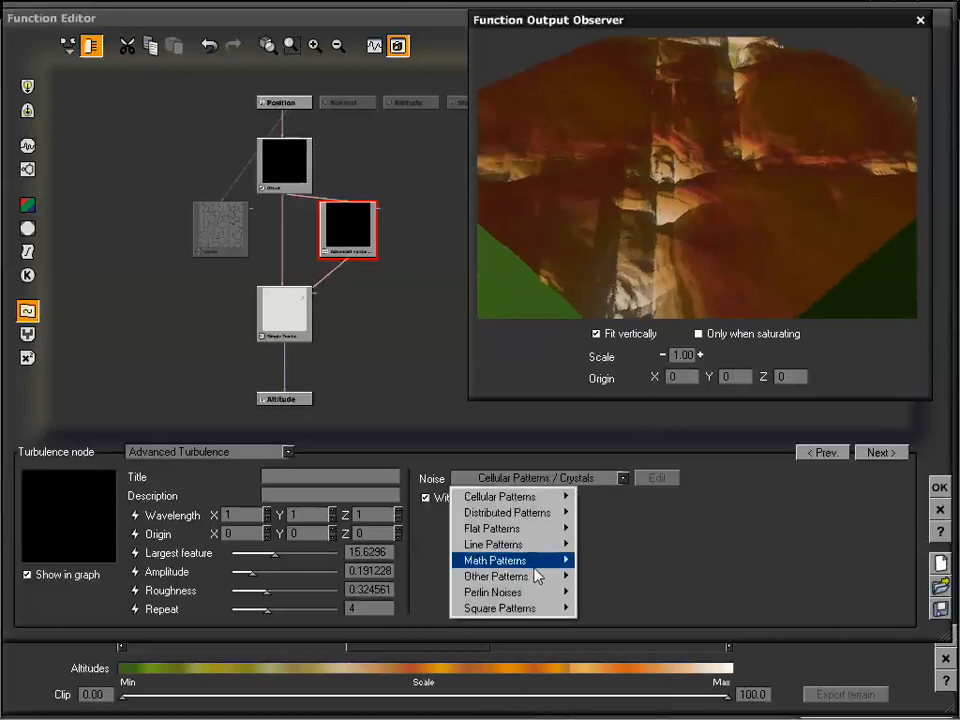
pyautogui.moveTo(566, 561)
pyautogui.click(600, 433)
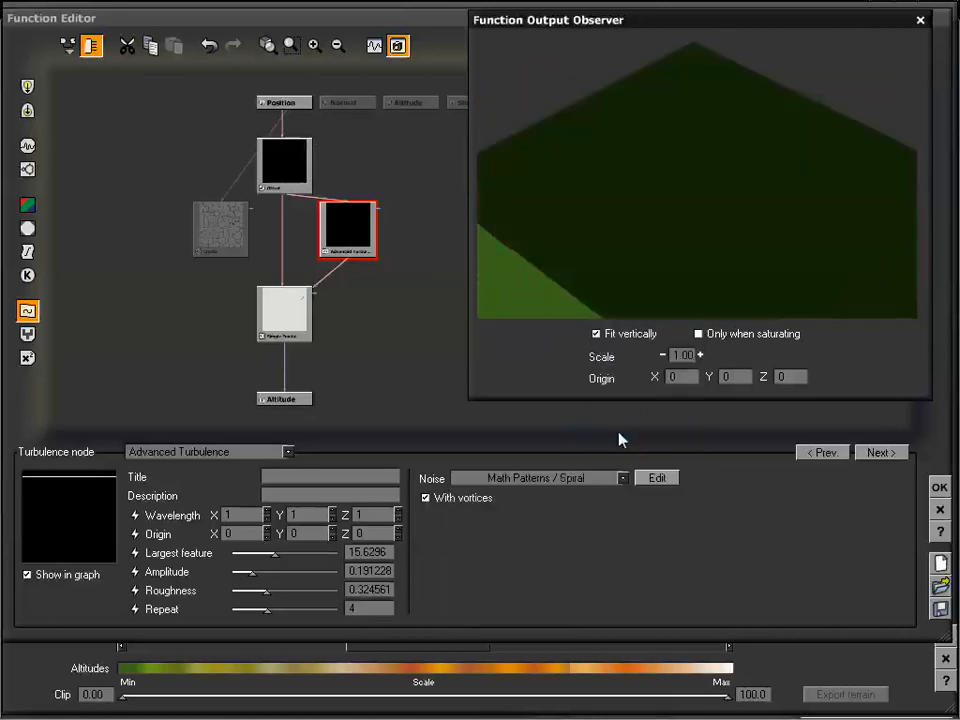
# Reduce the output preview's scale to 0.50 and view the Spiral-driven terrain from another angle
pyautogui.moveTo(697, 213); pyautogui.dragTo(746, 141)
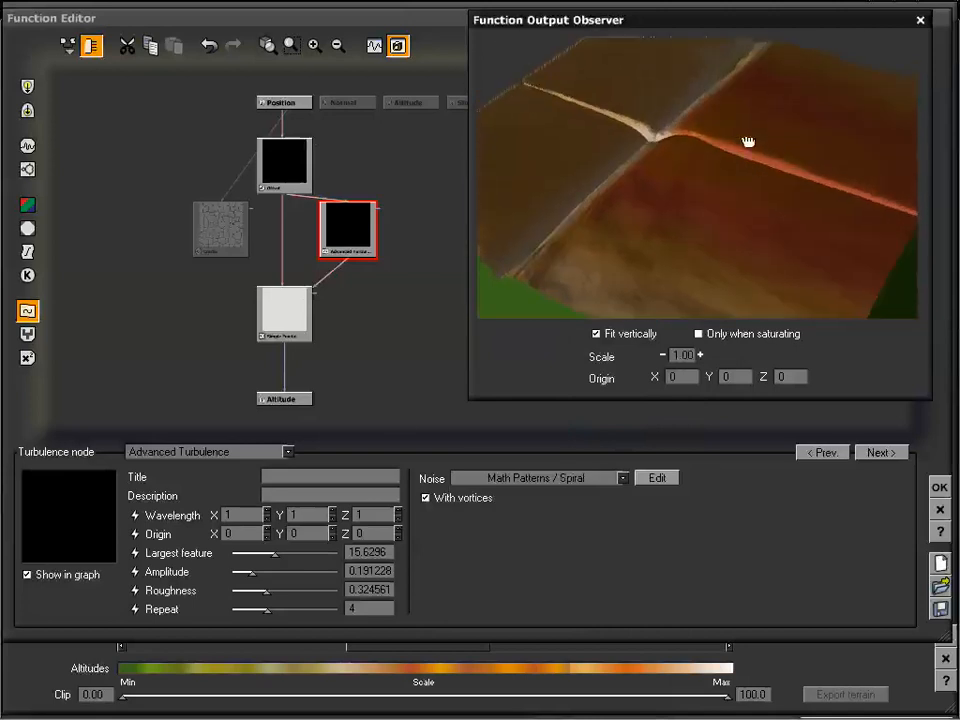
pyautogui.doubleClick(245, 515)
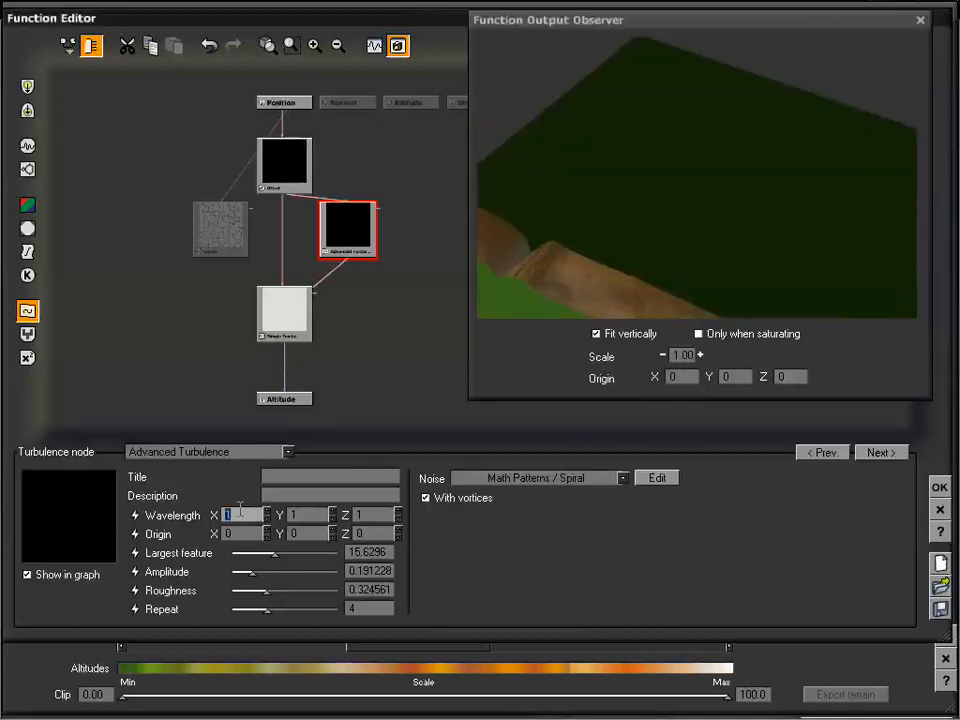
pyautogui.click(661, 355)
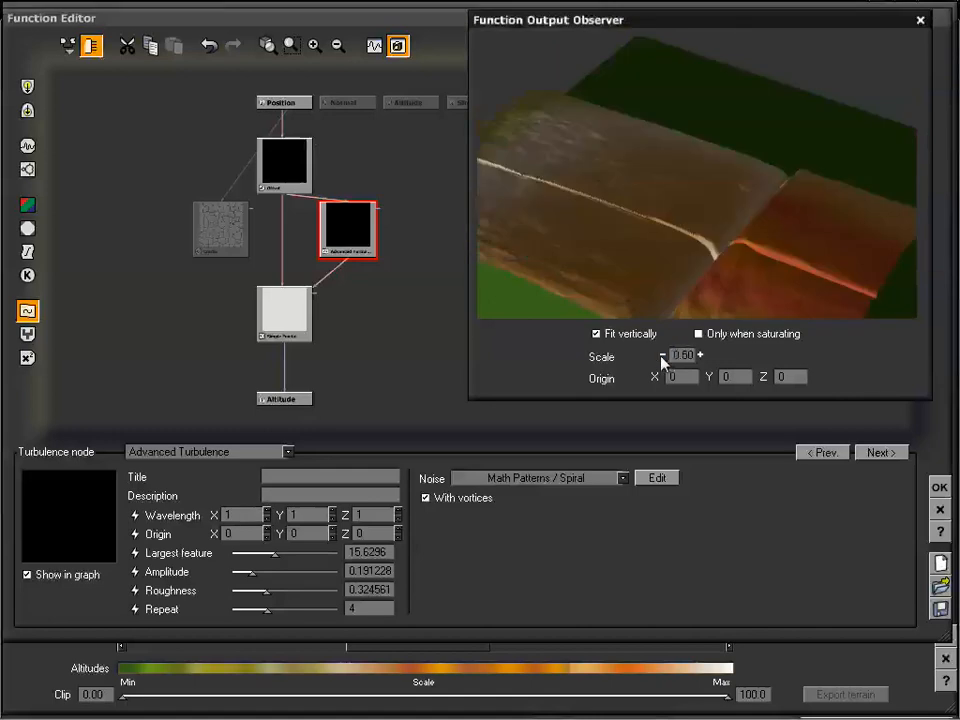
# Set the Advanced Turbulence node's Wavelength to 0.5 on X, Y and Z and inspect the terrain preview
pyautogui.doubleClick(232, 514)
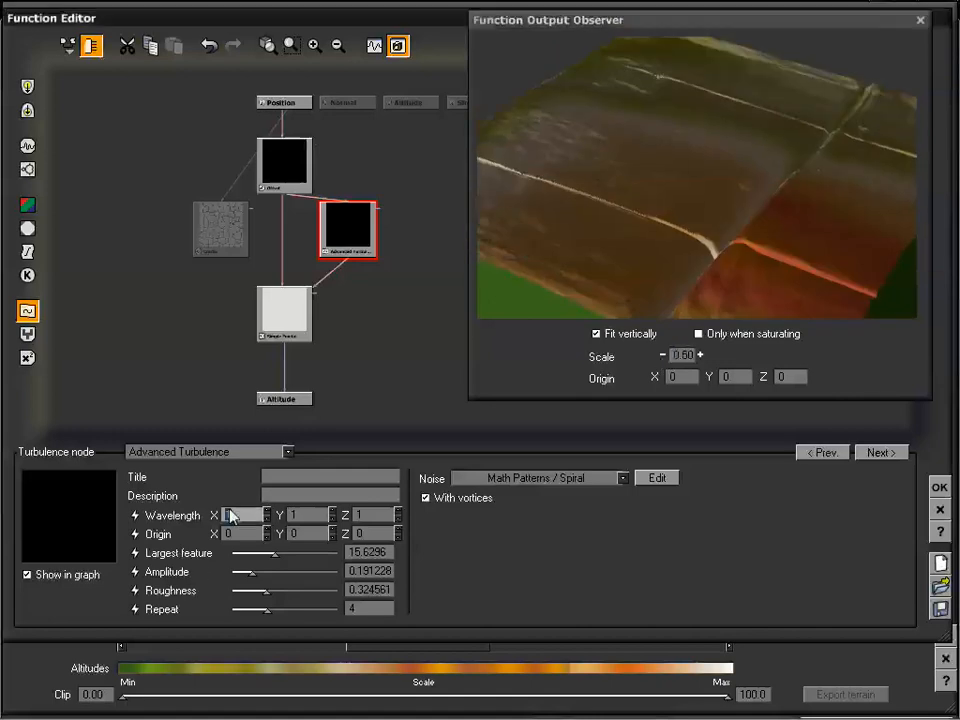
pyautogui.write('.5')
pyautogui.press('Tab')
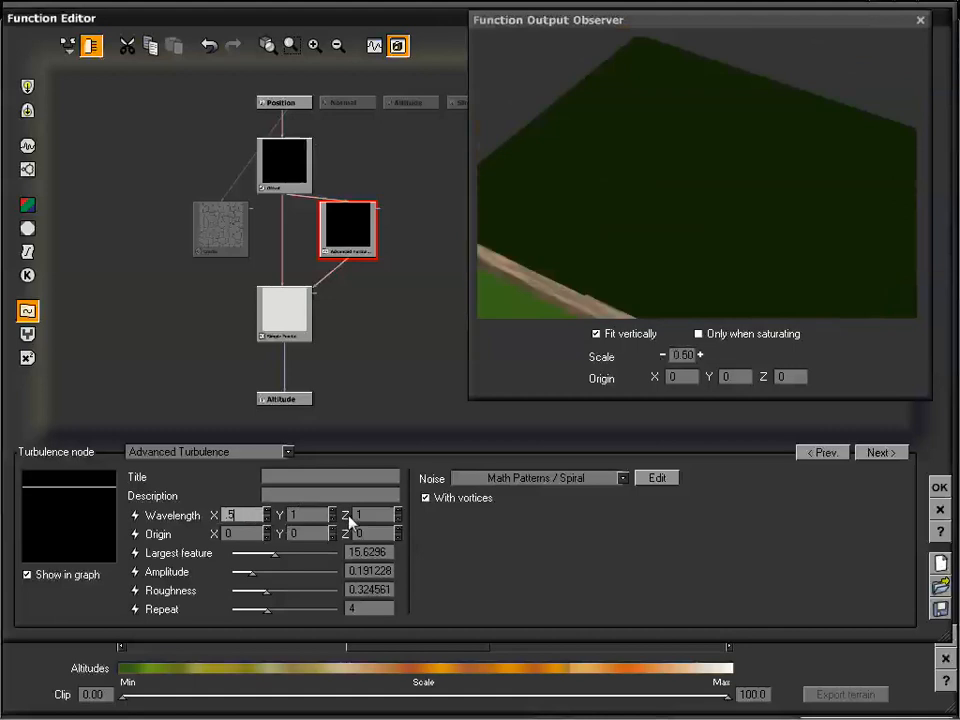
pyautogui.write('5')
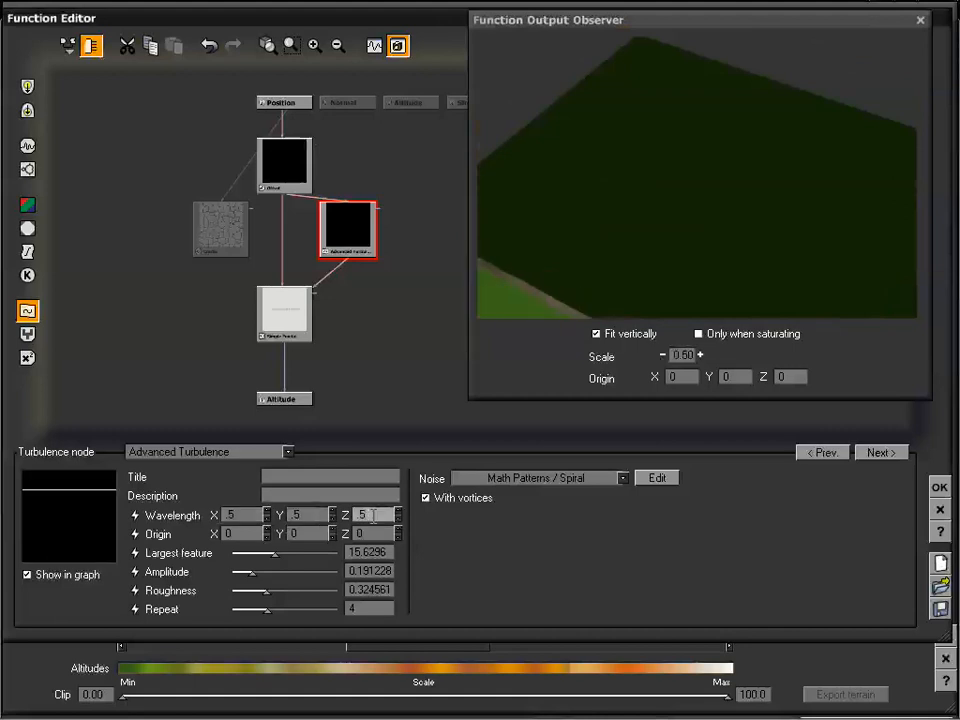
pyautogui.moveTo(762, 221); pyautogui.dragTo(708, 196)
pyautogui.moveTo(574, 210); pyautogui.dragTo(649, 163)
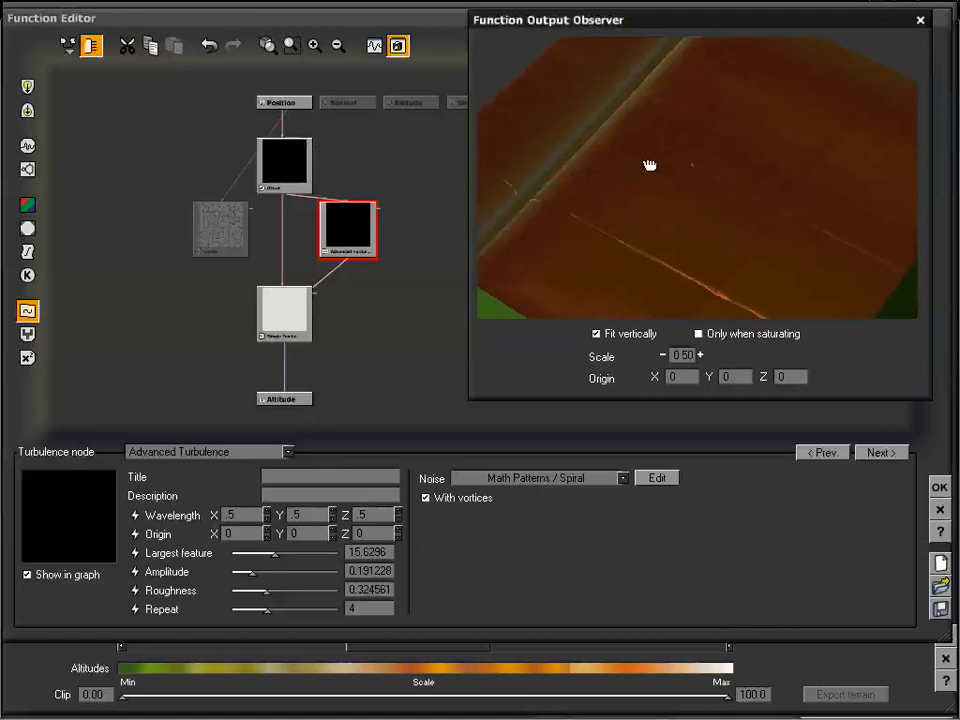
# Delete the connection from the Advanced Turbulence node to the Simple Fractal's Wavelength input
pyautogui.click(293, 318)
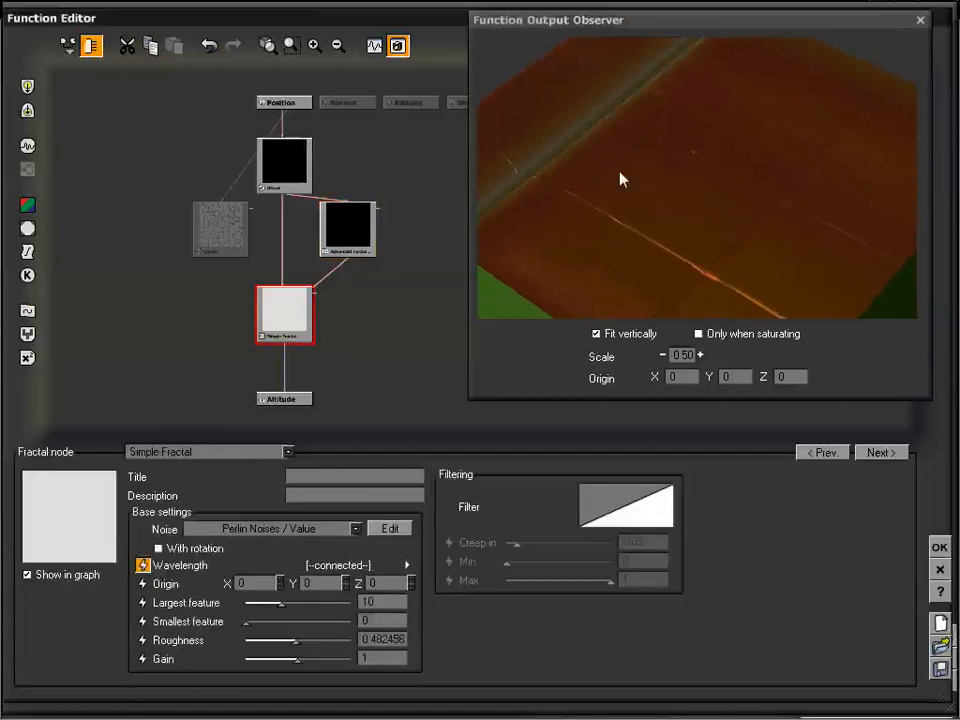
pyautogui.moveTo(621, 178); pyautogui.dragTo(638, 180)
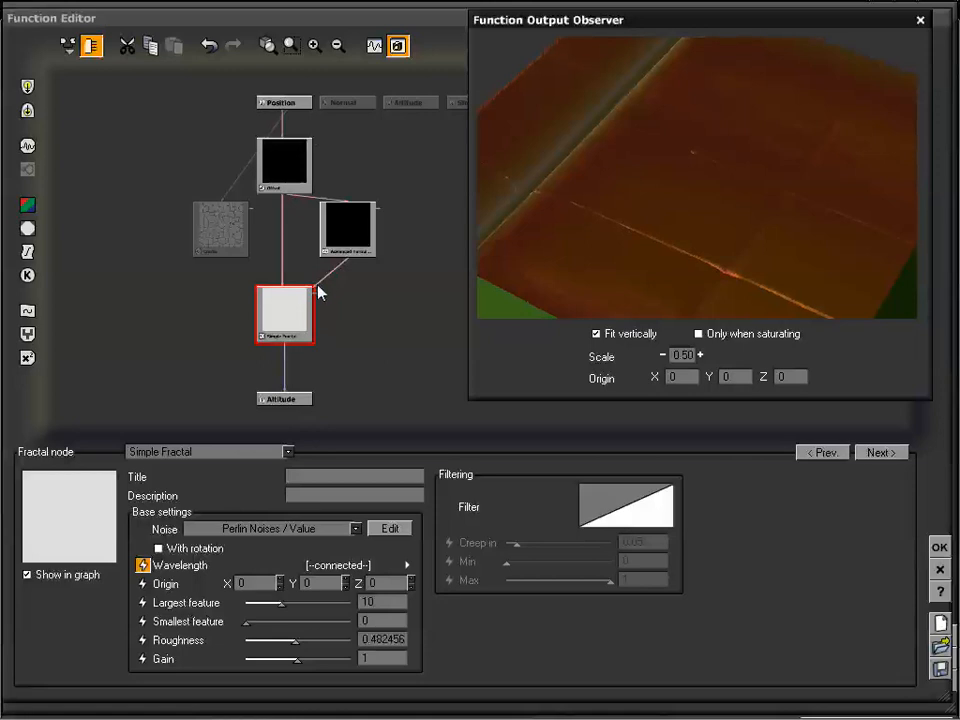
pyautogui.click(331, 280)
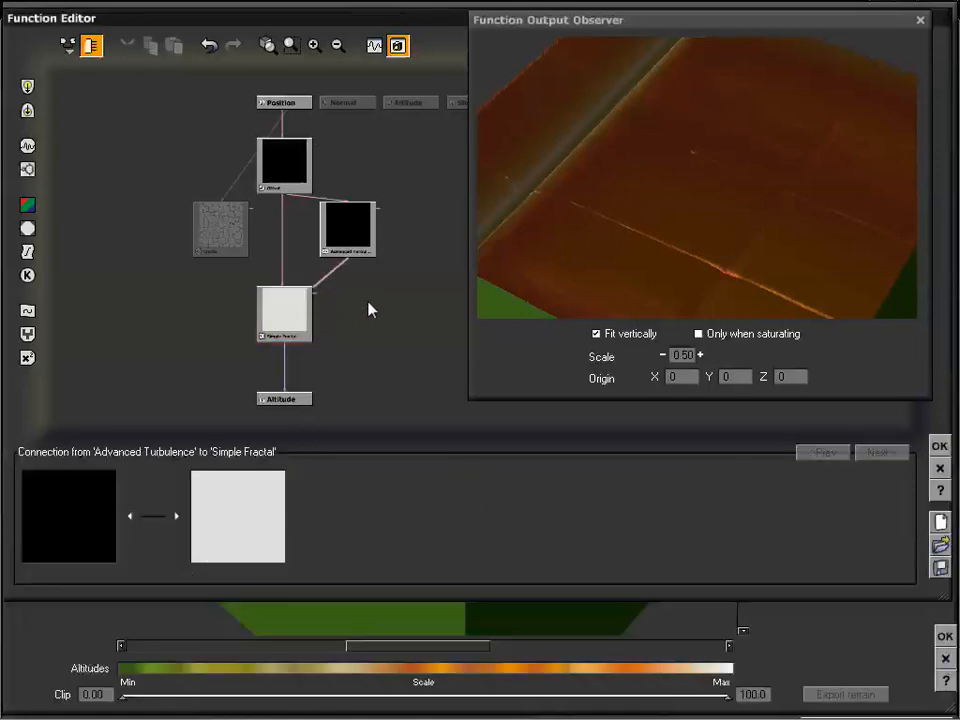
pyautogui.press('Delete')
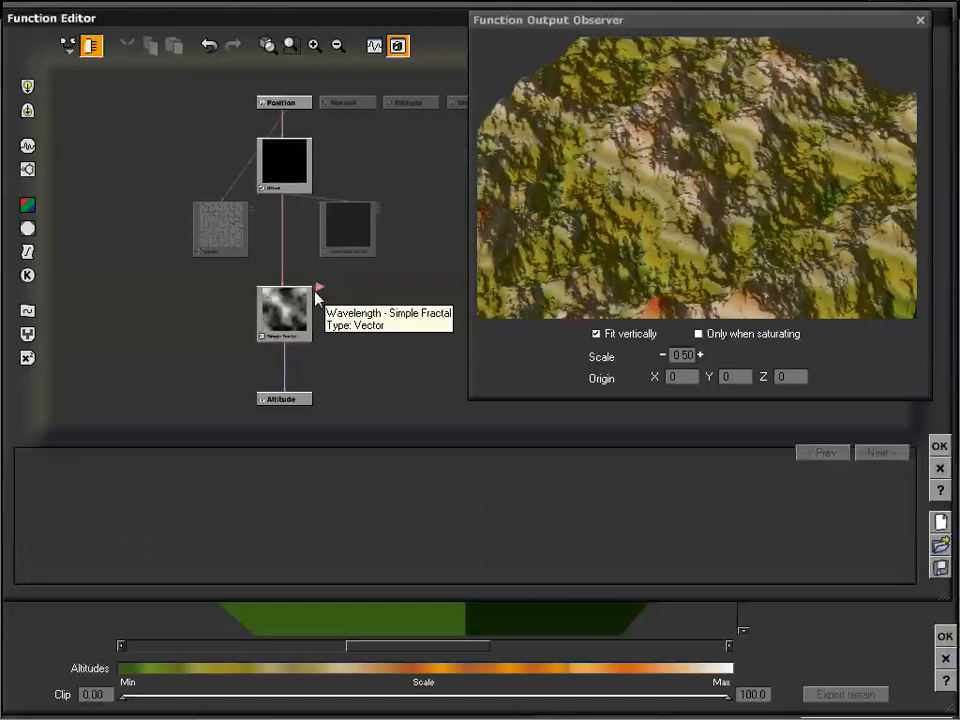
# Connect the Advanced Turbulence node to a Simple Fractal input other than Wavelength and examine the distorted terrain in the preview
pyautogui.click(316, 48)
pyautogui.moveTo(358, 353); pyautogui.dragTo(378, 314, button='right')
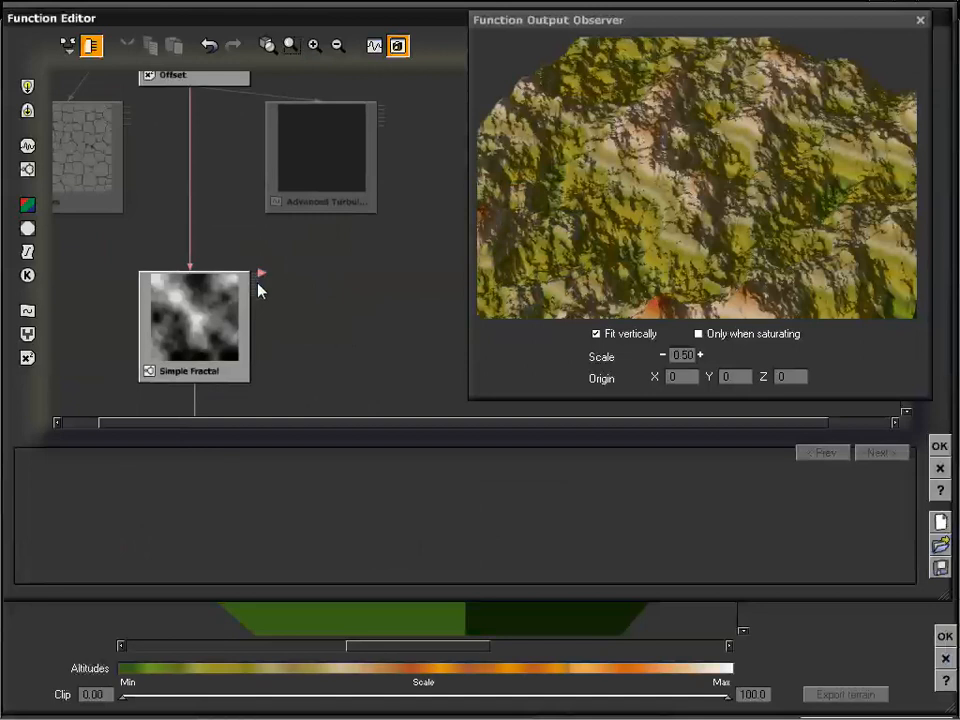
pyautogui.moveTo(257, 283); pyautogui.dragTo(325, 214)
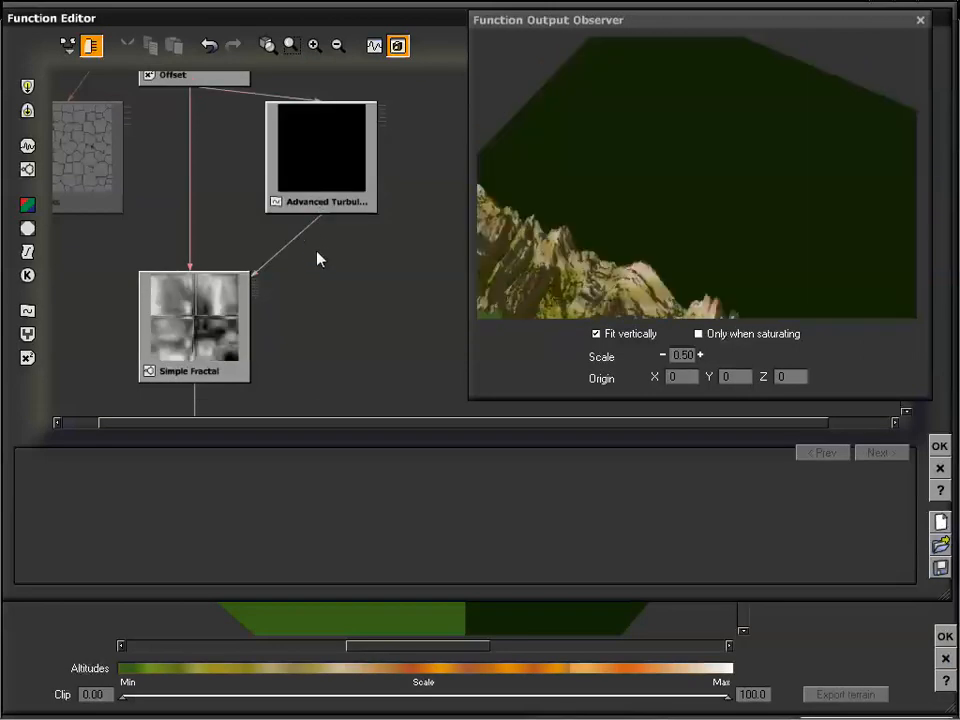
pyautogui.moveTo(729, 157)
pyautogui.mouseDown()
pyautogui.moveTo(722, 153)
pyautogui.moveTo(729, 175)
pyautogui.moveTo(720, 176)
pyautogui.mouseUp()
pyautogui.moveTo(607, 204); pyautogui.dragTo(714, 180)
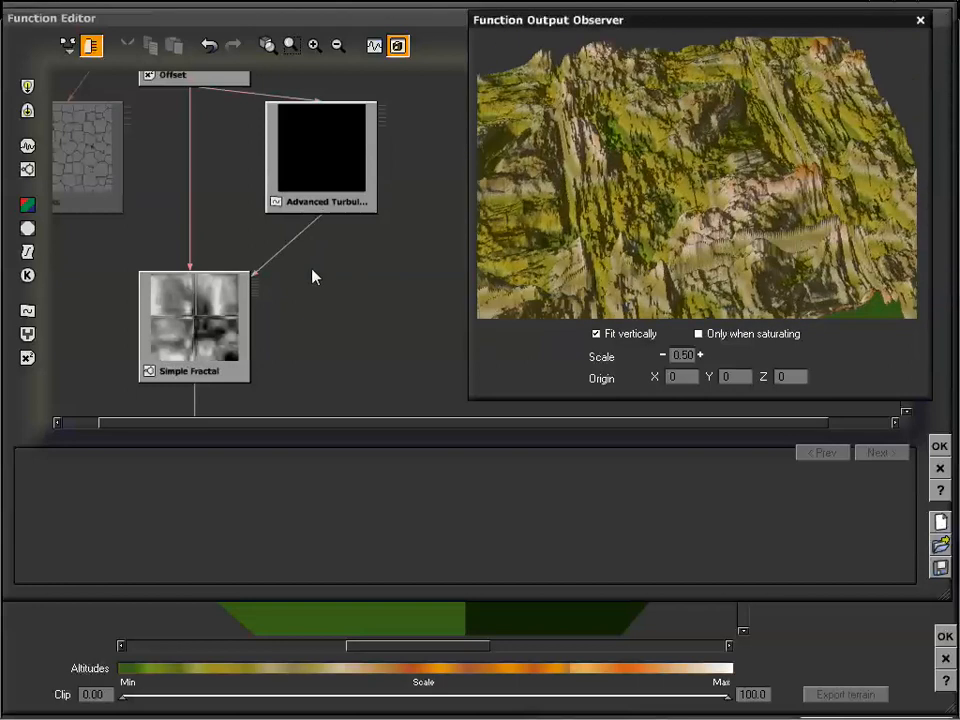
# Connect the Advanced Turbulence node to the Simple Fractal's Wavelength input as well and examine the preview
pyautogui.click(258, 275)
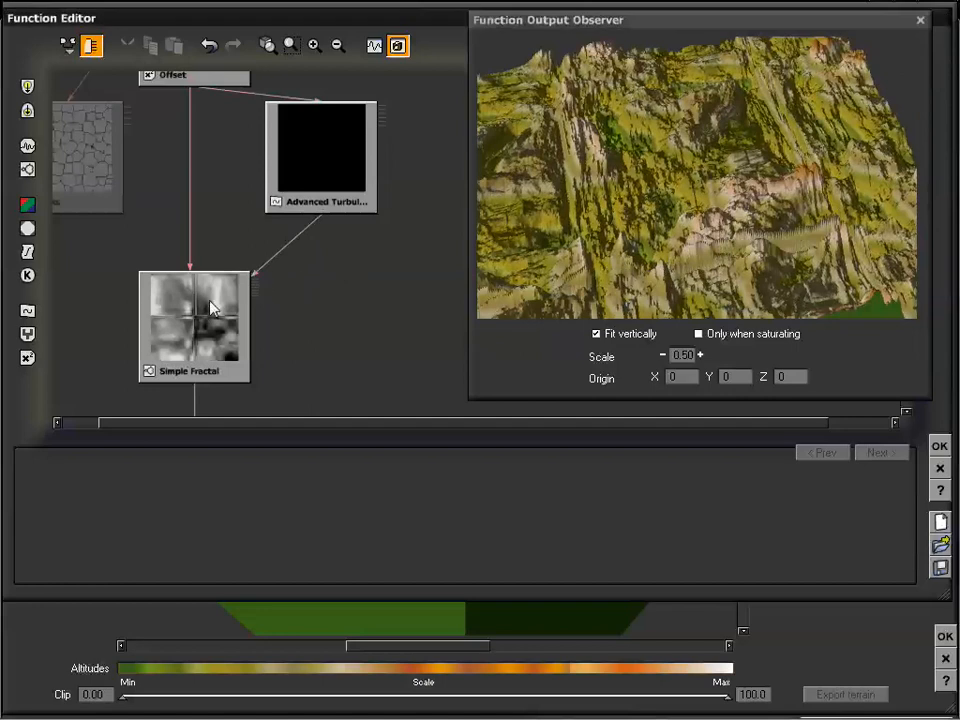
pyautogui.moveTo(260, 272); pyautogui.dragTo(320, 210)
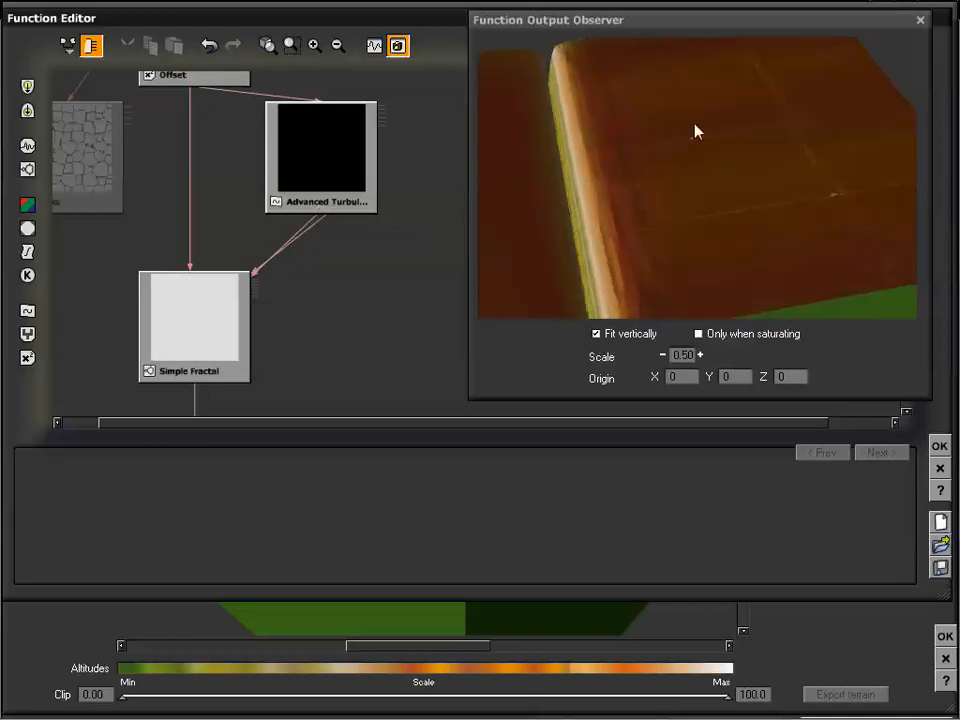
pyautogui.moveTo(694, 131); pyautogui.dragTo(641, 160)
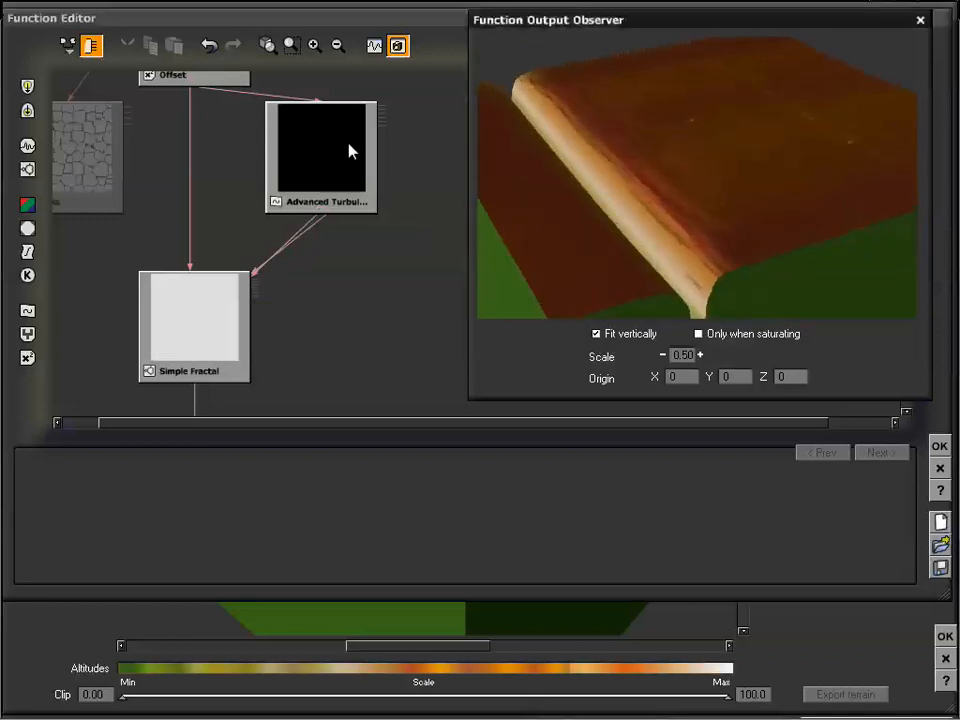
# Remove both connections between the Advanced Turbulence and Simple Fractal nodes
pyautogui.click(313, 224)
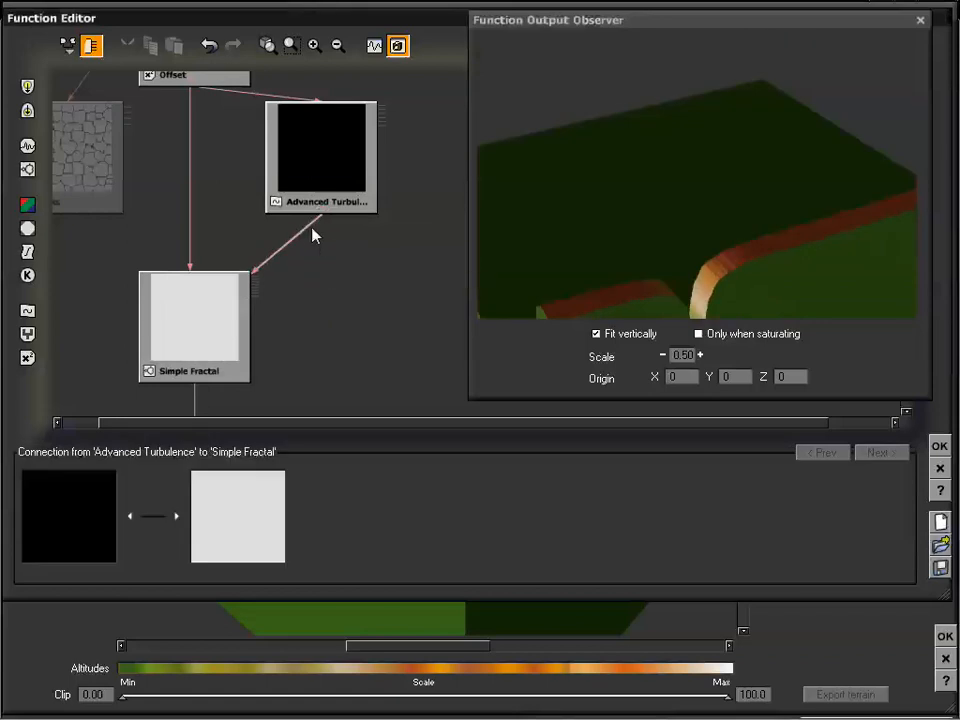
pyautogui.press('Delete')
pyautogui.moveTo(321, 250); pyautogui.dragTo(349, 297)
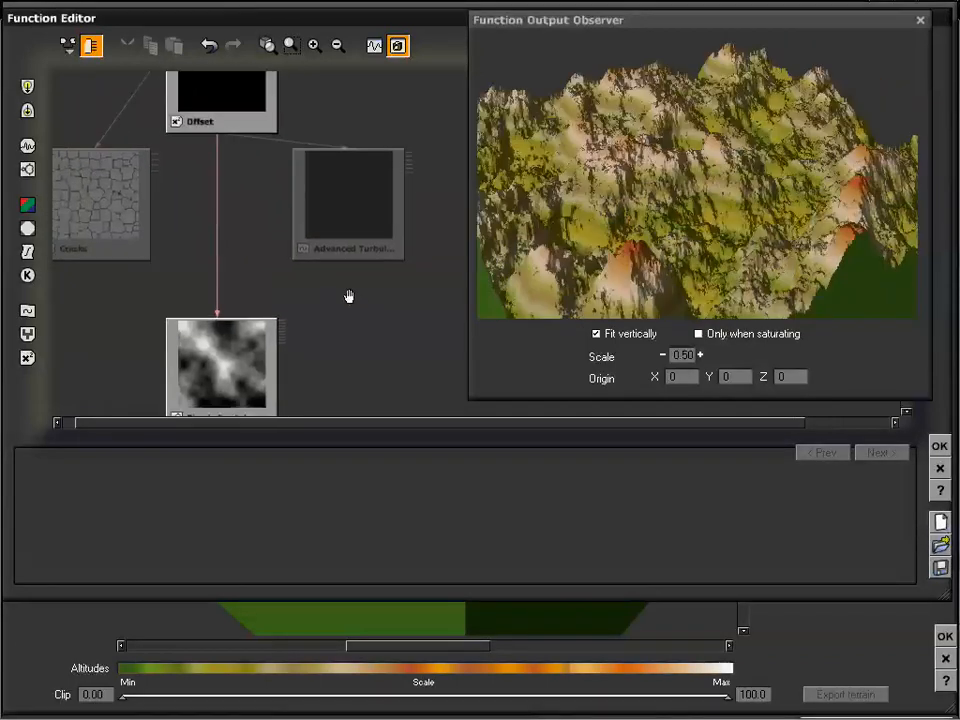
pyautogui.click(338, 47)
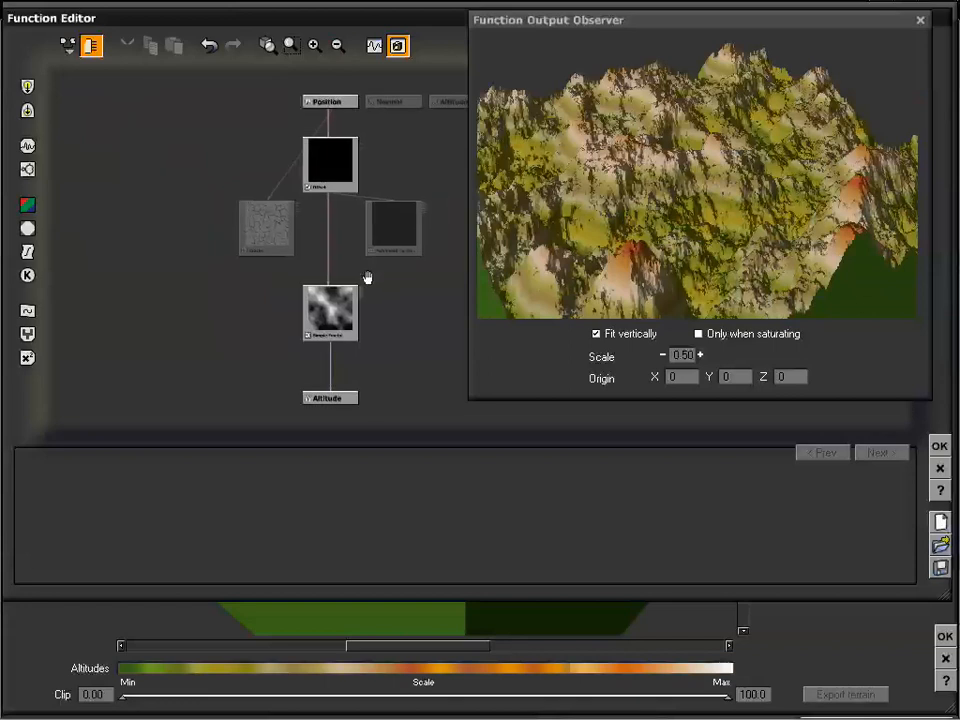